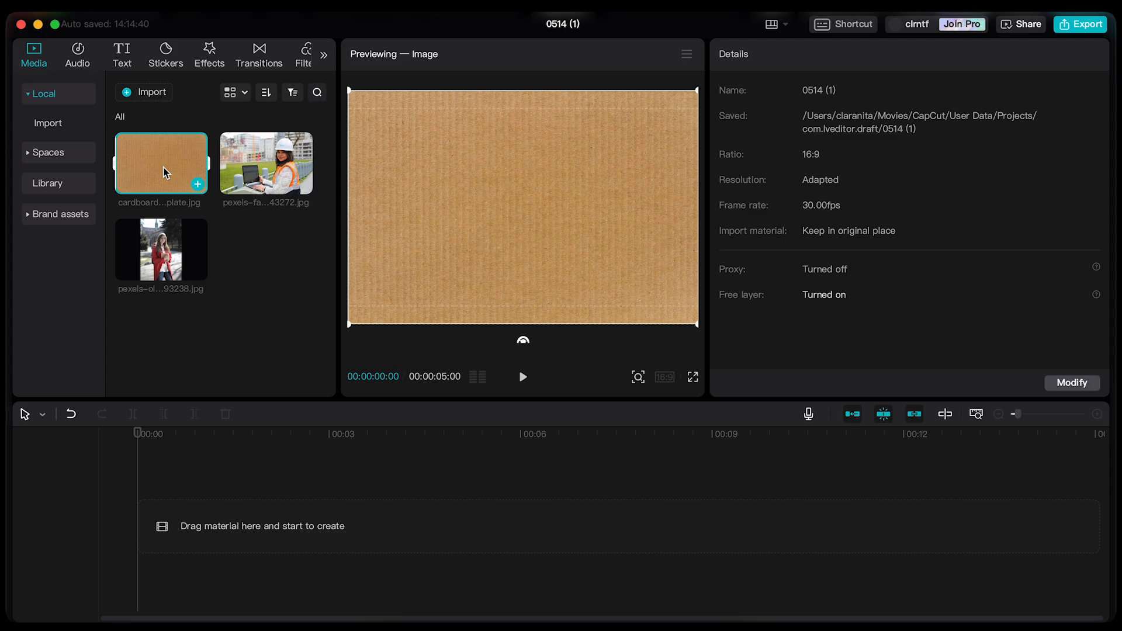
# - Preview the imported cardboard texture and the two photos of women in the media library
pyautogui.press('space')
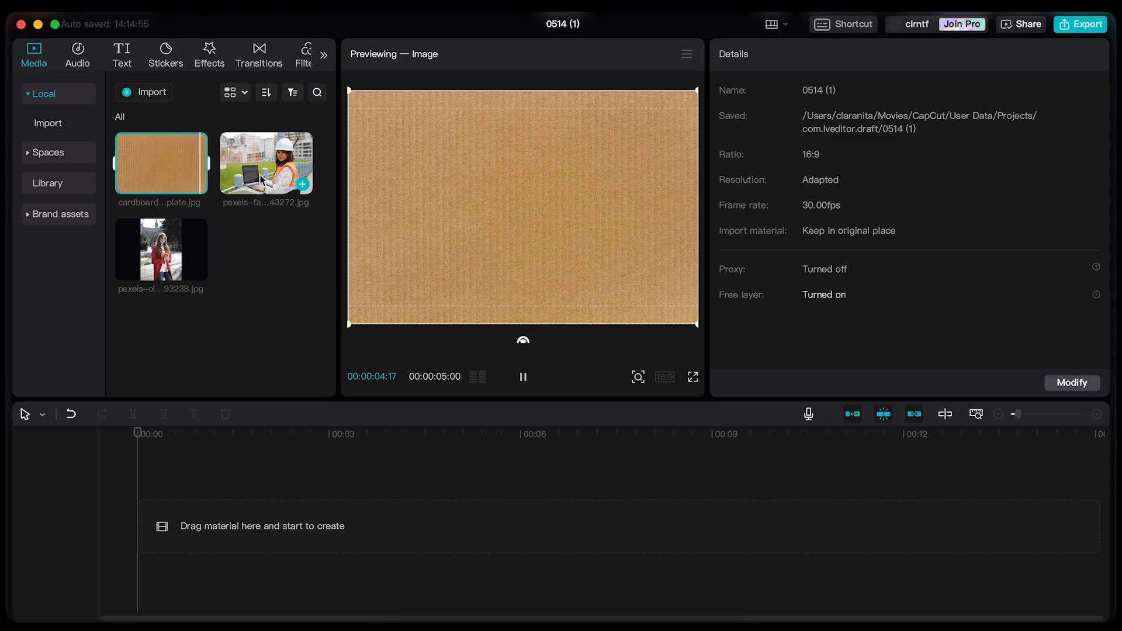
pyautogui.click(177, 259)
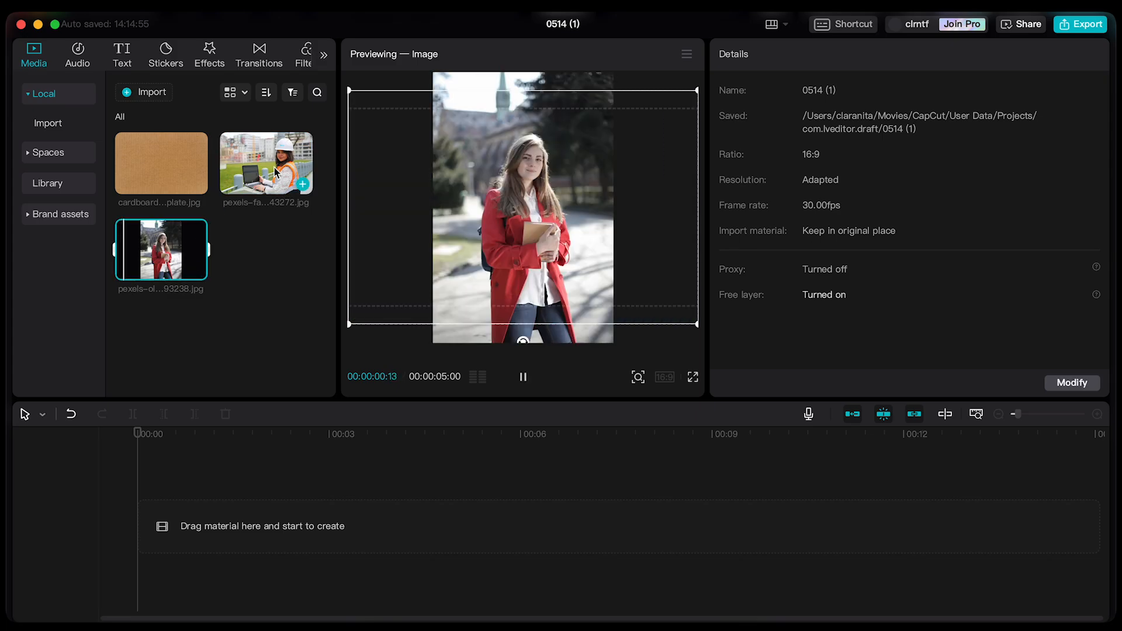
pyautogui.click(269, 190)
pyautogui.click(261, 239)
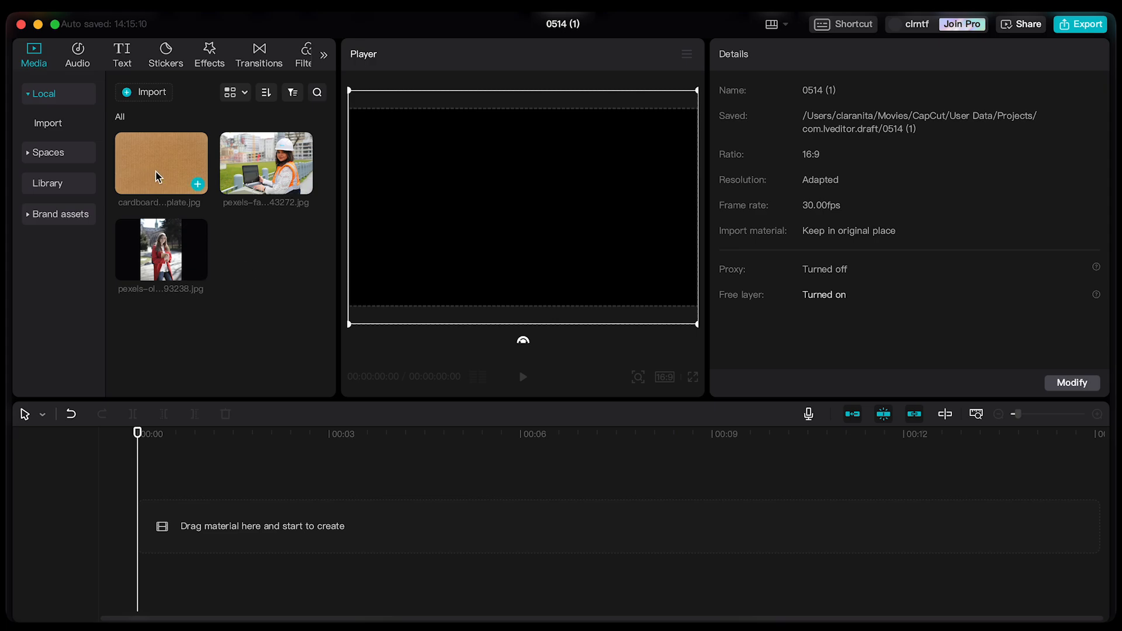
# - Place the cardboard image at the start of the timeline, keep the 16:9 ratio and enlarge the image to 118% to fill the frame
pyautogui.moveTo(158, 176); pyautogui.dragTo(132, 530)
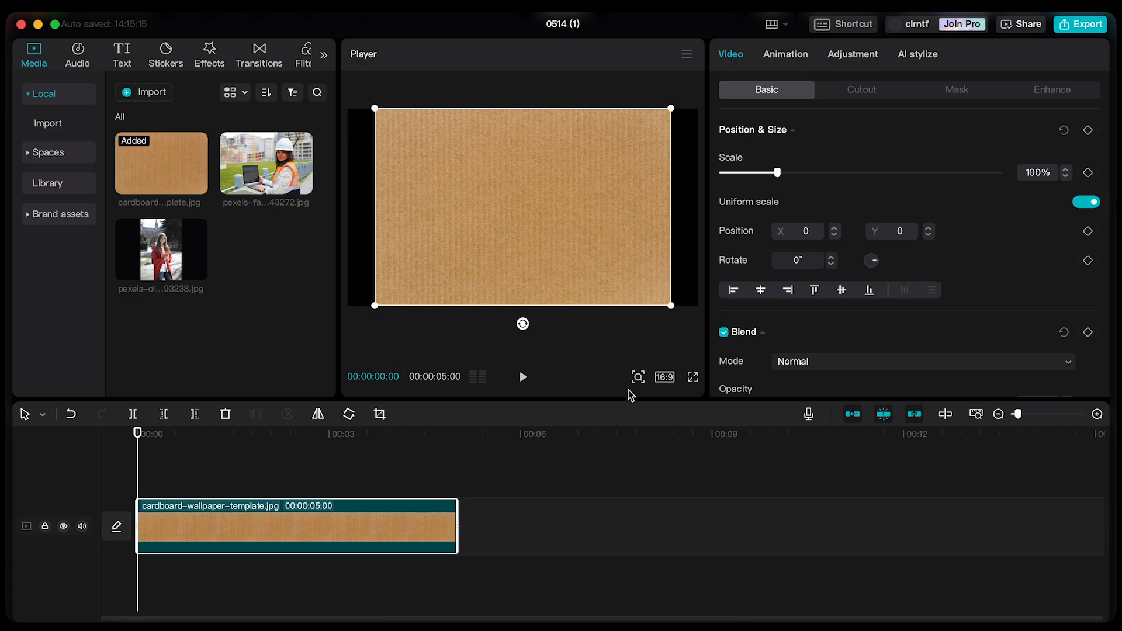
pyautogui.click(664, 378)
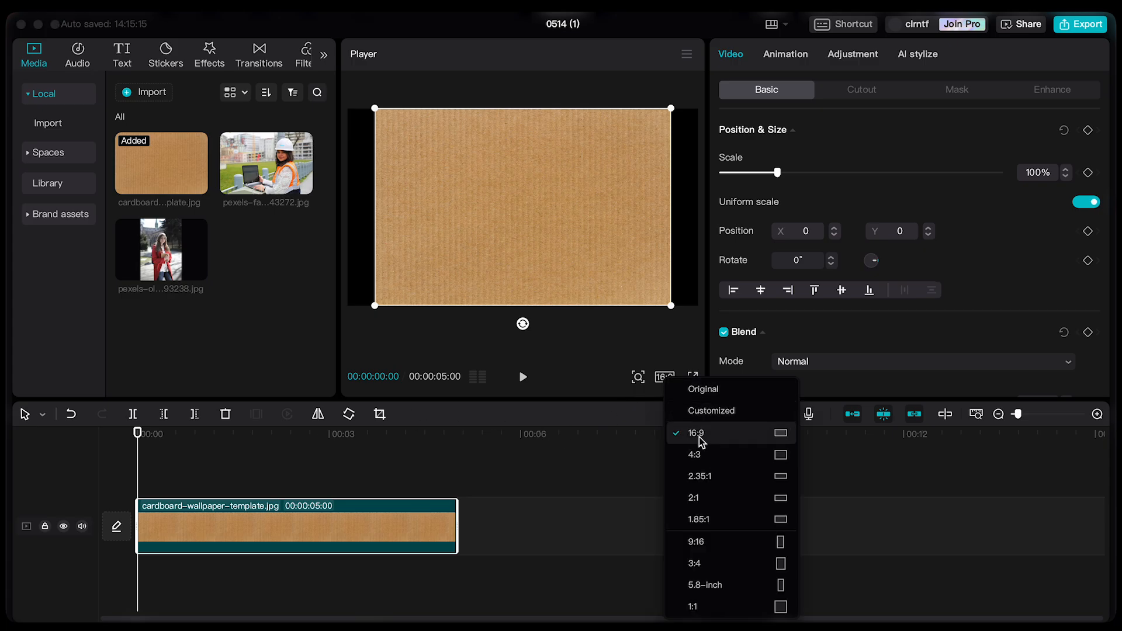
pyautogui.click(700, 439)
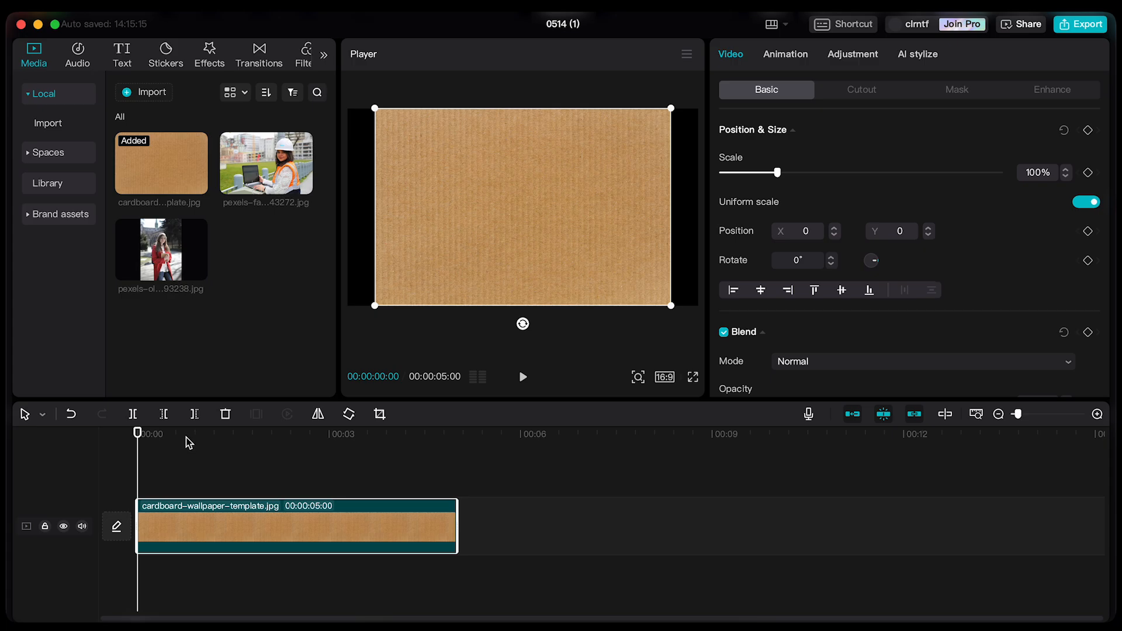
pyautogui.moveTo(229, 438); pyautogui.dragTo(211, 438)
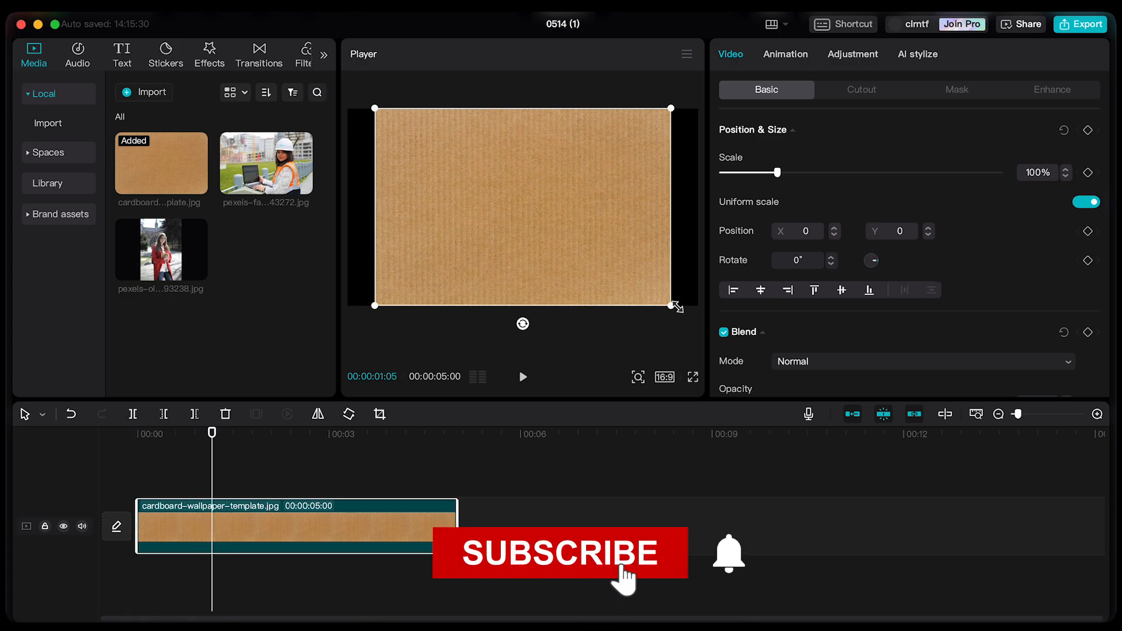
pyautogui.moveTo(670, 306); pyautogui.dragTo(709, 330)
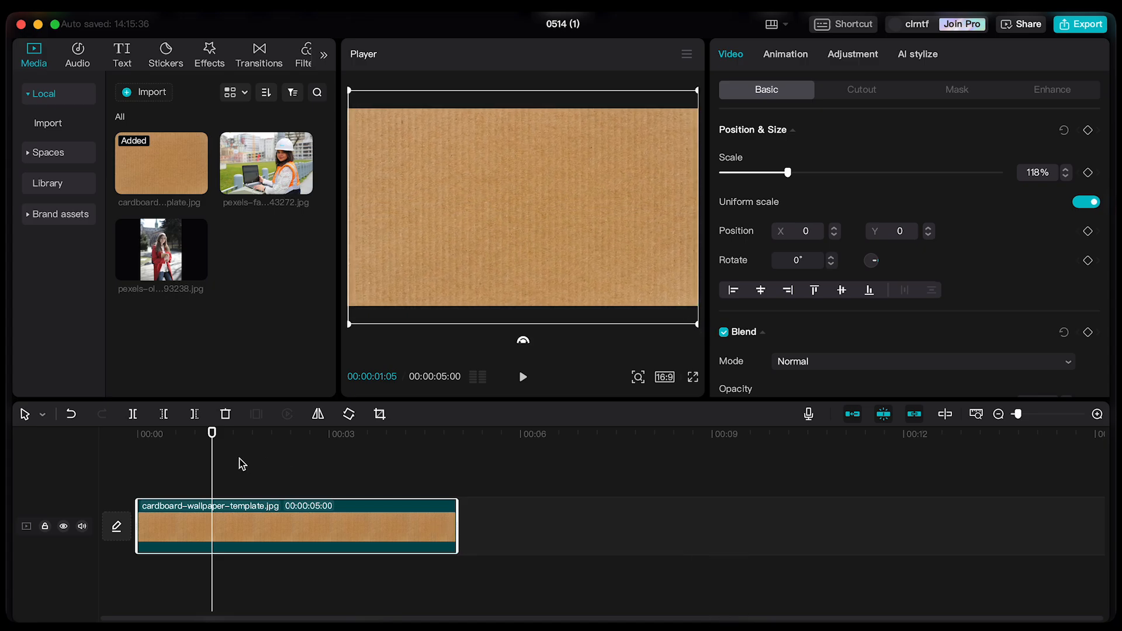
pyautogui.click(169, 466)
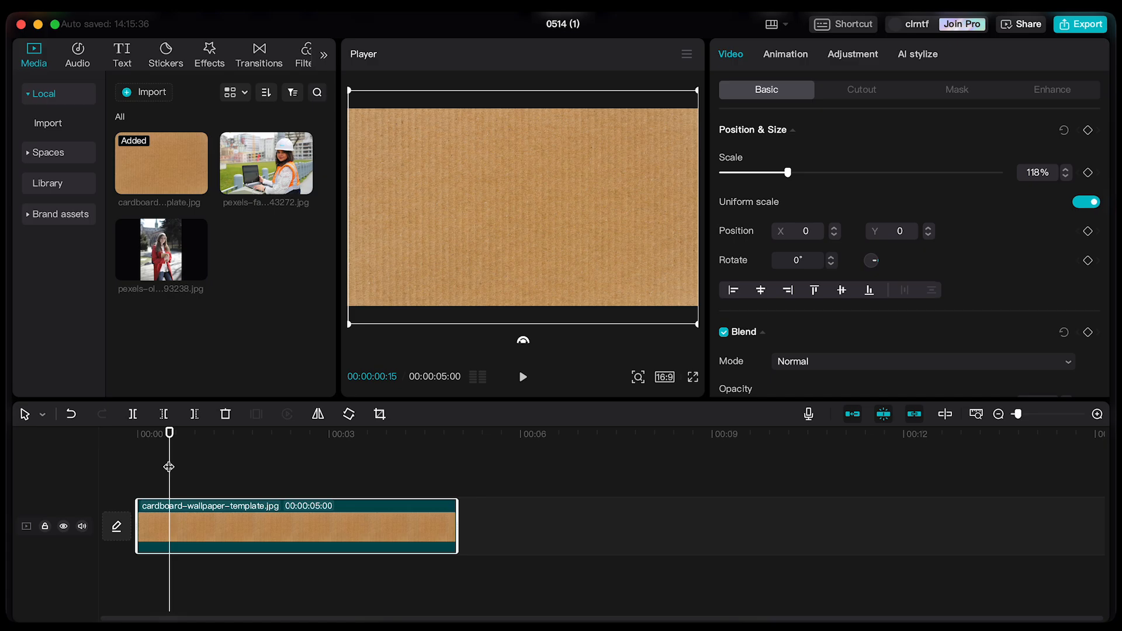
# - Add a custom adjustment layer above the cardboard clip, aligned to its start and extended to its full length
pyautogui.click(324, 55)
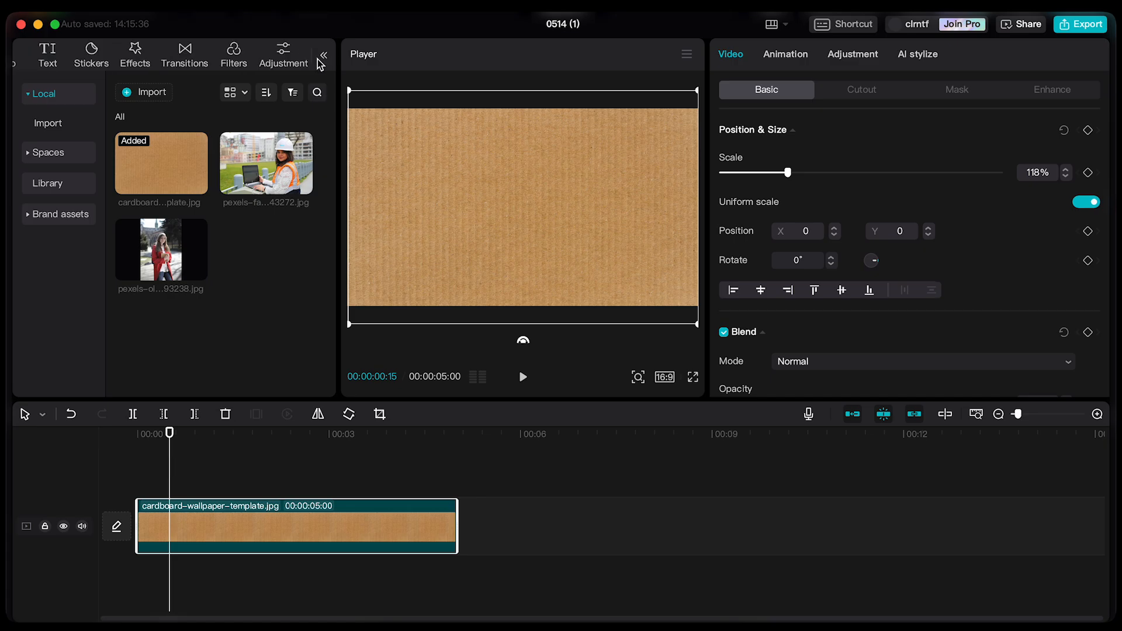
pyautogui.click(286, 57)
pyautogui.moveTo(159, 130)
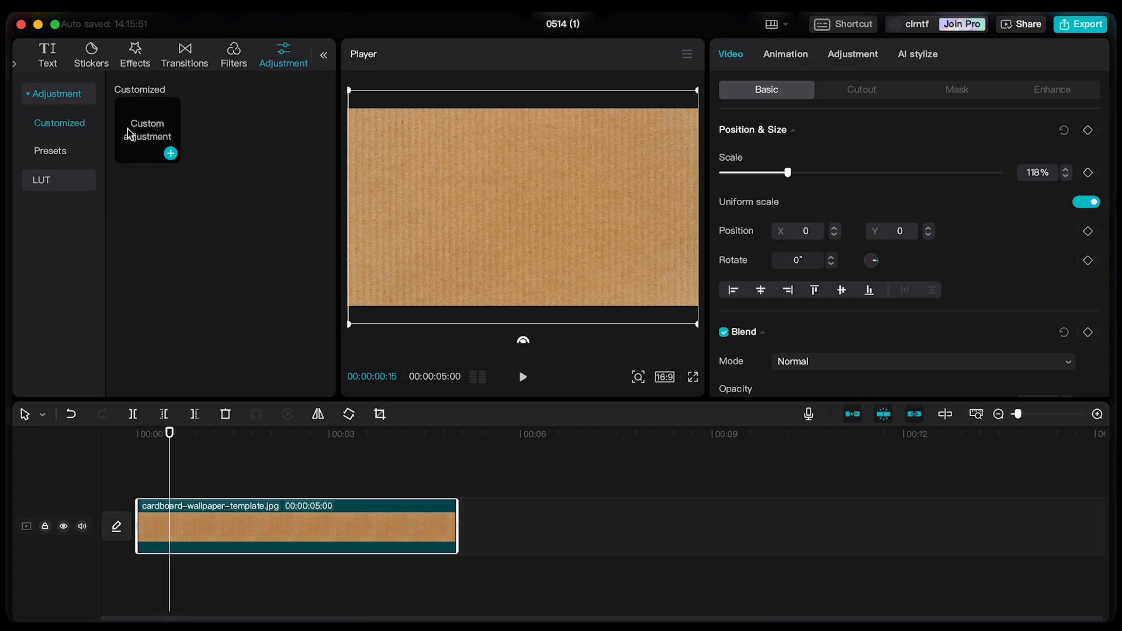
pyautogui.moveTo(139, 156); pyautogui.dragTo(173, 519)
pyautogui.click(202, 520)
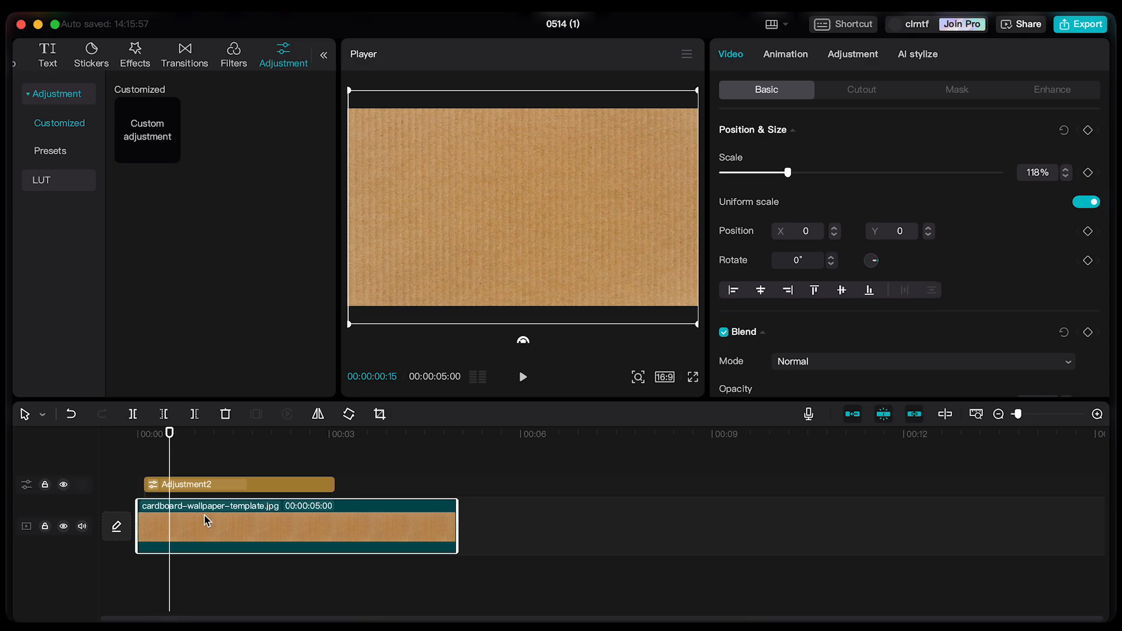
pyautogui.click(233, 486)
pyautogui.moveTo(232, 485); pyautogui.dragTo(223, 487)
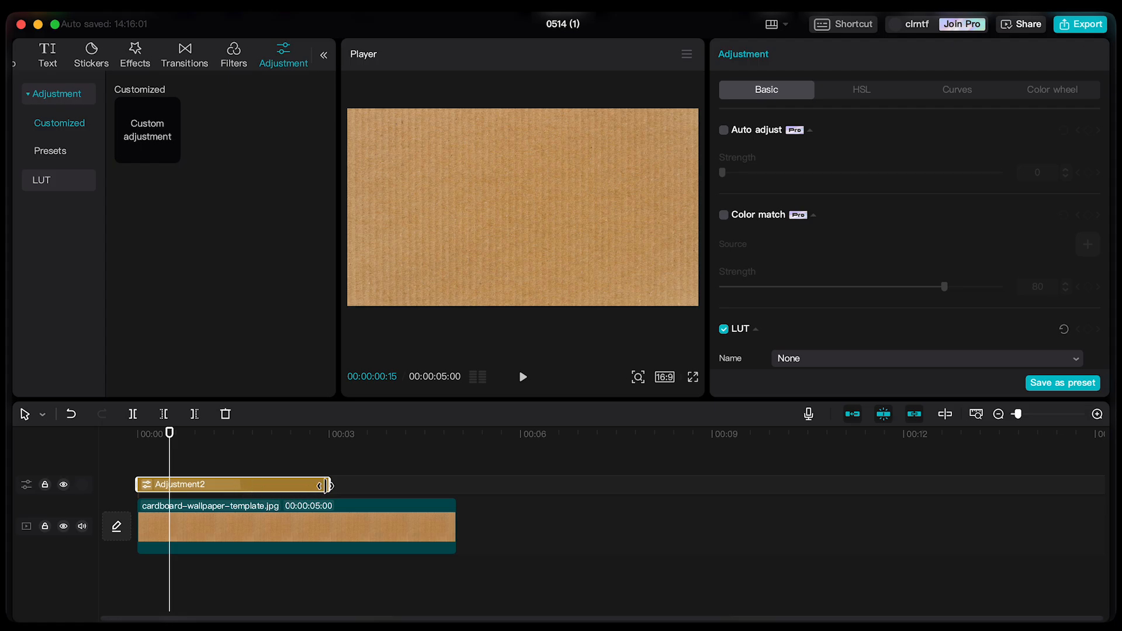
pyautogui.moveTo(325, 486); pyautogui.dragTo(457, 522)
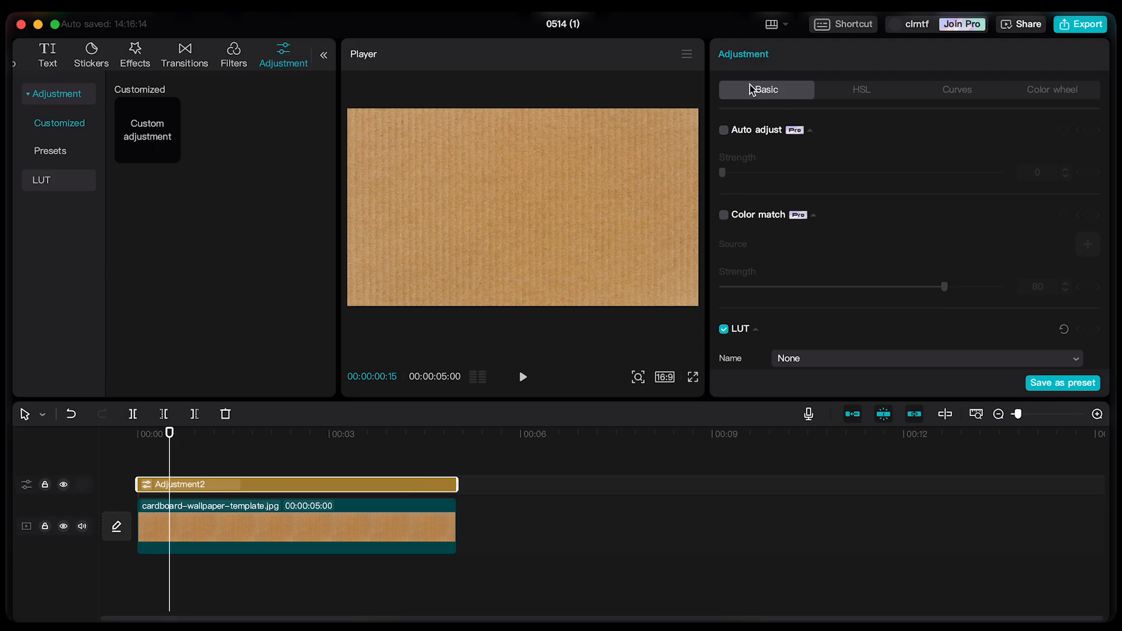
# - Increase the adjustment layer's brightness to lighten the cardboard background
pyautogui.scroll(-10, 838, 298)
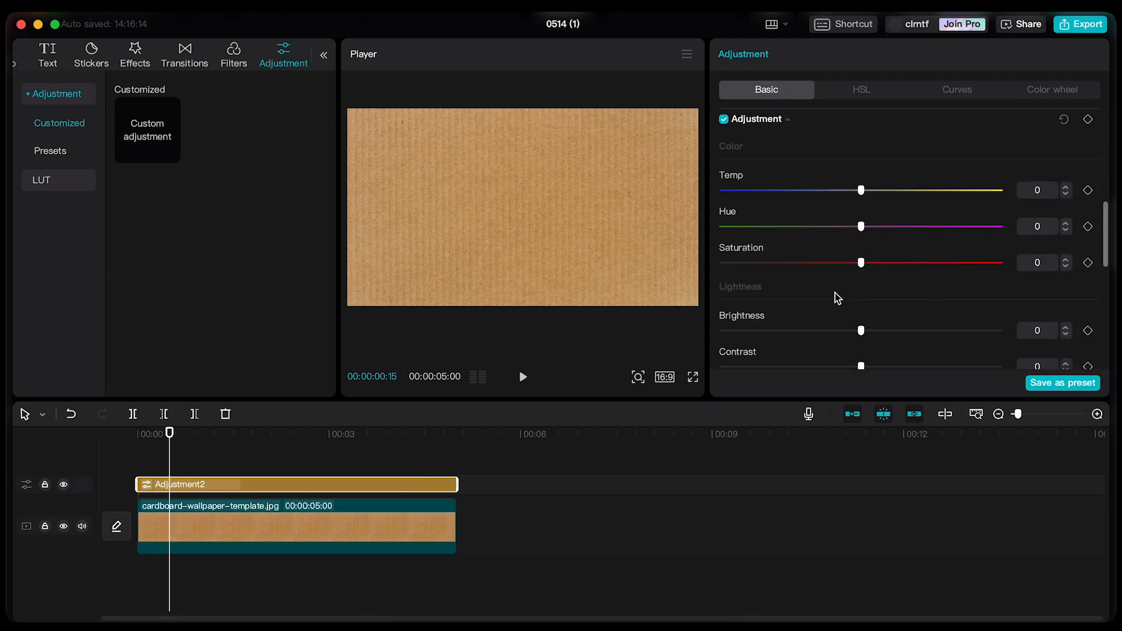
pyautogui.scroll(8, 837, 298)
pyautogui.scroll(-5, 838, 298)
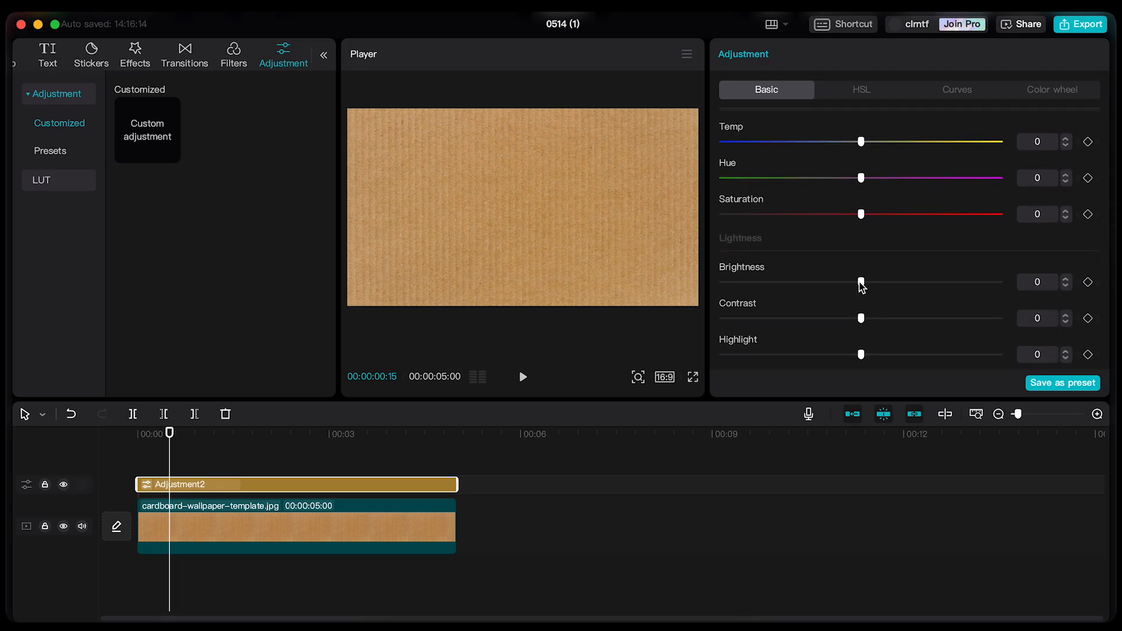
pyautogui.moveTo(861, 284); pyautogui.dragTo(908, 295)
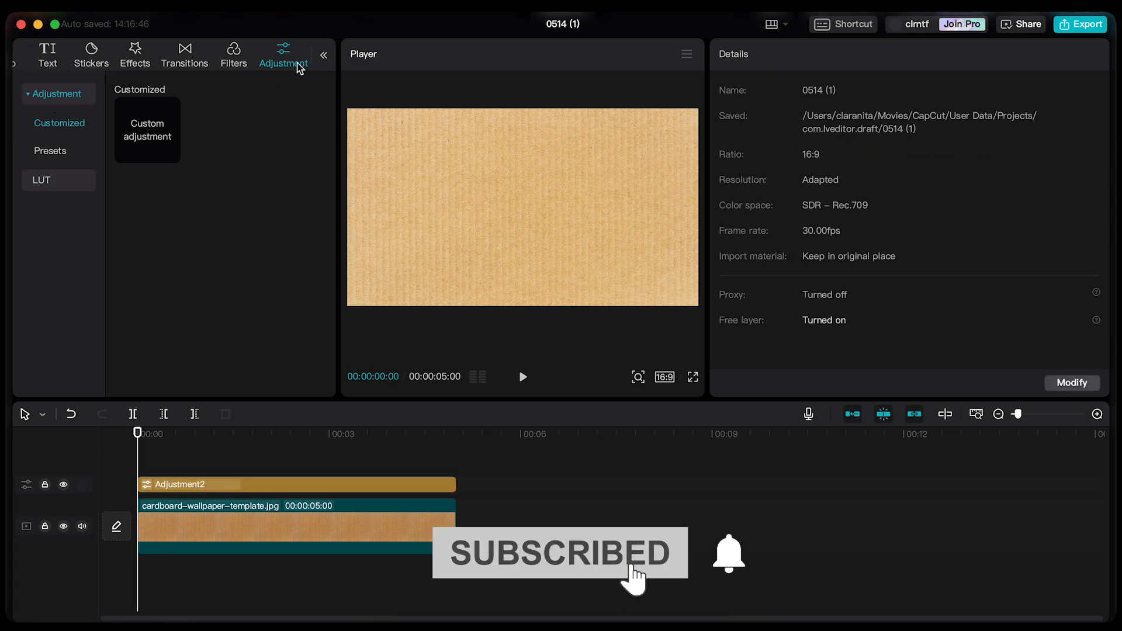
# - Place the photo of the woman in the red coat on a track above the adjustment layer, starting at 00:00
pyautogui.click(323, 56)
pyautogui.click(36, 52)
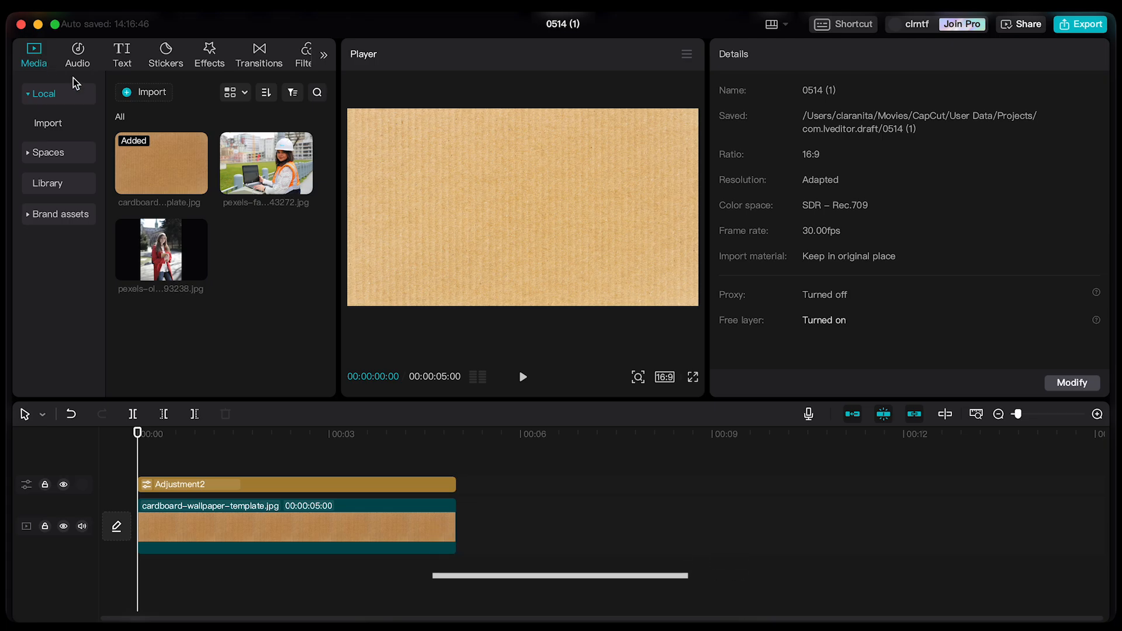
pyautogui.moveTo(169, 246); pyautogui.dragTo(141, 461)
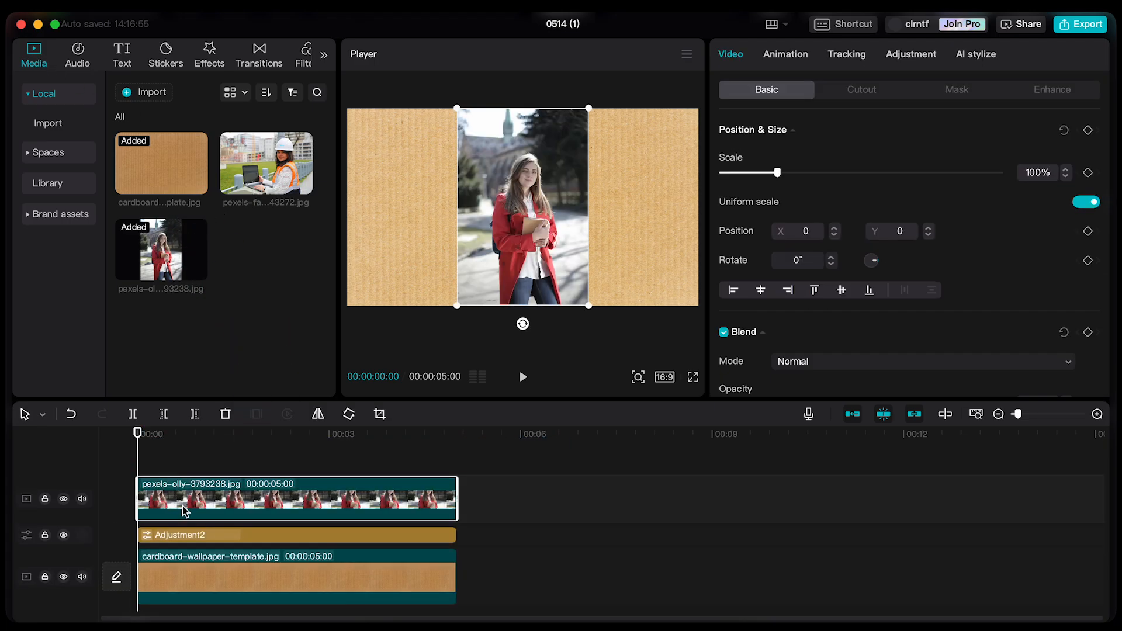
pyautogui.click(159, 446)
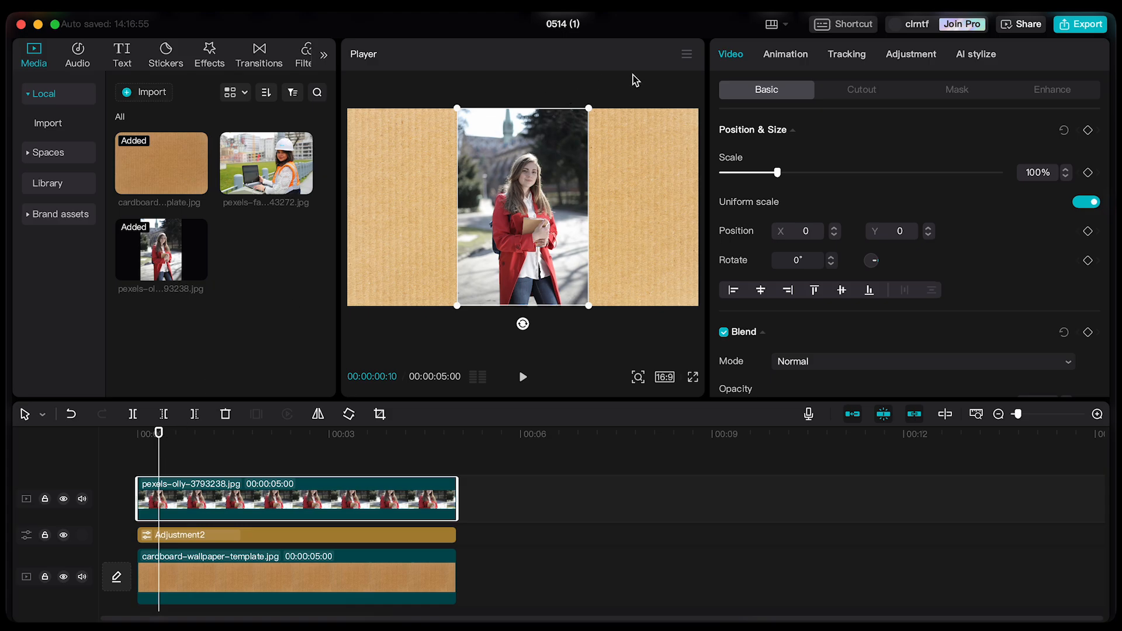
# - Remove the photo's background around the woman in the red coat with Auto cutout
pyautogui.click(873, 93)
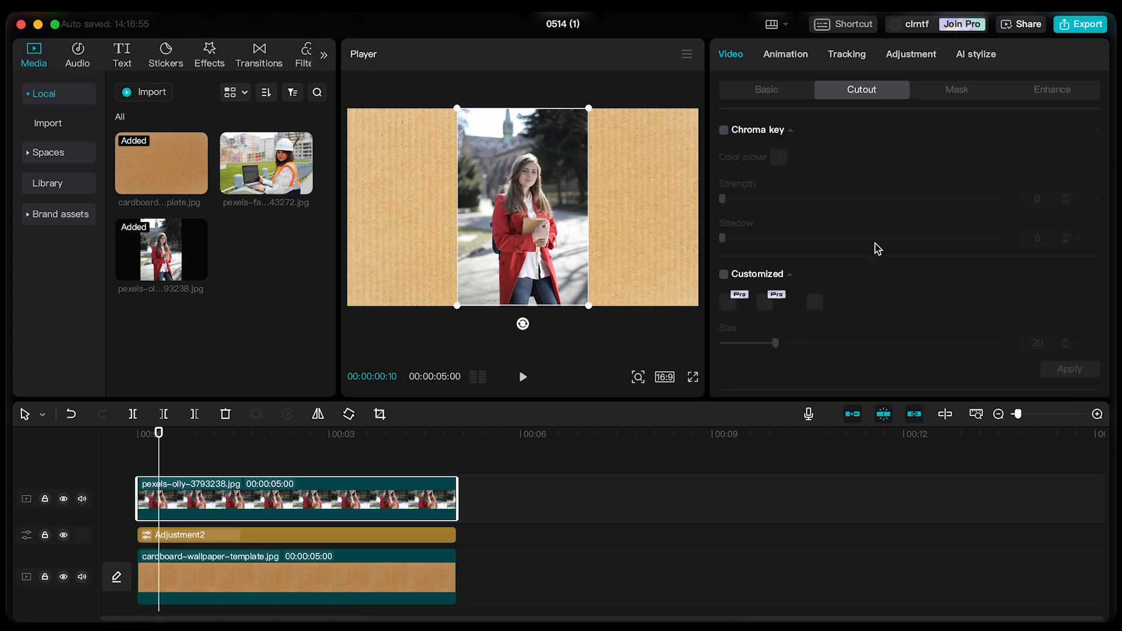
pyautogui.scroll(-2, 889, 311)
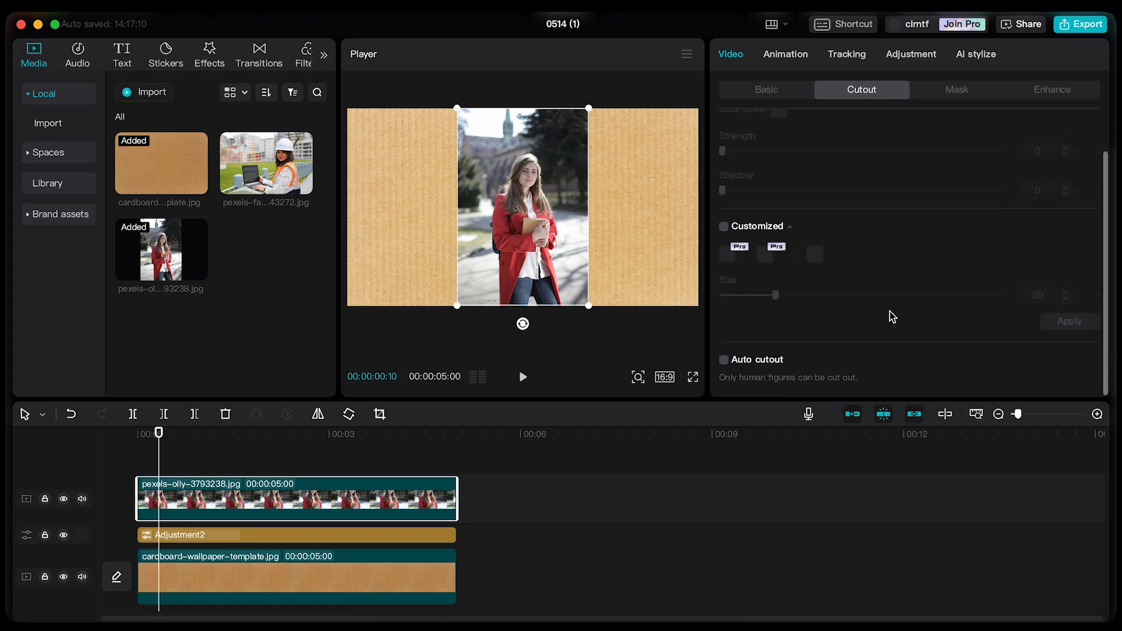
pyautogui.click(723, 360)
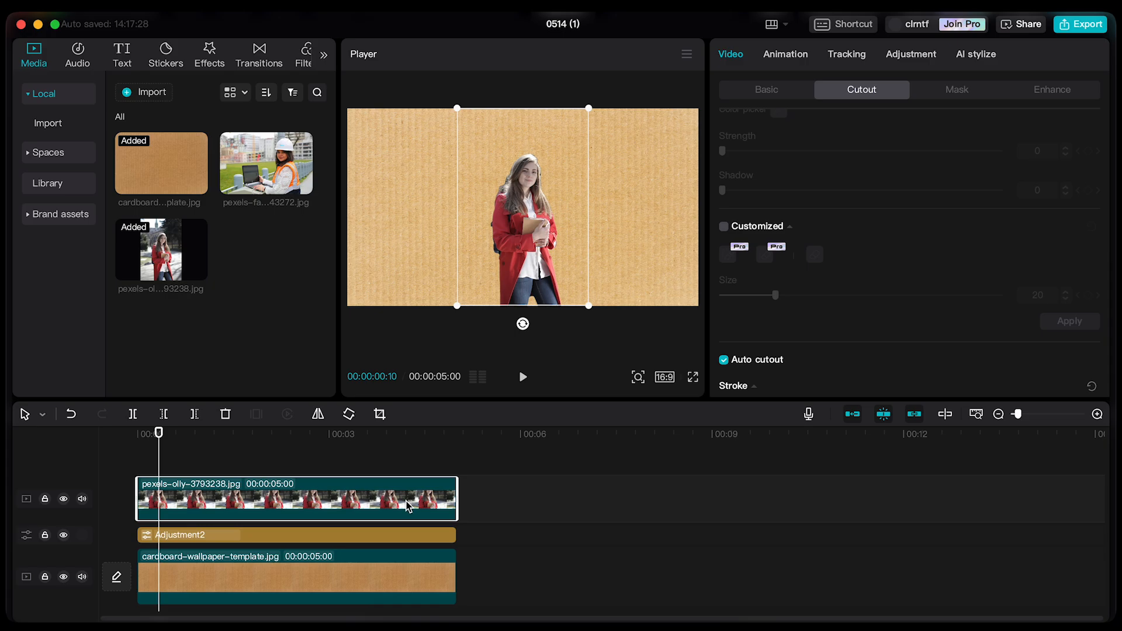
# - Duplicate the cutout clip onto the track above and fit a circle mask of about 596 by 881 around the copy's head
pyautogui.moveTo(299, 501); pyautogui.dragTo(295, 464)
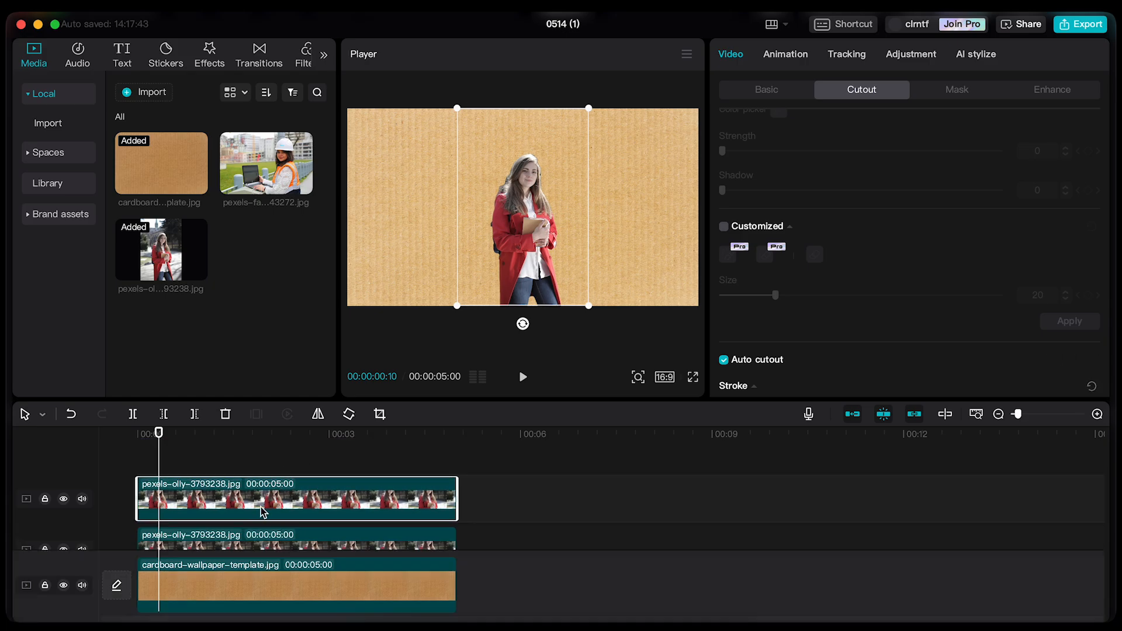
pyautogui.click(957, 88)
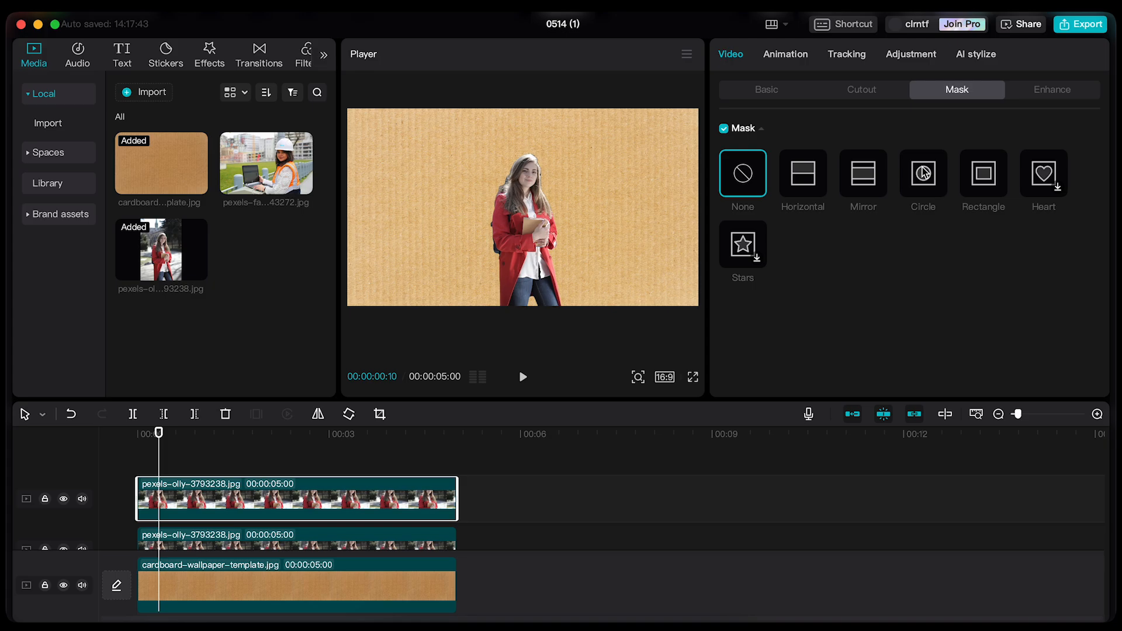
pyautogui.click(309, 535)
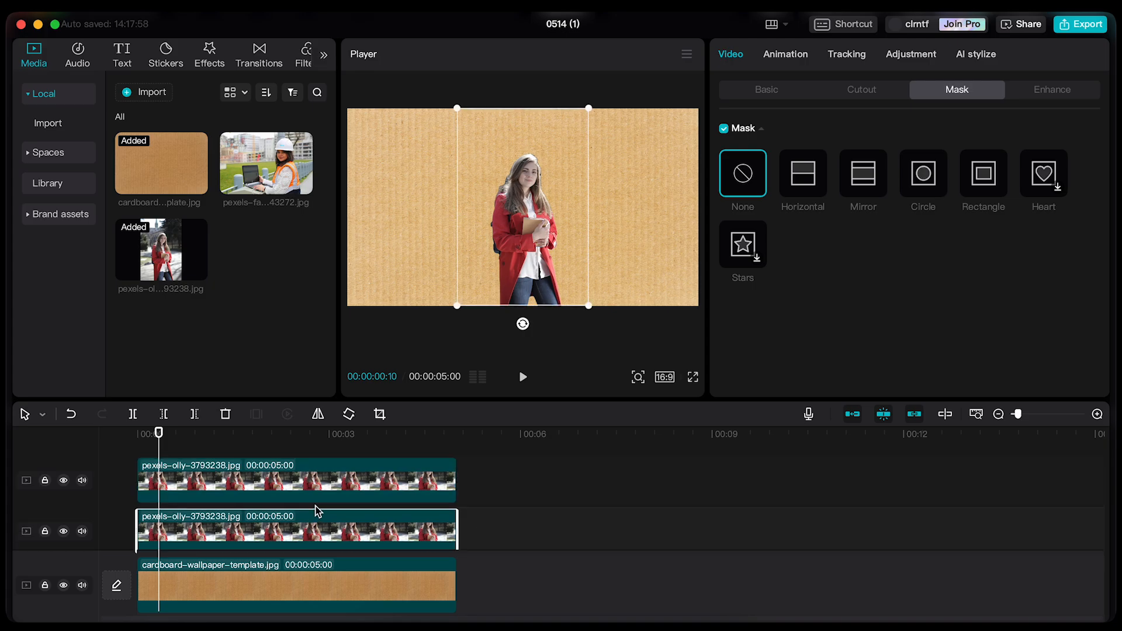
pyautogui.click(319, 484)
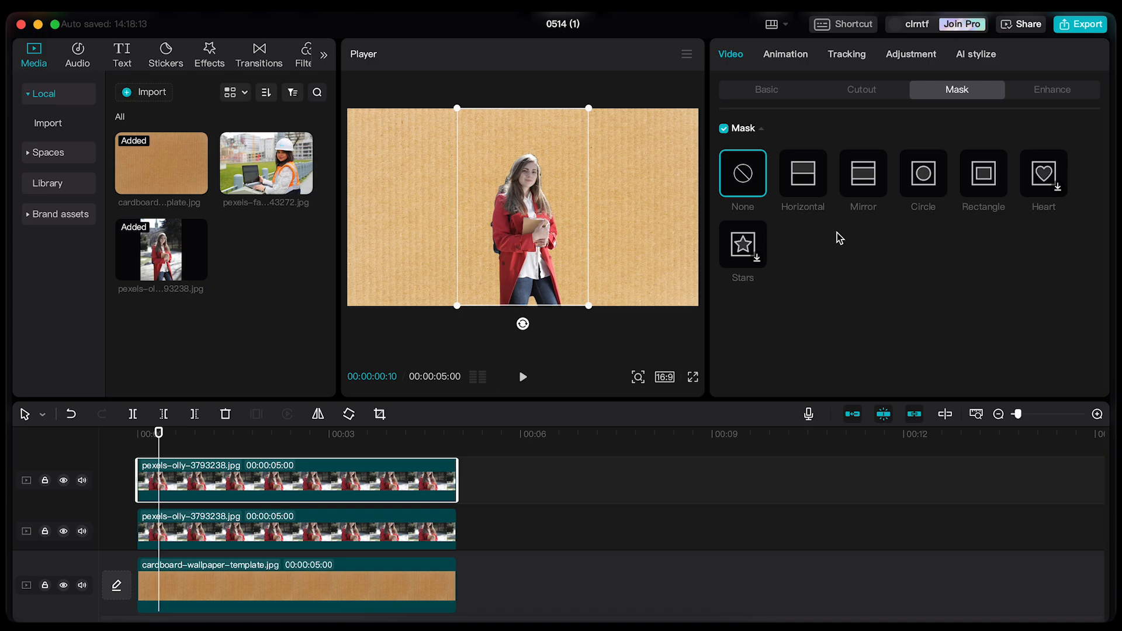
pyautogui.click(924, 178)
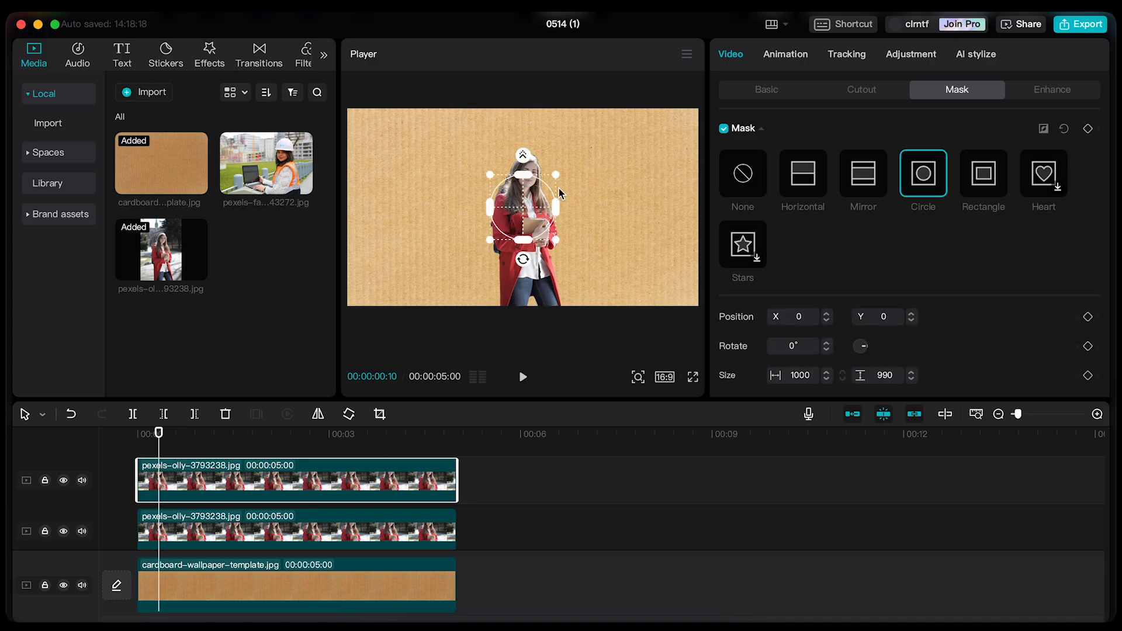
pyautogui.moveTo(537, 210); pyautogui.dragTo(527, 171)
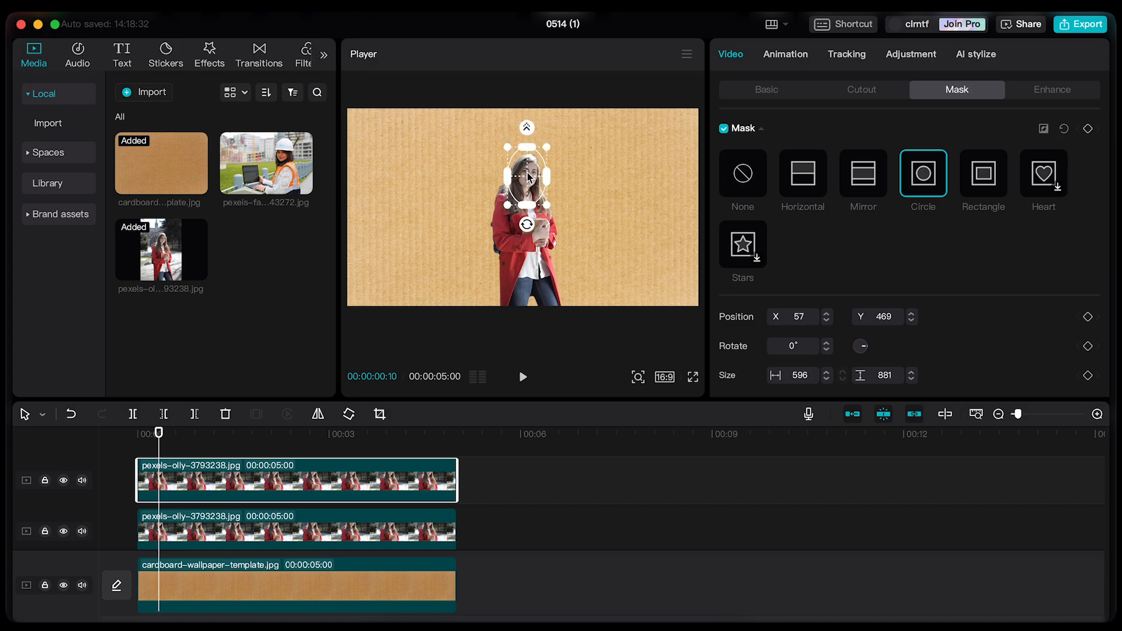
# - Scale the masked head clip to 128% and lower it to about Y -84 so the enlarged head meets the body
pyautogui.click(781, 97)
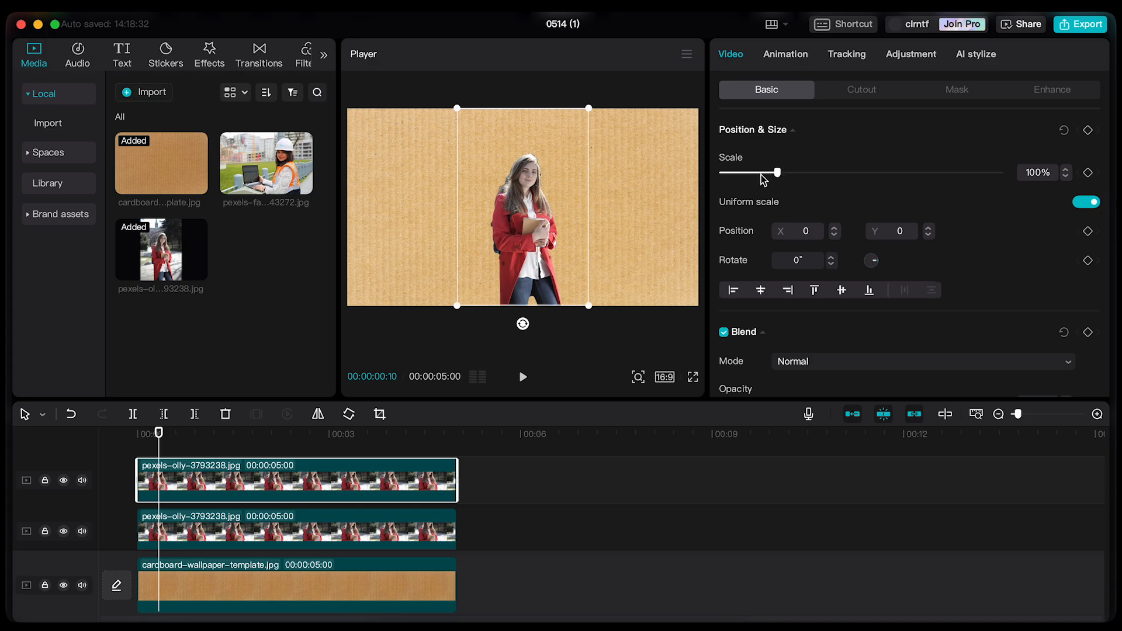
pyautogui.moveTo(779, 173); pyautogui.dragTo(796, 176)
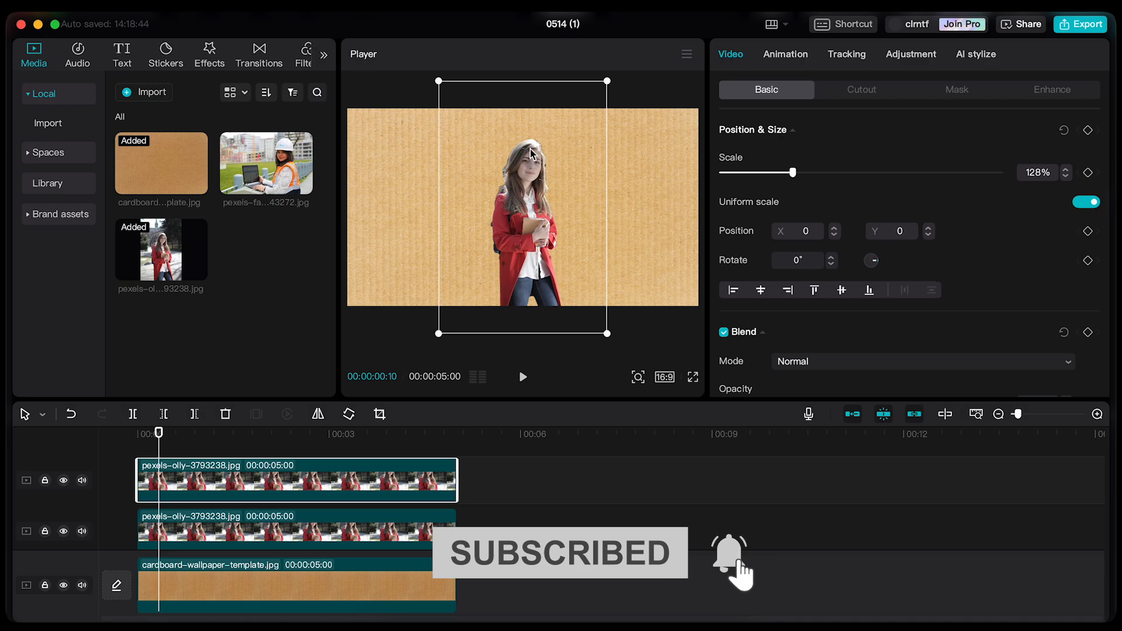
pyautogui.moveTo(530, 170)
pyautogui.mouseDown()
pyautogui.moveTo(534, 186)
pyautogui.moveTo(529, 177)
pyautogui.mouseUp()
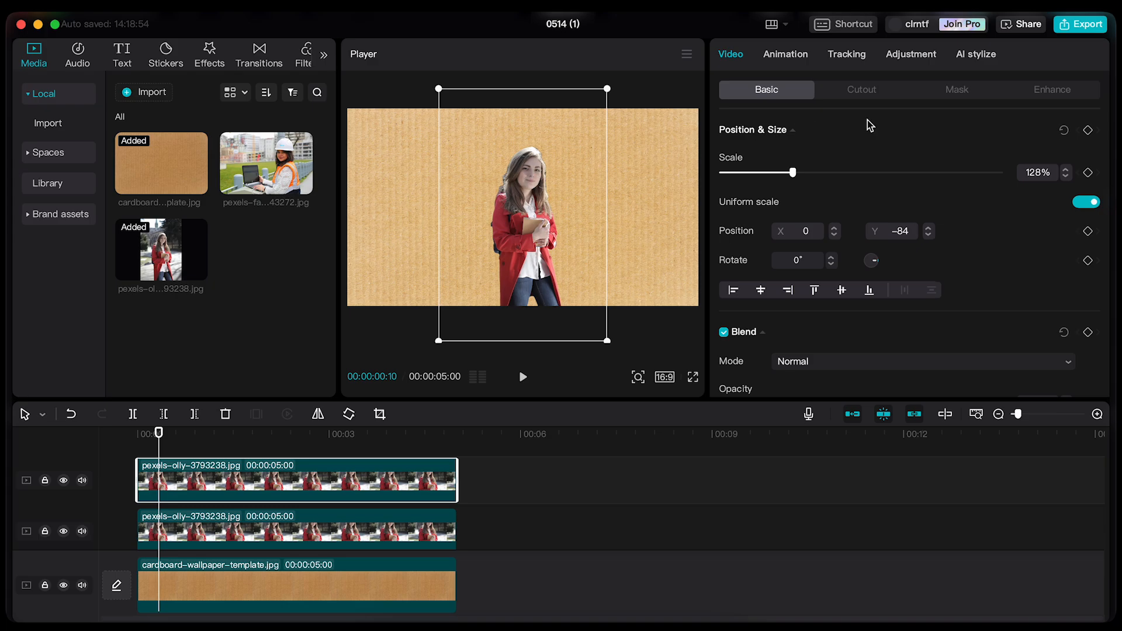
# - Slightly feather the edge of the head clip's circle mask to blend it into the body
pyautogui.click(959, 92)
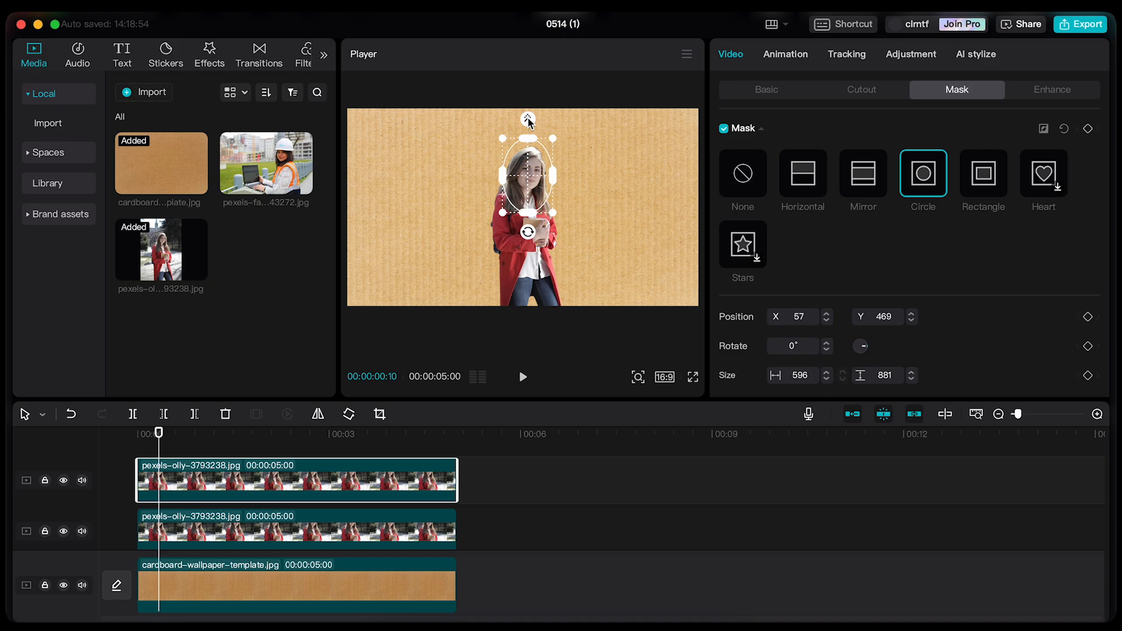
pyautogui.moveTo(529, 117); pyautogui.dragTo(529, 113)
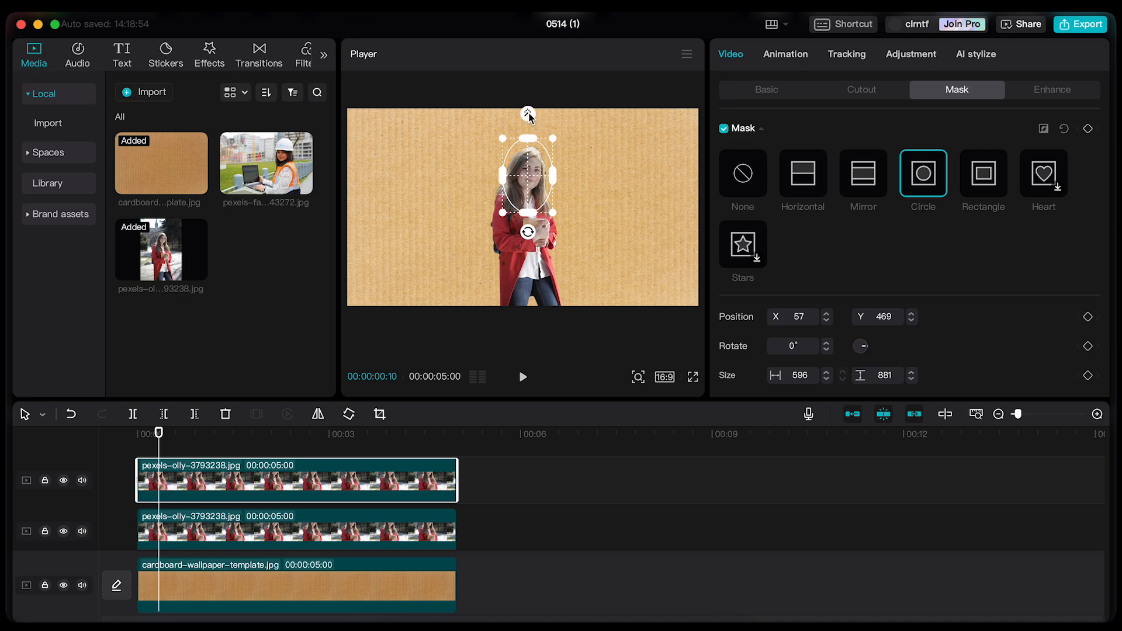
pyautogui.click(762, 92)
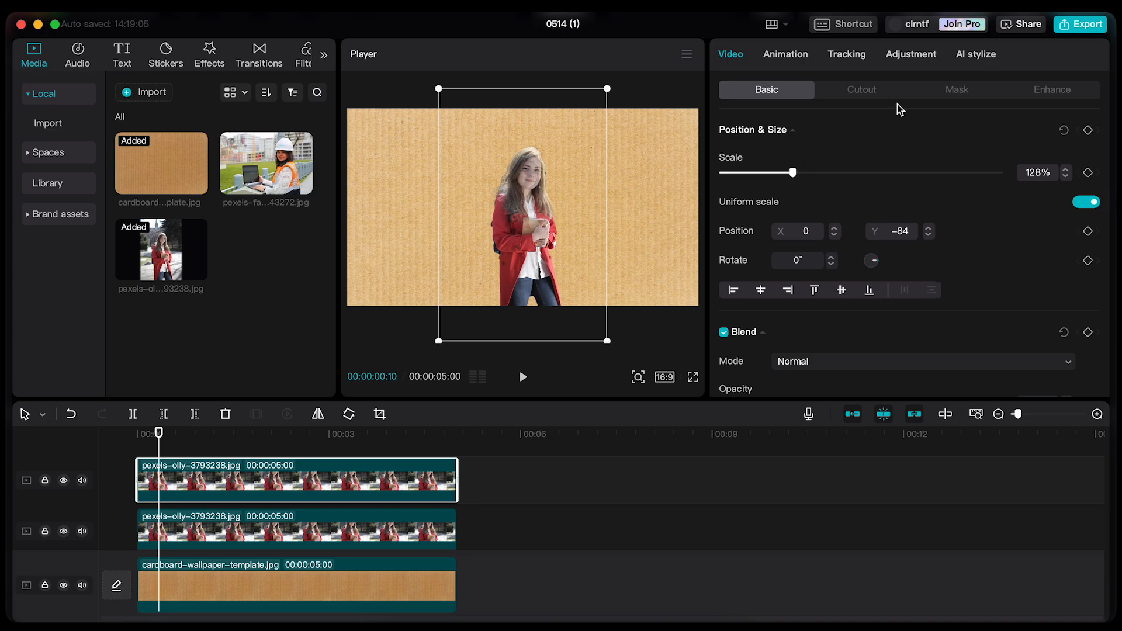
pyautogui.click(953, 92)
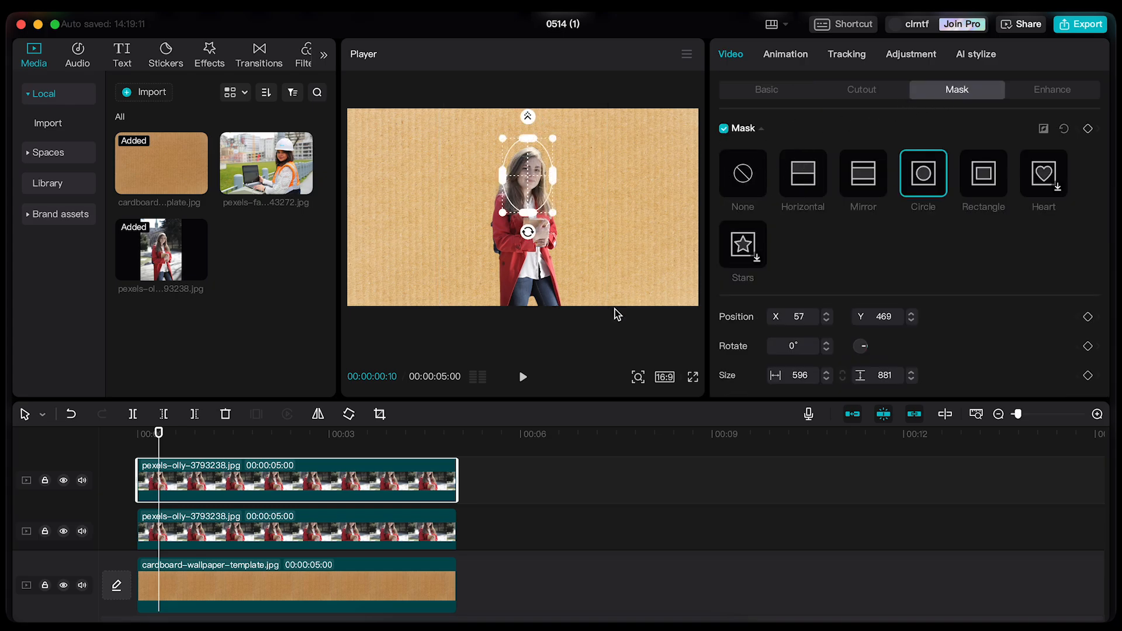
pyautogui.click(322, 435)
pyautogui.scroll(2, 304, 447)
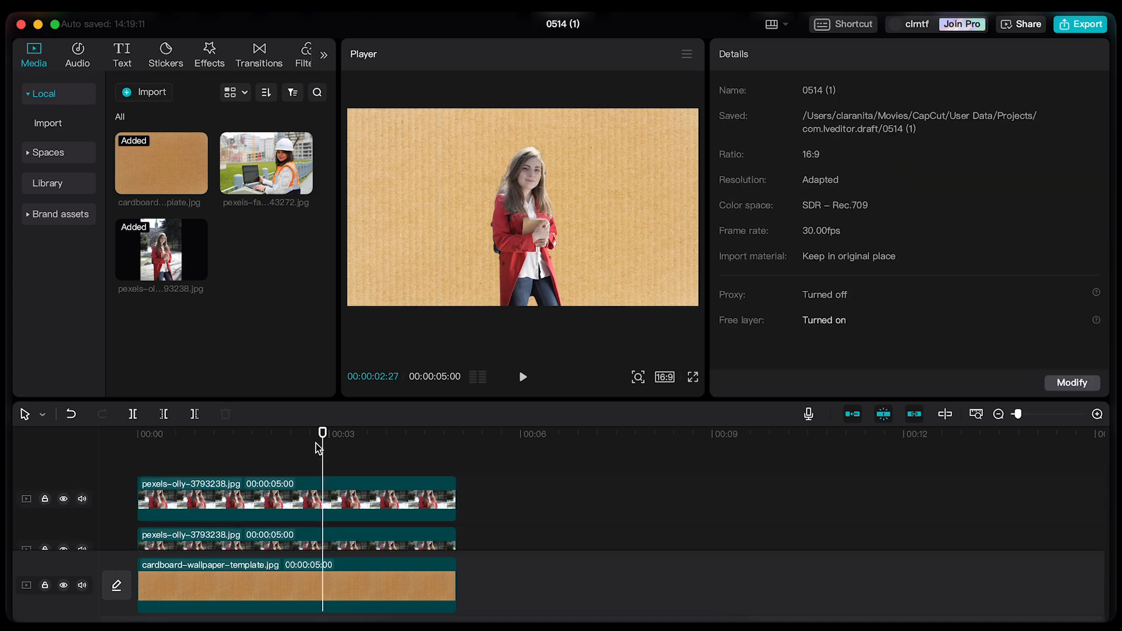
pyautogui.moveTo(316, 443); pyautogui.dragTo(220, 444)
pyautogui.scroll(-3, 350, 508)
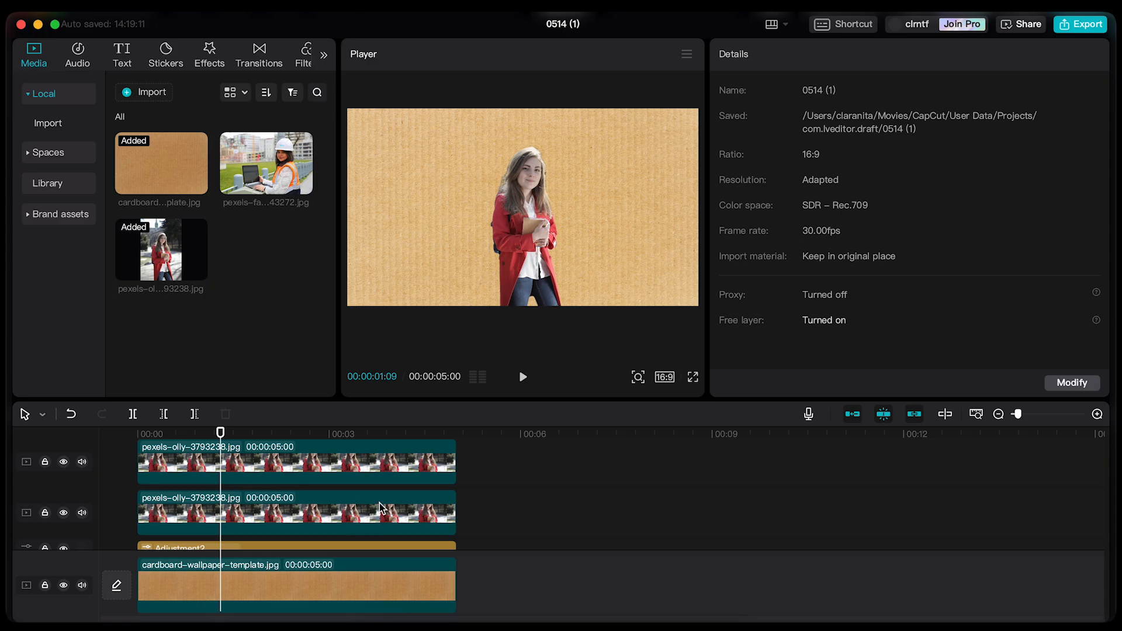
# - Combine the enlarged head clip and the body clip of the woman into one compound clip
pyautogui.click(341, 468)
pyautogui.click(321, 513)
pyautogui.click(336, 481)
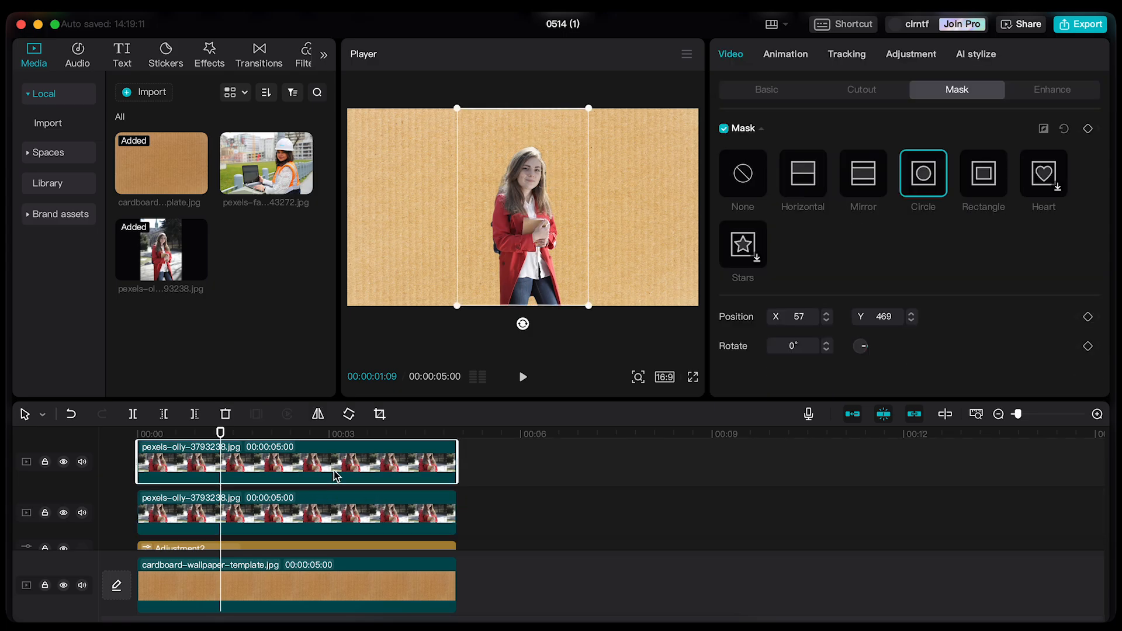
pyautogui.click(340, 504)
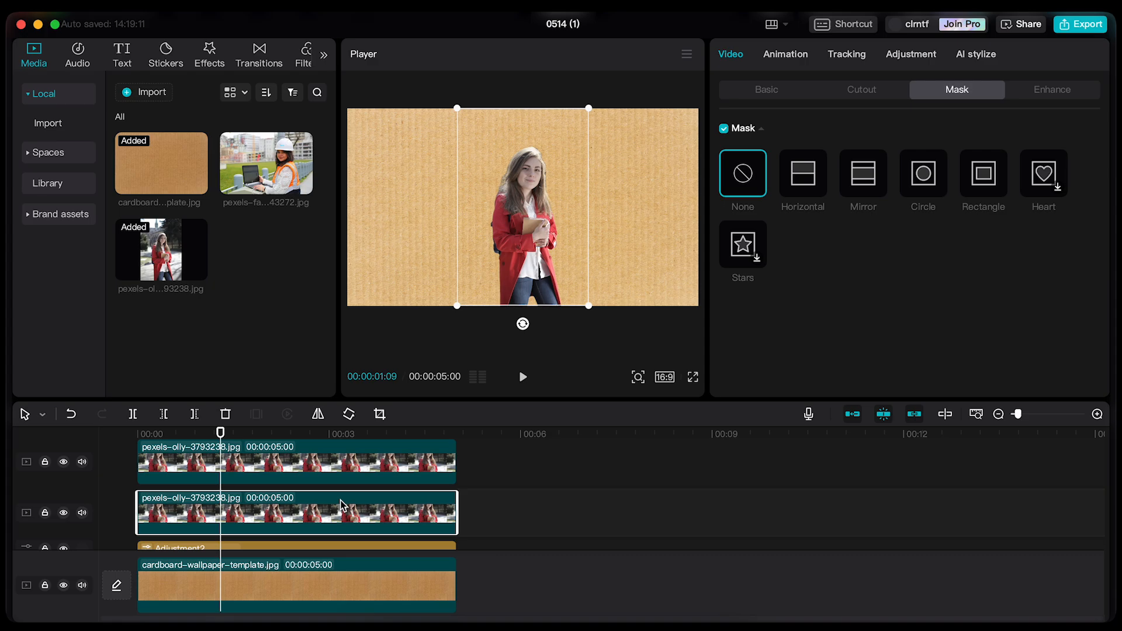
pyautogui.click(339, 471)
pyautogui.click(344, 508)
pyautogui.click(349, 472)
pyautogui.click(412, 515)
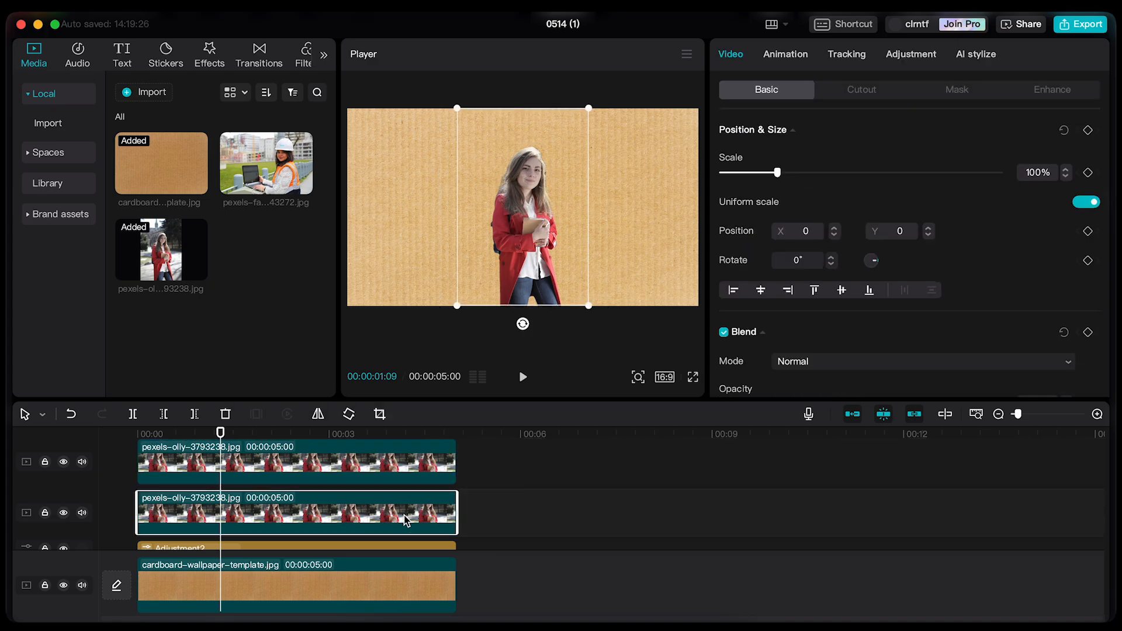
pyautogui.rightClick(310, 468)
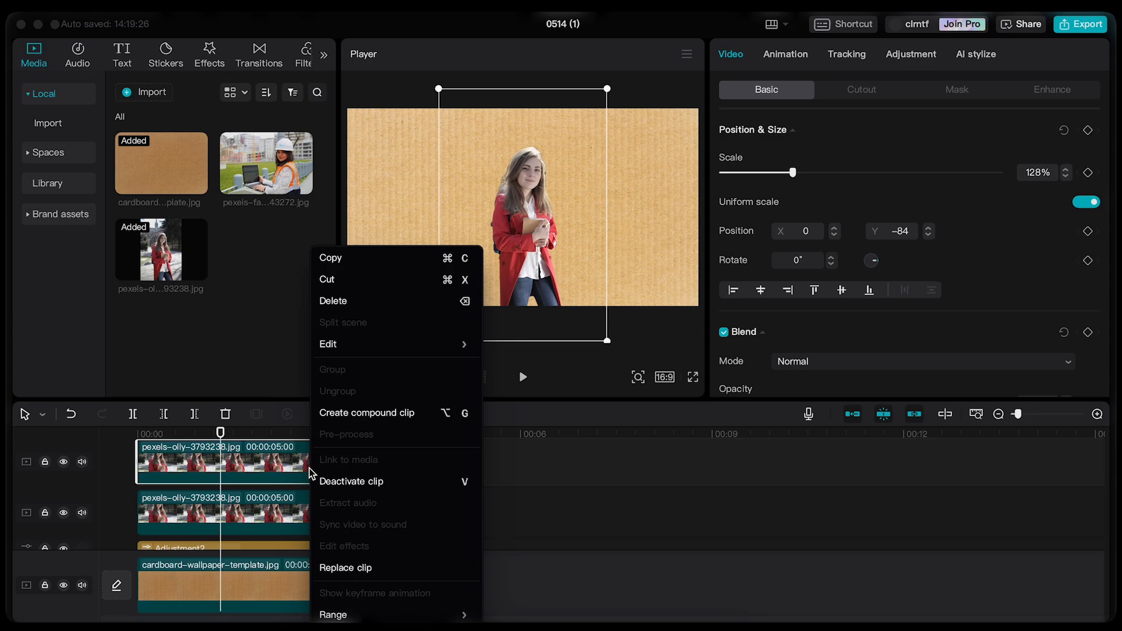
pyautogui.click(408, 412)
# - Apply the Retro filter Gold 200 directly to the woman's compound clip
pyautogui.moveTo(220, 433)
pyautogui.mouseDown()
pyautogui.moveTo(201, 433)
pyautogui.moveTo(197, 444)
pyautogui.moveTo(209, 450)
pyautogui.mouseUp()
pyautogui.scroll(1, 262, 484)
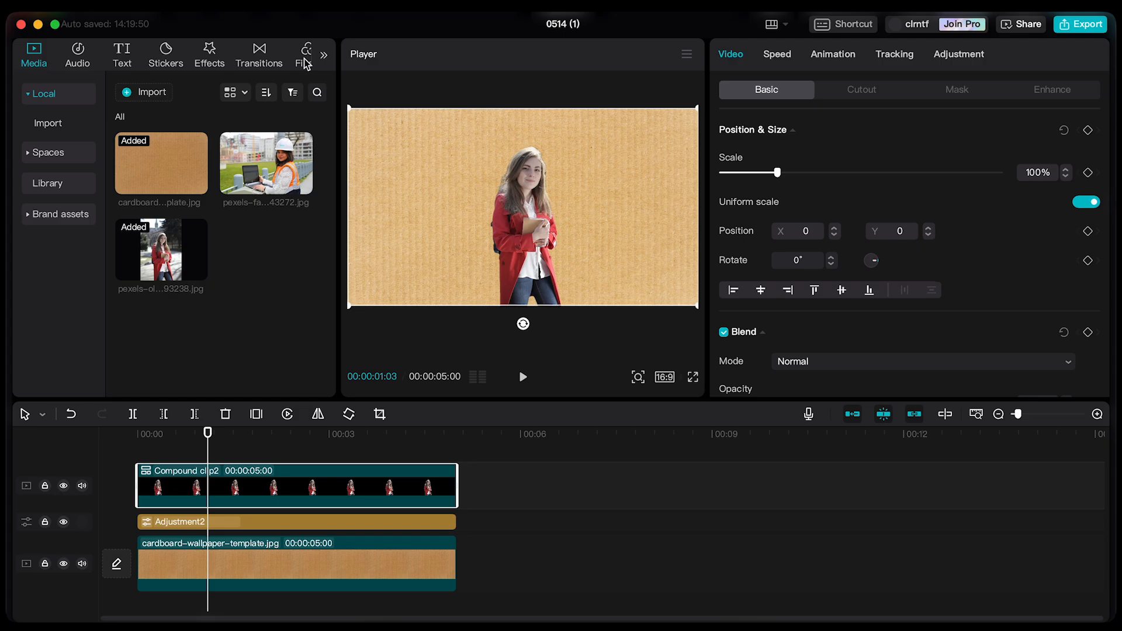
pyautogui.click(325, 55)
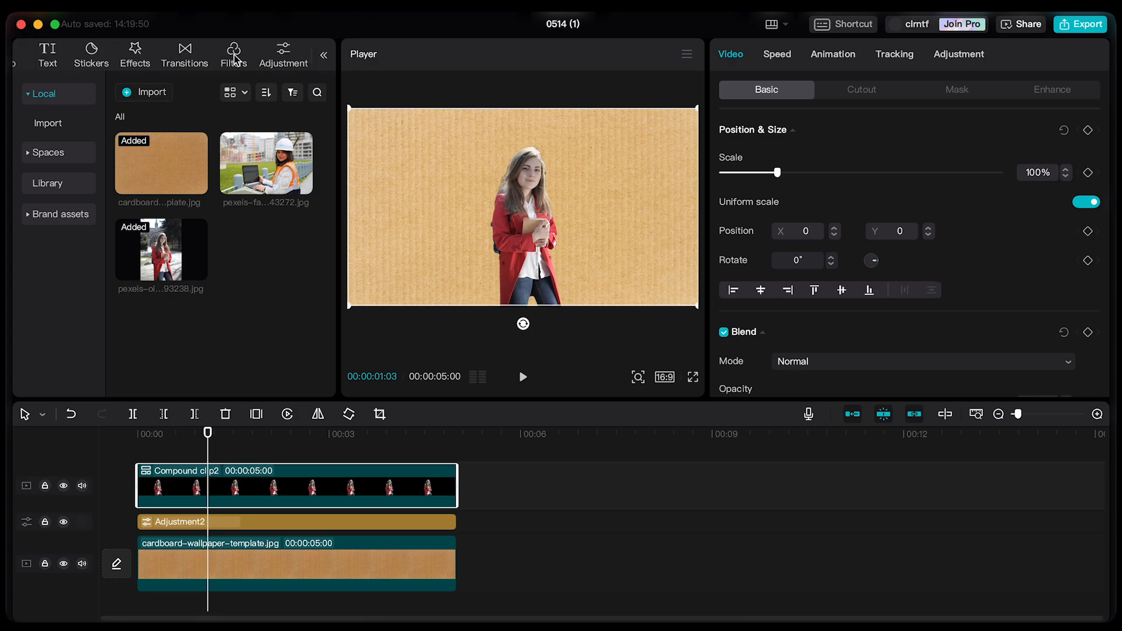
pyautogui.click(234, 57)
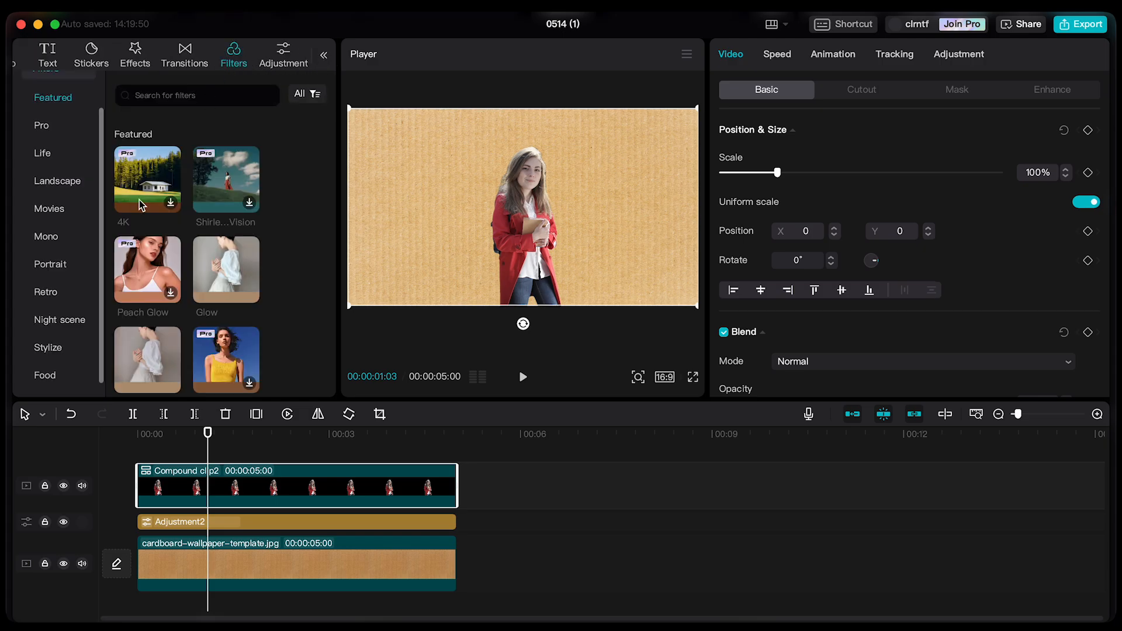
pyautogui.click(51, 295)
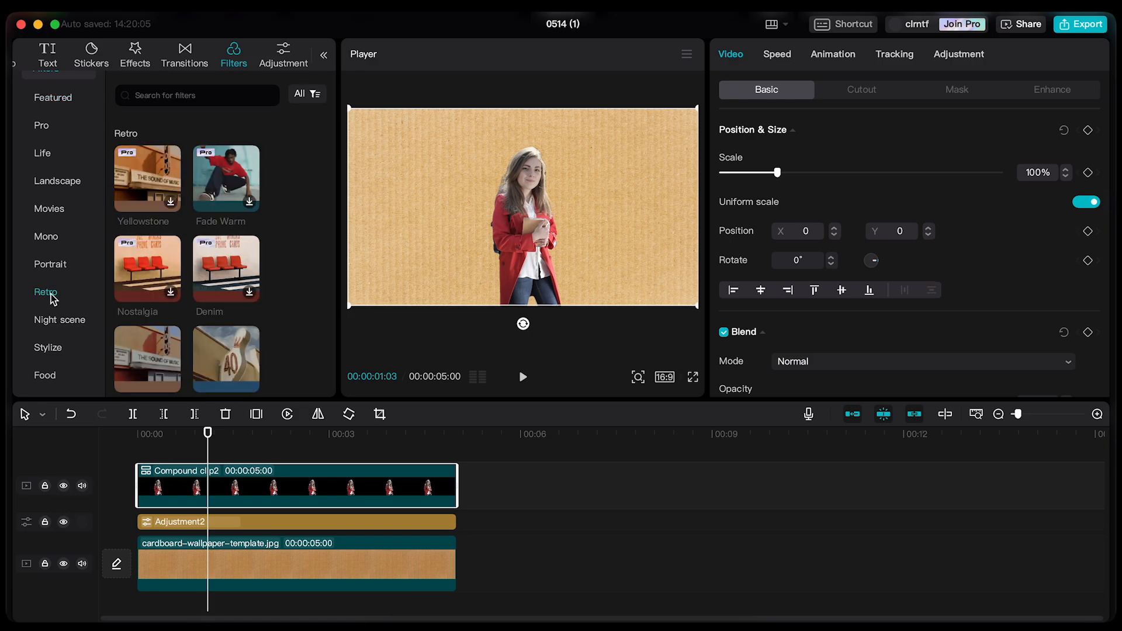
pyautogui.scroll(-1, 170, 269)
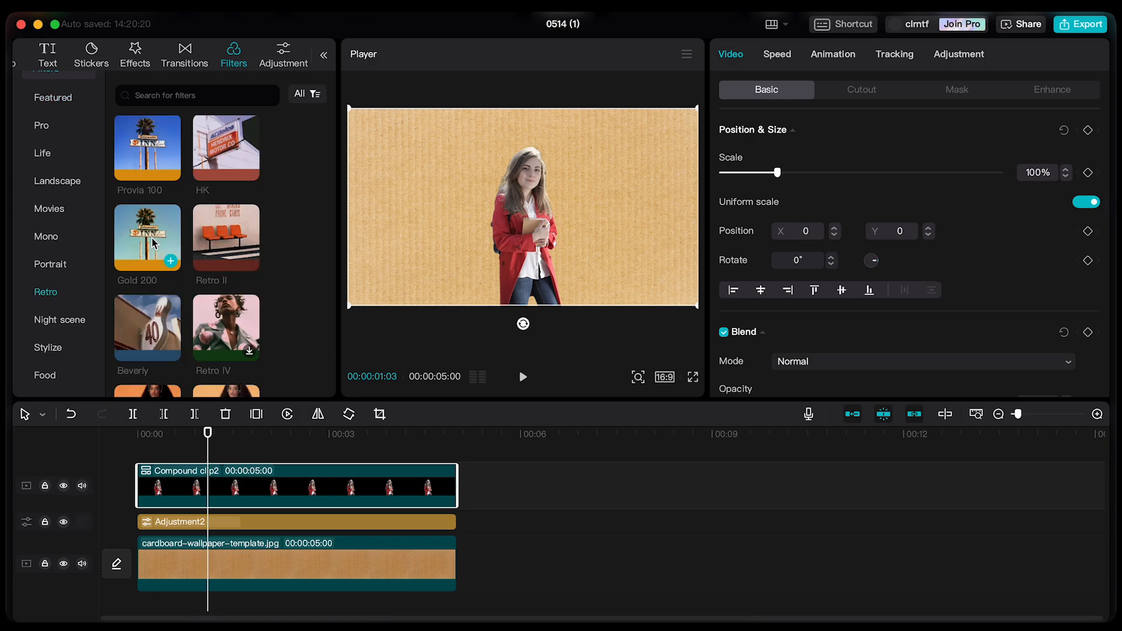
pyautogui.moveTo(138, 233); pyautogui.dragTo(228, 489)
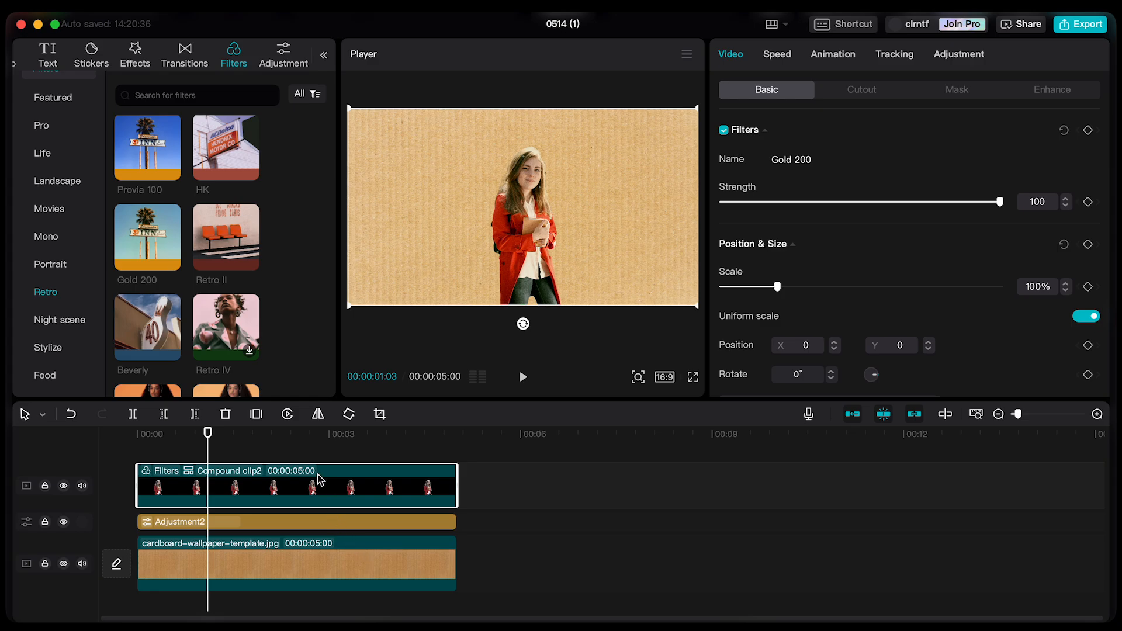
# - Scale the woman's compound clip to 114% and move her to the frame's lower left, at about X -1034, Y -291
pyautogui.moveTo(697, 108); pyautogui.dragTo(720, 98)
pyautogui.moveTo(575, 228); pyautogui.dragTo(454, 250)
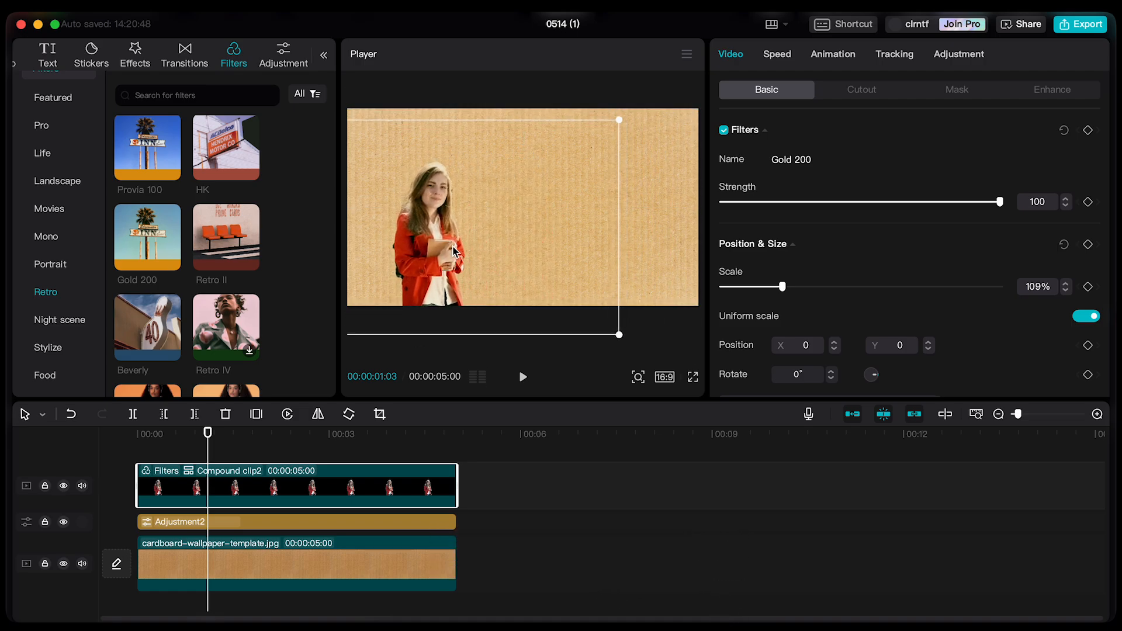
pyautogui.moveTo(619, 125); pyautogui.dragTo(626, 115)
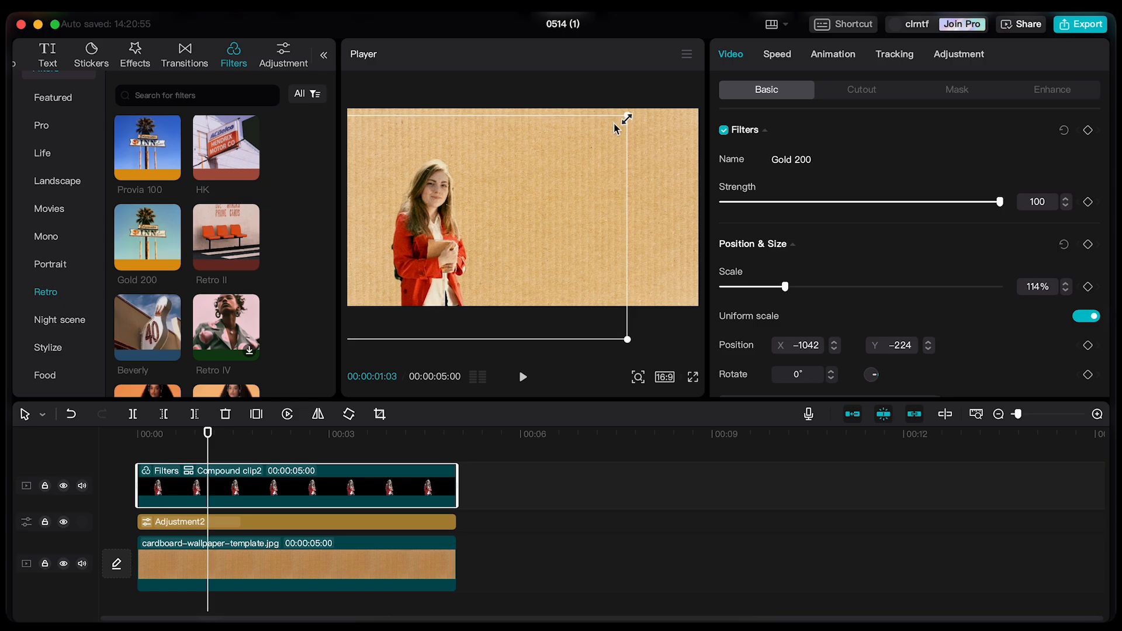
pyautogui.moveTo(433, 241); pyautogui.dragTo(429, 253)
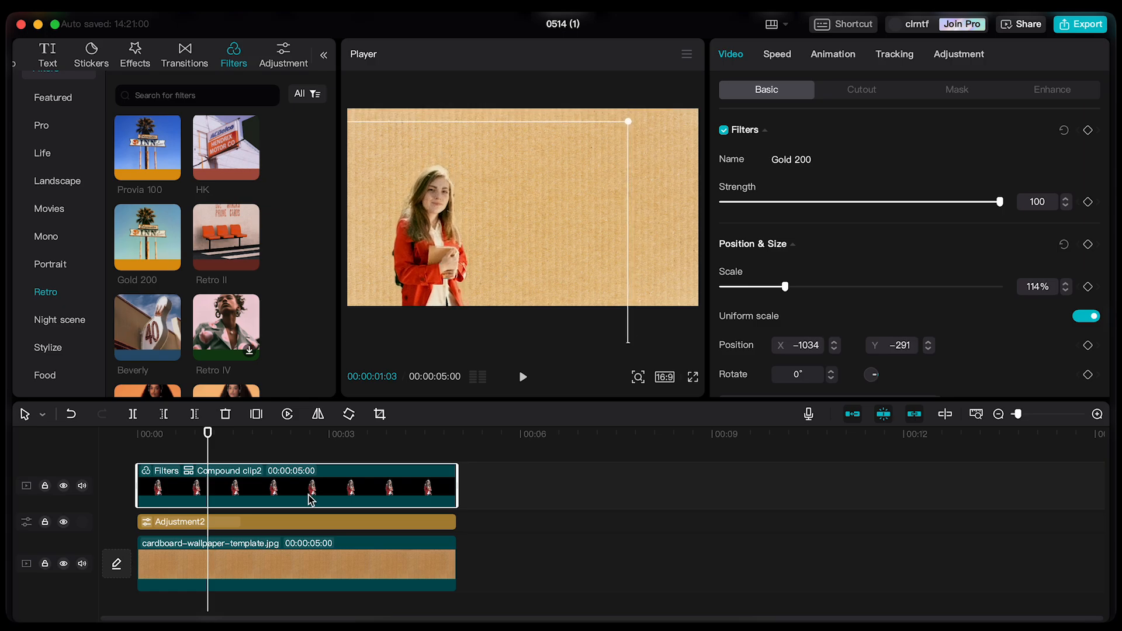
# - Add a default text clip on a new track above the woman, starting at 00:00, reading "kuliah Penting"
pyautogui.scroll(1, 310, 503)
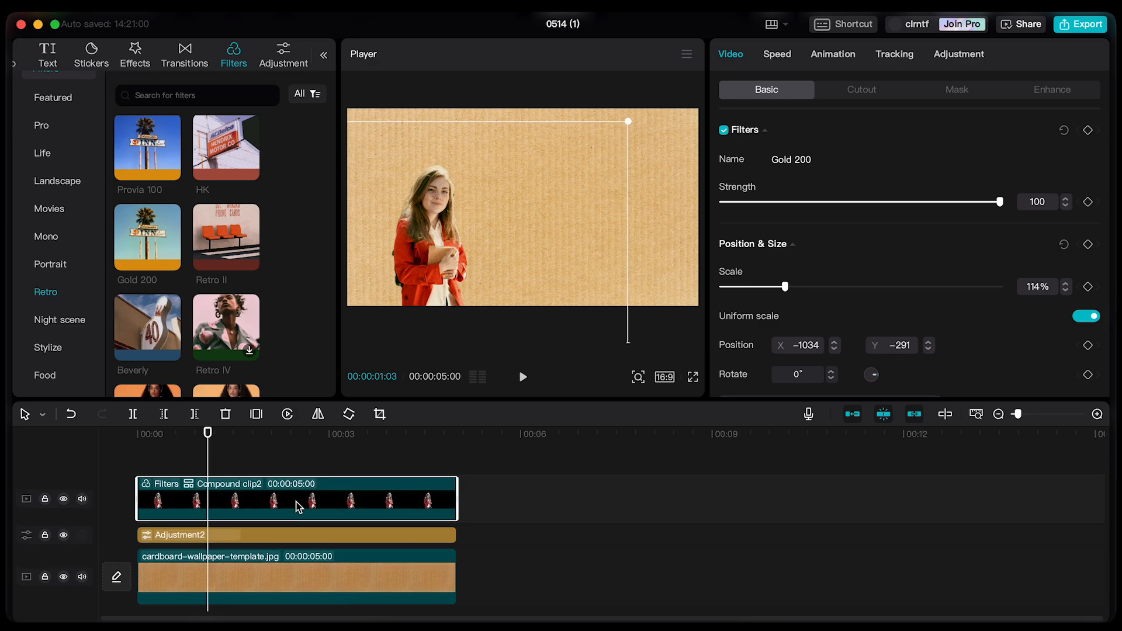
pyautogui.click(50, 63)
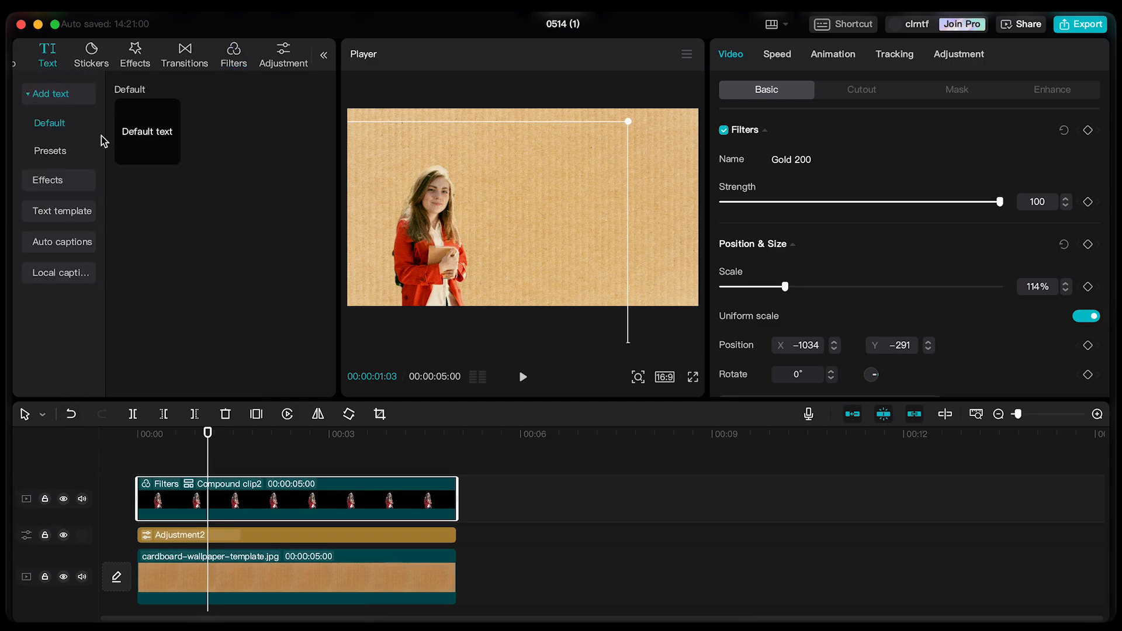
pyautogui.moveTo(133, 131)
pyautogui.moveTo(136, 136); pyautogui.dragTo(143, 471)
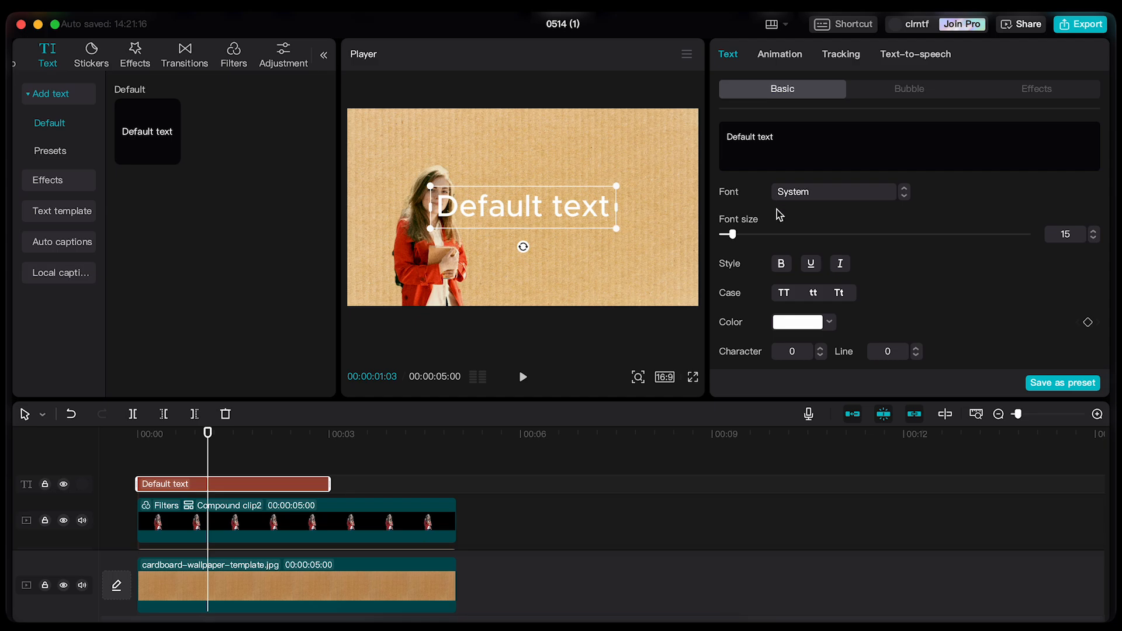
pyautogui.click(787, 133)
pyautogui.moveTo(787, 132); pyautogui.dragTo(665, 127)
pyautogui.write('kuliag')
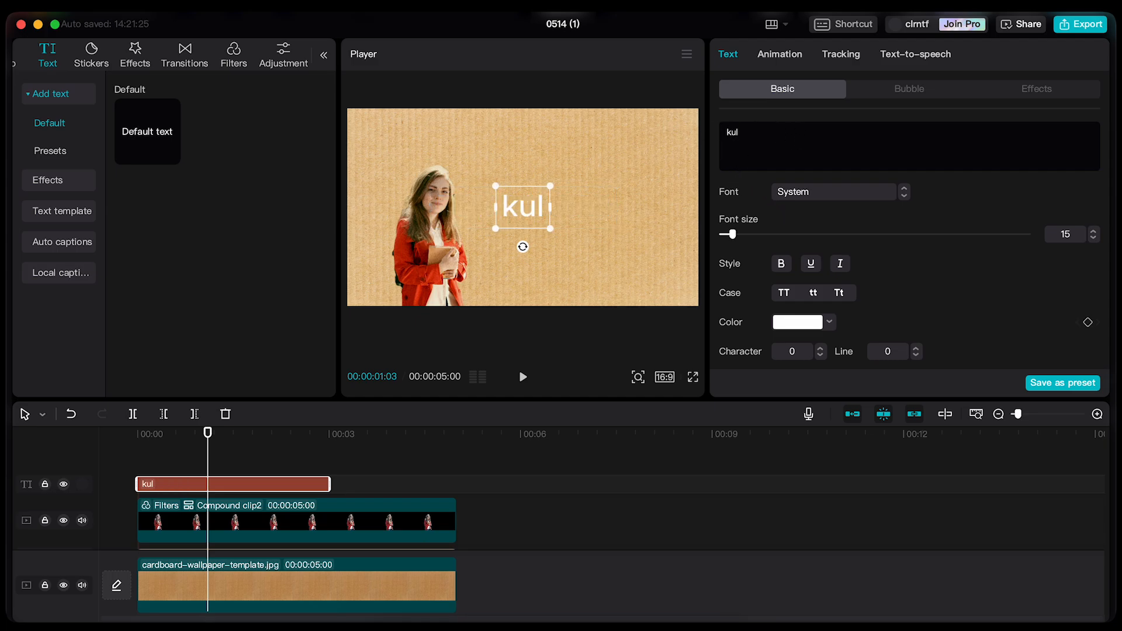
pyautogui.press('BackSpace')
pyautogui.press('BackSpace')
pyautogui.write('ah Penting')
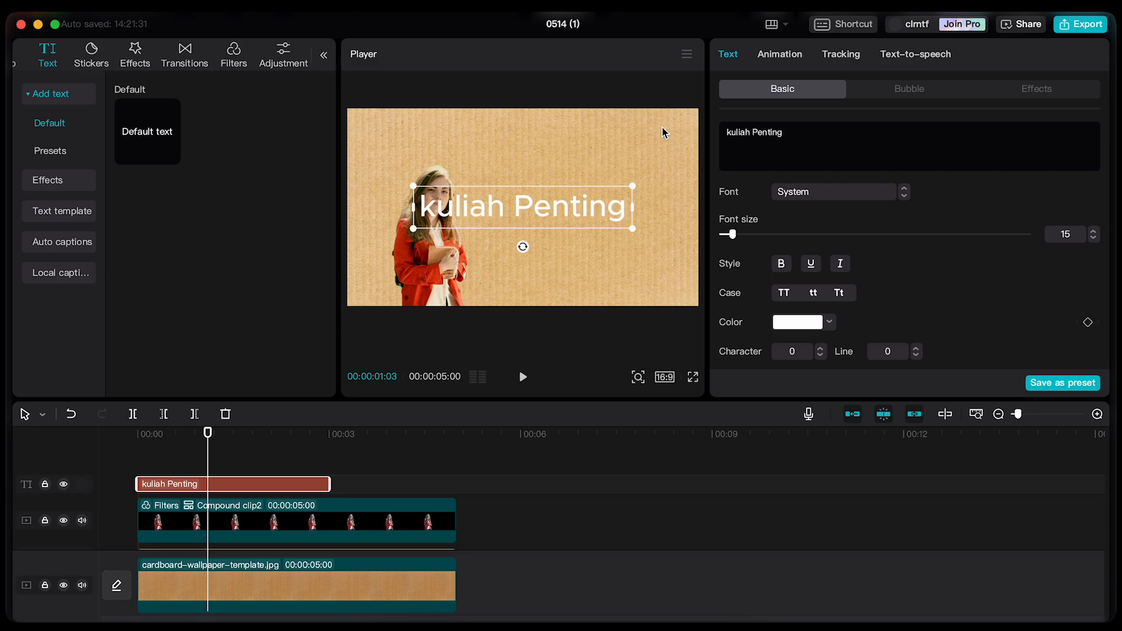
# - Set the title's font to Montserrat Bold and its character spacing to -1
pyautogui.click(821, 193)
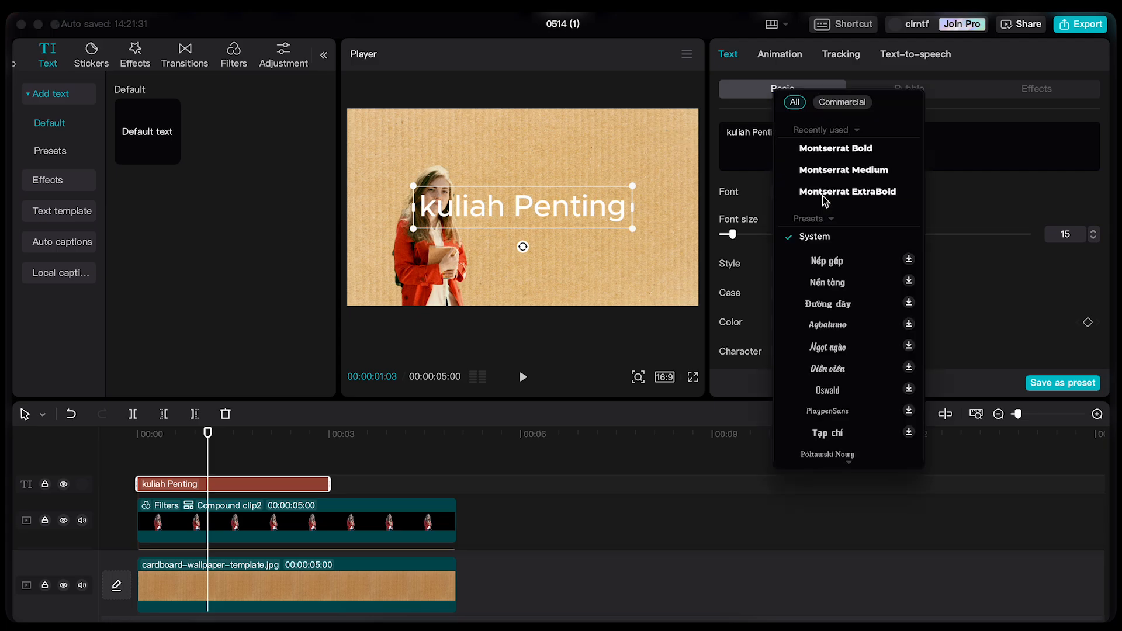
pyautogui.click(853, 154)
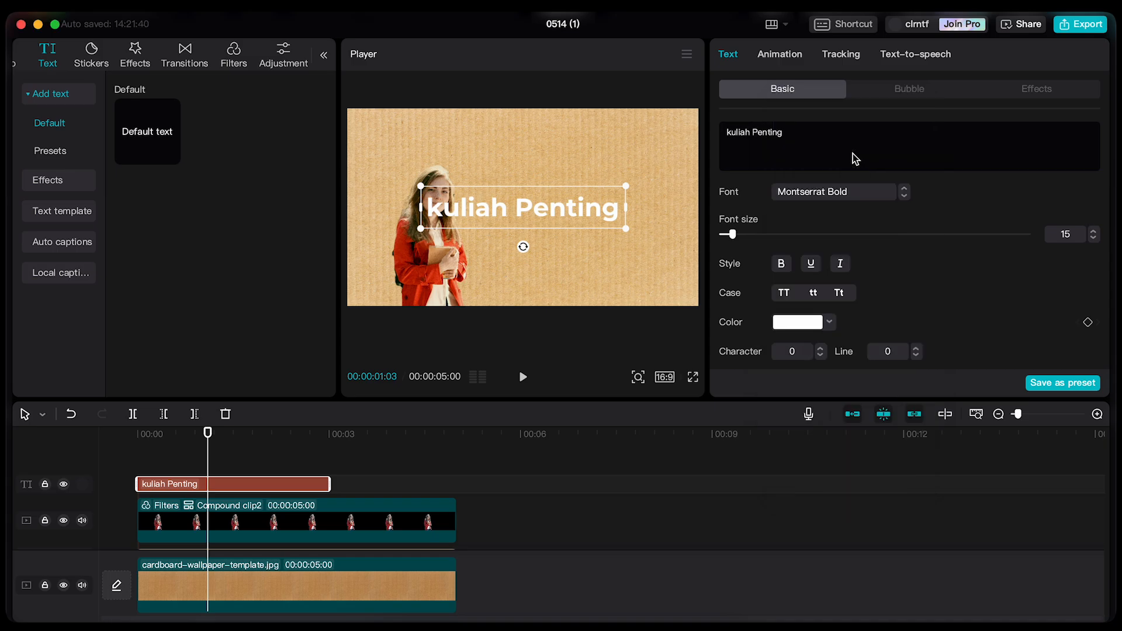
pyautogui.scroll(-2, 874, 293)
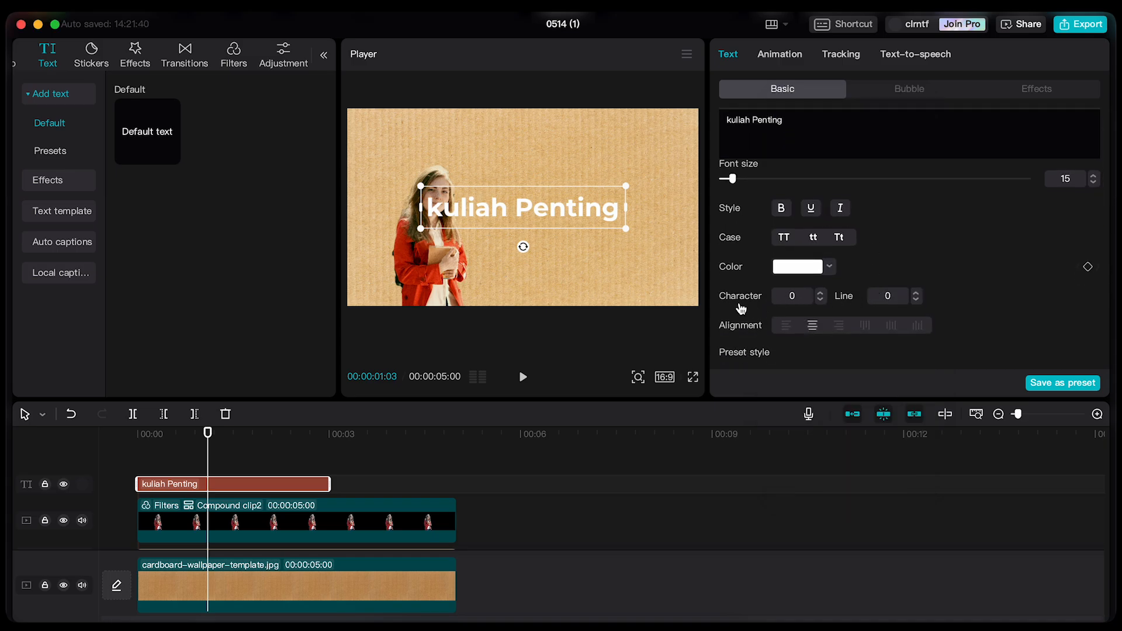
pyautogui.click(821, 292)
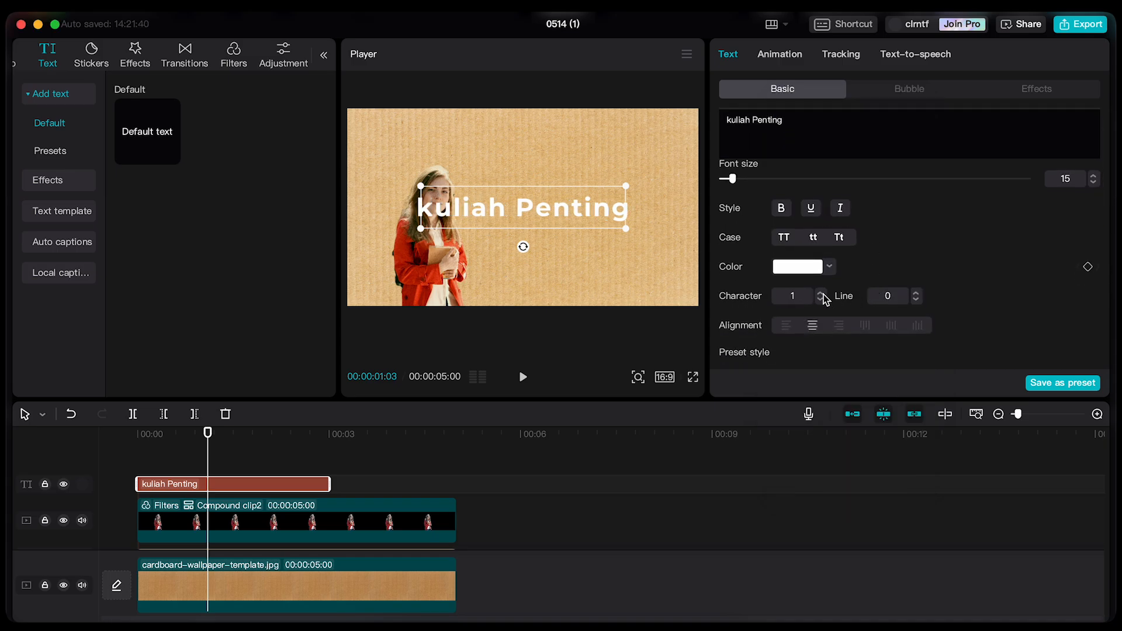
pyautogui.click(821, 300)
pyautogui.click(822, 300)
pyautogui.click(822, 300)
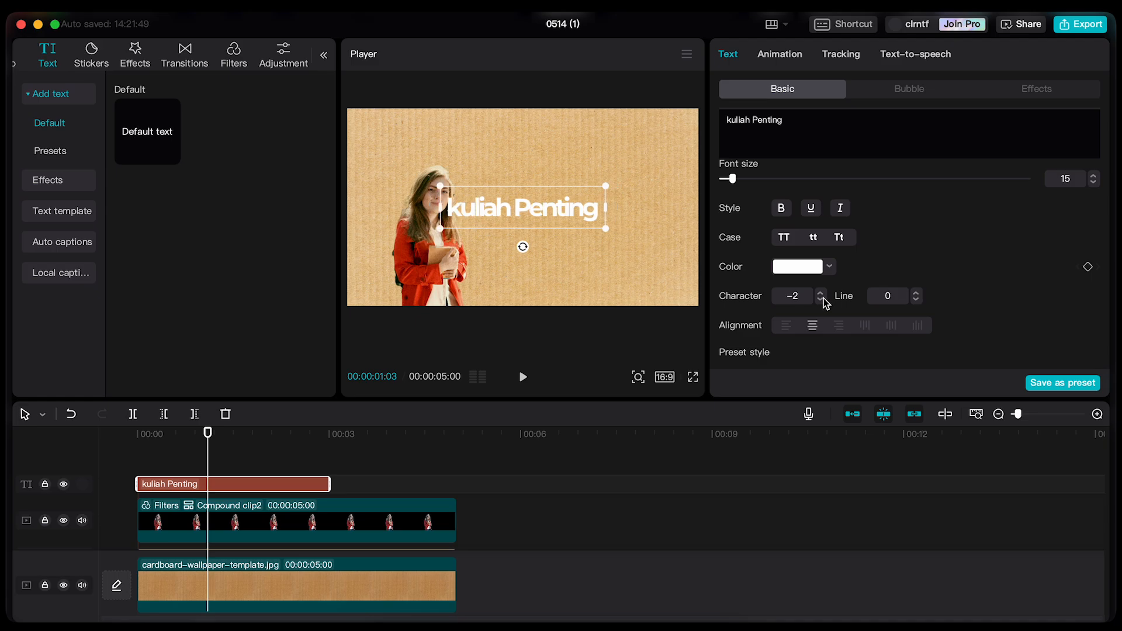
pyautogui.click(821, 292)
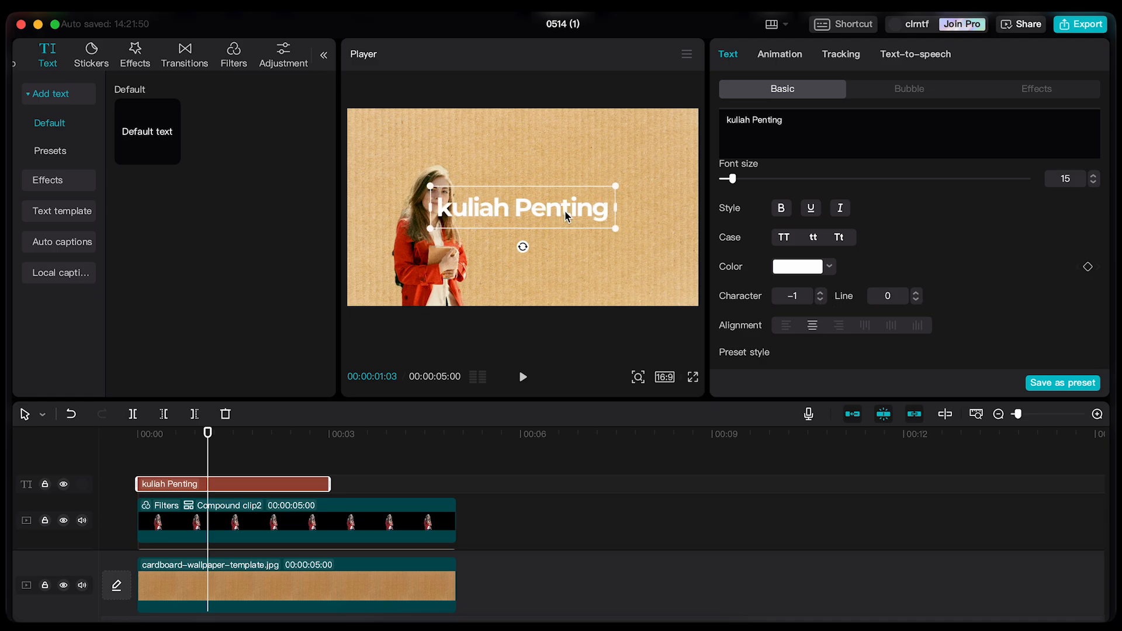
# - Colour the title text a strong red, close to DC3131
pyautogui.click(782, 268)
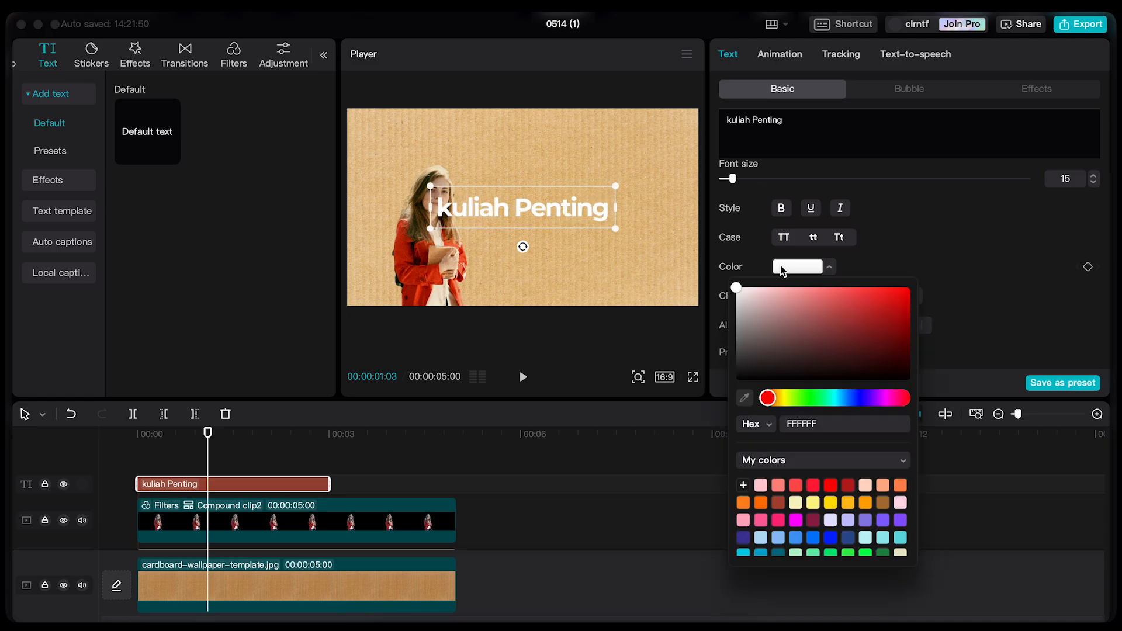
pyautogui.click(872, 299)
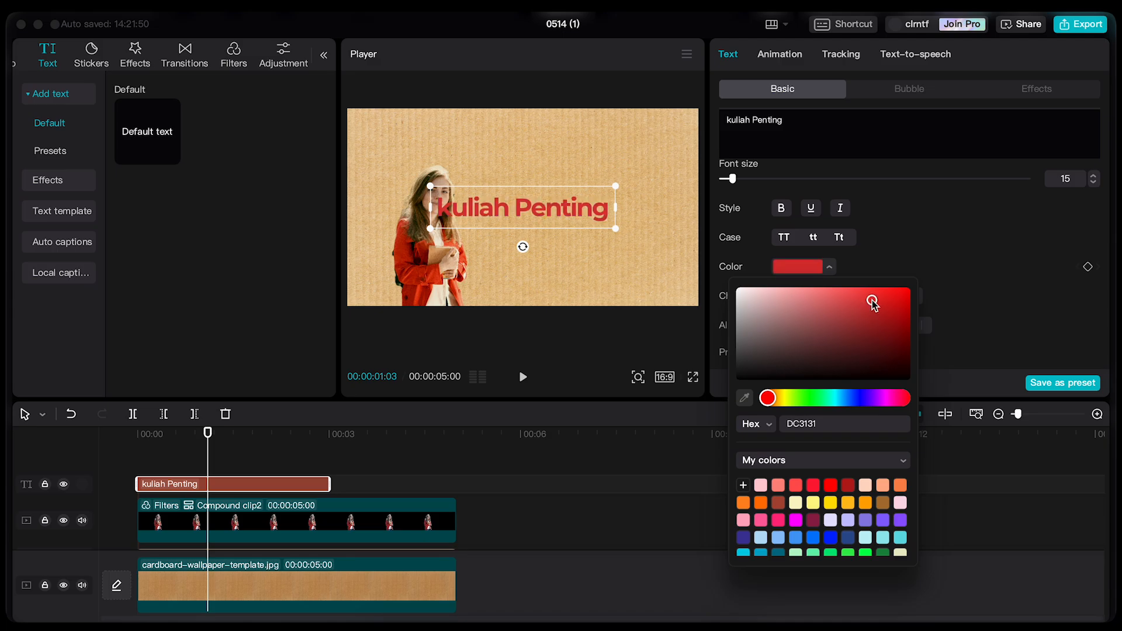
pyautogui.click(875, 303)
pyautogui.click(953, 224)
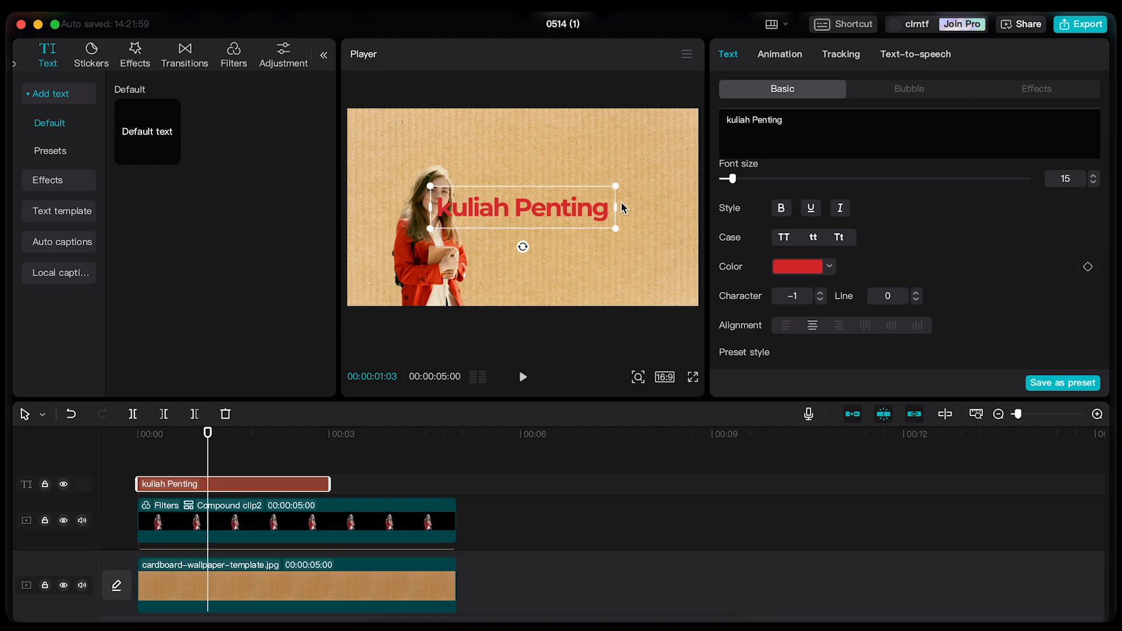
# - Reduce the title's font size to 9 and place it beside the woman at about chest height
pyautogui.moveTo(733, 178); pyautogui.dragTo(728, 179)
pyautogui.moveTo(563, 207); pyautogui.dragTo(572, 234)
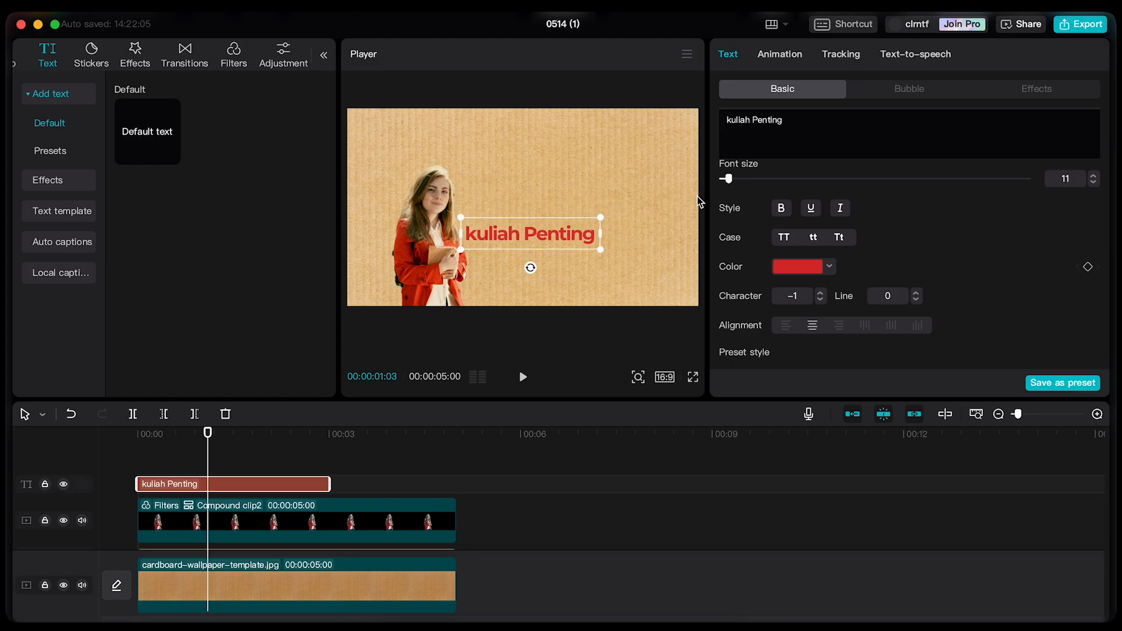
pyautogui.moveTo(728, 179); pyautogui.dragTo(727, 180)
pyautogui.moveTo(552, 238); pyautogui.dragTo(544, 240)
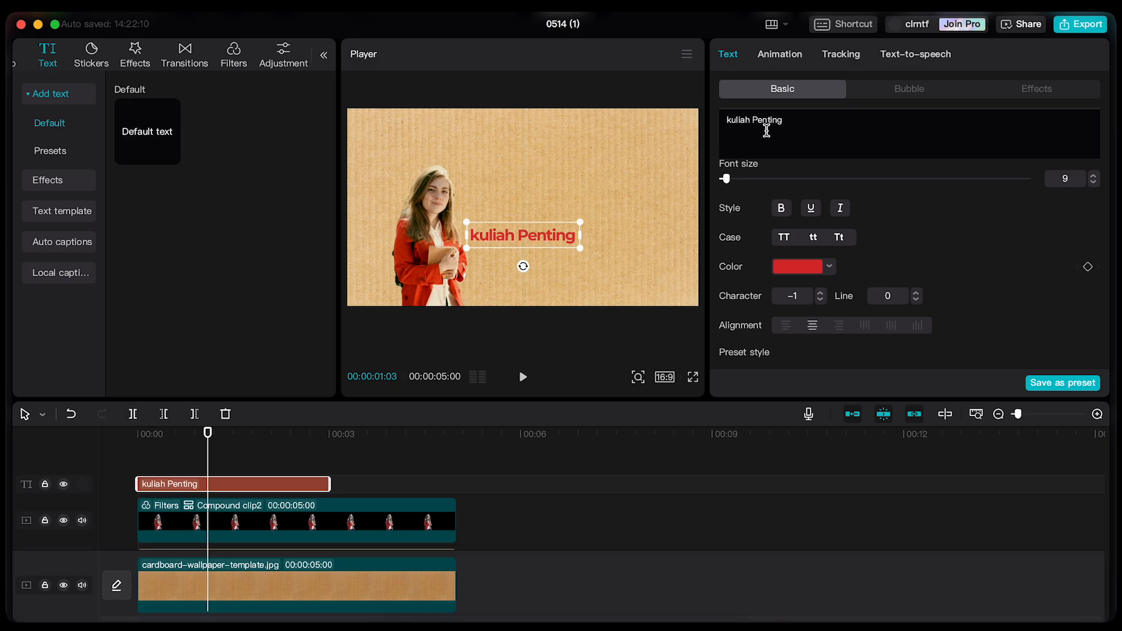
# - Break the title into two lines, "kuliah" above "Penting", and align it left
pyautogui.click(754, 120)
pyautogui.press('BackSpace')
pyautogui.press('Return')
pyautogui.scroll(-2, 818, 269)
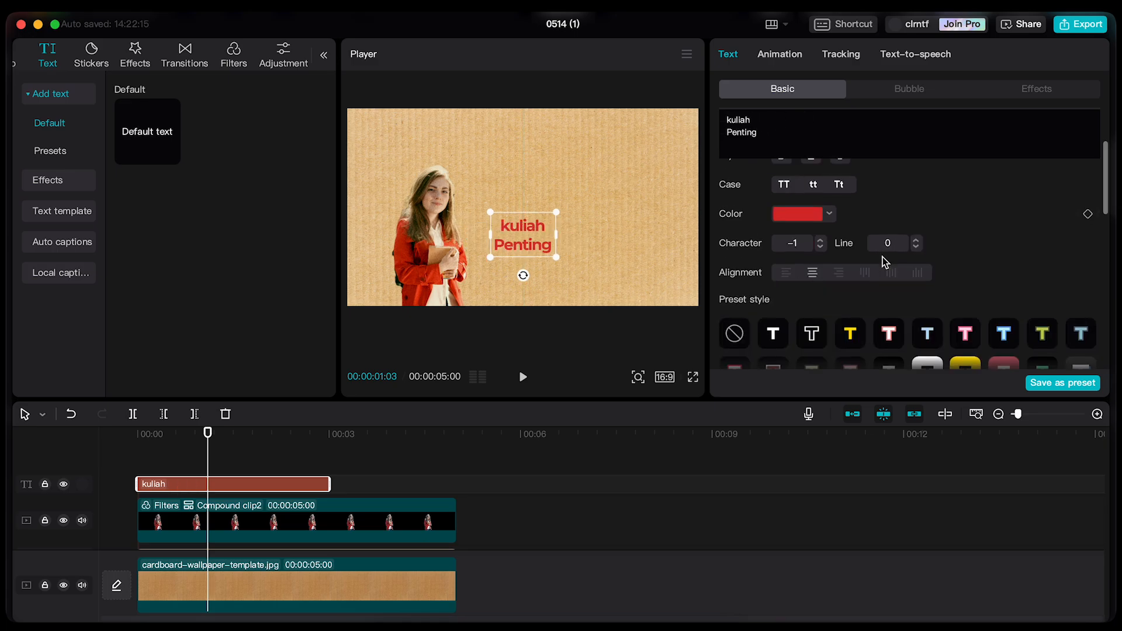
pyautogui.click(786, 271)
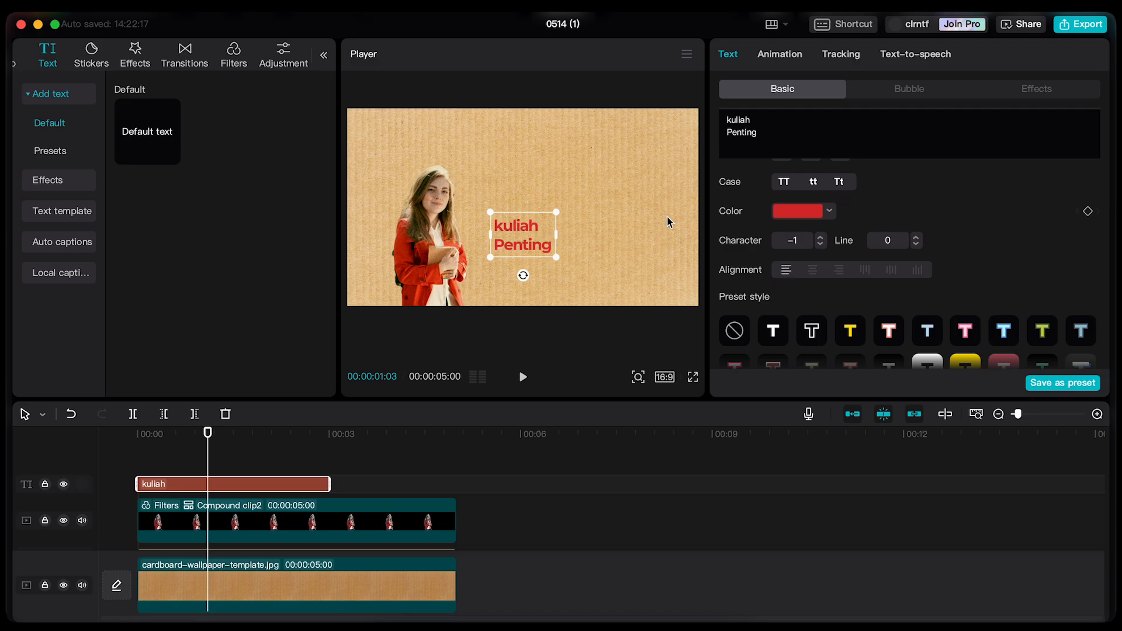
# - Tighten the title's line spacing to -6
pyautogui.click(916, 237)
pyautogui.click(915, 237)
pyautogui.click(917, 244)
pyautogui.click(916, 244)
pyautogui.click(917, 244)
pyautogui.click(917, 244)
pyautogui.click(917, 244)
pyautogui.click(916, 244)
pyautogui.click(916, 244)
pyautogui.click(916, 244)
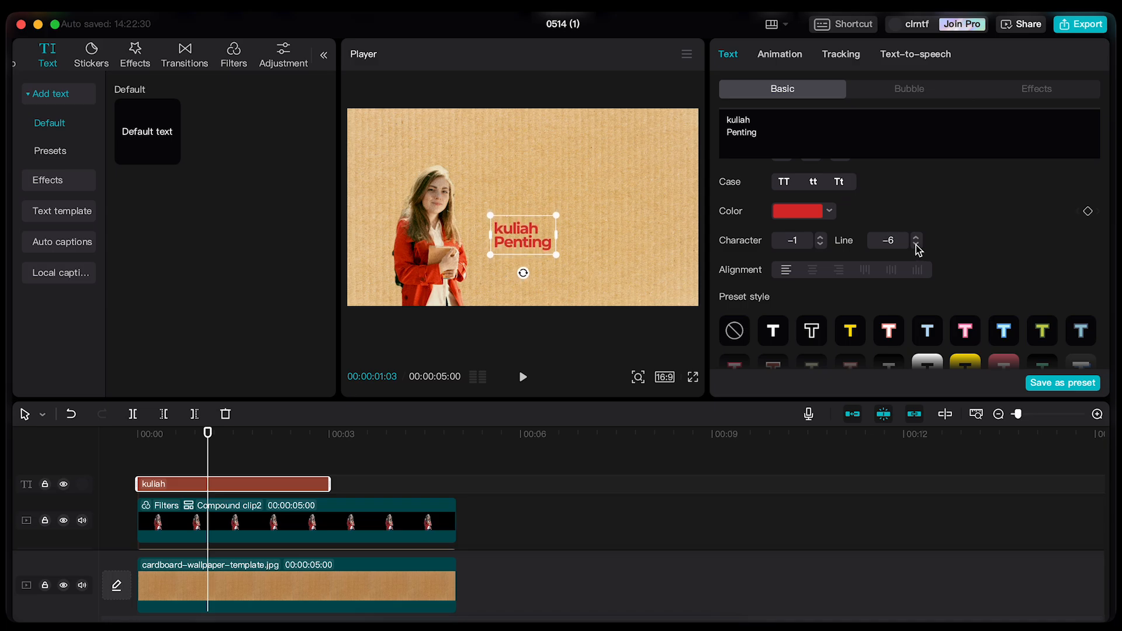
# - Tighten the title's line spacing to -8 and move the title close to the woman's arm
pyautogui.click(916, 244)
pyautogui.click(916, 244)
pyautogui.moveTo(523, 251); pyautogui.dragTo(502, 248)
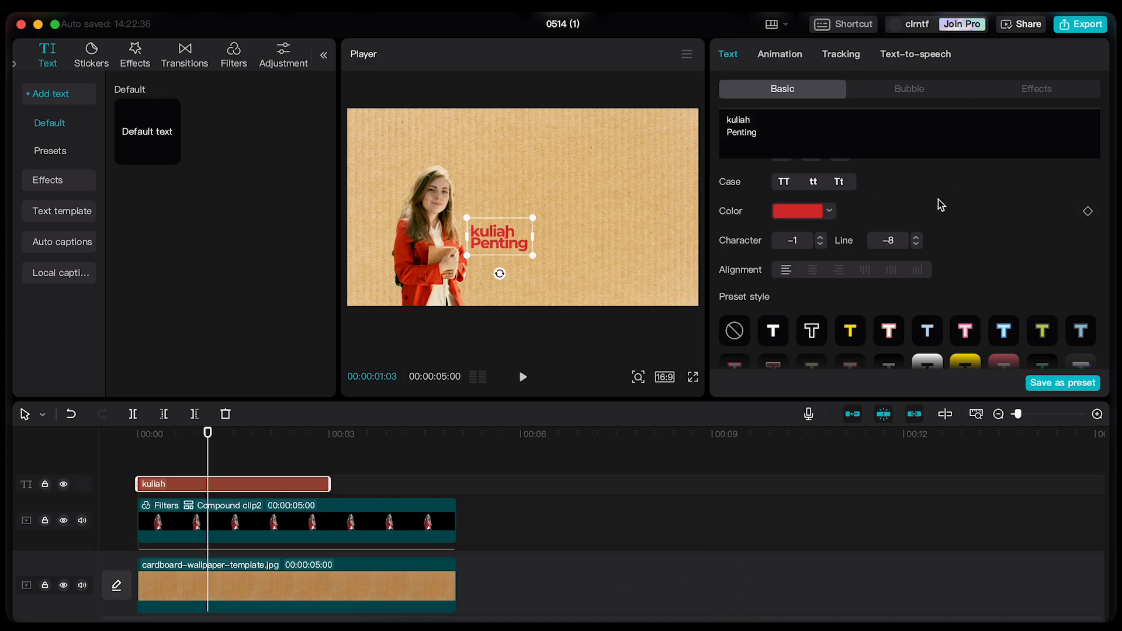
# - Give the title the Type 1 entrance animation lasting 1.0 s and extend its clip to match the five-second clips below
pyautogui.click(780, 54)
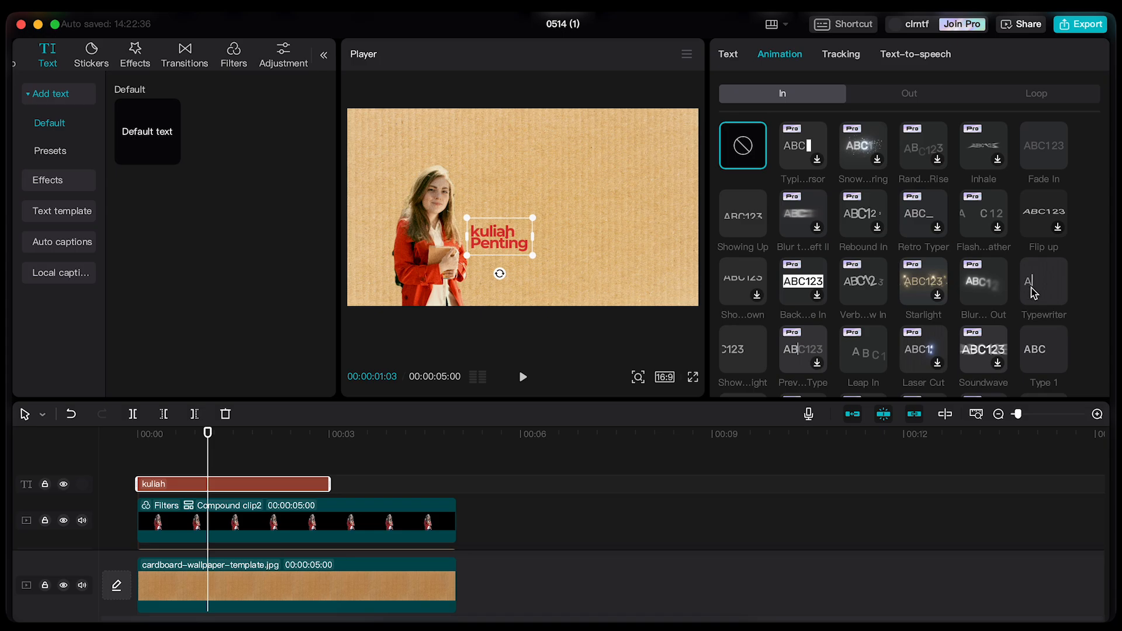
pyautogui.scroll(-2, 1071, 307)
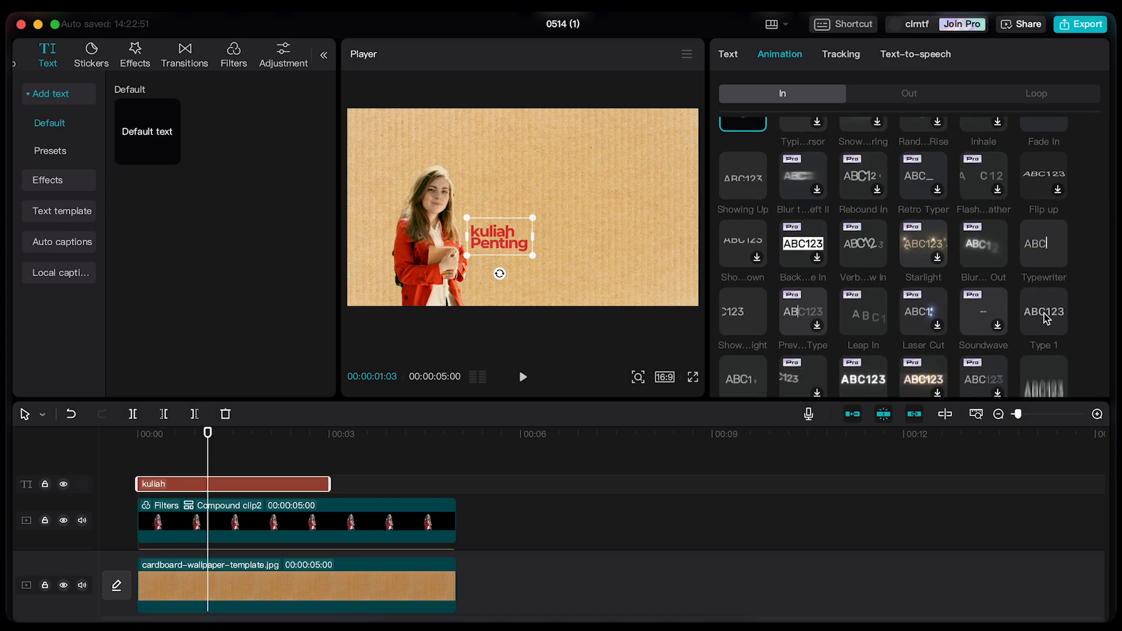
pyautogui.click(1043, 313)
pyautogui.scroll(-1, 959, 348)
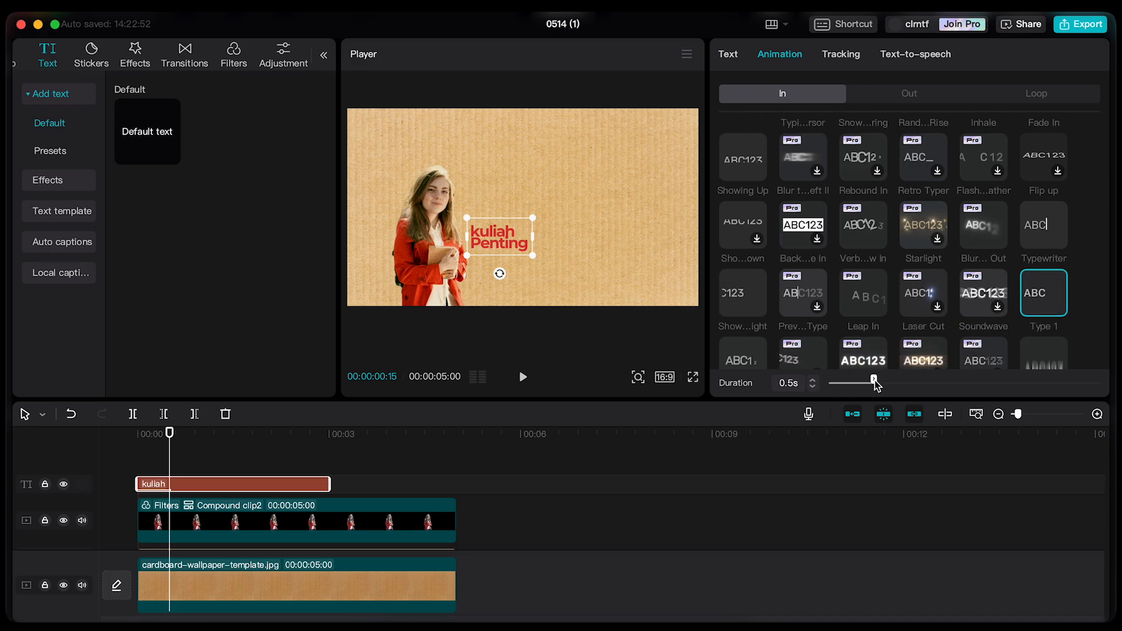
pyautogui.moveTo(890, 382); pyautogui.dragTo(919, 384)
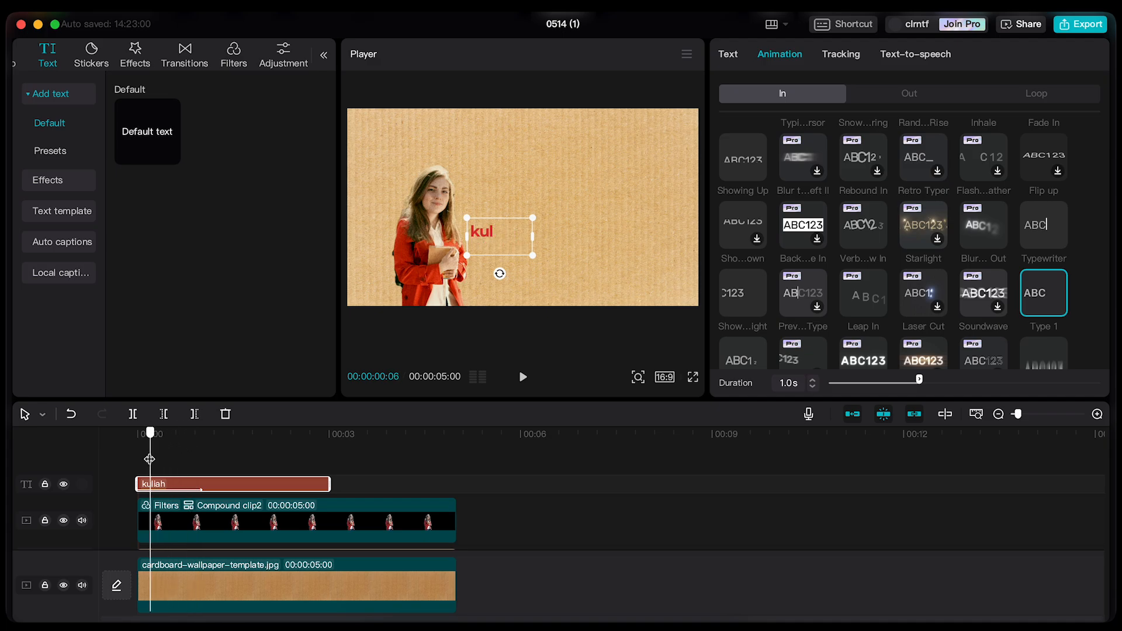
pyautogui.moveTo(330, 484); pyautogui.dragTo(452, 513)
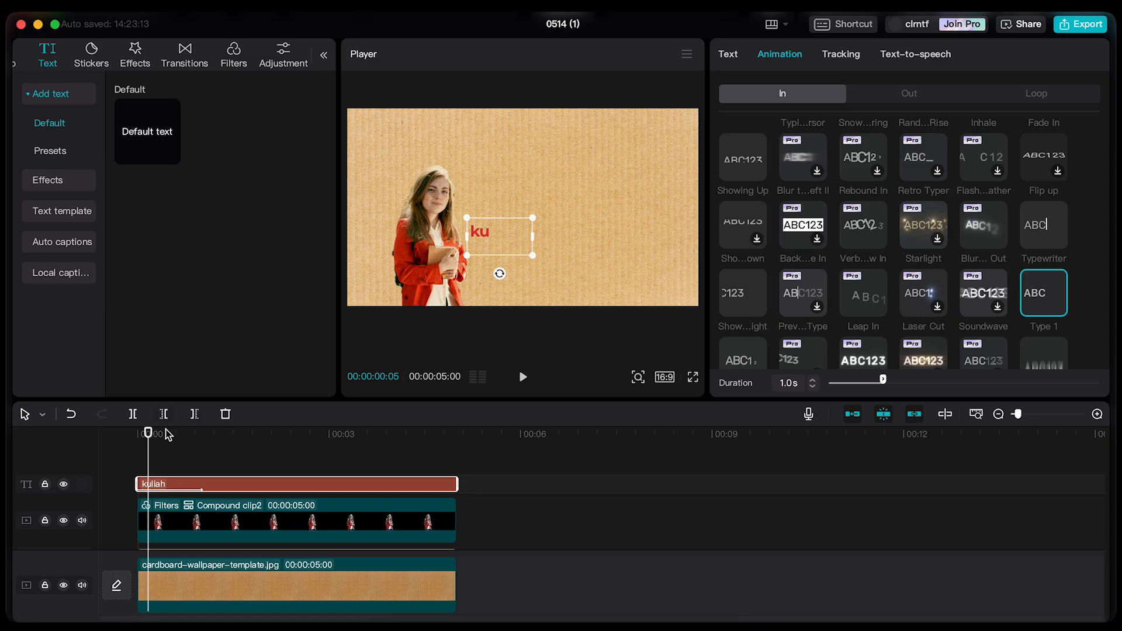
pyautogui.moveTo(153, 432); pyautogui.dragTo(158, 450)
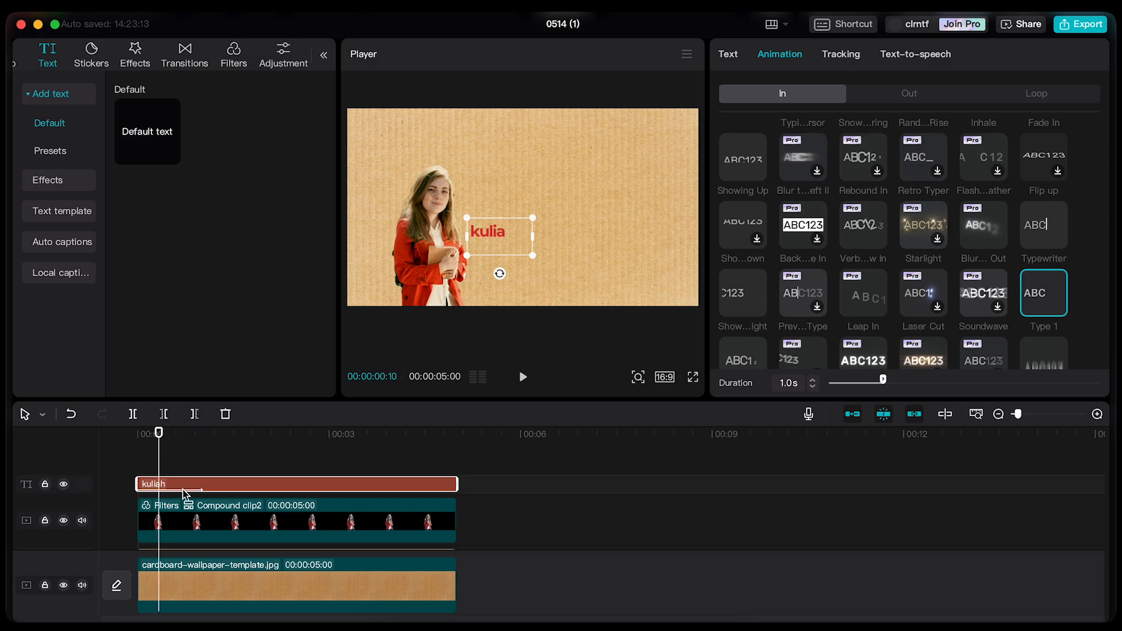
# - Apply a 0.9 s Slide Up entrance animation to the woman's compound clip and play the sequence from the start
pyautogui.click(196, 517)
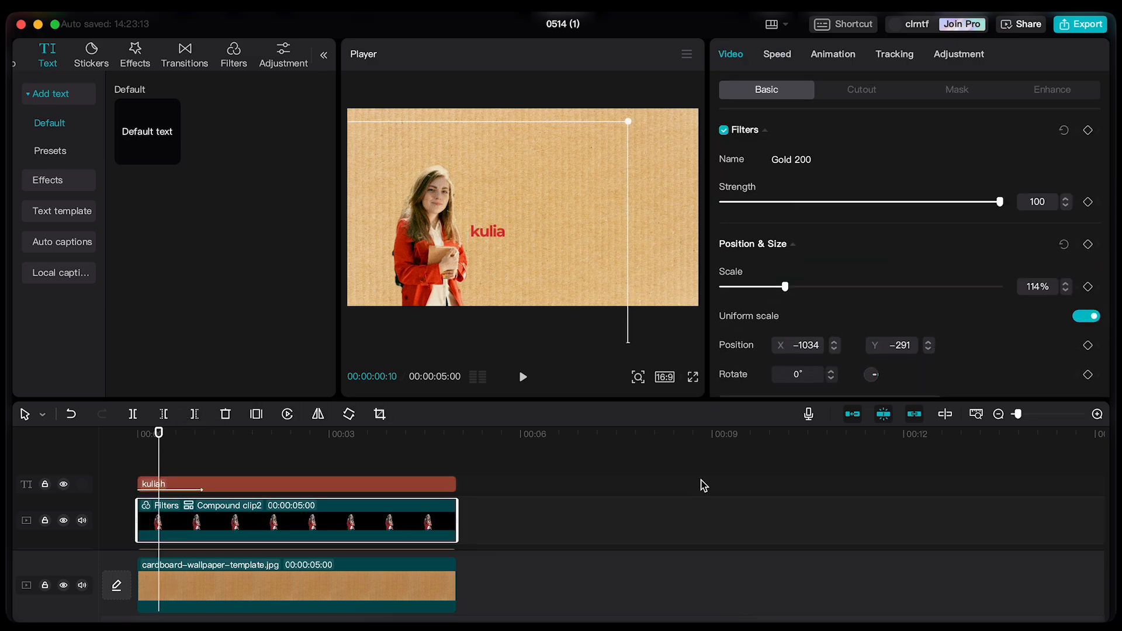
pyautogui.click(836, 58)
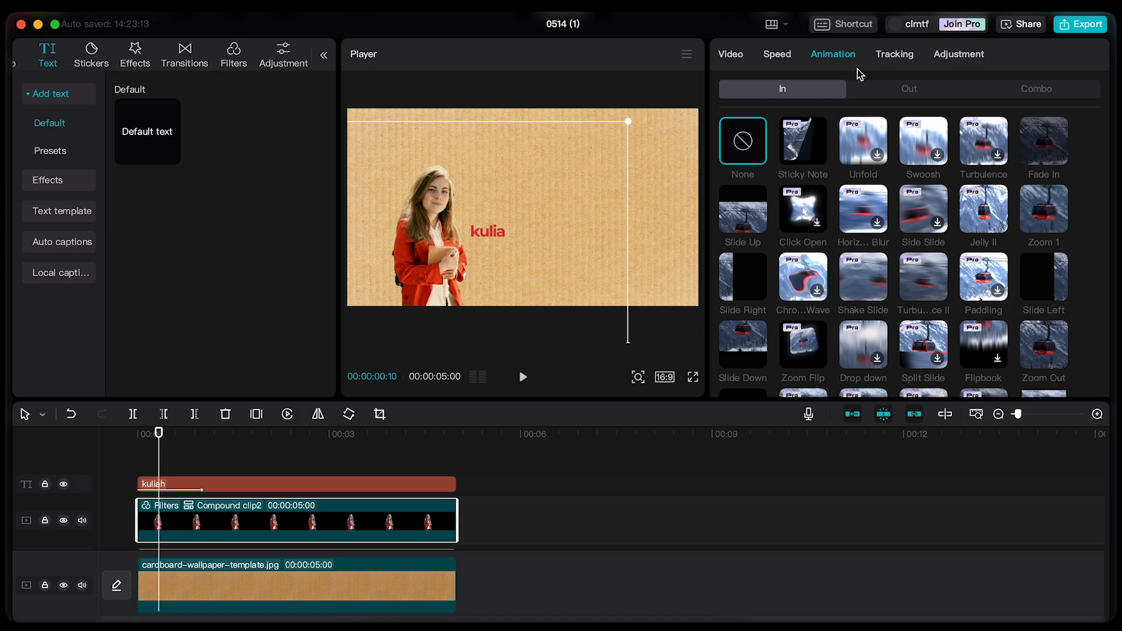
pyautogui.click(738, 216)
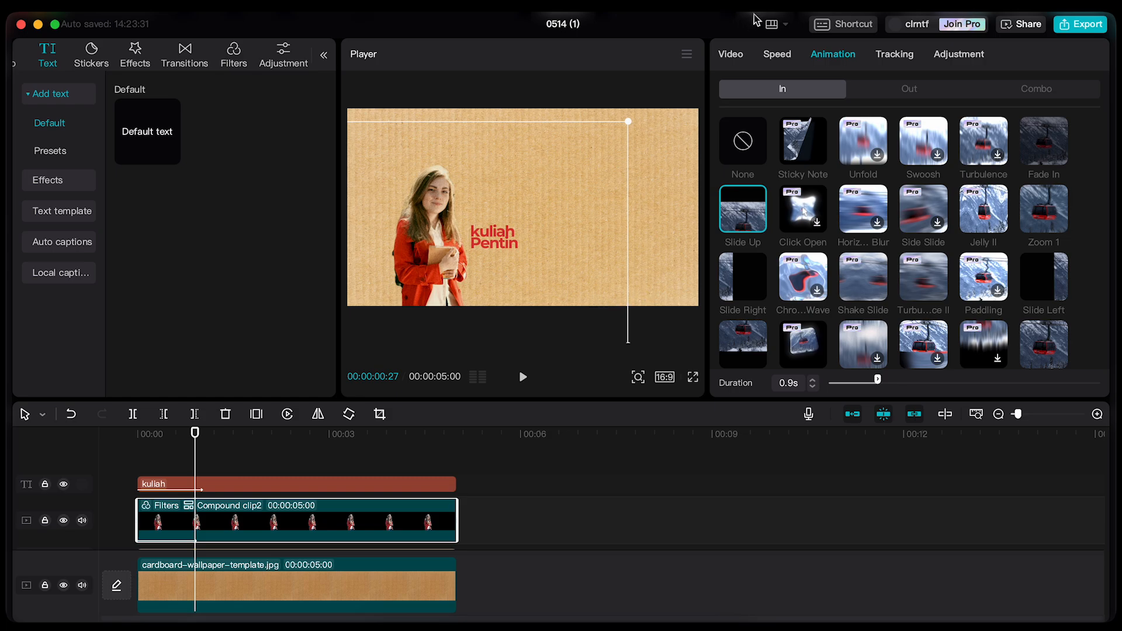
pyautogui.click(731, 55)
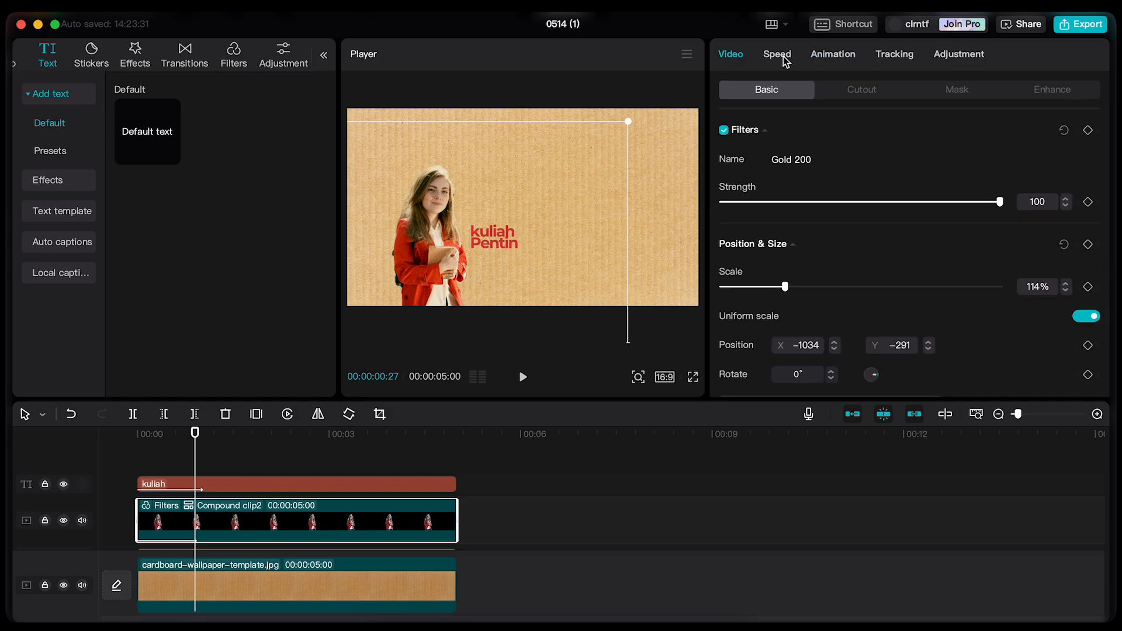
pyautogui.click(829, 56)
pyautogui.click(730, 58)
pyautogui.click(140, 439)
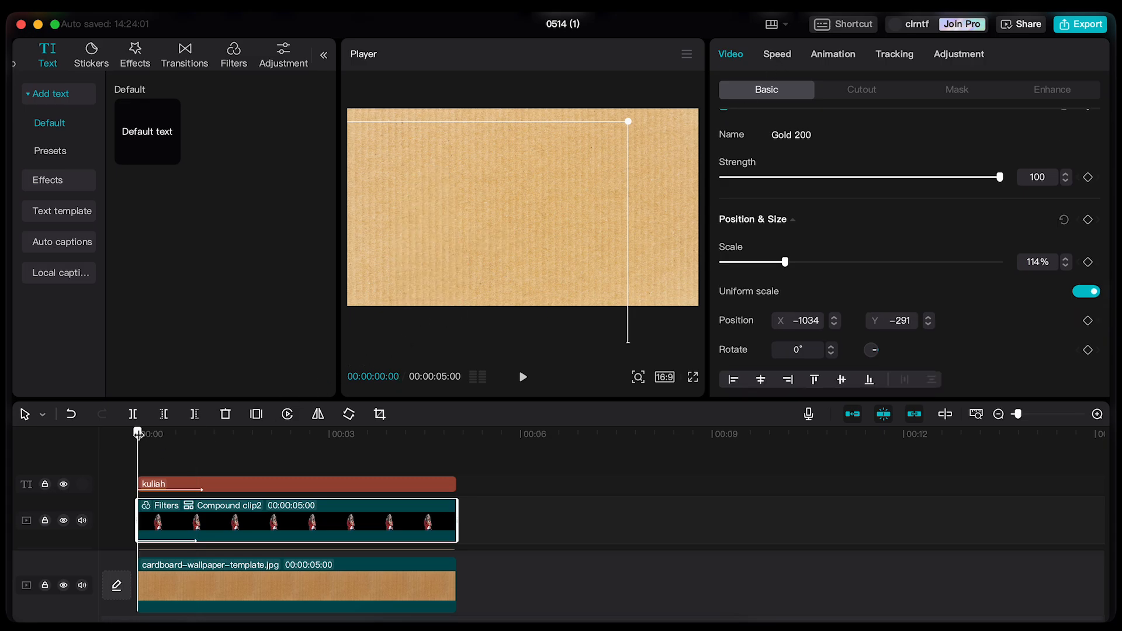
pyautogui.press('space')
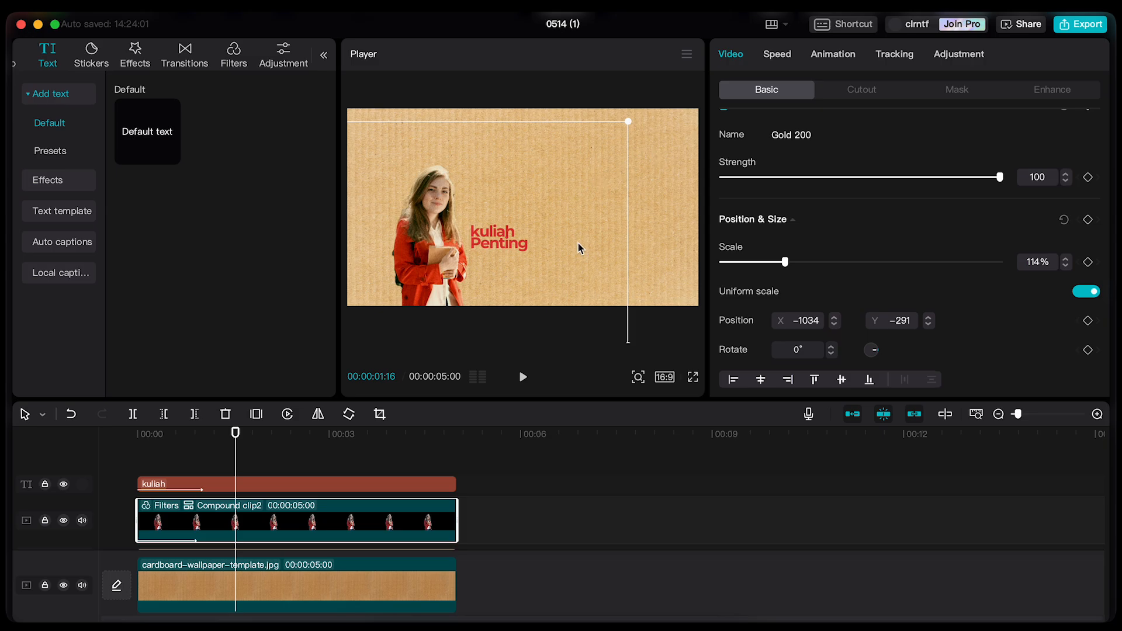
# - Scale the woman to 140% and place her at X -869, Y -253, with the title beside her at X -46, Y -291
pyautogui.moveTo(235, 465)
pyautogui.mouseDown()
pyautogui.moveTo(142, 465)
pyautogui.moveTo(220, 466)
pyautogui.mouseUp()
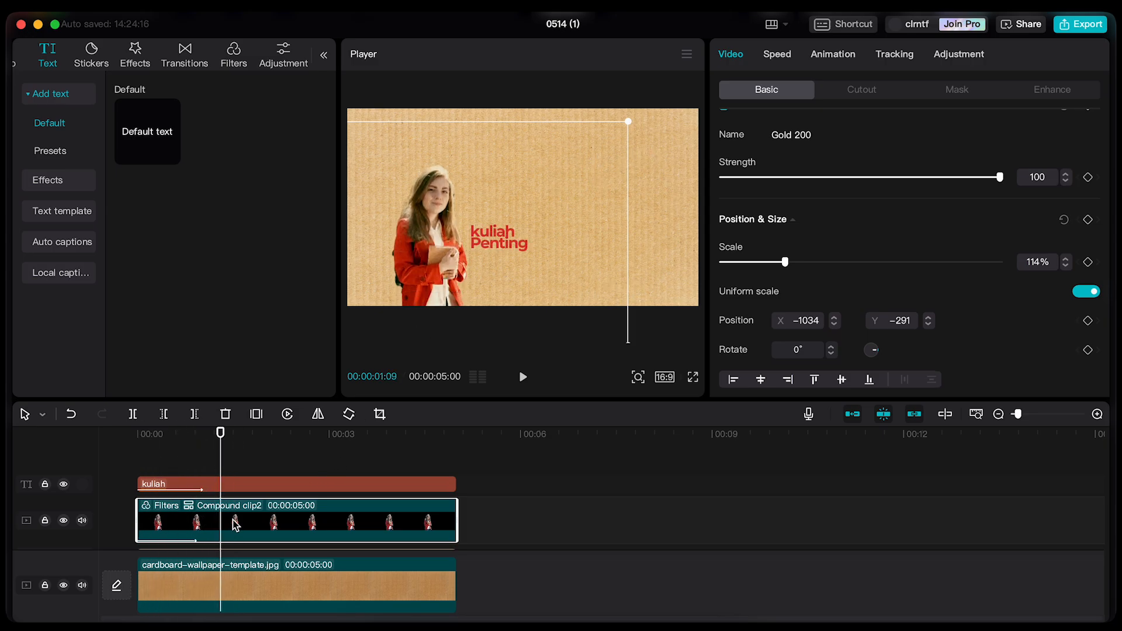
pyautogui.moveTo(785, 261); pyautogui.dragTo(801, 266)
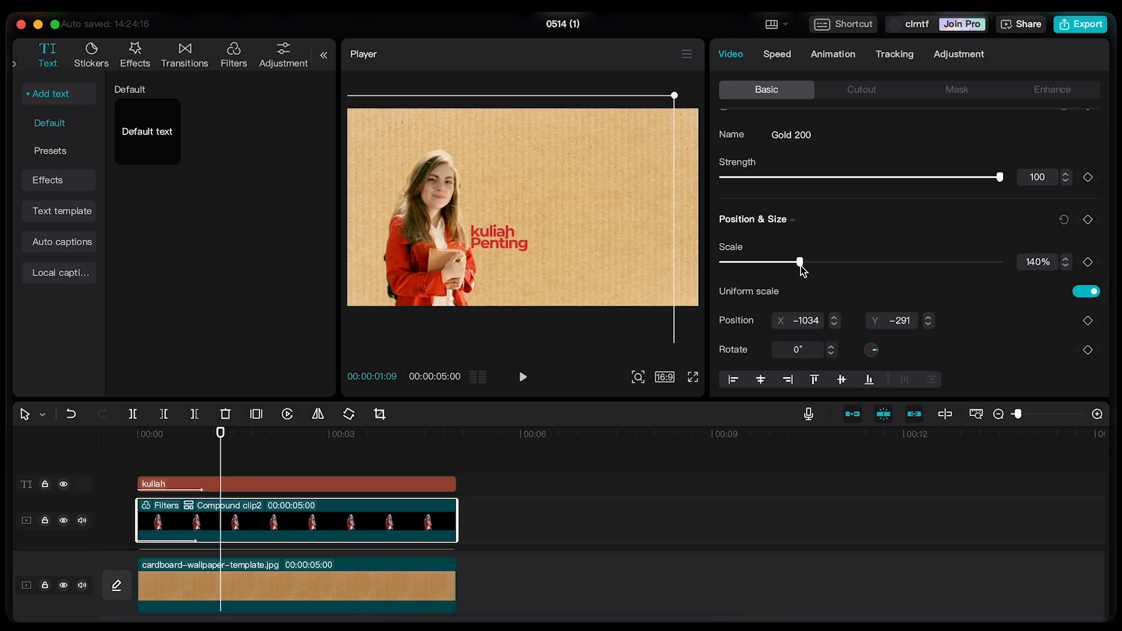
pyautogui.click(297, 485)
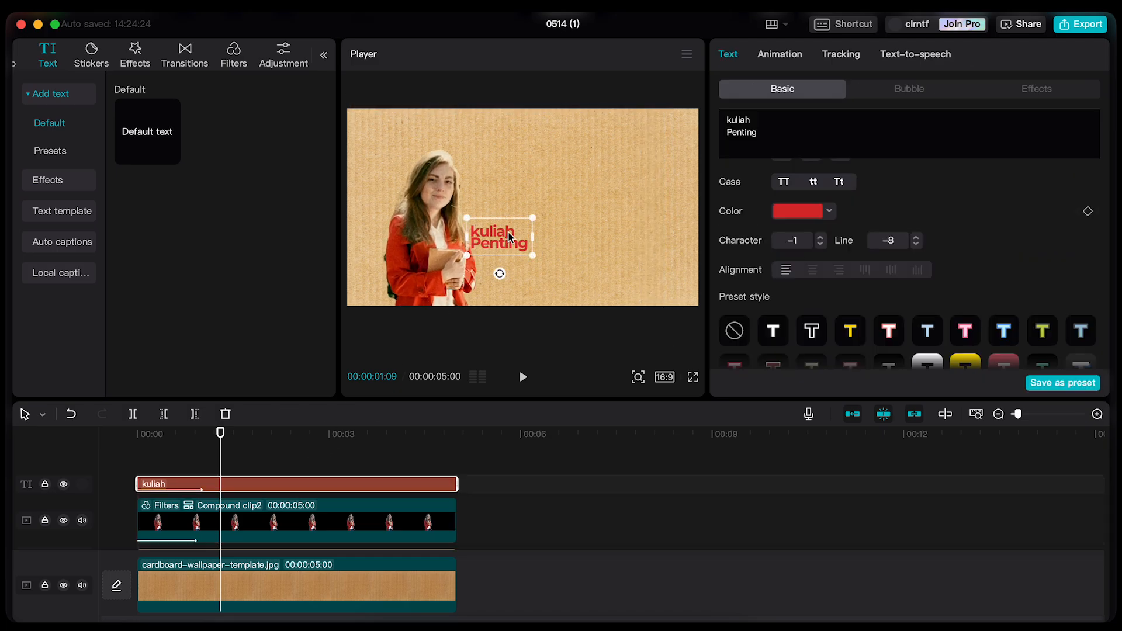
pyautogui.click(449, 271)
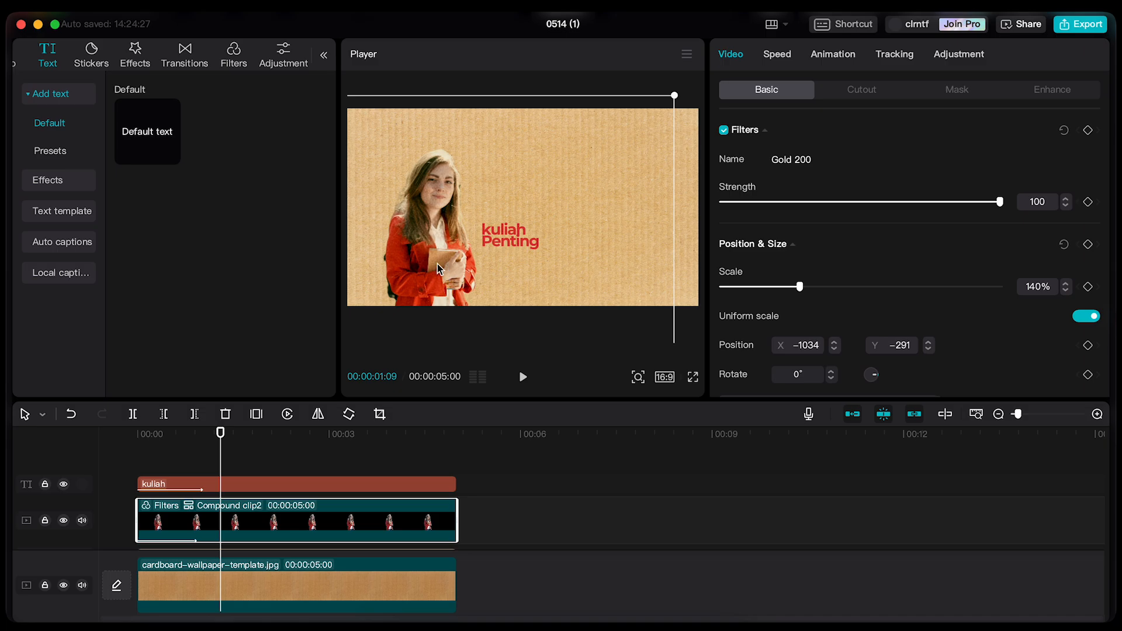
pyautogui.moveTo(437, 264); pyautogui.dragTo(451, 261)
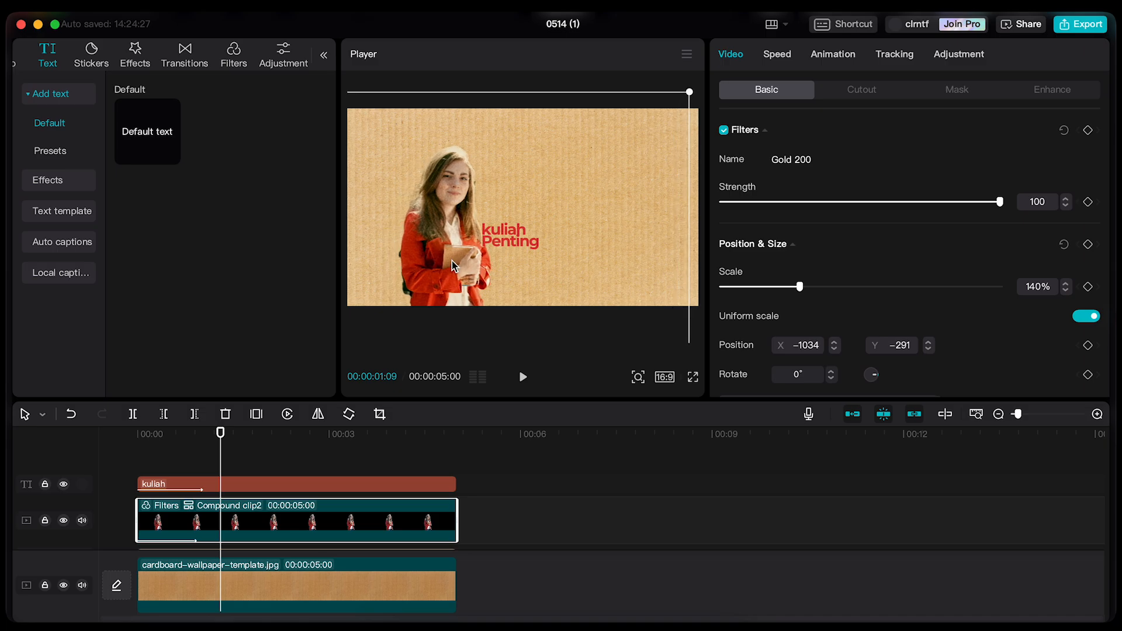
pyautogui.click(532, 248)
pyautogui.moveTo(516, 235); pyautogui.dragTo(518, 238)
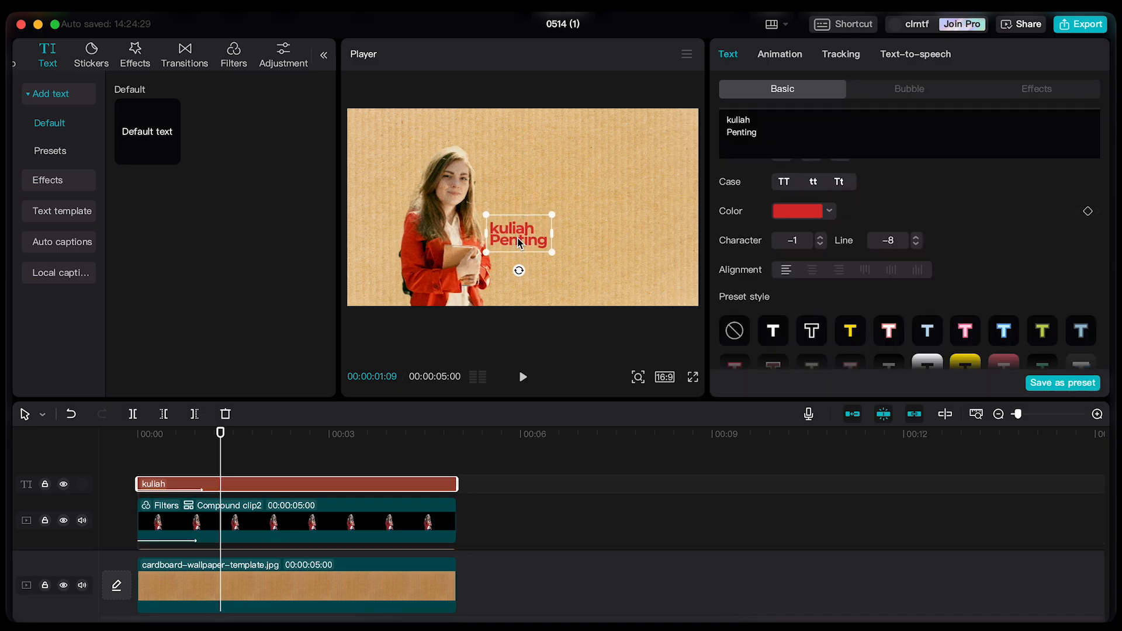
# - Add scale and position keyframes to the woman's clip at 00:00:01:15
pyautogui.click(253, 513)
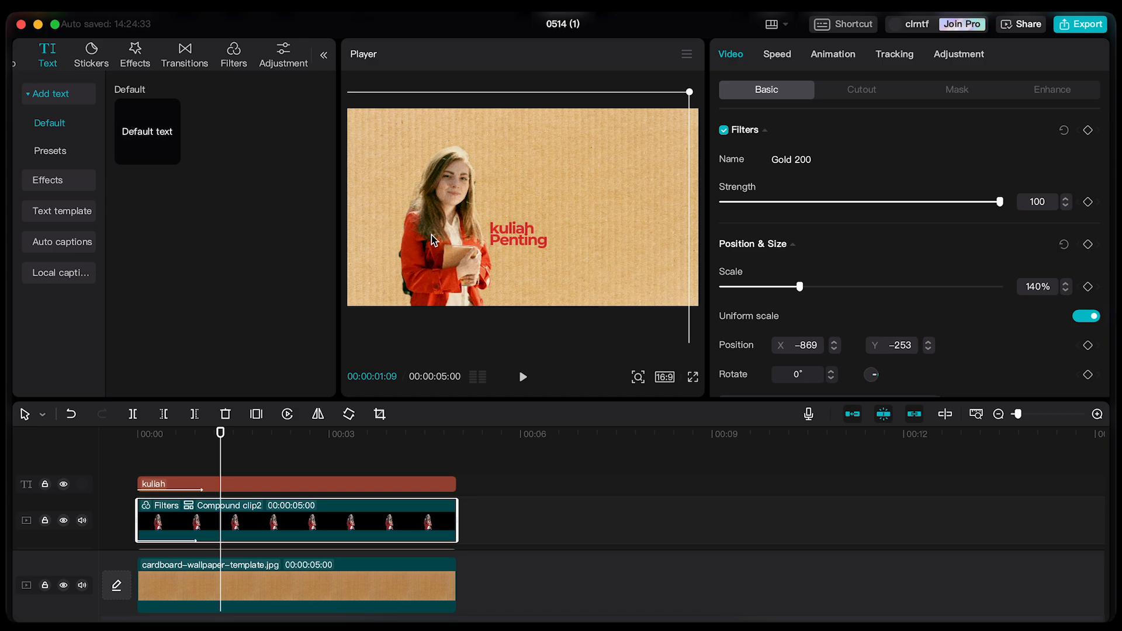
pyautogui.moveTo(163, 469); pyautogui.dragTo(234, 485)
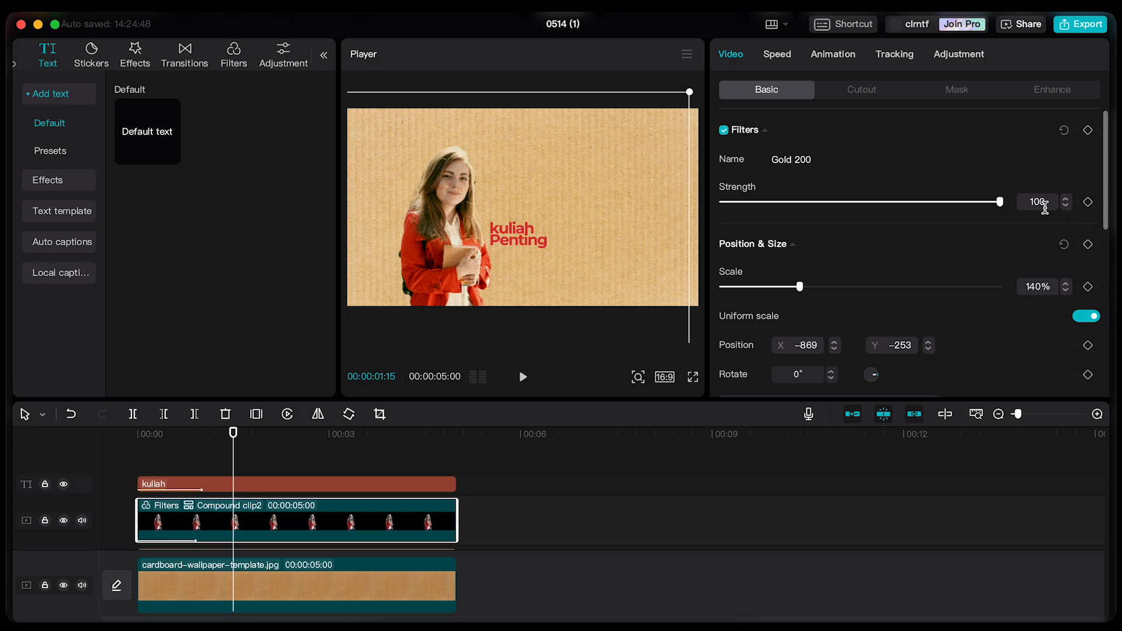
pyautogui.scroll(-1, 873, 290)
pyautogui.scroll(-3, 873, 289)
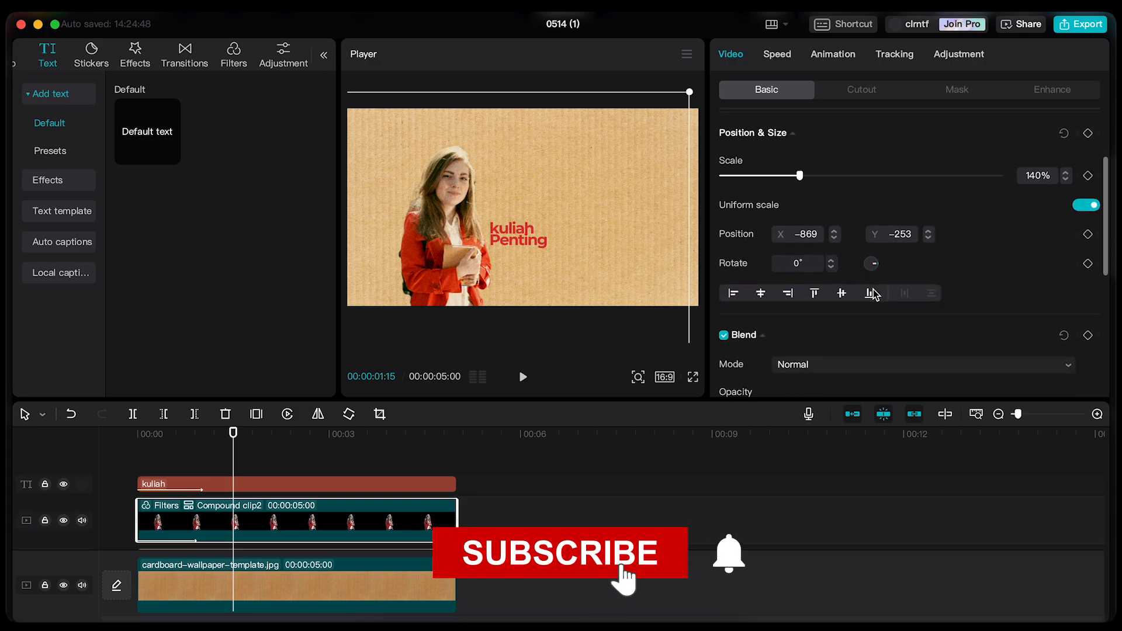
pyautogui.click(1087, 176)
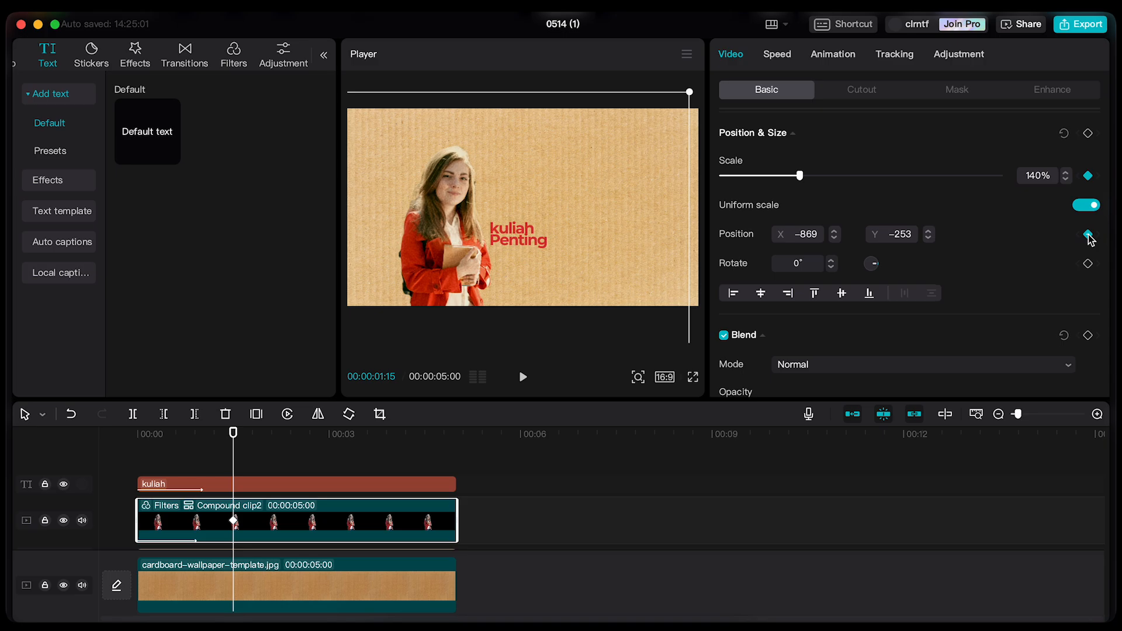
pyautogui.click(253, 436)
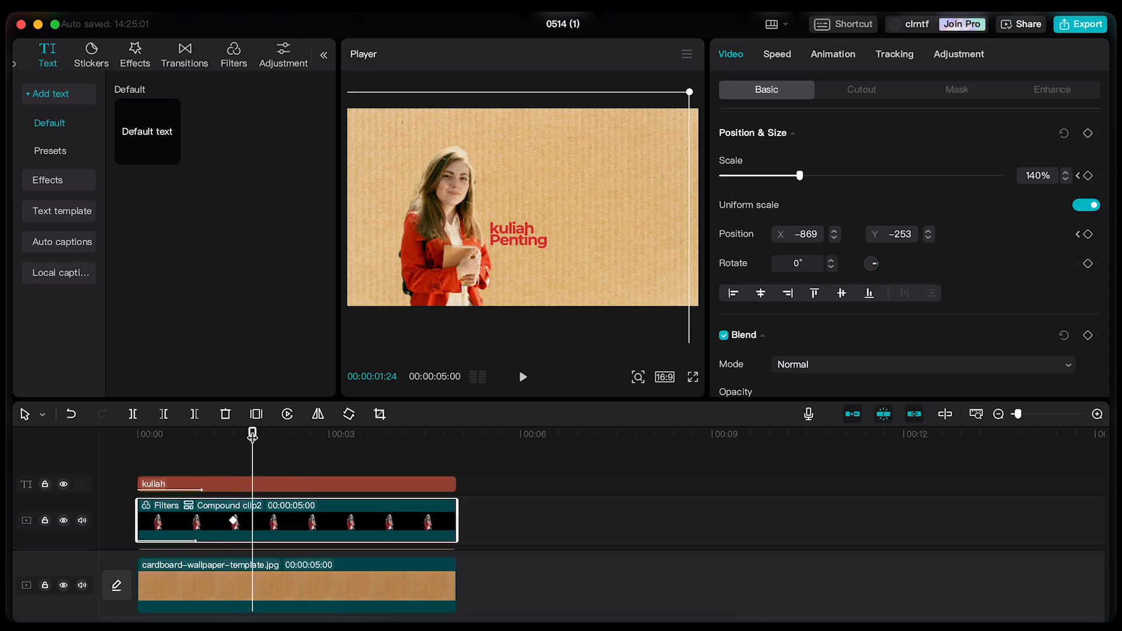
pyautogui.click(240, 436)
pyautogui.moveTo(240, 435); pyautogui.dragTo(233, 435)
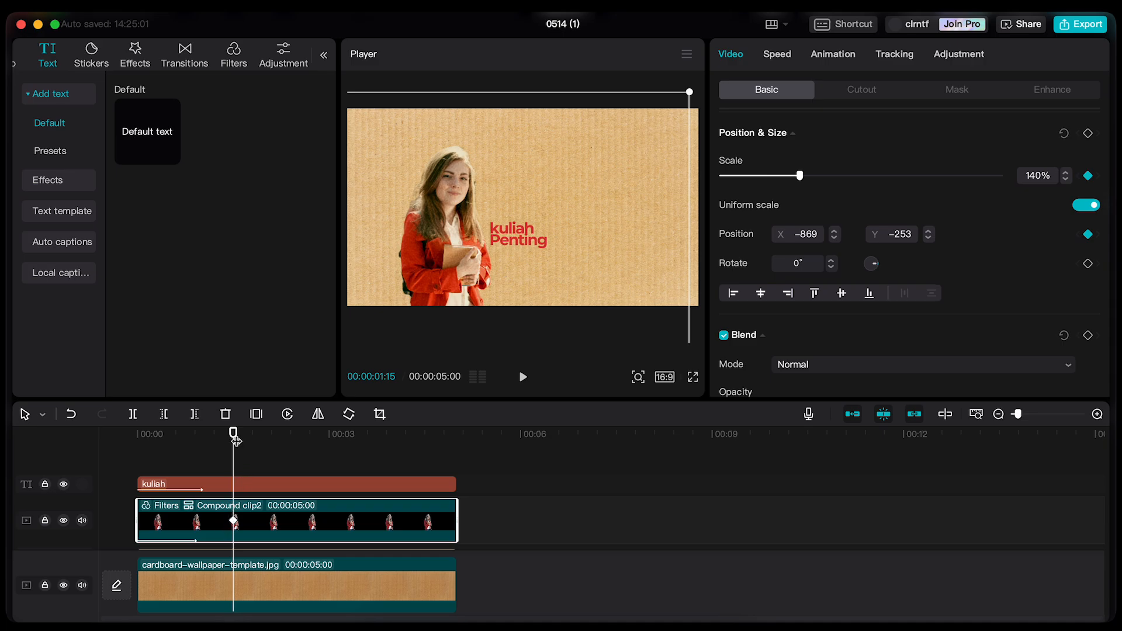
# - Keyframe the woman at 00:00:02:07 with a scale of 105% and position X -1165, Y -485
pyautogui.moveTo(234, 448); pyautogui.dragTo(280, 449)
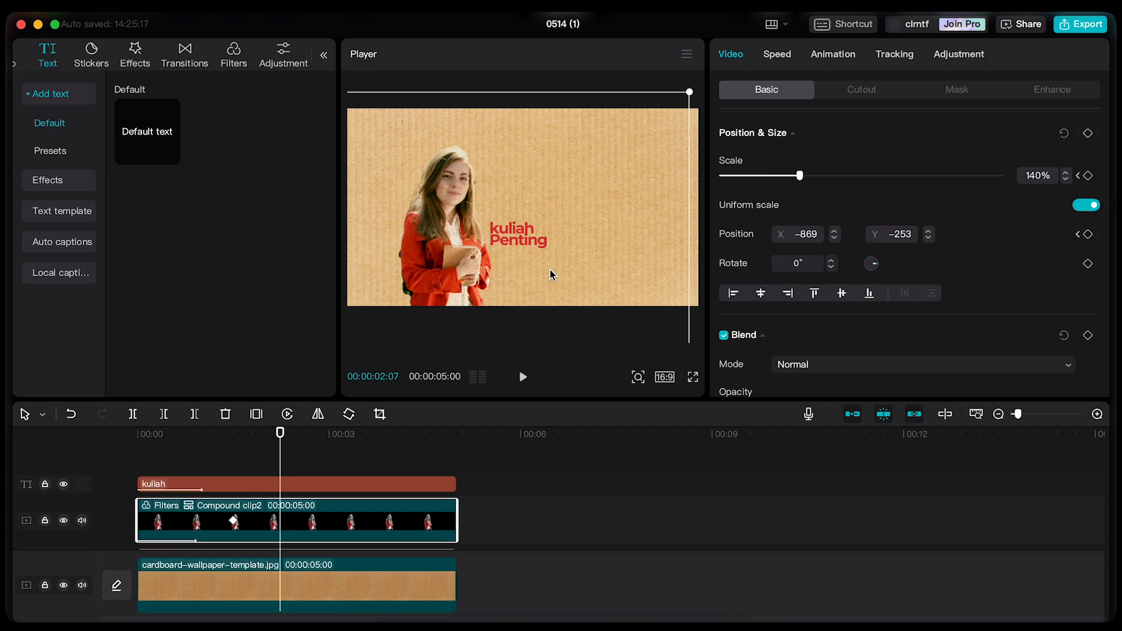
pyautogui.moveTo(551, 270); pyautogui.dragTo(527, 279)
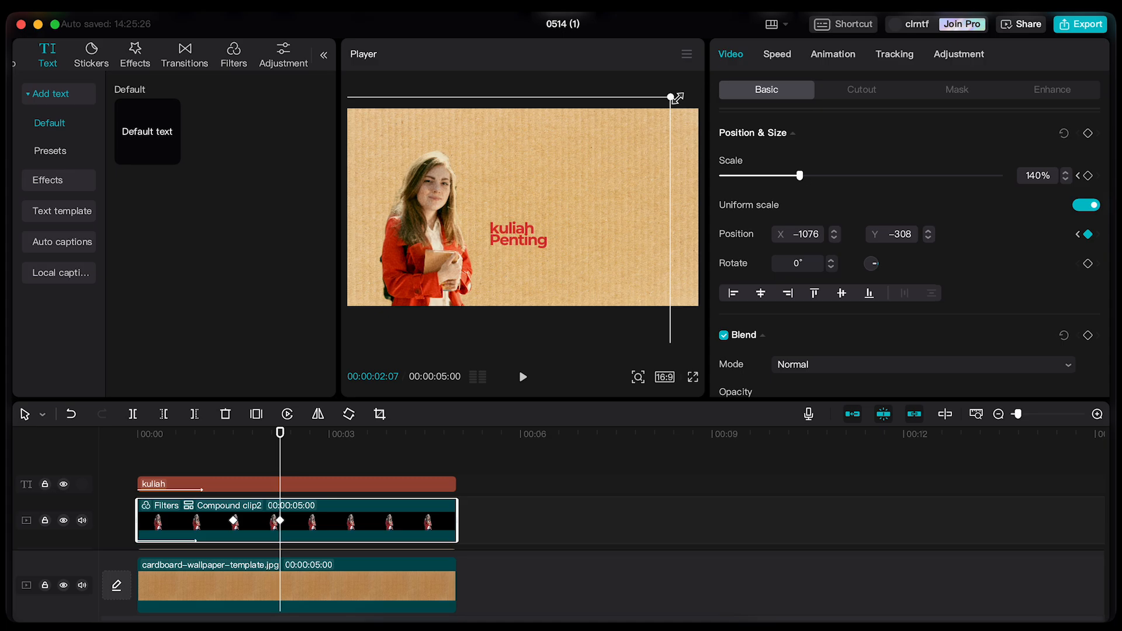
pyautogui.moveTo(671, 97); pyautogui.dragTo(602, 148)
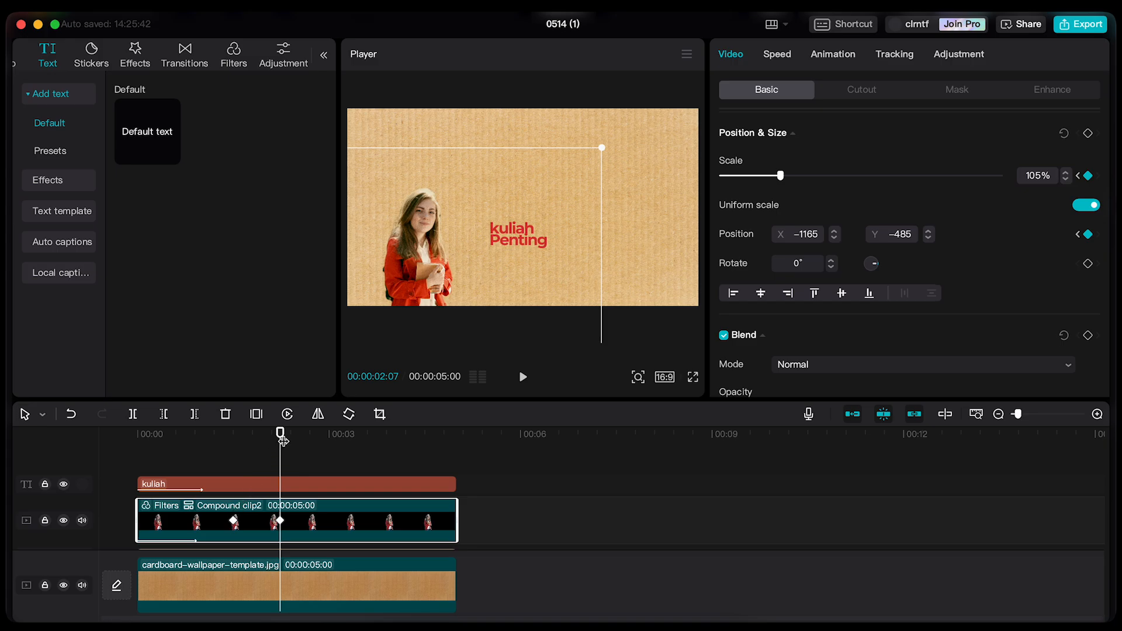
# - Add scale and position keyframes to the title at the woman's first keyframe, 00:00:01:15
pyautogui.moveTo(281, 433); pyautogui.dragTo(233, 433)
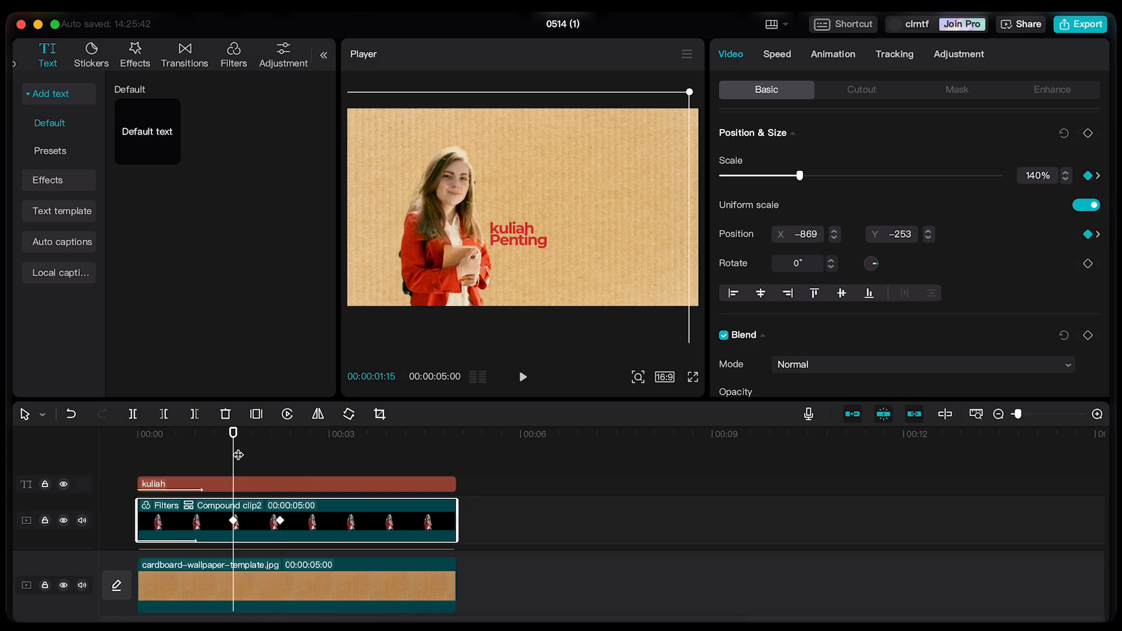
pyautogui.click(241, 485)
pyautogui.scroll(-3, 1017, 318)
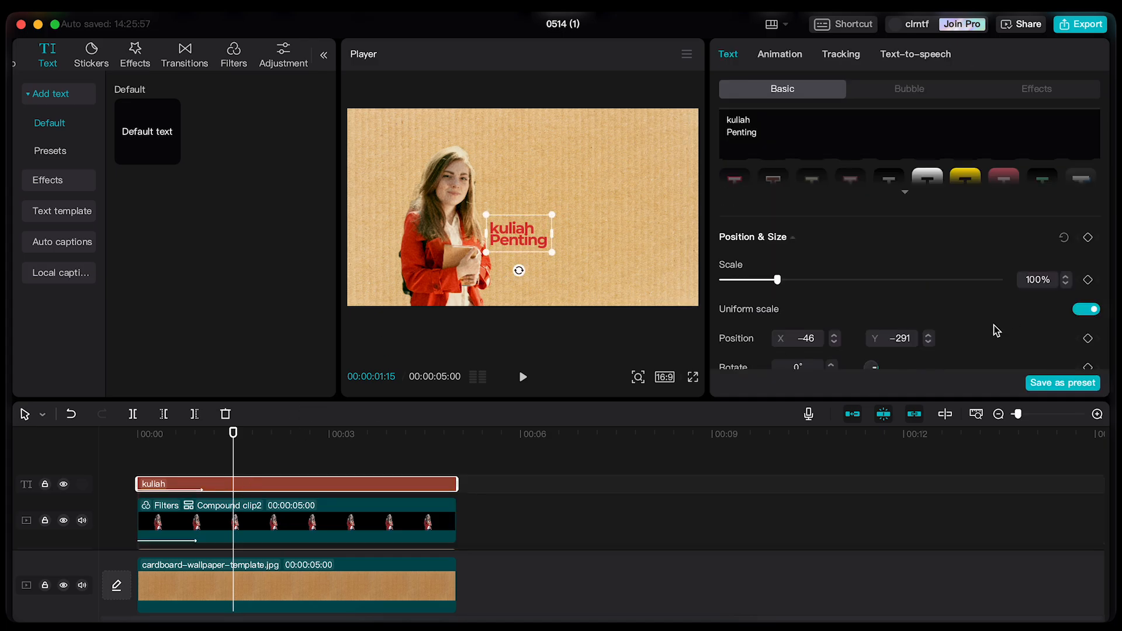
pyautogui.scroll(-2, 993, 326)
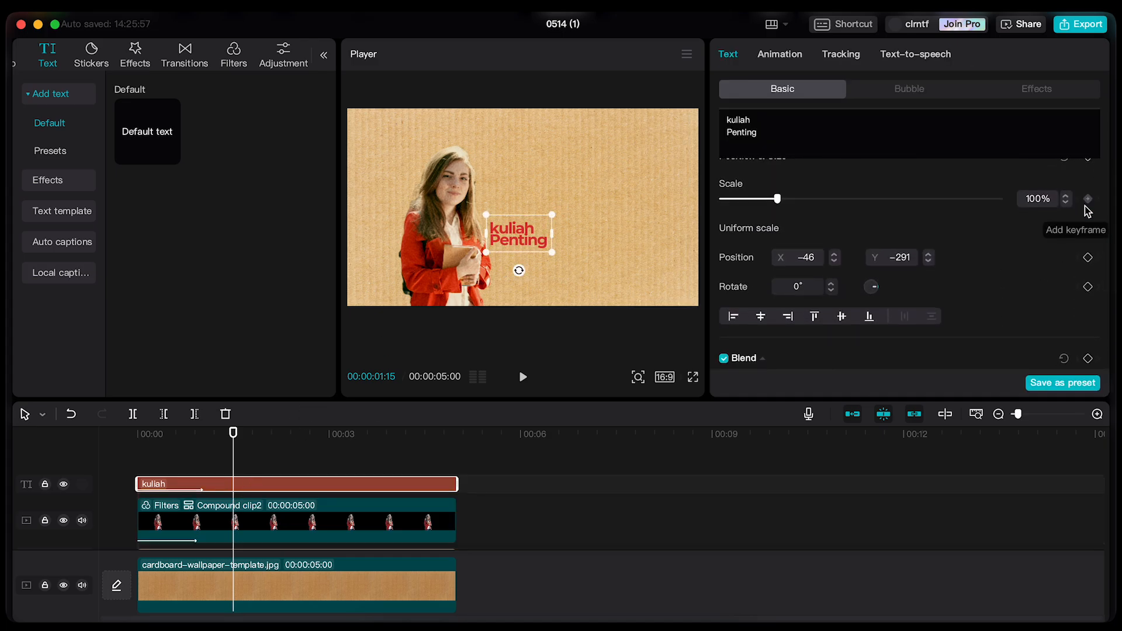
pyautogui.click(1087, 200)
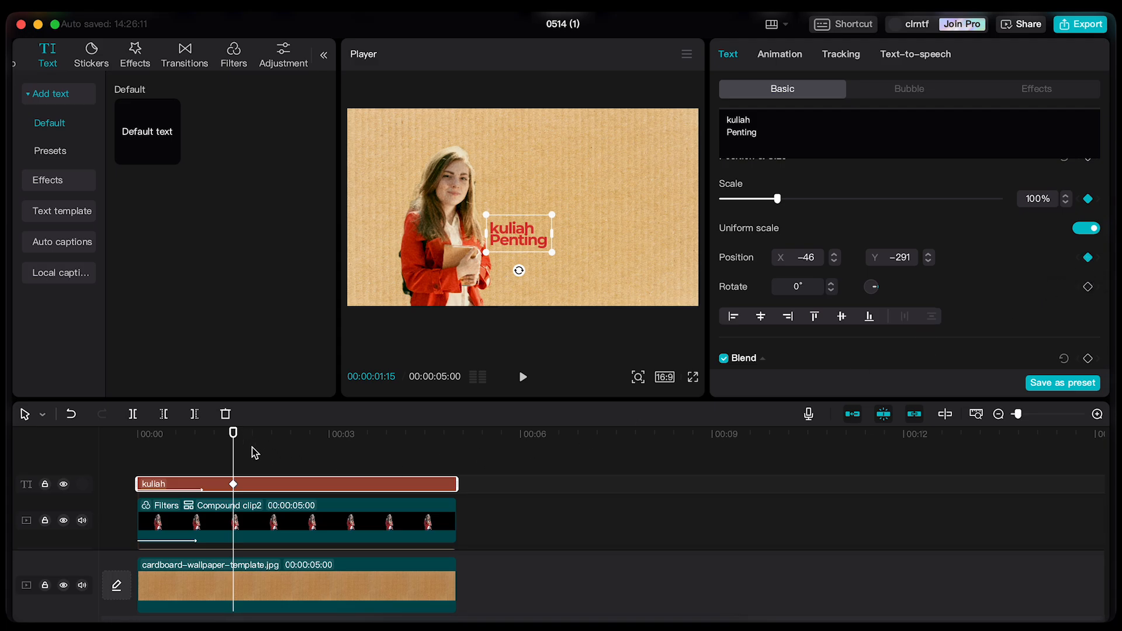
# - Keyframe the title at 00:00:02:07 with a scale of 77%, placing it close beside the woman's arm, and preview the animation
pyautogui.click(281, 509)
pyautogui.moveTo(233, 434); pyautogui.dragTo(280, 439)
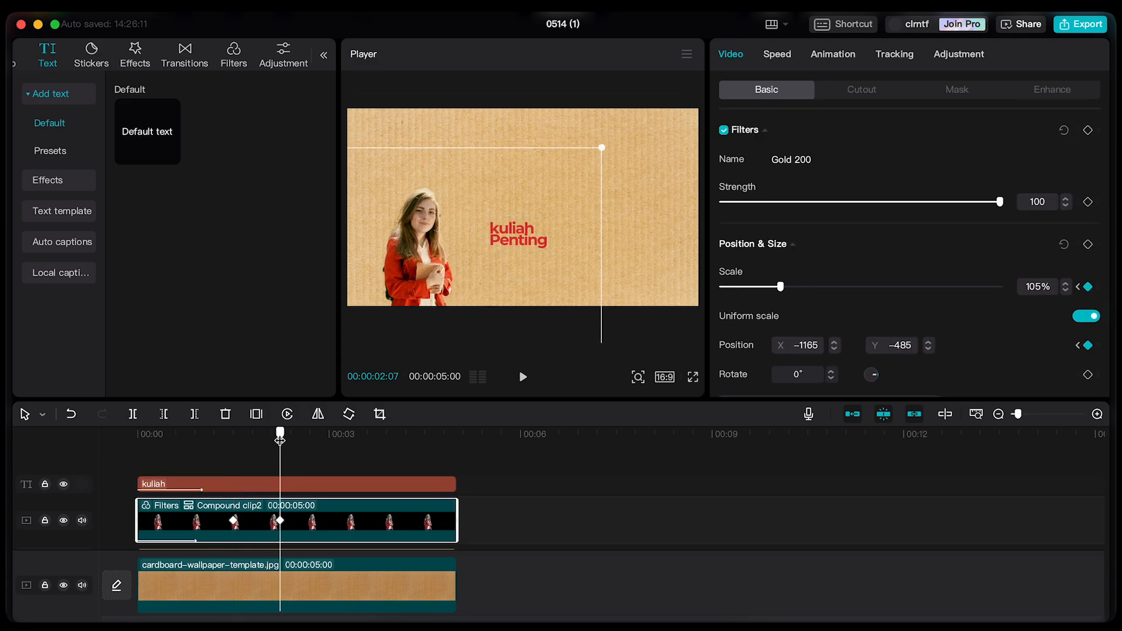
pyautogui.click(289, 486)
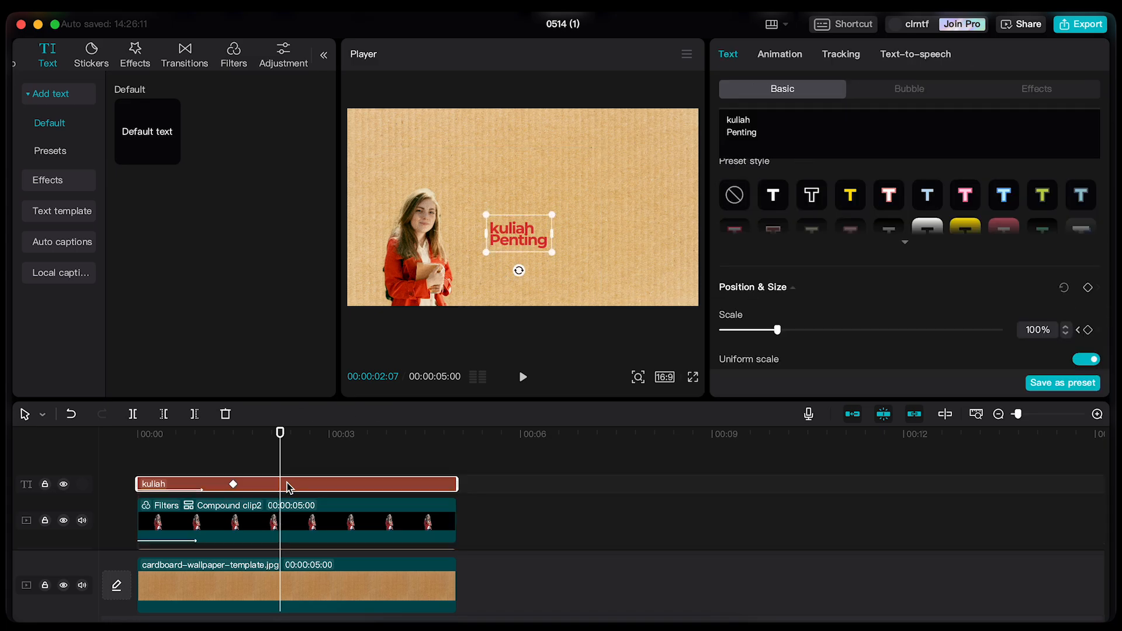
pyautogui.scroll(-4, 927, 293)
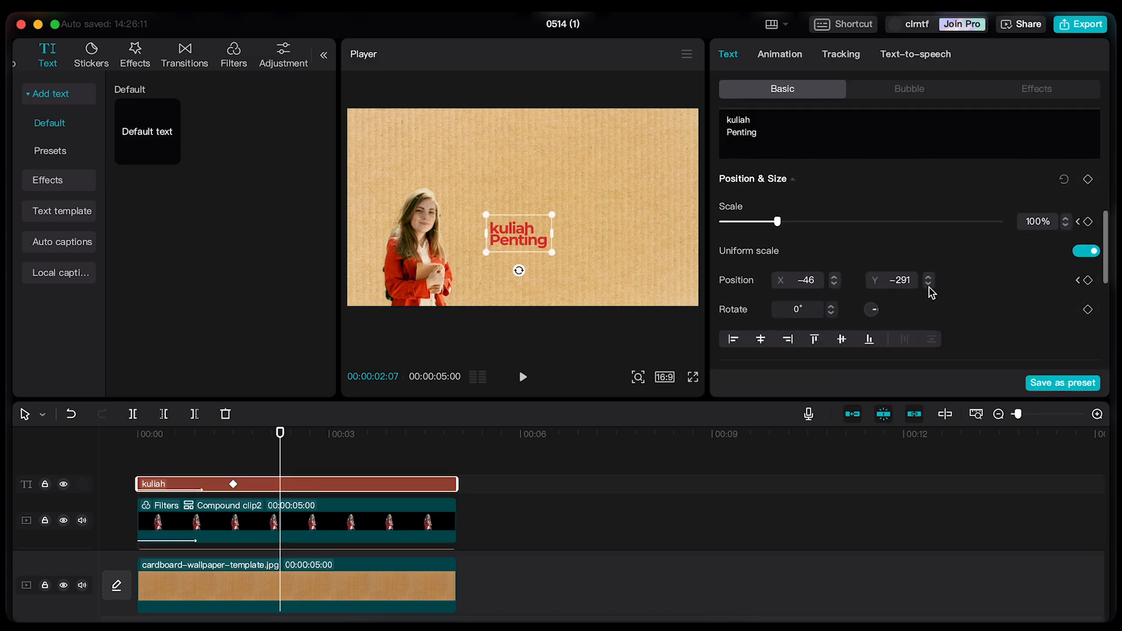
pyautogui.scroll(-2, 1028, 265)
pyautogui.moveTo(552, 215); pyautogui.dragTo(502, 248)
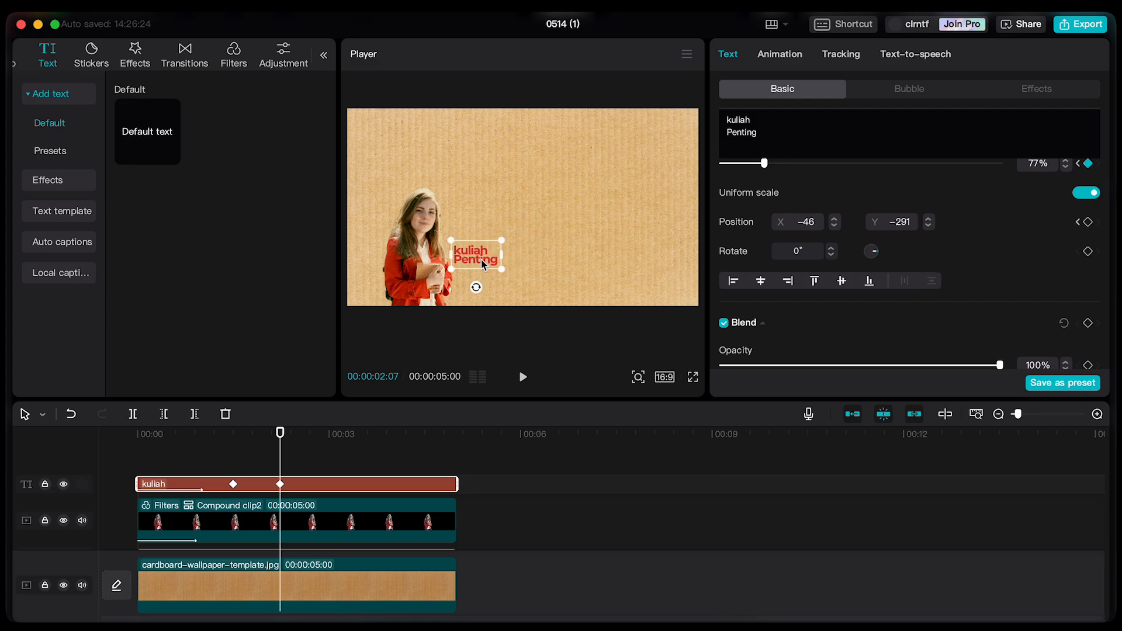
pyautogui.click(268, 445)
pyautogui.moveTo(274, 439); pyautogui.dragTo(93, 472)
pyautogui.press('space')
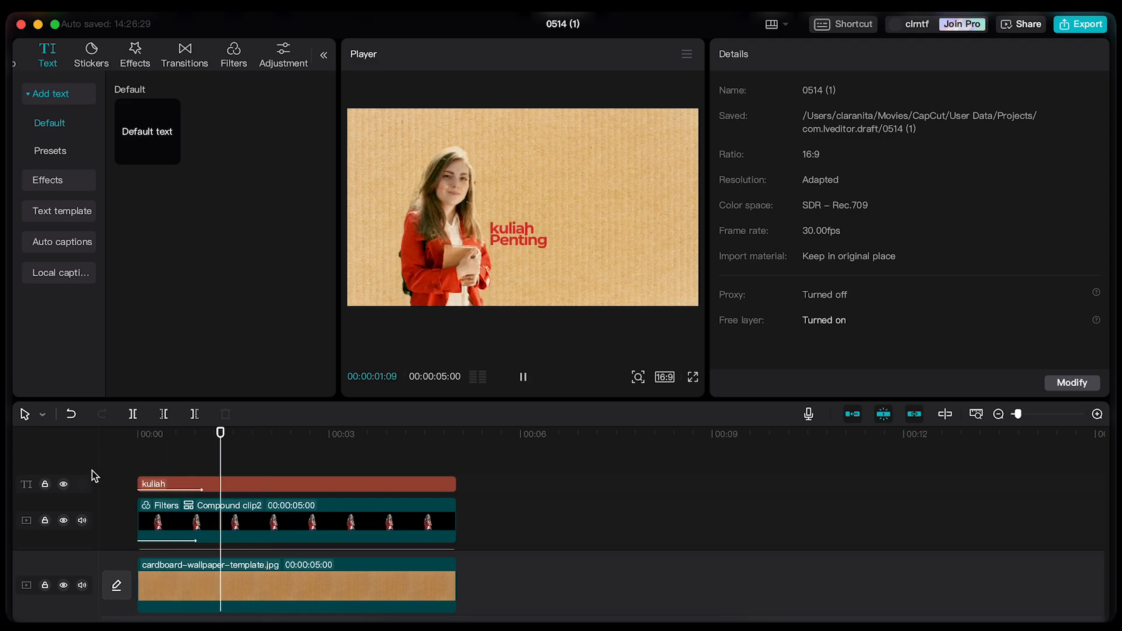
pyautogui.press('space')
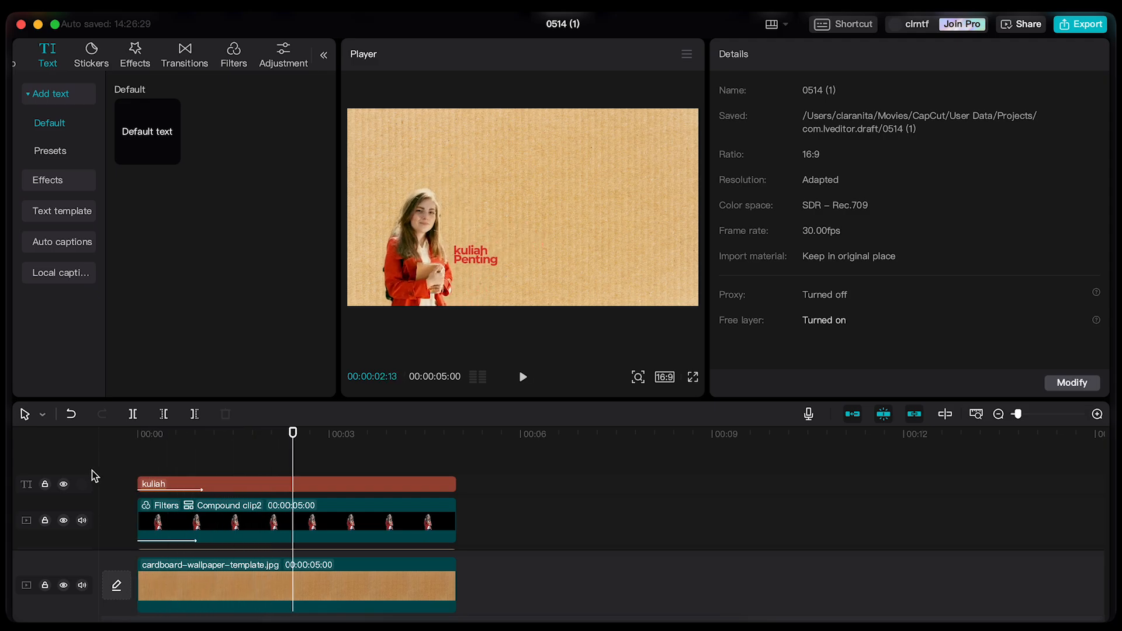
# - Try to ease the woman's scale animation by applying the Cubic Out graph to her 00:00:02:07 keyframe
pyautogui.click(263, 539)
pyautogui.moveTo(294, 444); pyautogui.dragTo(276, 461)
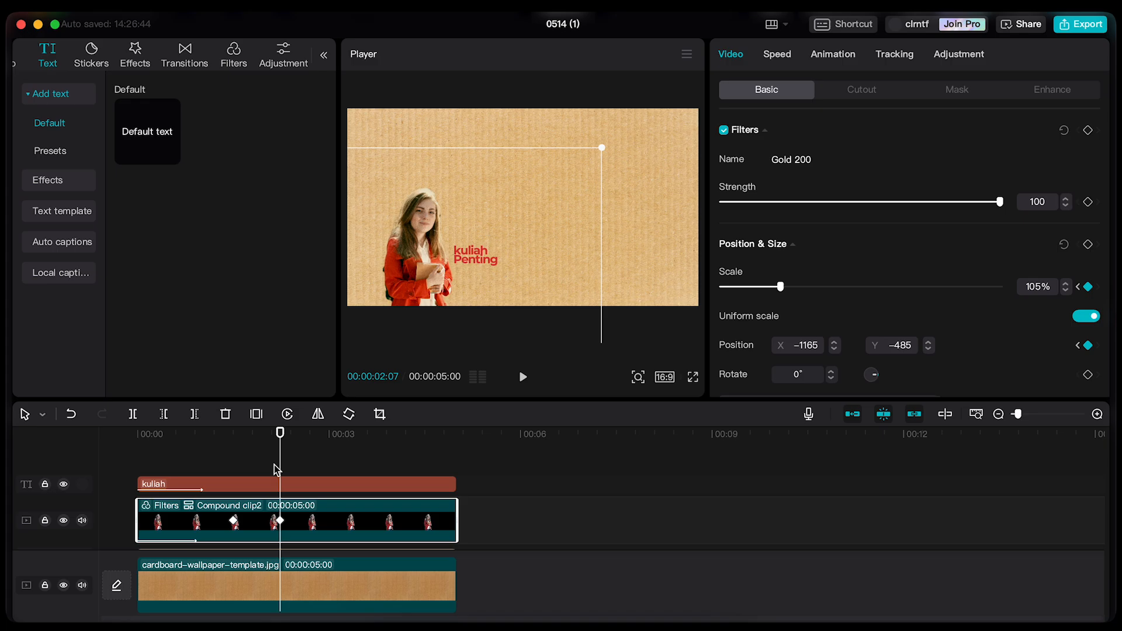
pyautogui.hotkey('alt', 'k')
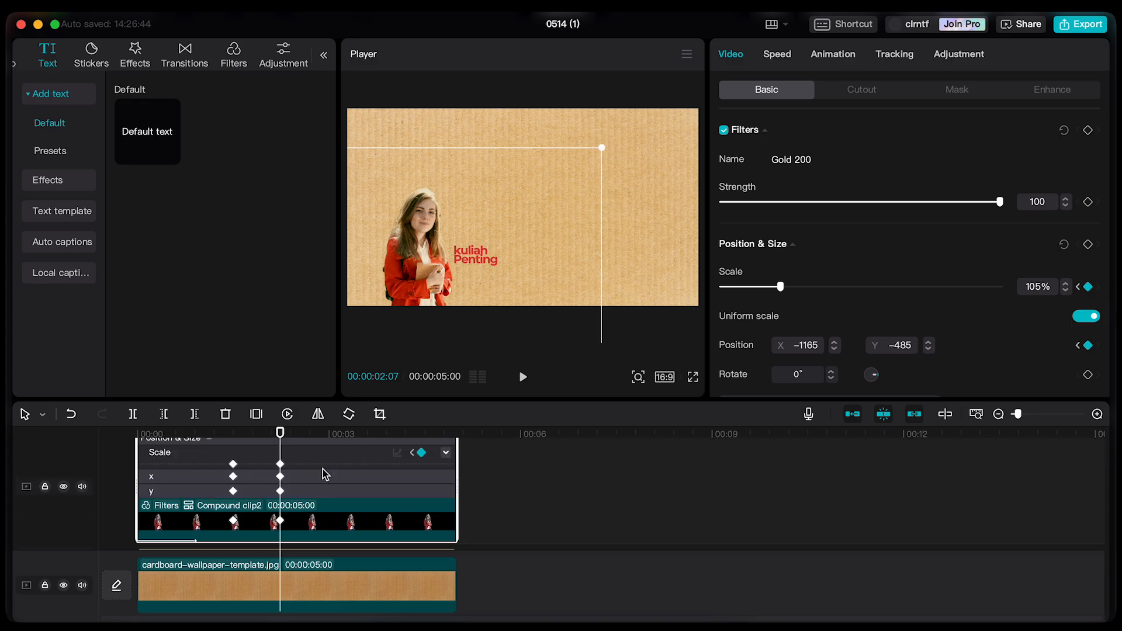
pyautogui.click(281, 520)
pyautogui.click(398, 453)
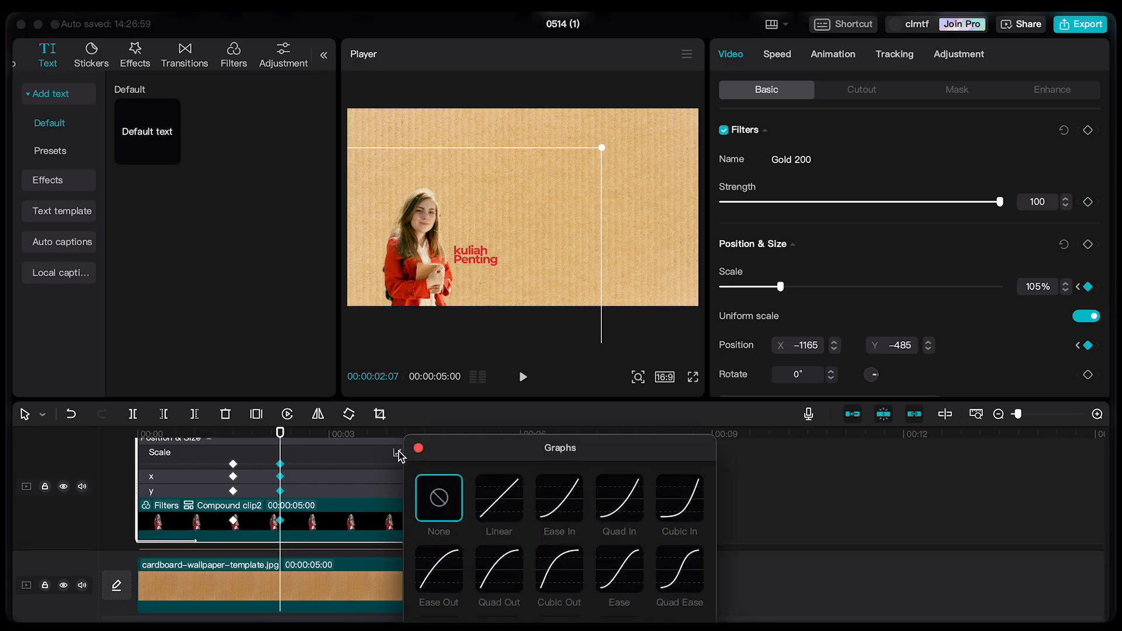
pyautogui.click(560, 569)
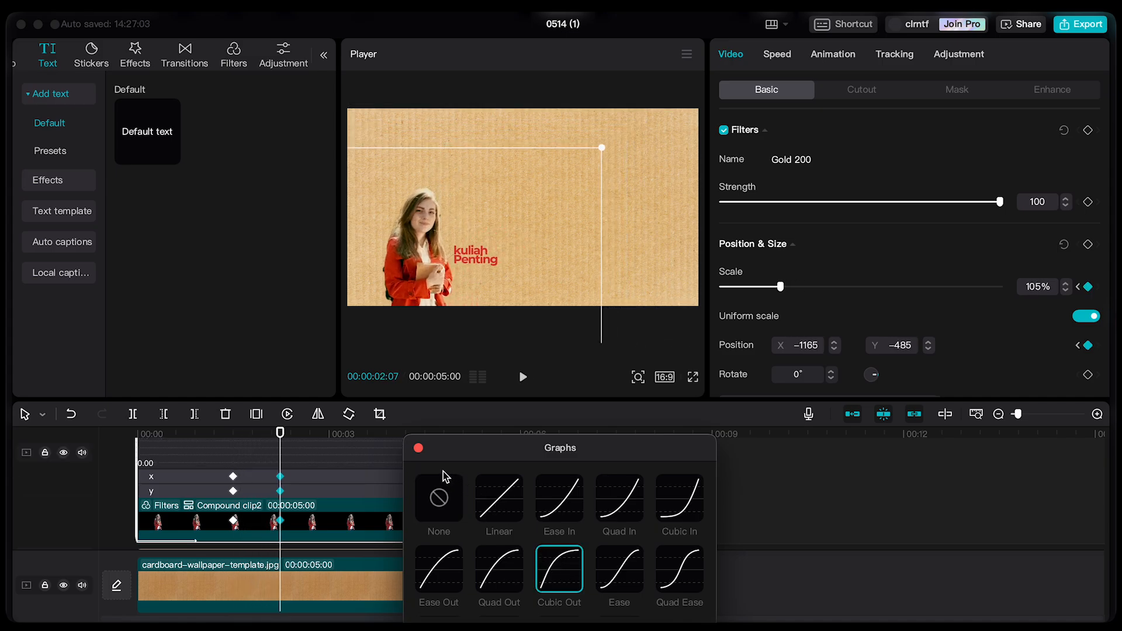
pyautogui.click(418, 449)
pyautogui.scroll(5, 331, 503)
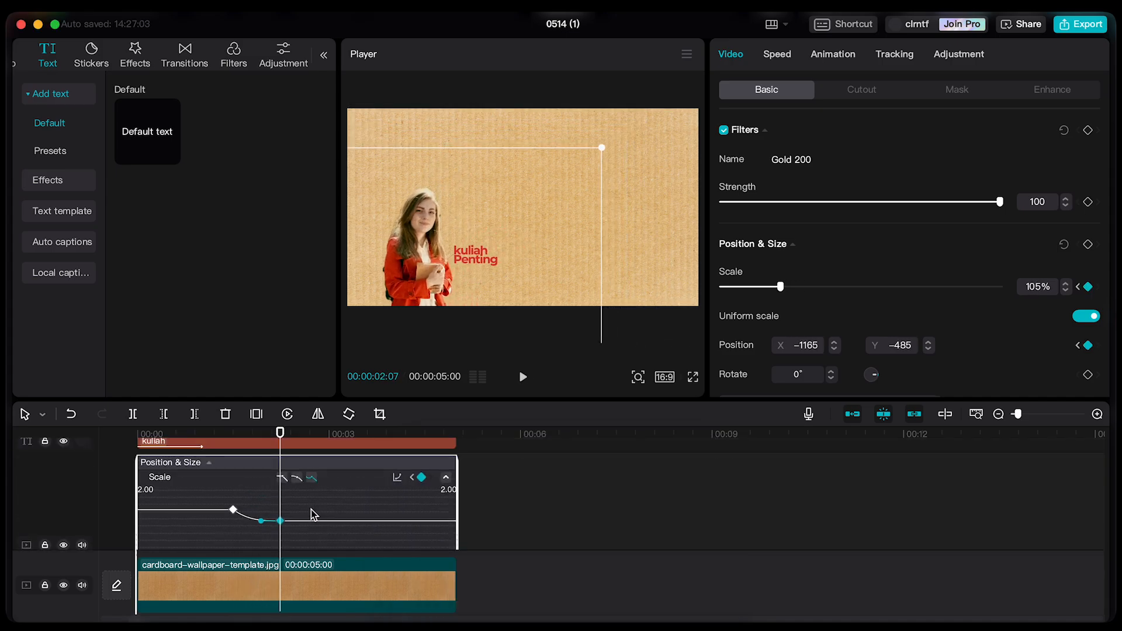
pyautogui.click(208, 466)
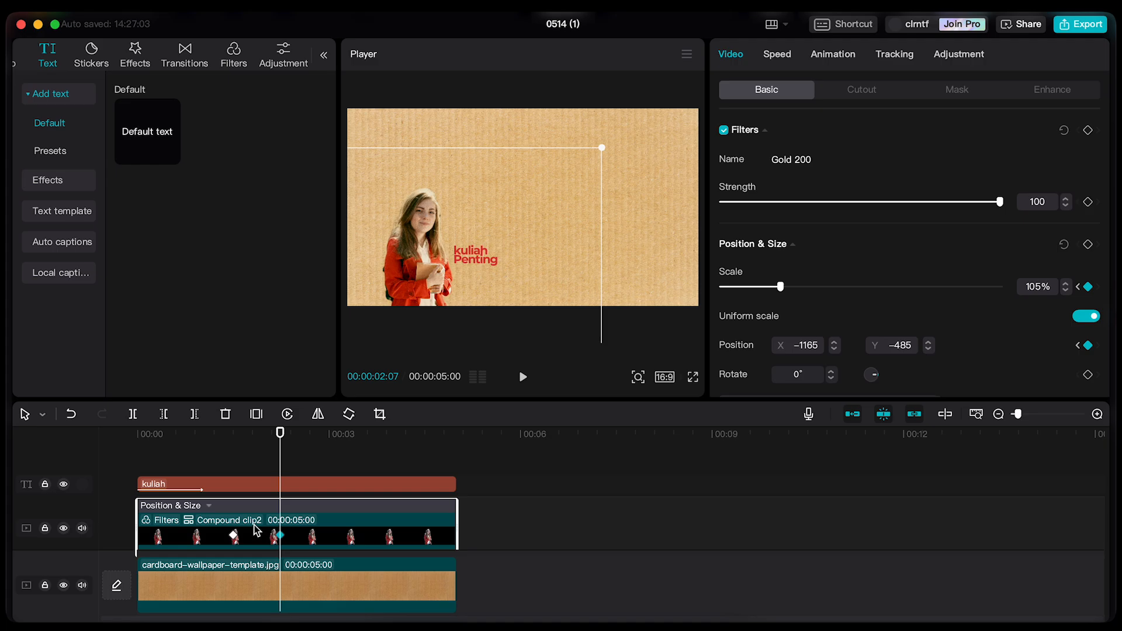
pyautogui.click(238, 495)
pyautogui.click(280, 485)
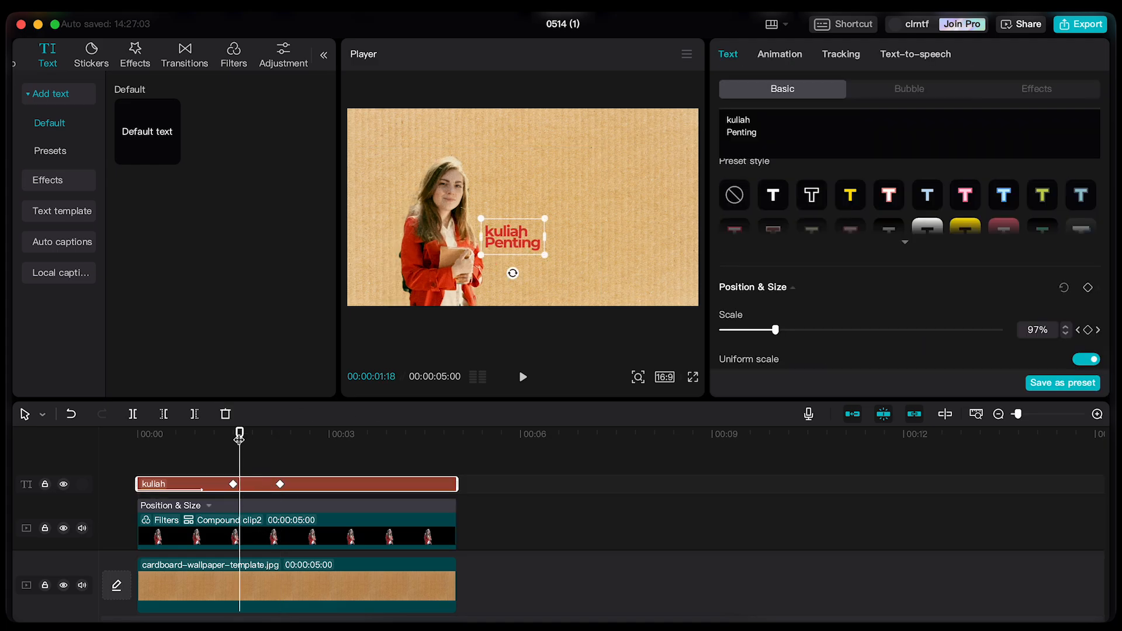
pyautogui.moveTo(239, 437); pyautogui.dragTo(233, 437)
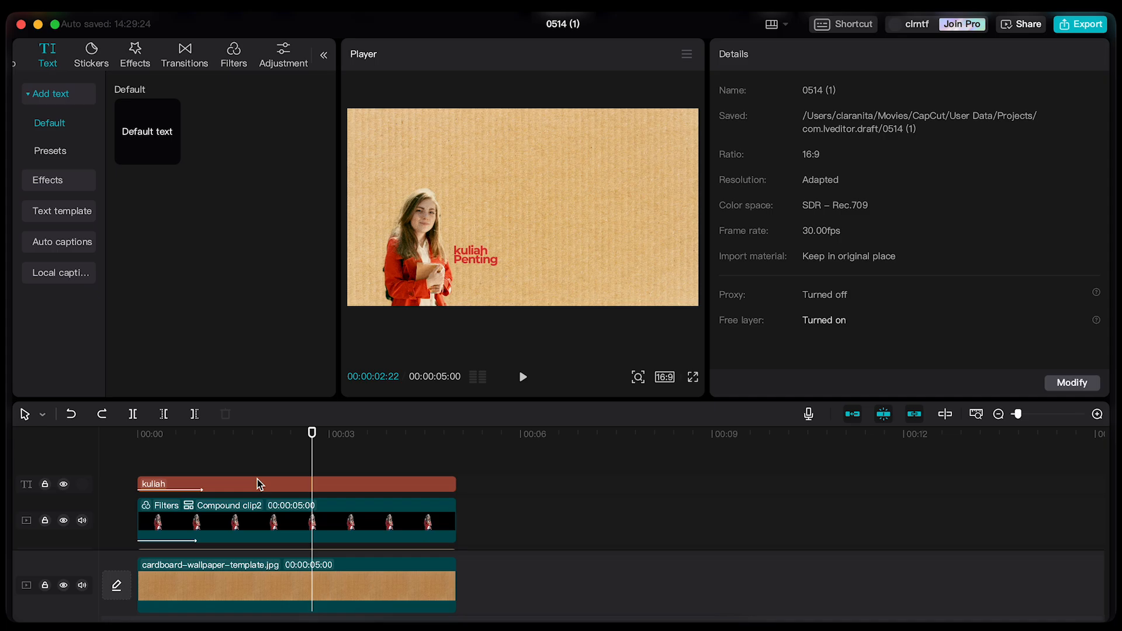
# - Move the second keyframes of the title and the woman's clip to 00:00:02:00 and play back the faster motion
pyautogui.click(258, 483)
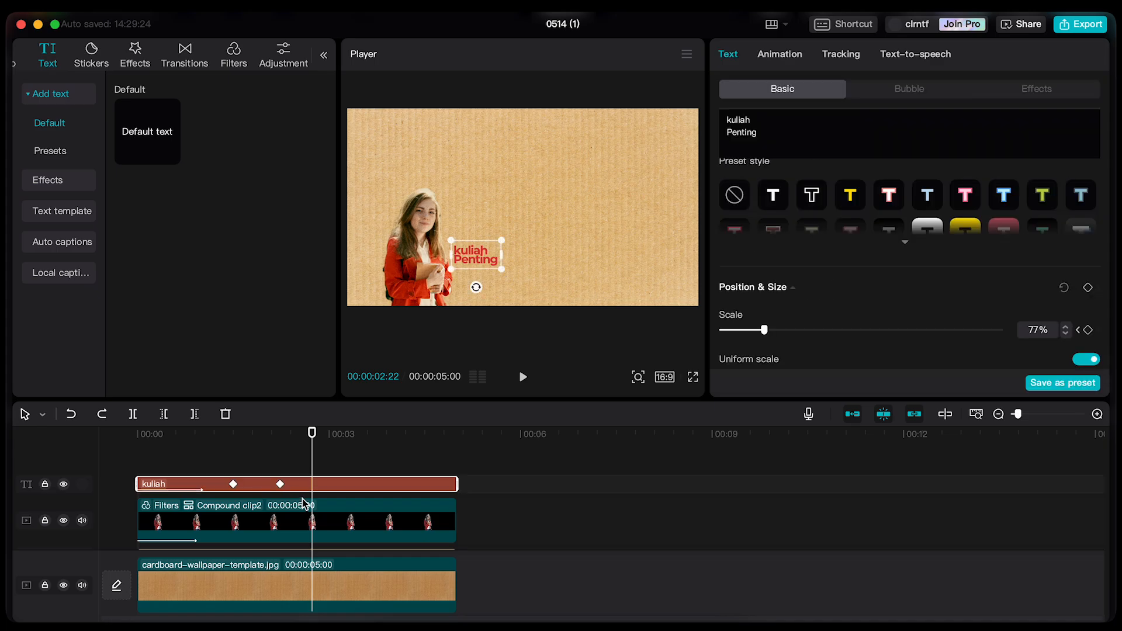
pyautogui.moveTo(277, 438)
pyautogui.mouseDown()
pyautogui.moveTo(263, 439)
pyautogui.moveTo(266, 468)
pyautogui.moveTo(266, 435)
pyautogui.mouseUp()
pyautogui.click(279, 501)
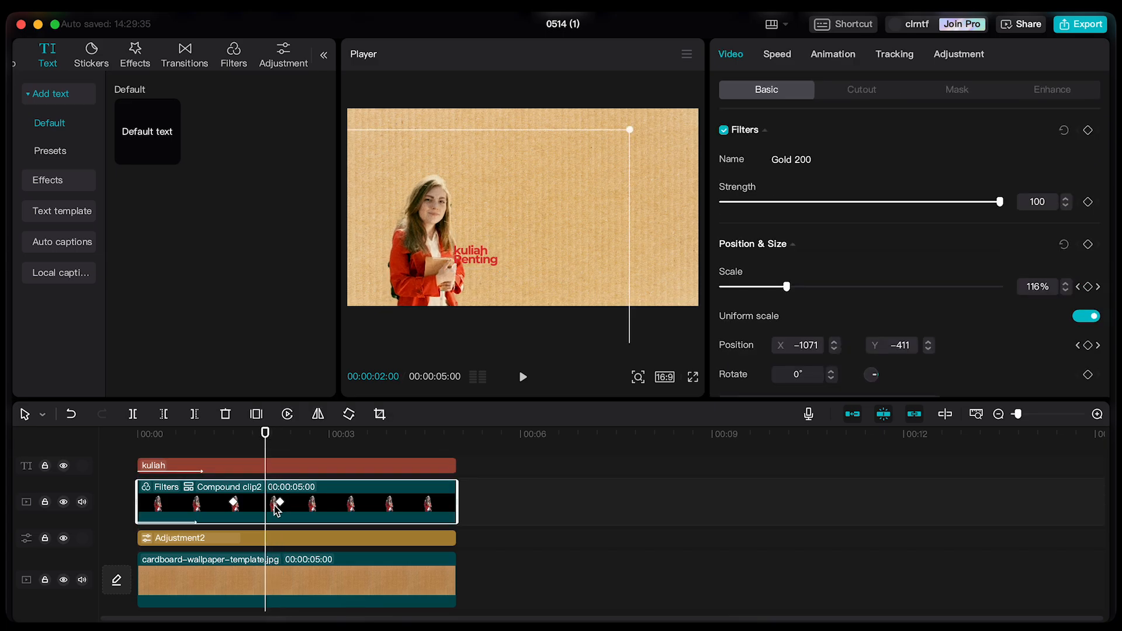
pyautogui.moveTo(281, 503); pyautogui.dragTo(265, 503)
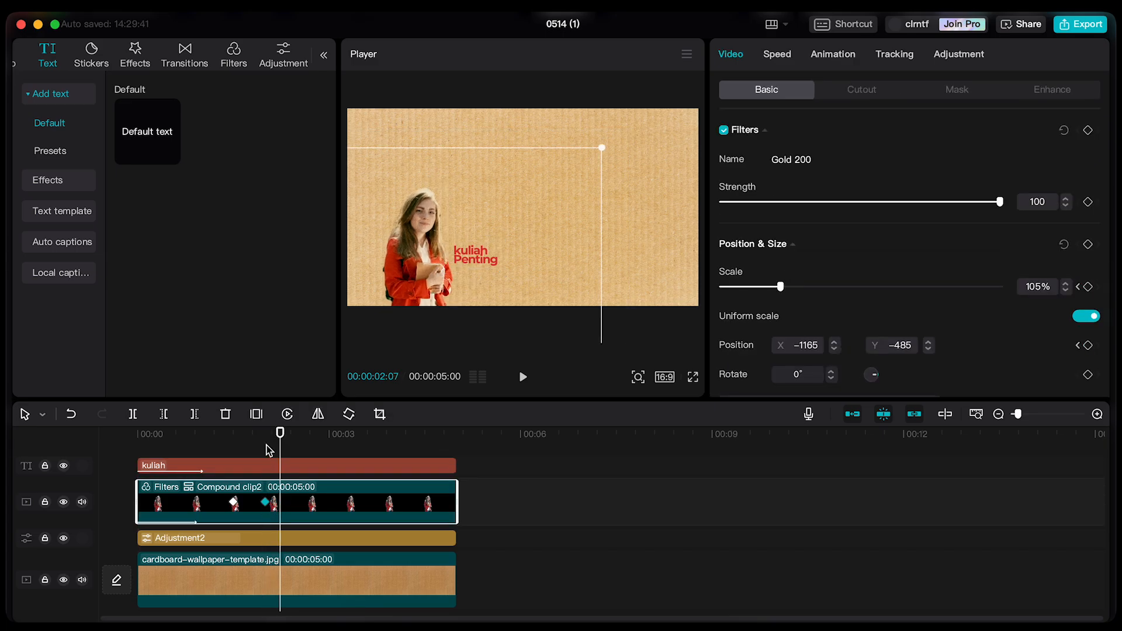
pyautogui.moveTo(277, 435); pyautogui.dragTo(267, 442)
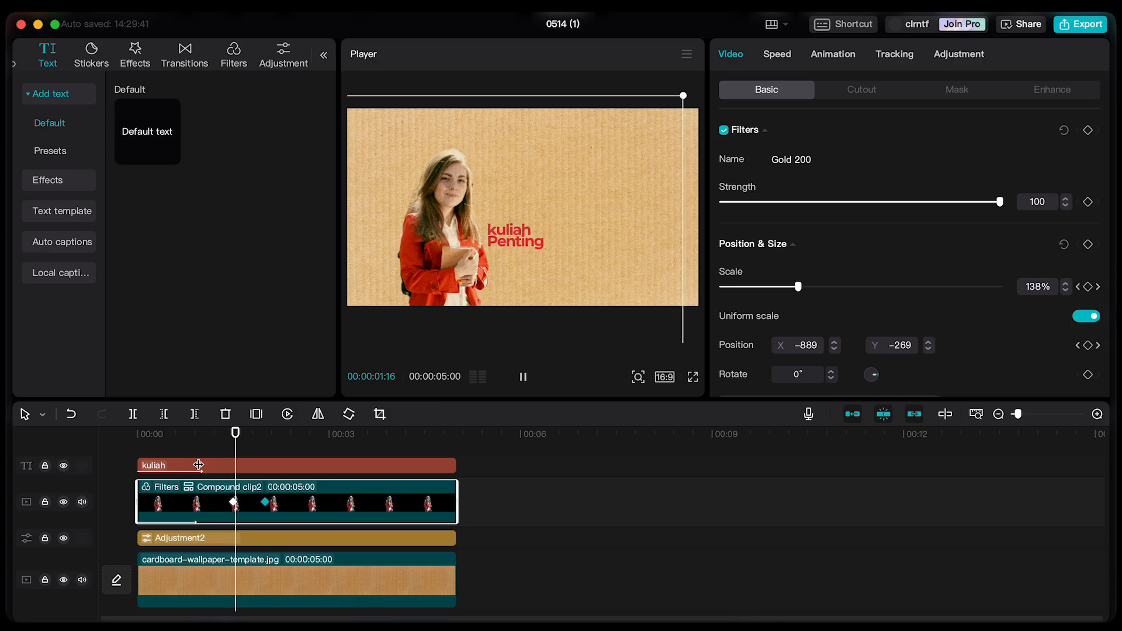
pyautogui.press('space')
pyautogui.moveTo(261, 436); pyautogui.dragTo(225, 435)
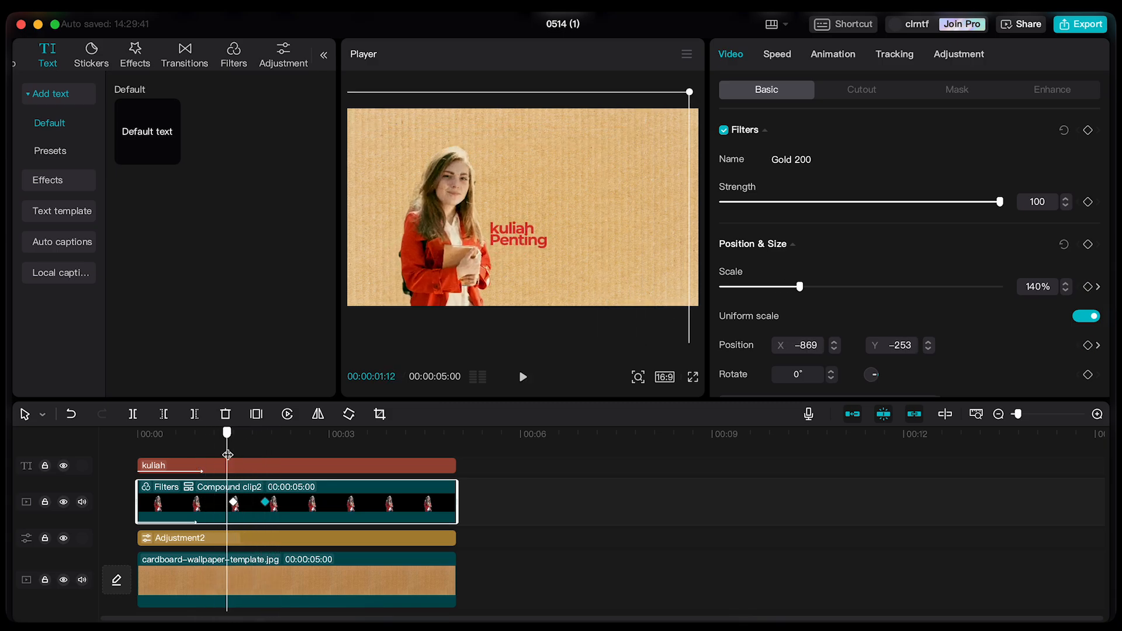
pyautogui.press('space')
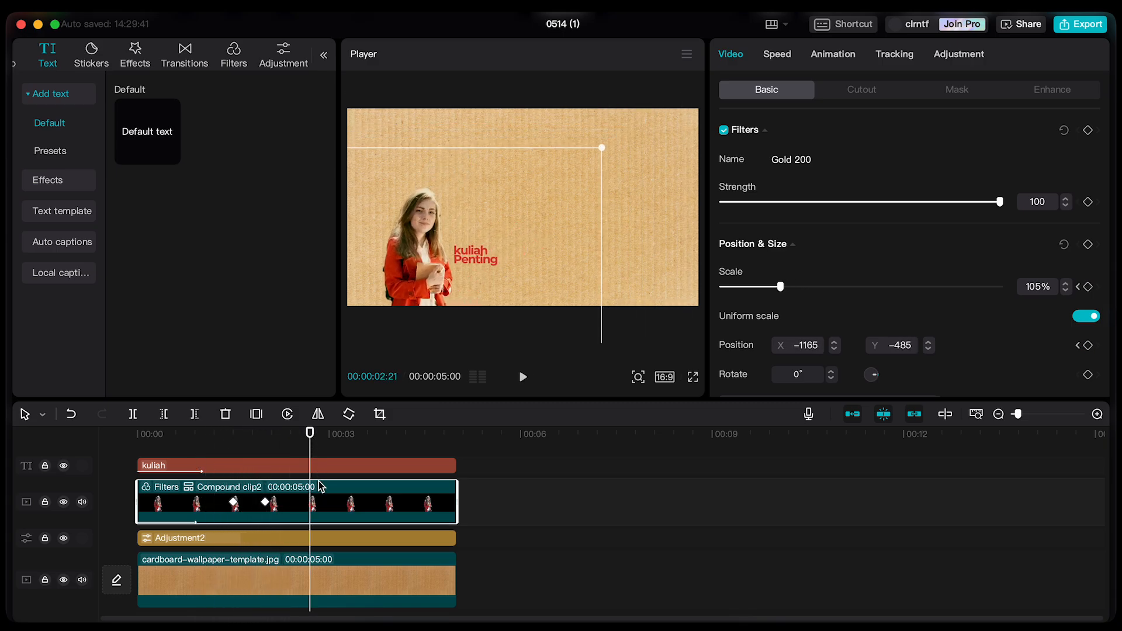
# - Add the photo of the woman in the white helmet on a track above the title, starting at 00:00:01:15
pyautogui.click(324, 55)
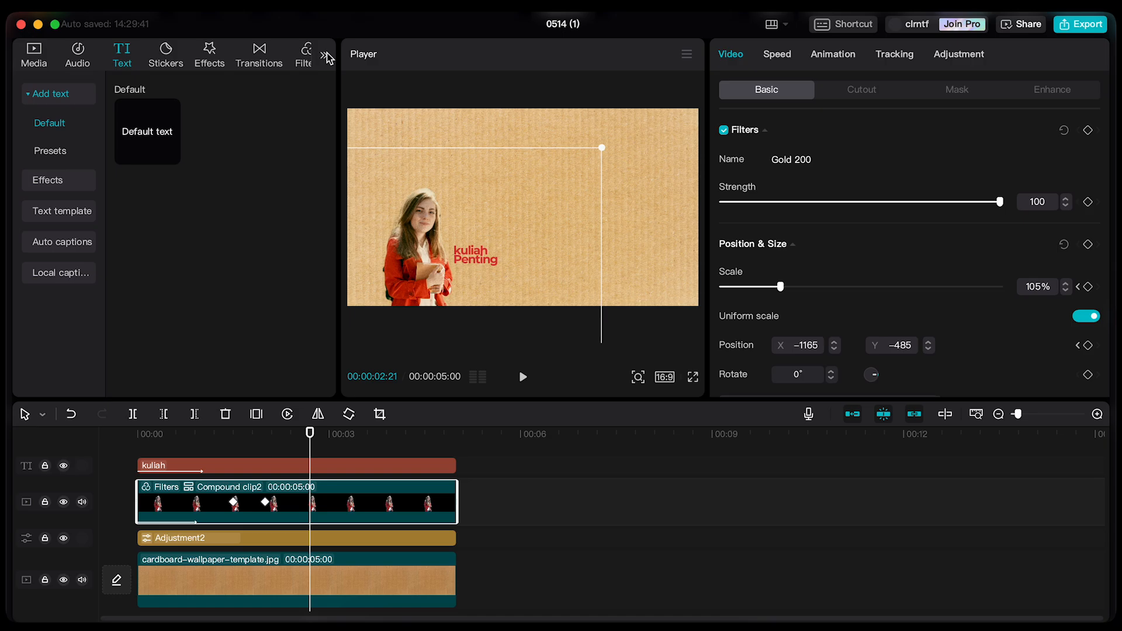
pyautogui.click(34, 64)
pyautogui.moveTo(250, 159); pyautogui.dragTo(344, 483)
pyautogui.moveTo(256, 439)
pyautogui.mouseDown()
pyautogui.moveTo(279, 439)
pyautogui.moveTo(242, 439)
pyautogui.mouseUp()
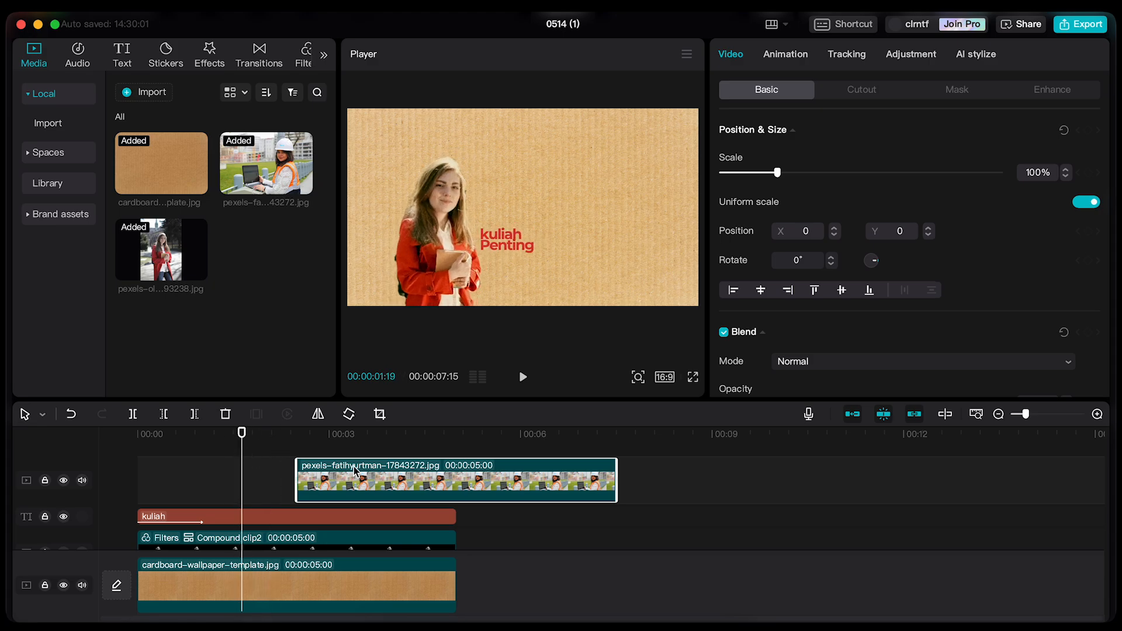
pyautogui.moveTo(355, 469); pyautogui.dragTo(295, 476)
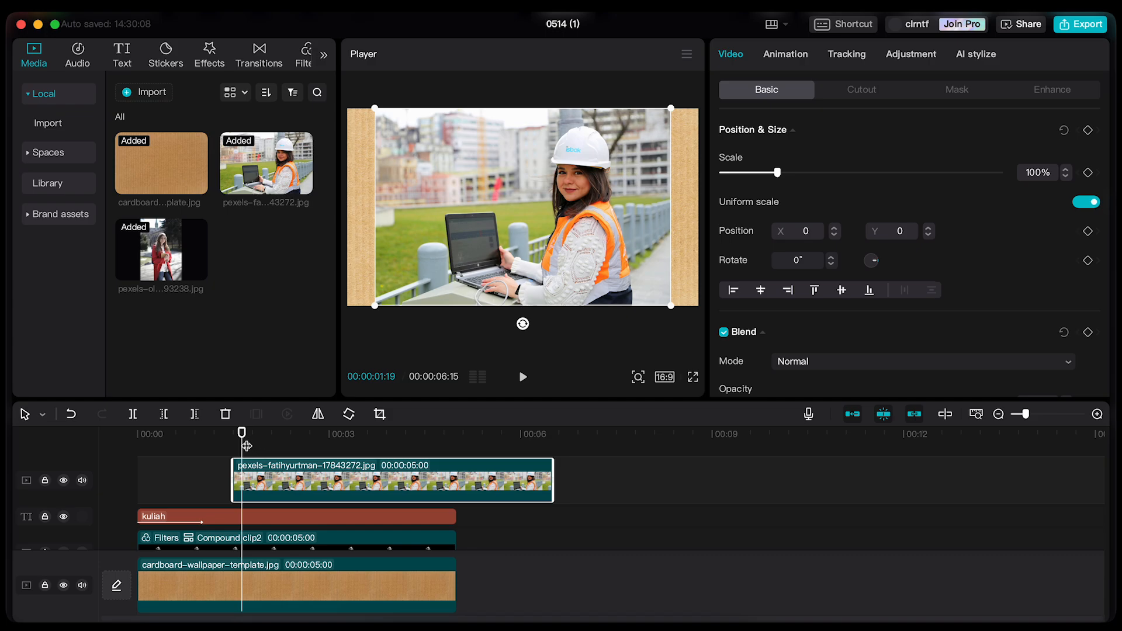
# - Remove the helmeted woman's background with Auto cutout
pyautogui.moveTo(246, 446); pyautogui.dragTo(264, 450)
pyautogui.scroll(1, 418, 548)
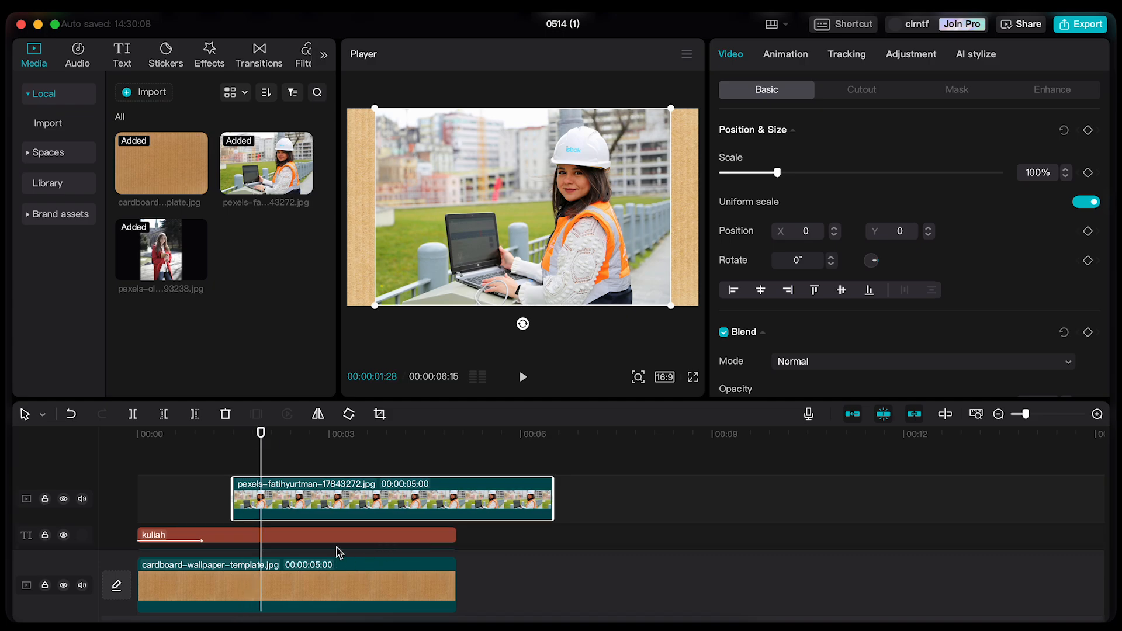
pyautogui.scroll(-1, 327, 523)
pyautogui.scroll(1, 308, 524)
pyautogui.click(876, 91)
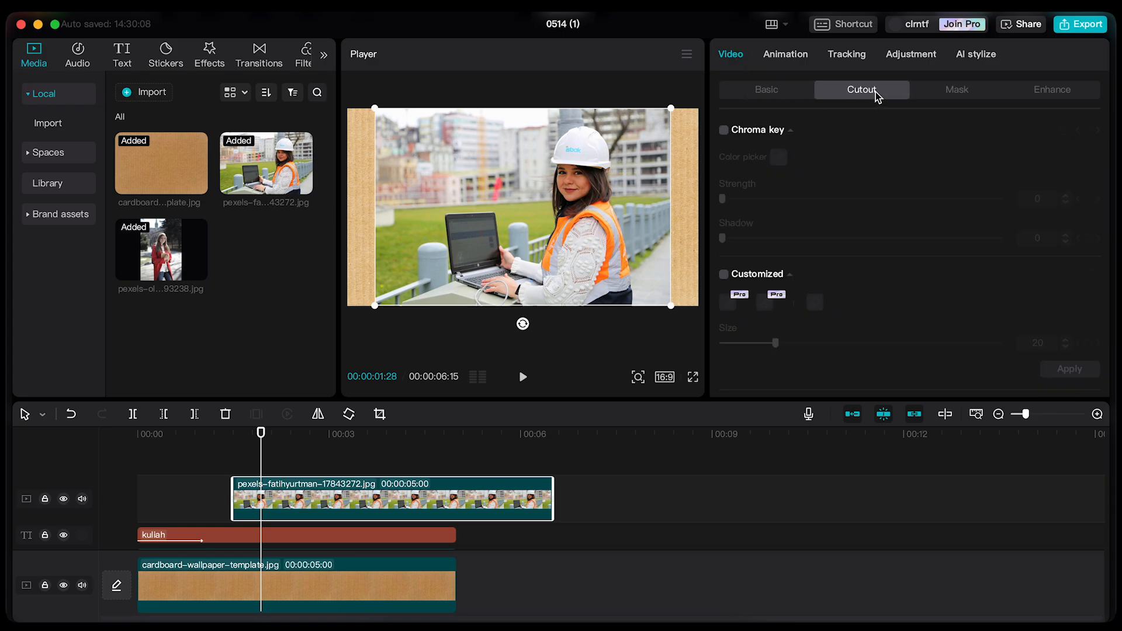
pyautogui.scroll(-3, 834, 253)
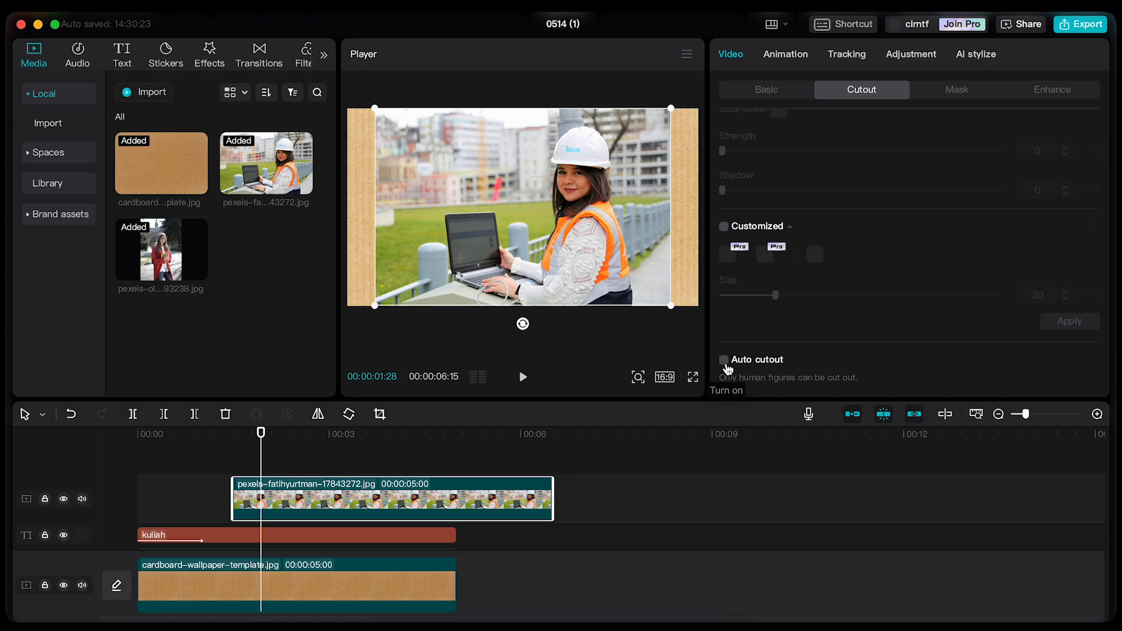
pyautogui.click(725, 361)
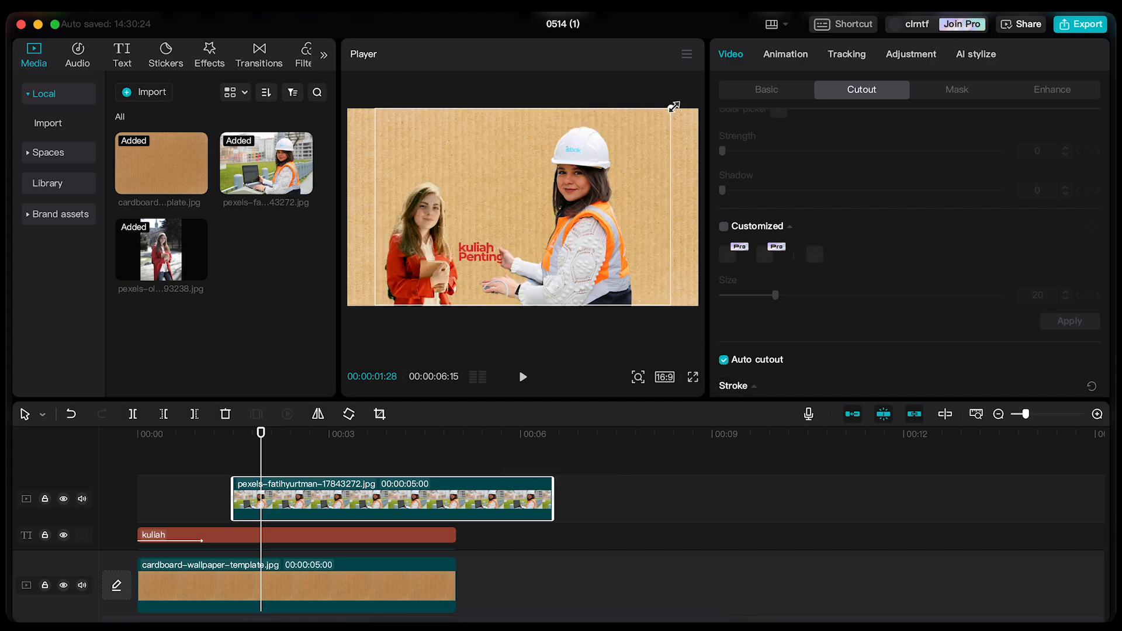
# - Enlarge the helmeted woman slightly and place her in the lower right part of the composition
pyautogui.moveTo(672, 107); pyautogui.dragTo(683, 101)
pyautogui.moveTo(611, 181)
pyautogui.mouseDown()
pyautogui.moveTo(619, 211)
pyautogui.moveTo(615, 202)
pyautogui.mouseUp()
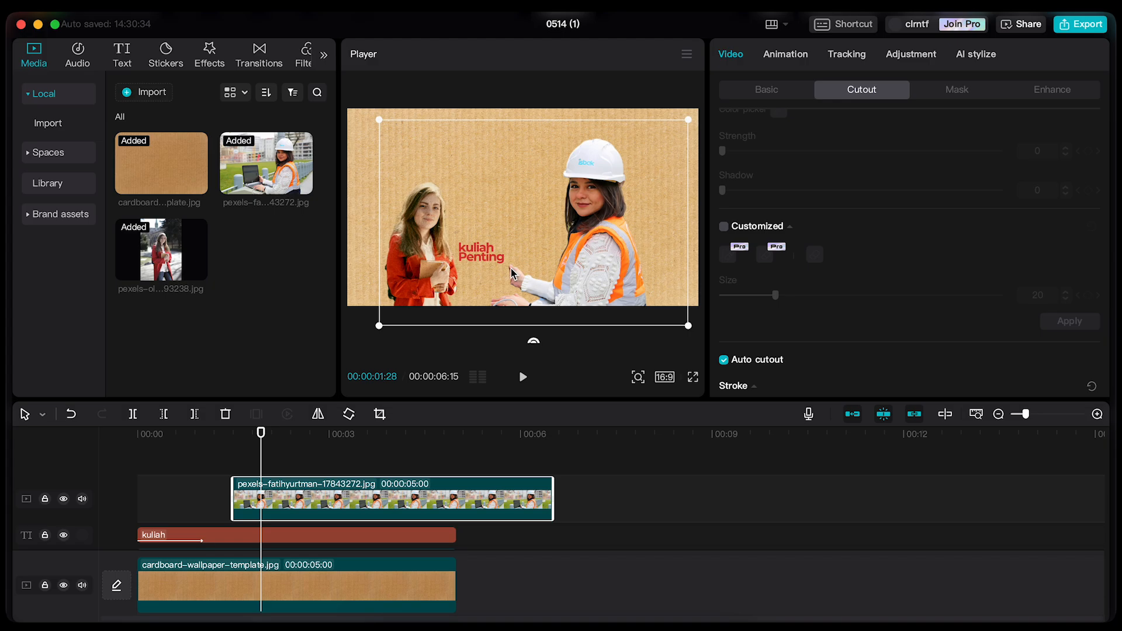
pyautogui.moveTo(688, 119); pyautogui.dragTo(699, 112)
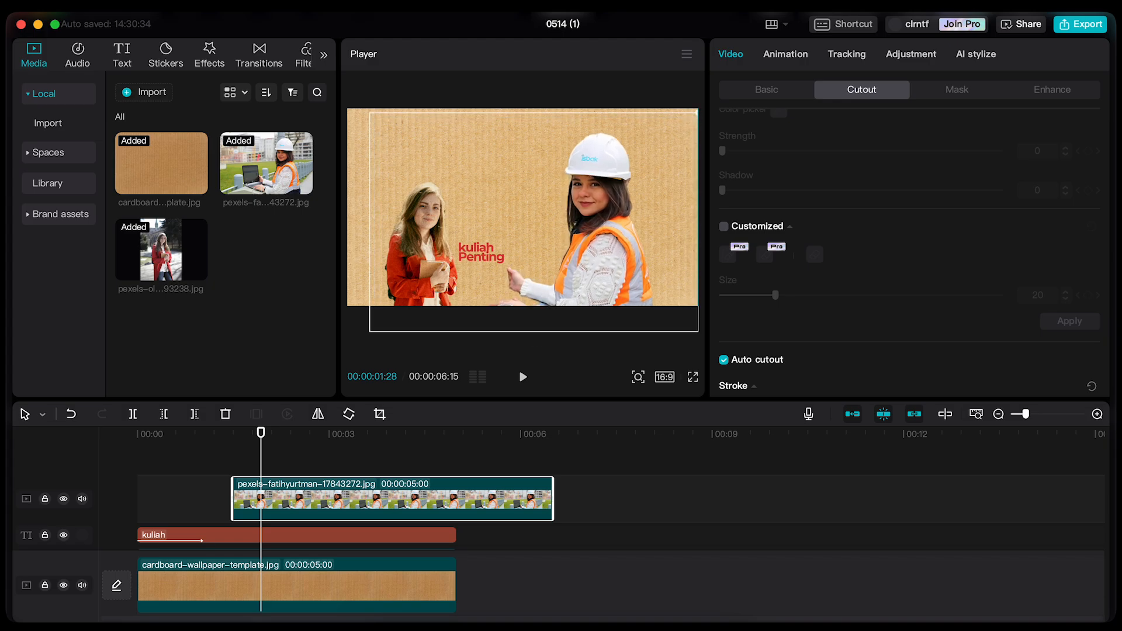
pyautogui.moveTo(606, 238); pyautogui.dragTo(620, 247)
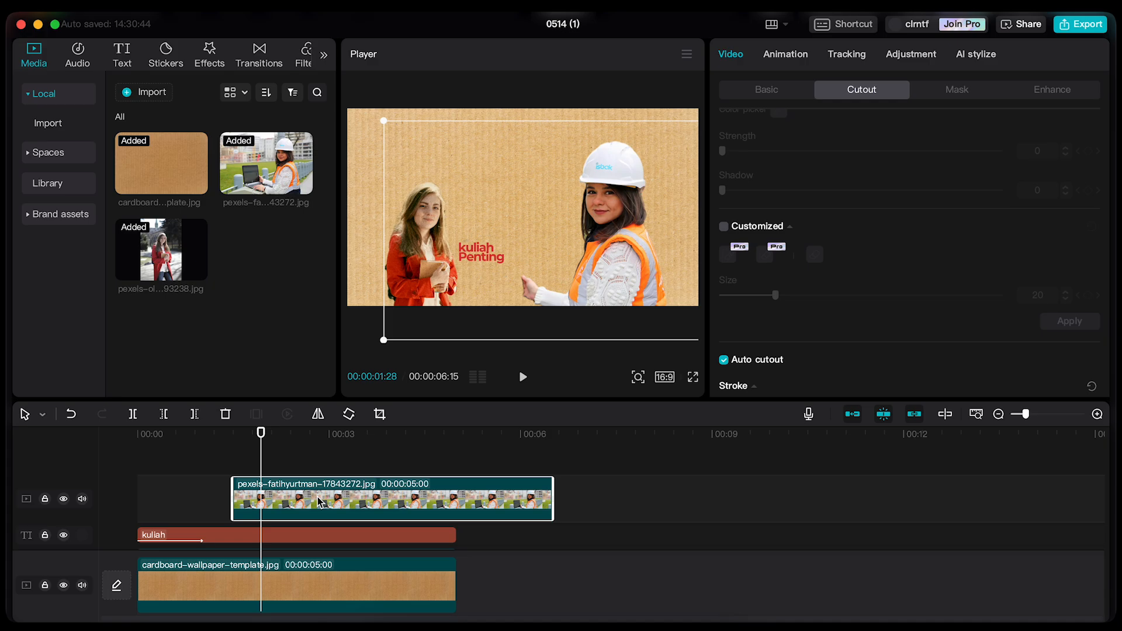
# - Duplicate the helmeted woman's clip onto the track above and apply a Circle mask to the copy
pyautogui.moveTo(319, 500); pyautogui.dragTo(328, 467)
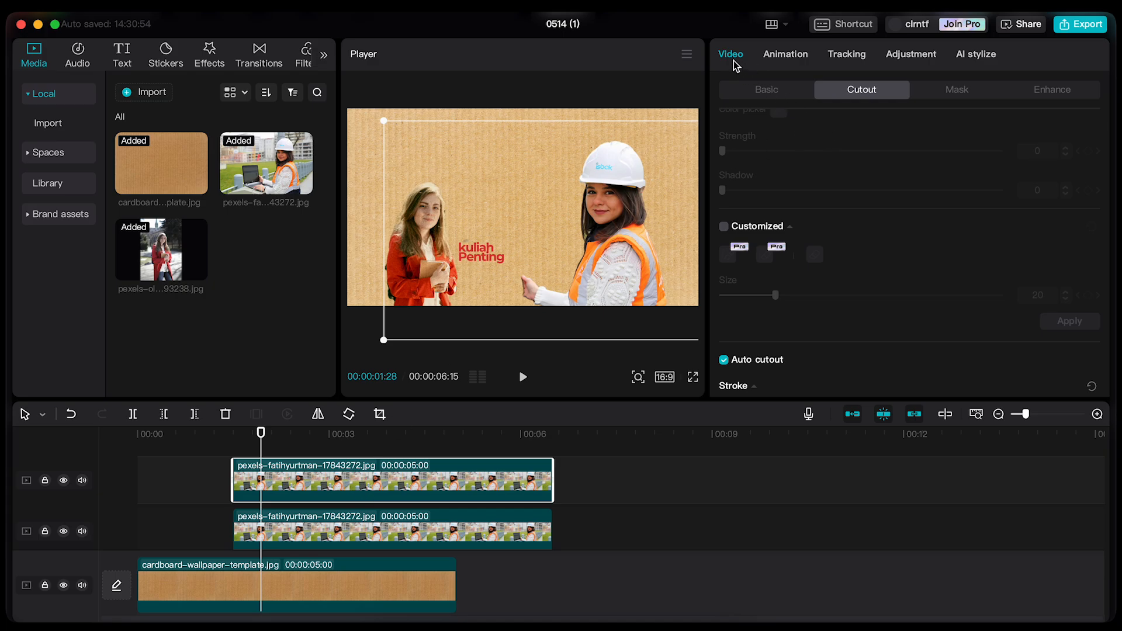
pyautogui.click(964, 94)
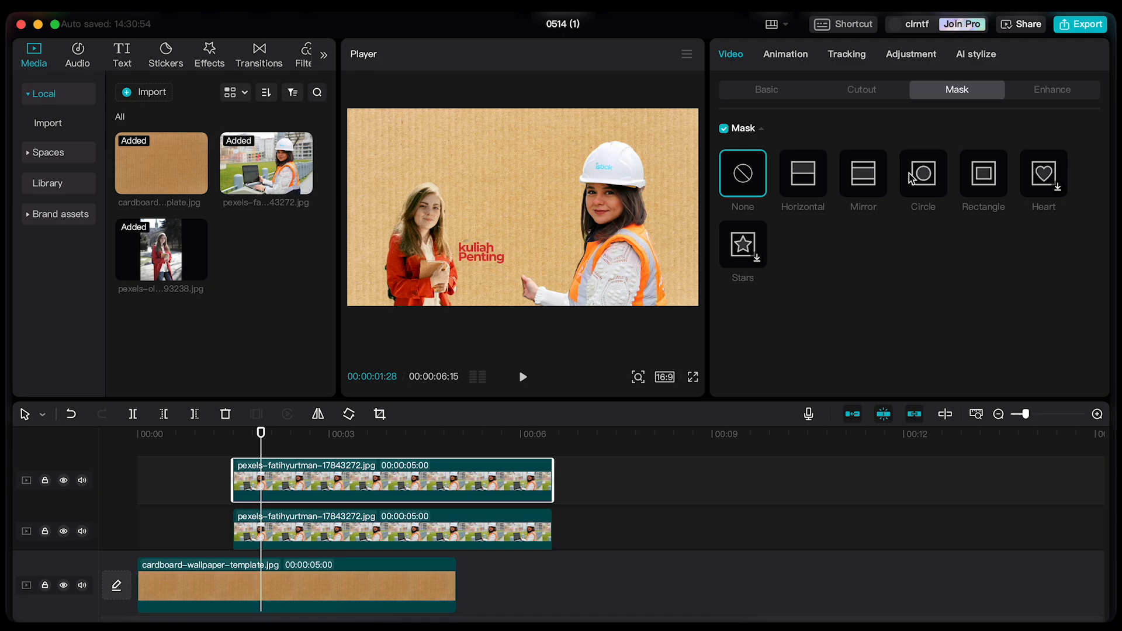
pyautogui.click(926, 177)
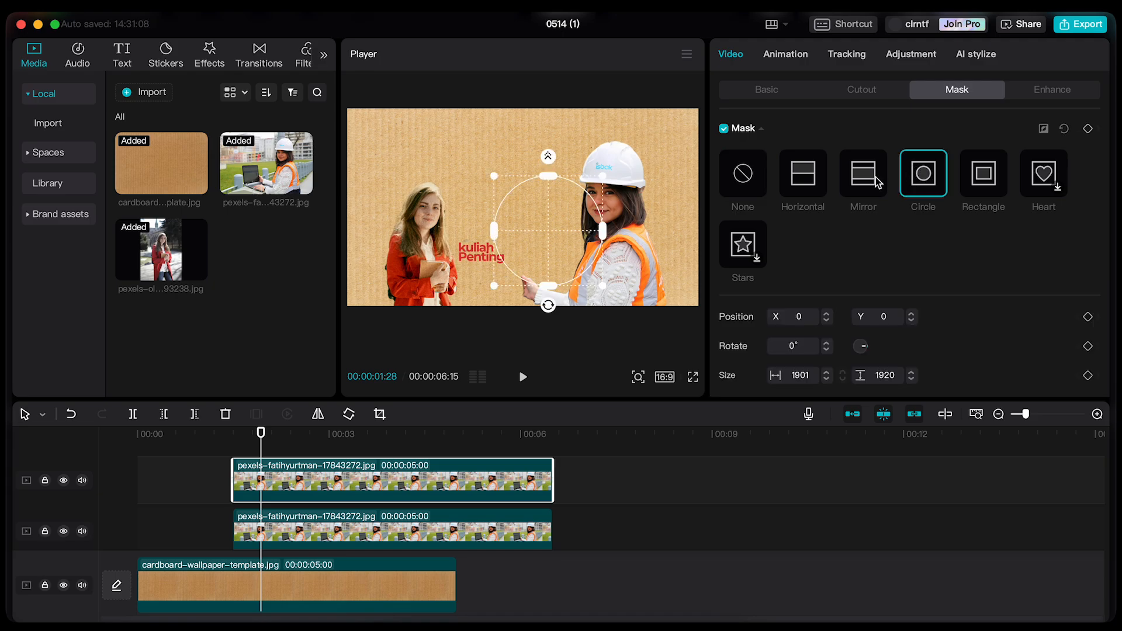
# - Fit the circle mask around her helmet and head at about X 1106, Y 854, sized about 1510 by 2009
pyautogui.moveTo(557, 250); pyautogui.dragTo(628, 215)
pyautogui.moveTo(612, 136); pyautogui.dragTo(611, 128)
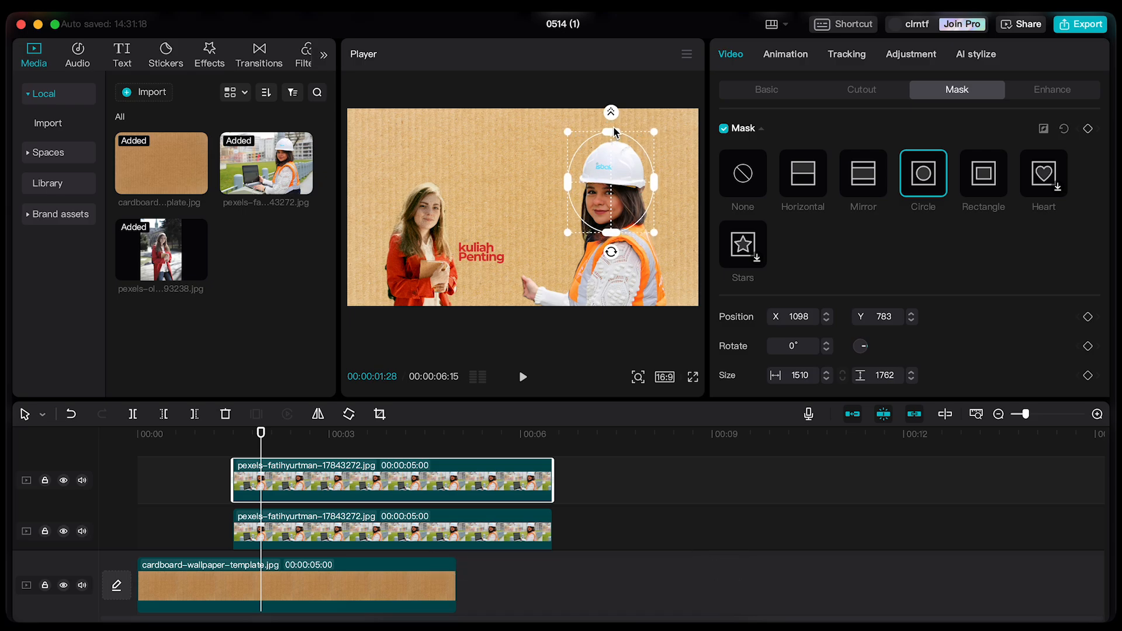
pyautogui.moveTo(621, 194); pyautogui.dragTo(623, 196)
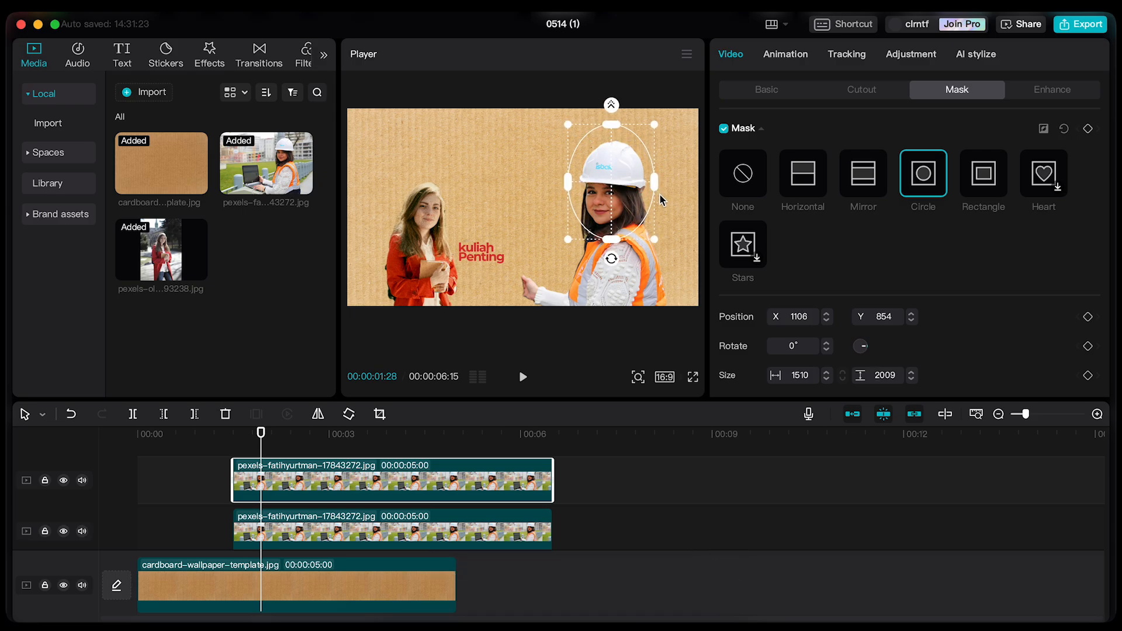
# - Scale the masked copy of the helmeted woman to 141% and shift her enlarged head to line up over her body
pyautogui.click(770, 93)
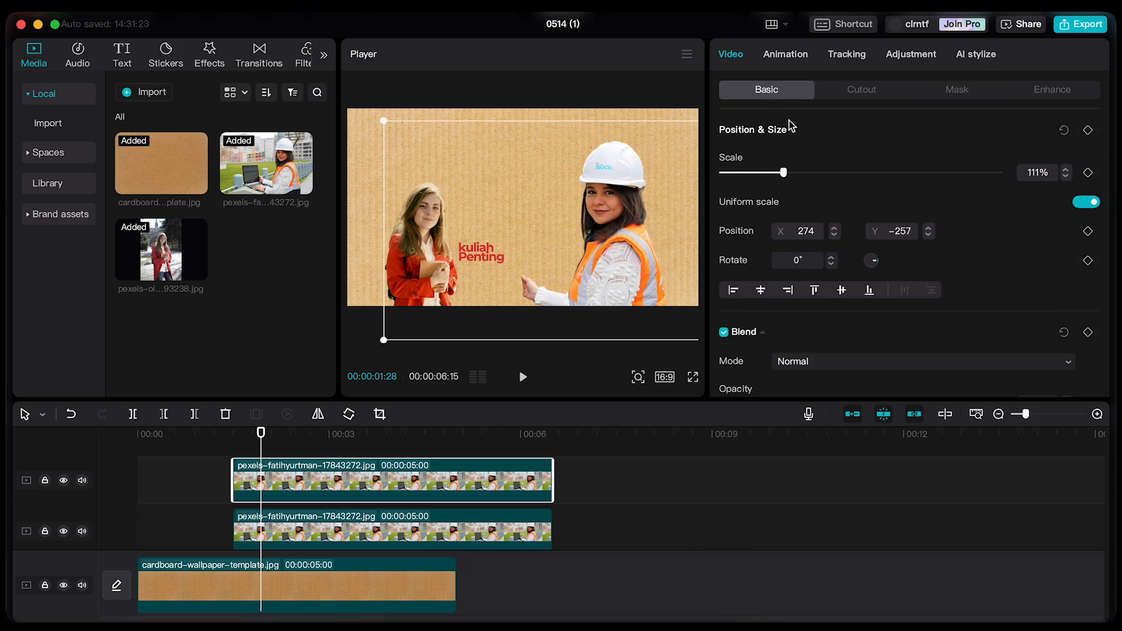
pyautogui.moveTo(784, 173); pyautogui.dragTo(801, 177)
pyautogui.moveTo(661, 212); pyautogui.dragTo(643, 213)
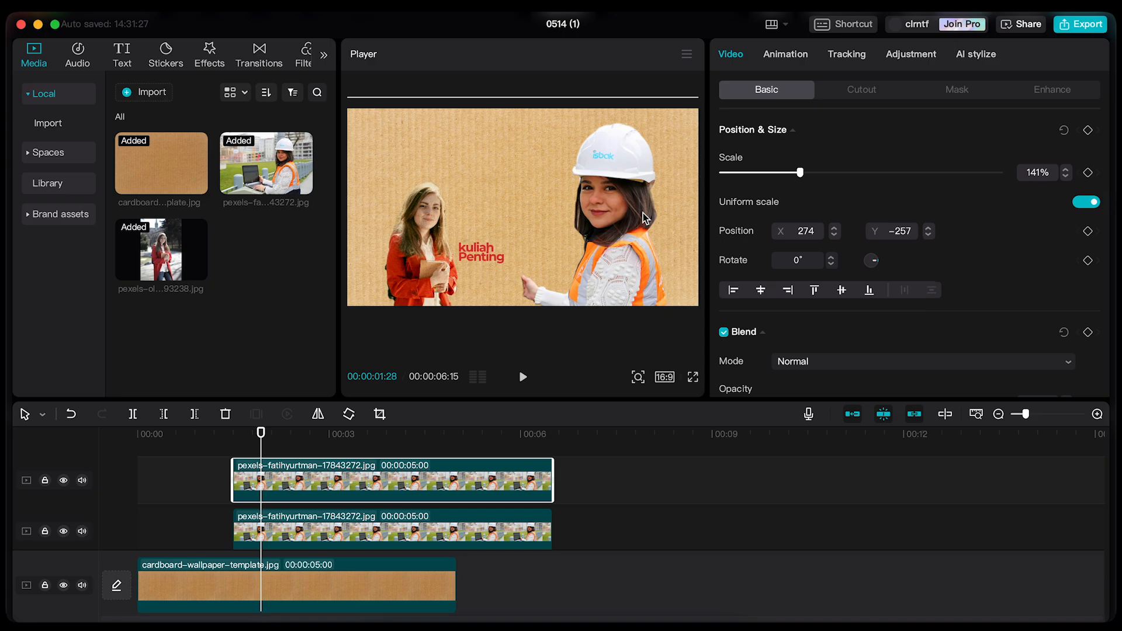
pyautogui.click(948, 94)
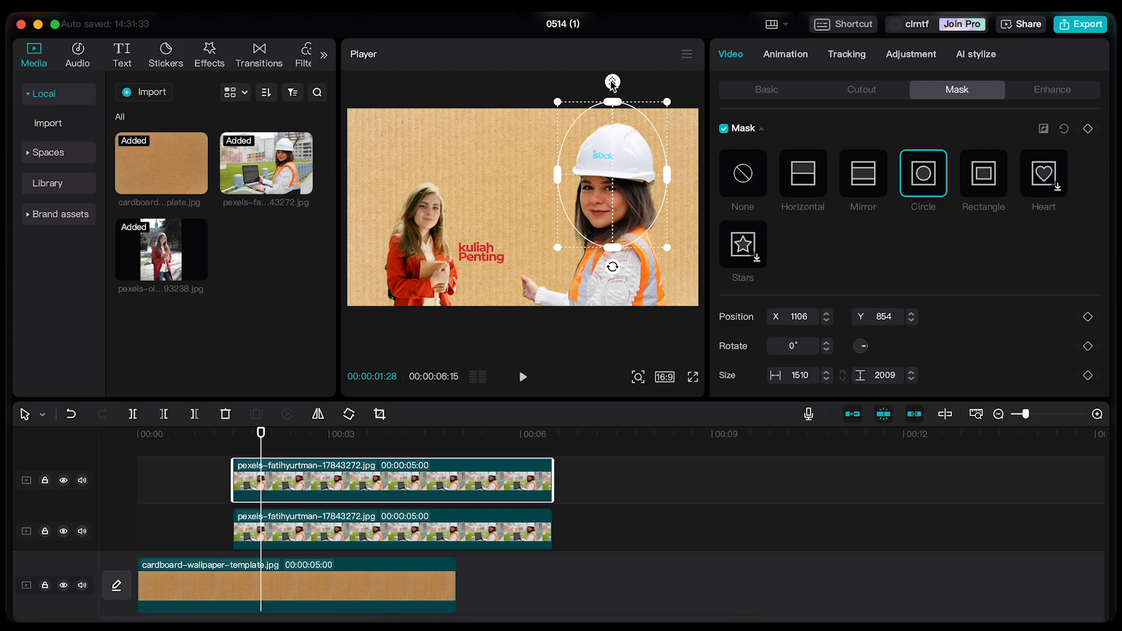
# - Combine the two helmeted woman clips into one compound clip
pyautogui.click(399, 456)
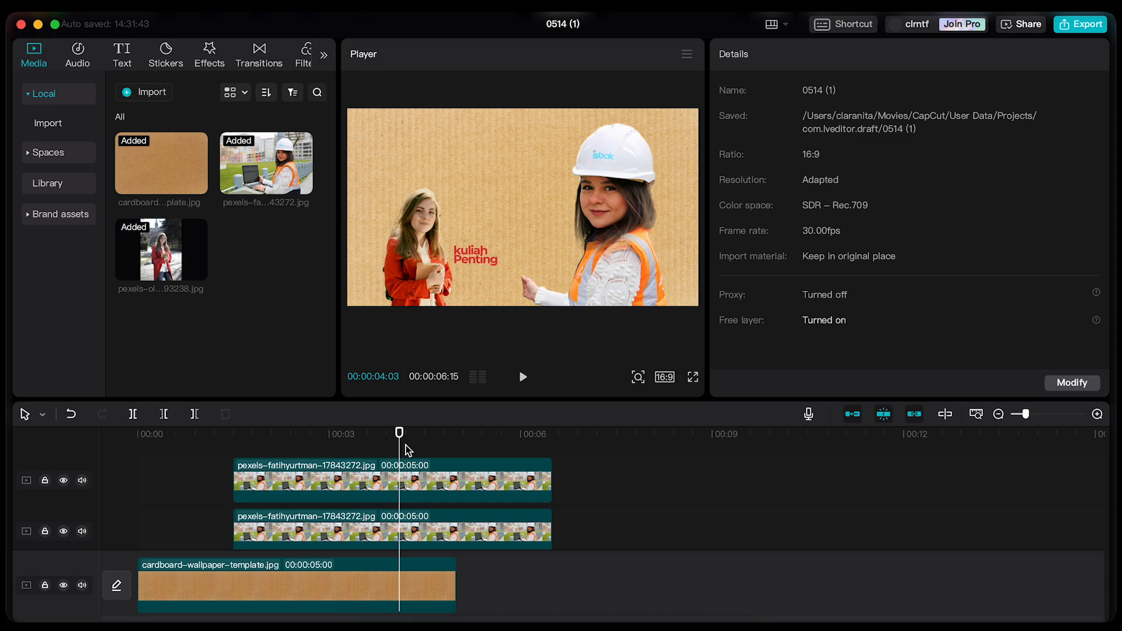
pyautogui.moveTo(400, 450); pyautogui.dragTo(358, 456)
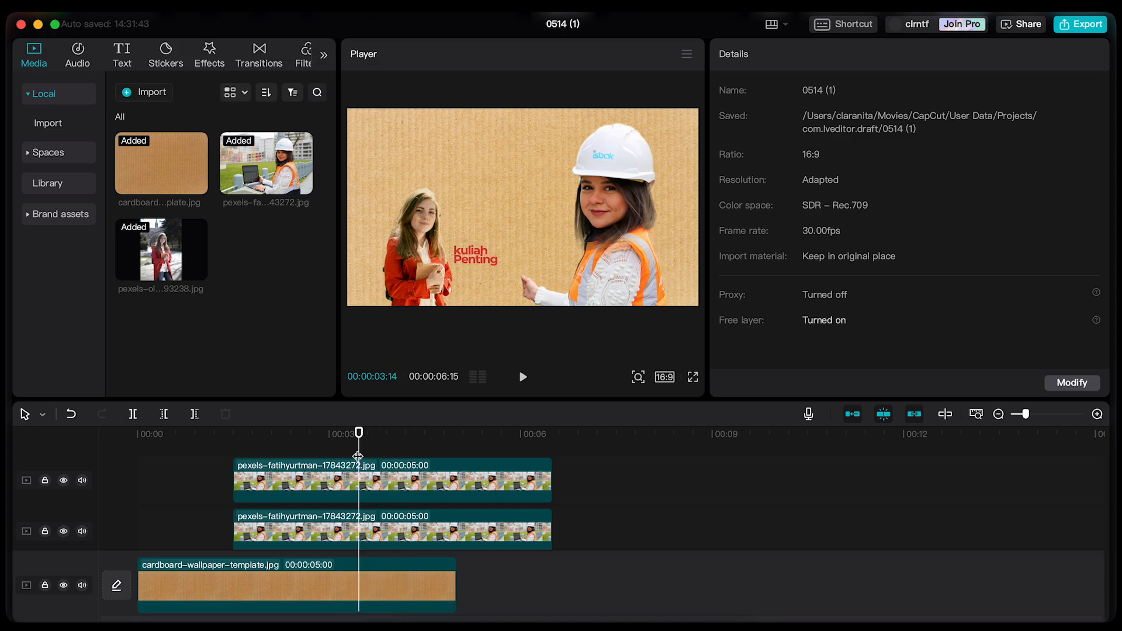
pyautogui.moveTo(621, 468); pyautogui.dragTo(533, 515)
pyautogui.rightClick(479, 491)
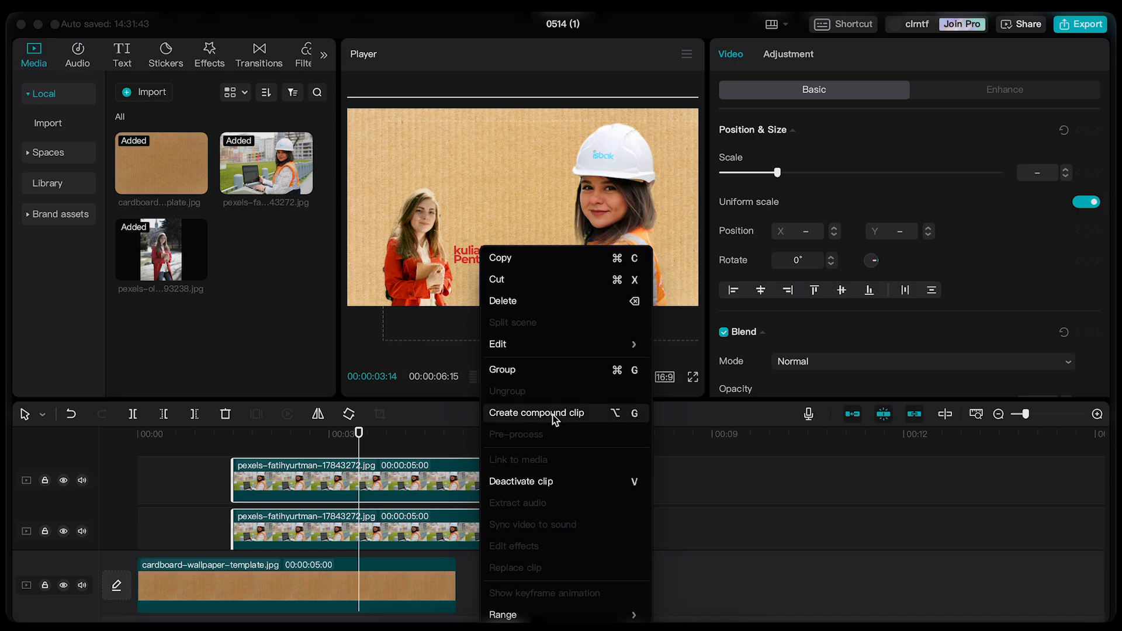
pyautogui.click(537, 413)
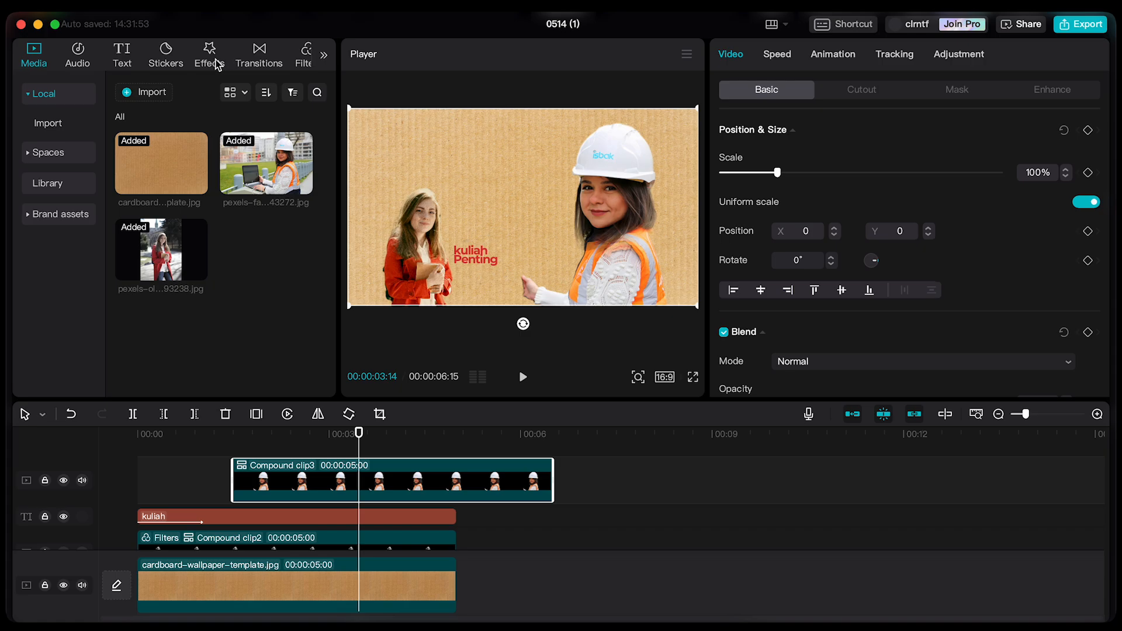
# - Apply the Gold 200 retro filter to the helmeted woman's compound clip
pyautogui.click(305, 58)
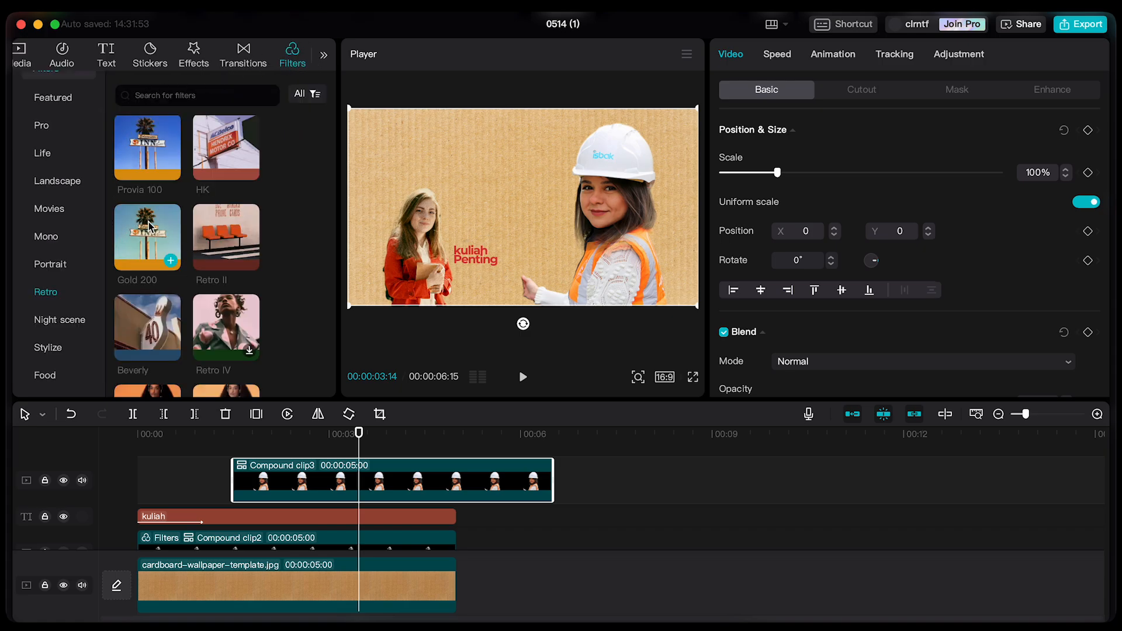
pyautogui.moveTo(140, 239); pyautogui.dragTo(295, 501)
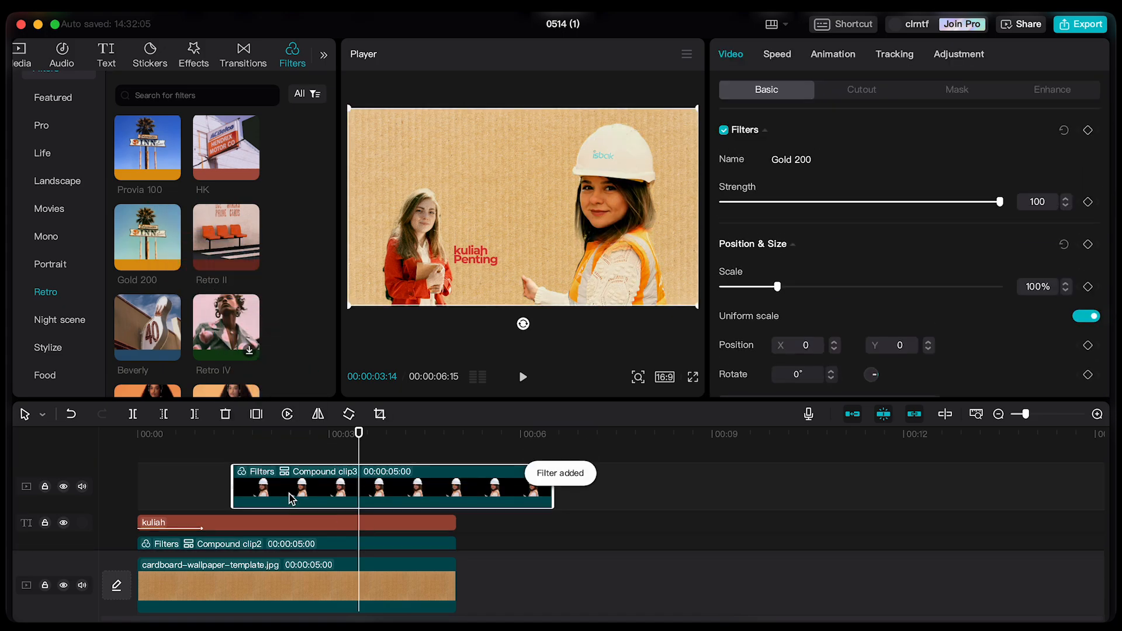
pyautogui.click(351, 447)
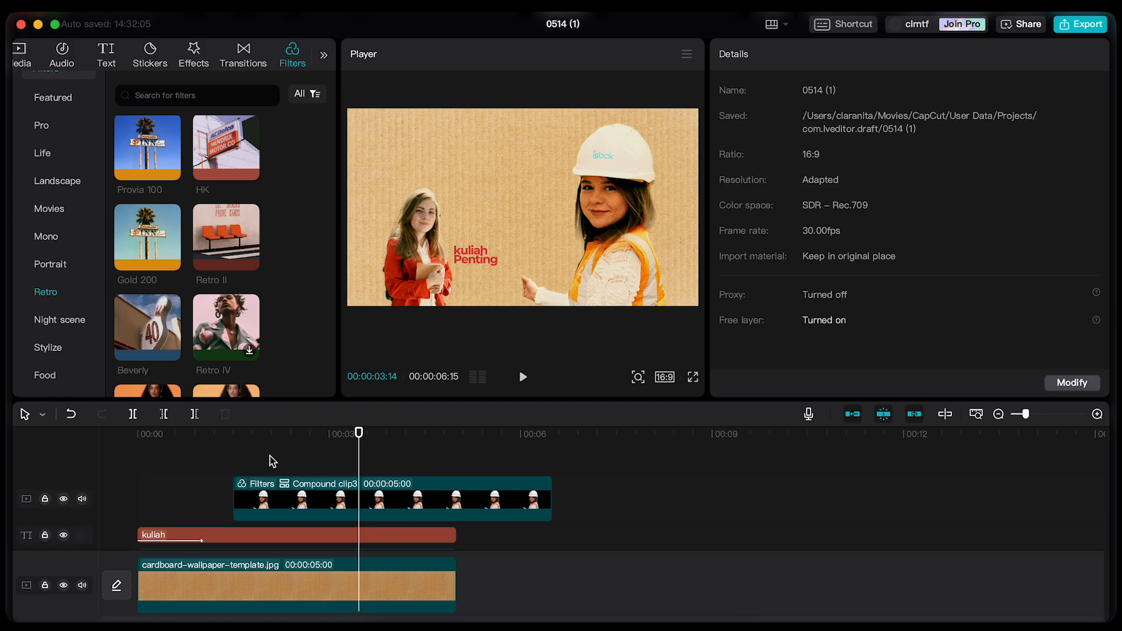
# - Apply the Slide Up entrance animation to the helmeted woman's compound clip
pyautogui.scroll(-2, 263, 473)
pyautogui.click(249, 435)
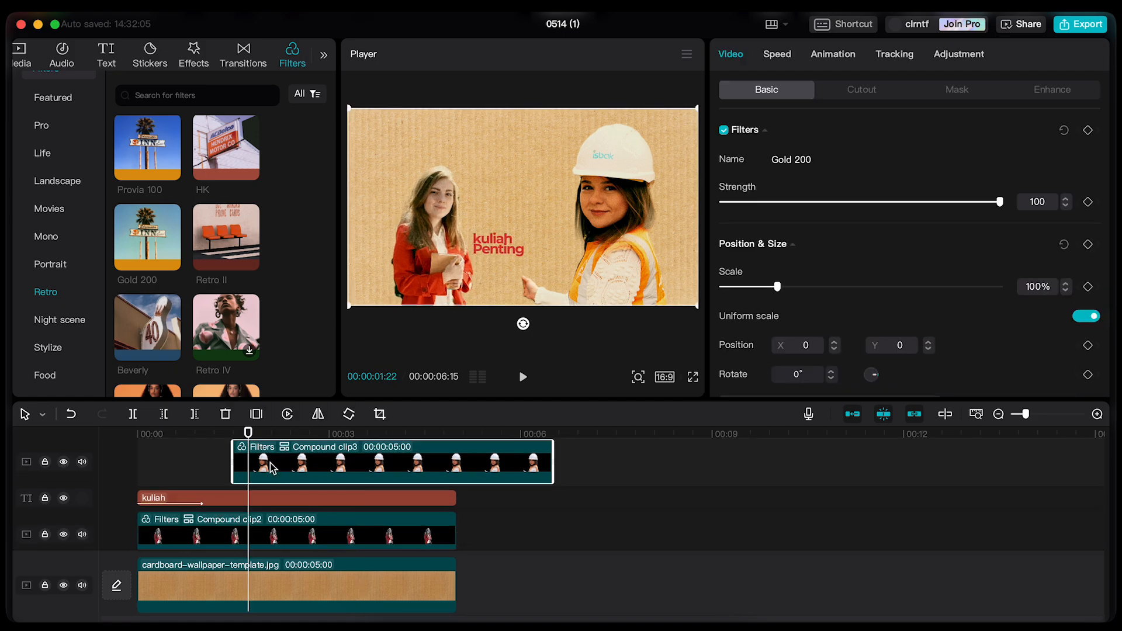
pyautogui.click(272, 464)
pyautogui.click(173, 530)
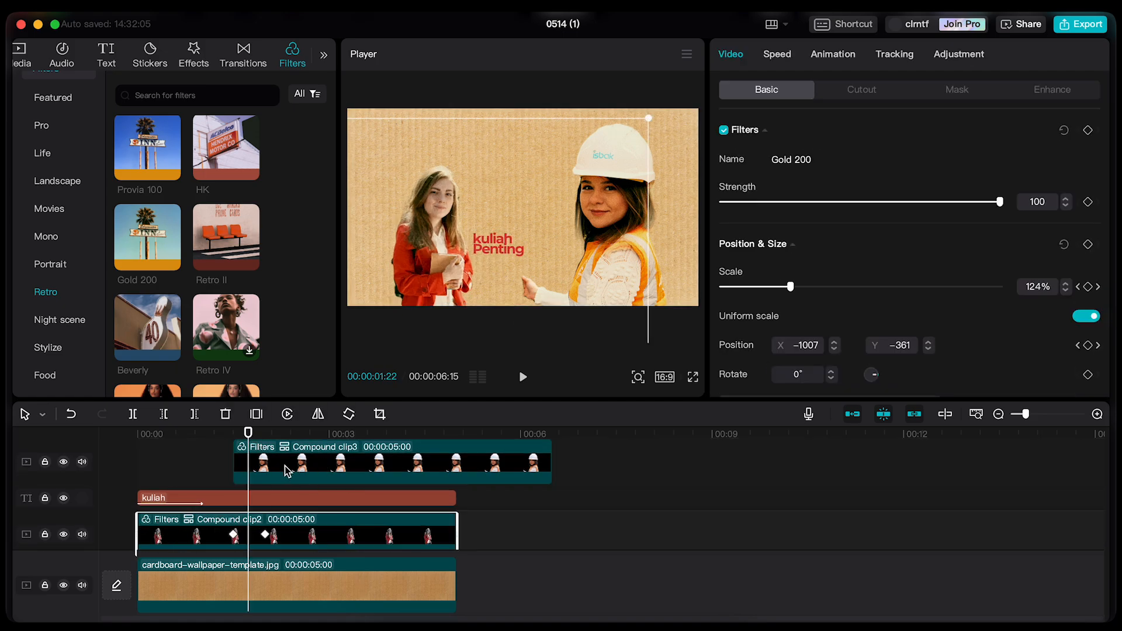
pyautogui.scroll(-1, 261, 530)
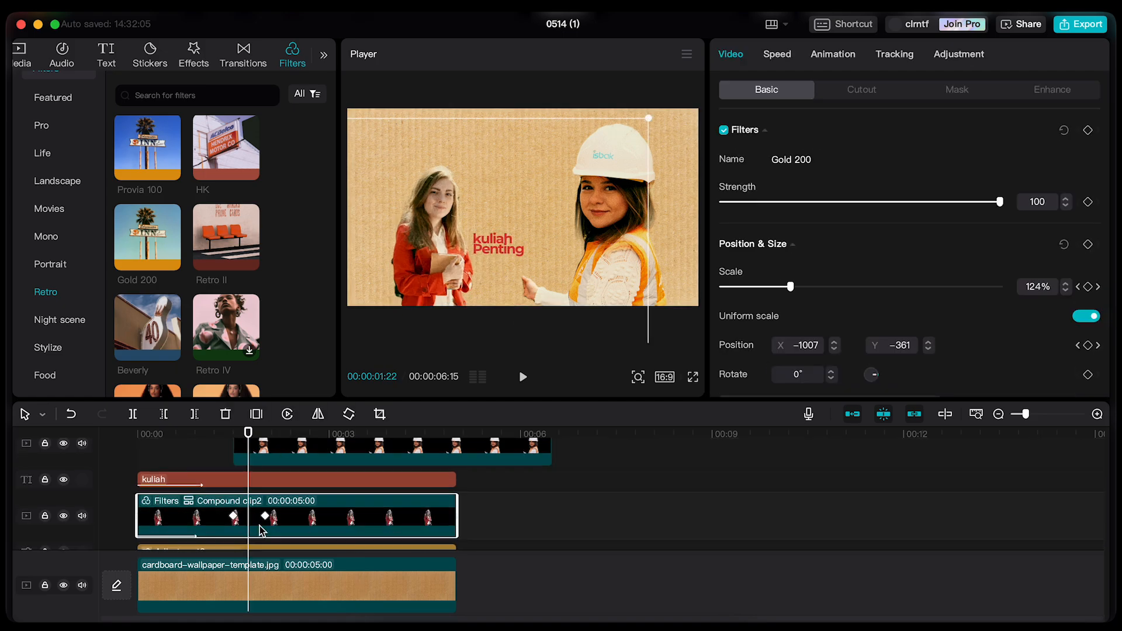
pyautogui.click(309, 453)
pyautogui.click(851, 58)
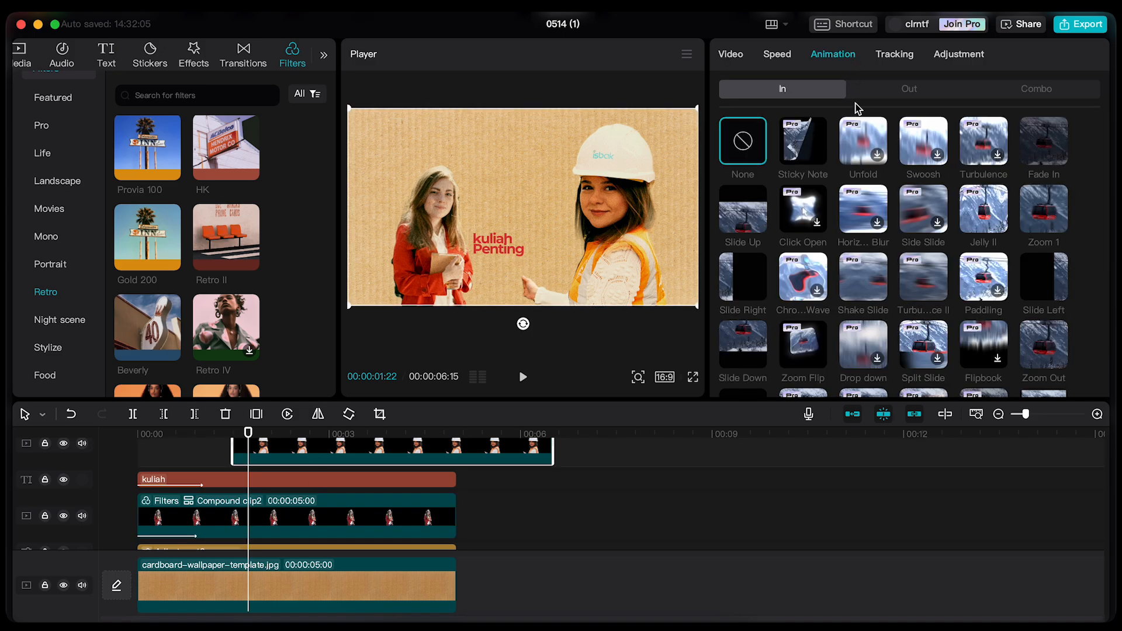
pyautogui.click(752, 222)
# - Play the composition from the start and scrub through the helmeted woman's entrance to review the animation
pyautogui.scroll(2, 302, 460)
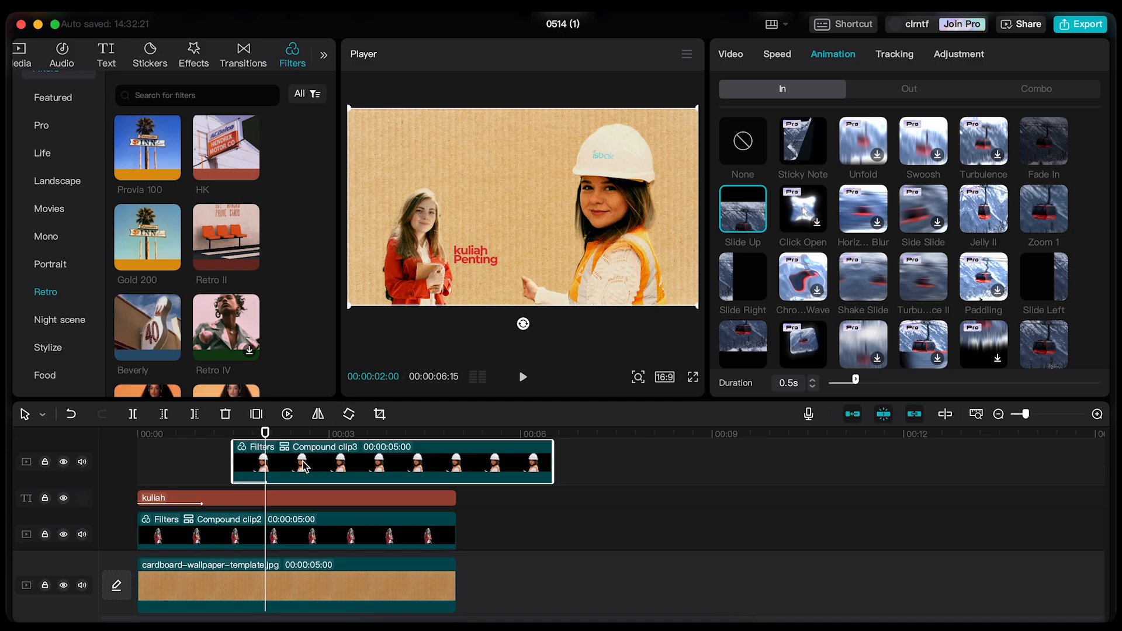
pyautogui.moveTo(265, 438); pyautogui.dragTo(117, 445)
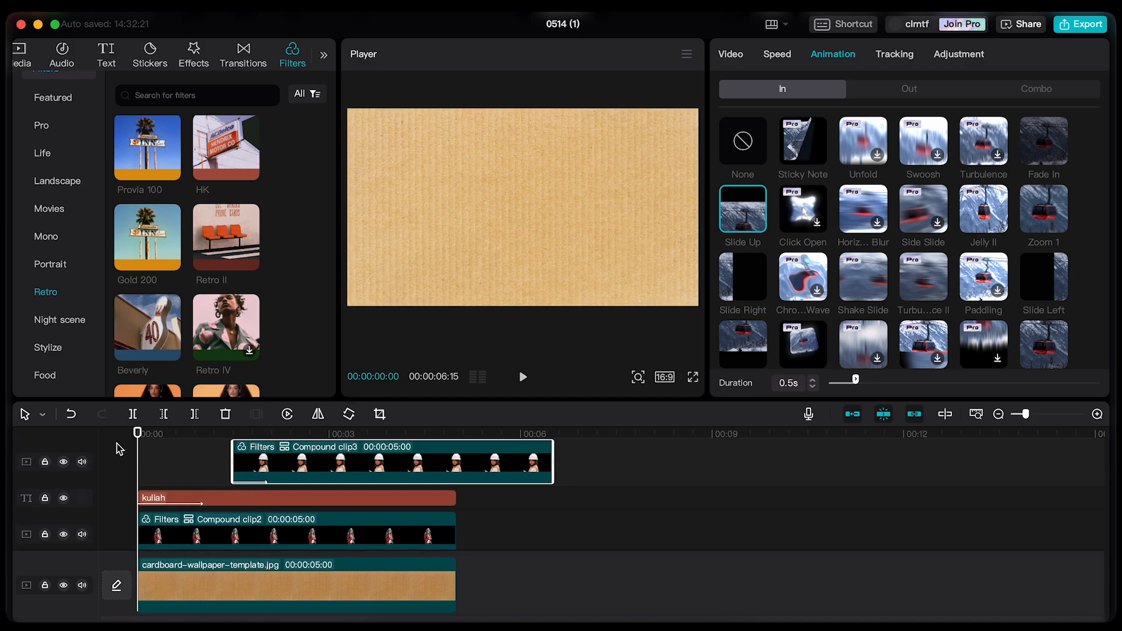
pyautogui.press('space')
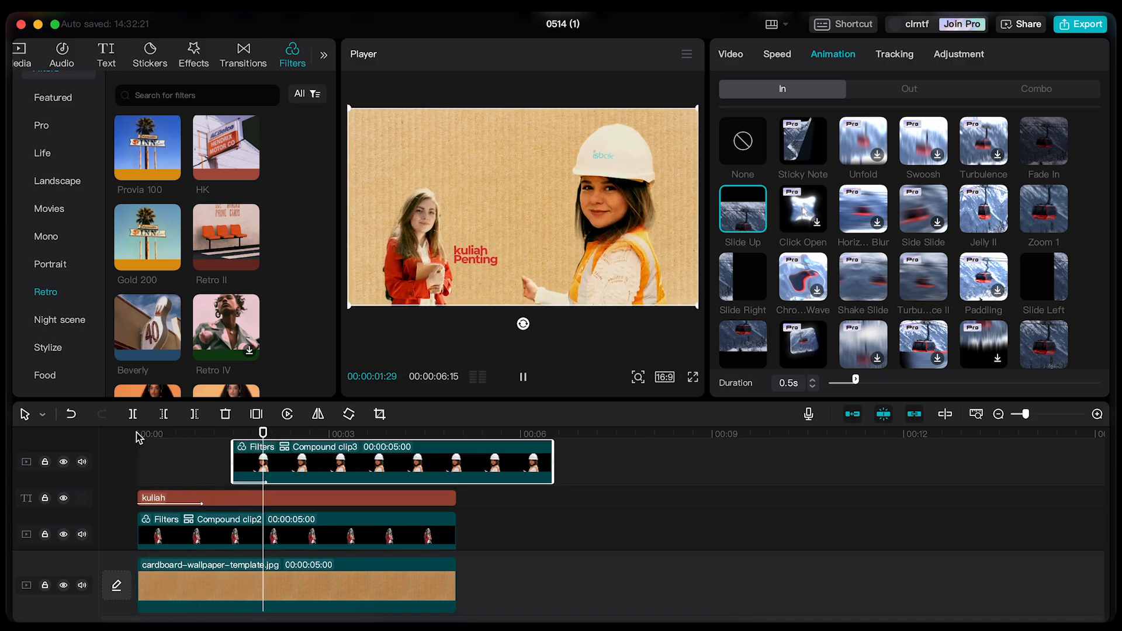
pyautogui.moveTo(266, 438); pyautogui.dragTo(297, 446)
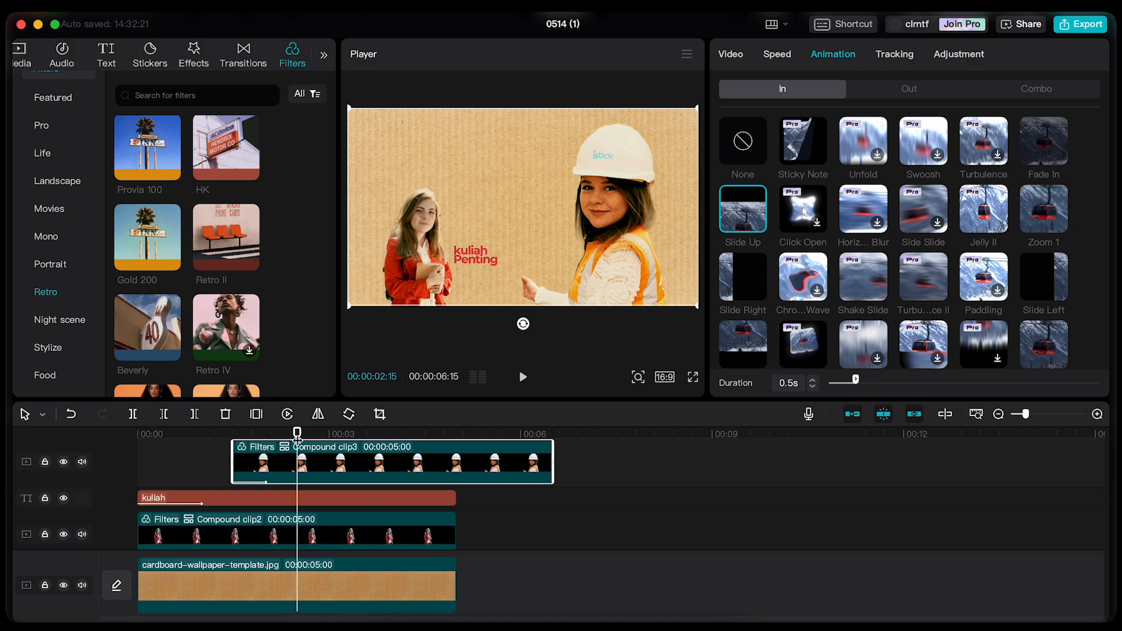
pyautogui.moveTo(298, 439); pyautogui.dragTo(248, 440)
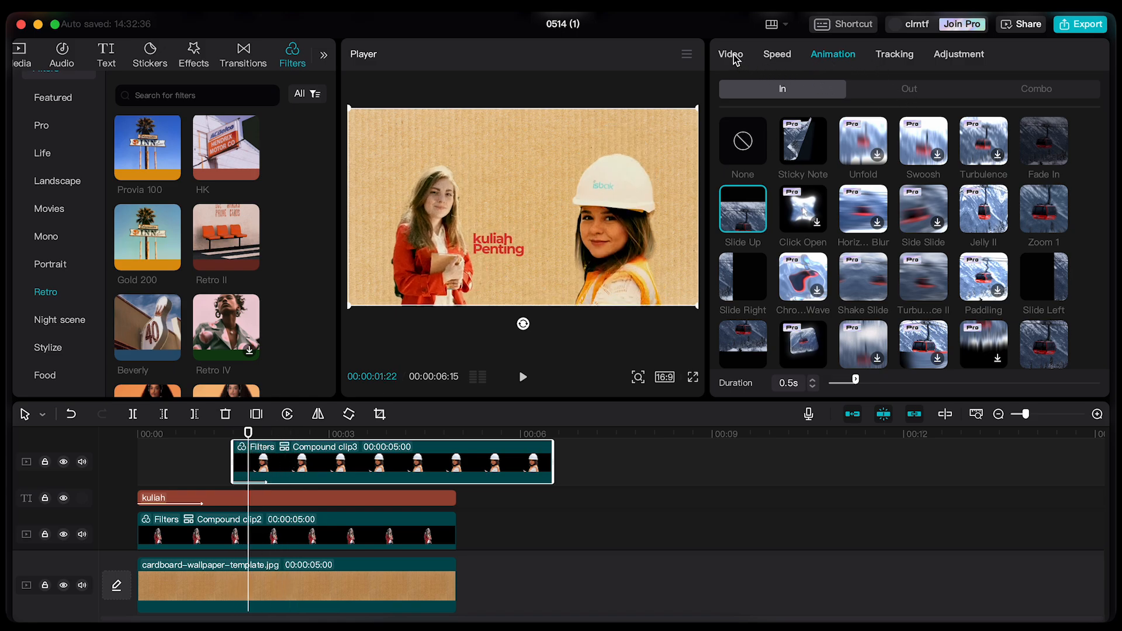
# - Add scale, position and opacity keyframes to the helmeted woman's compound clip at 00:00:03:21
pyautogui.click(731, 55)
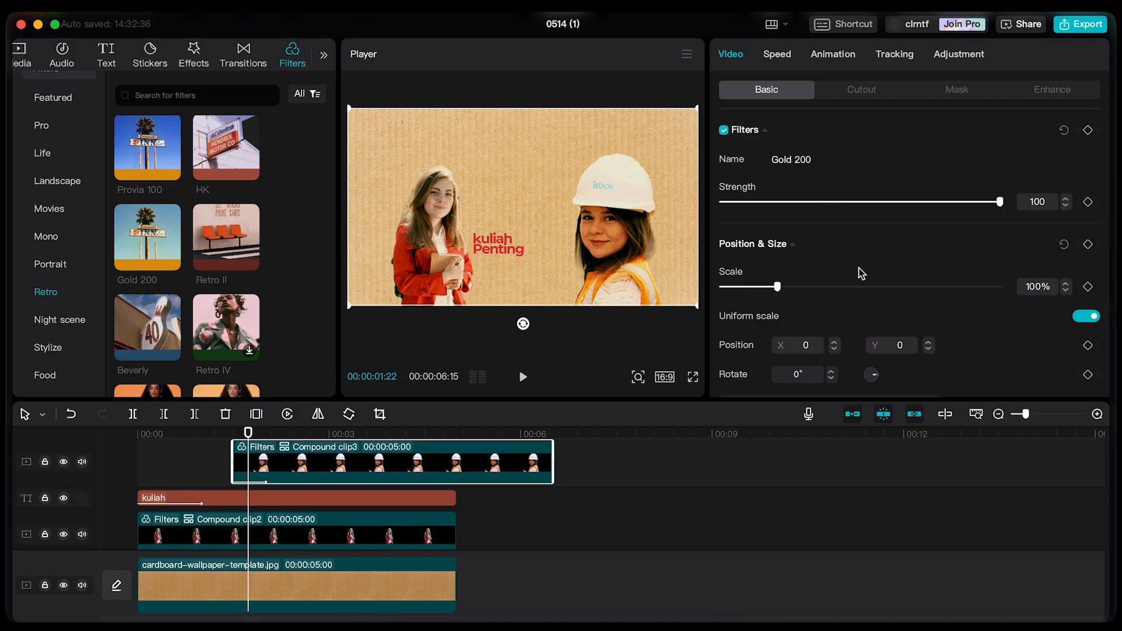
pyautogui.scroll(-3, 859, 271)
pyautogui.scroll(-1, 861, 272)
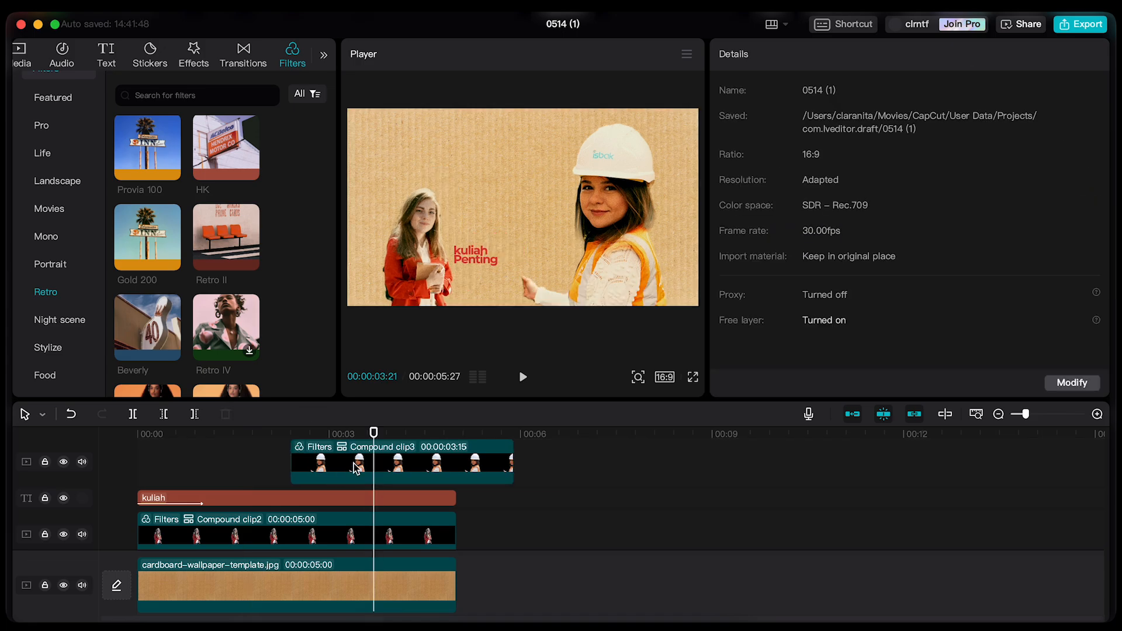
pyautogui.click(355, 469)
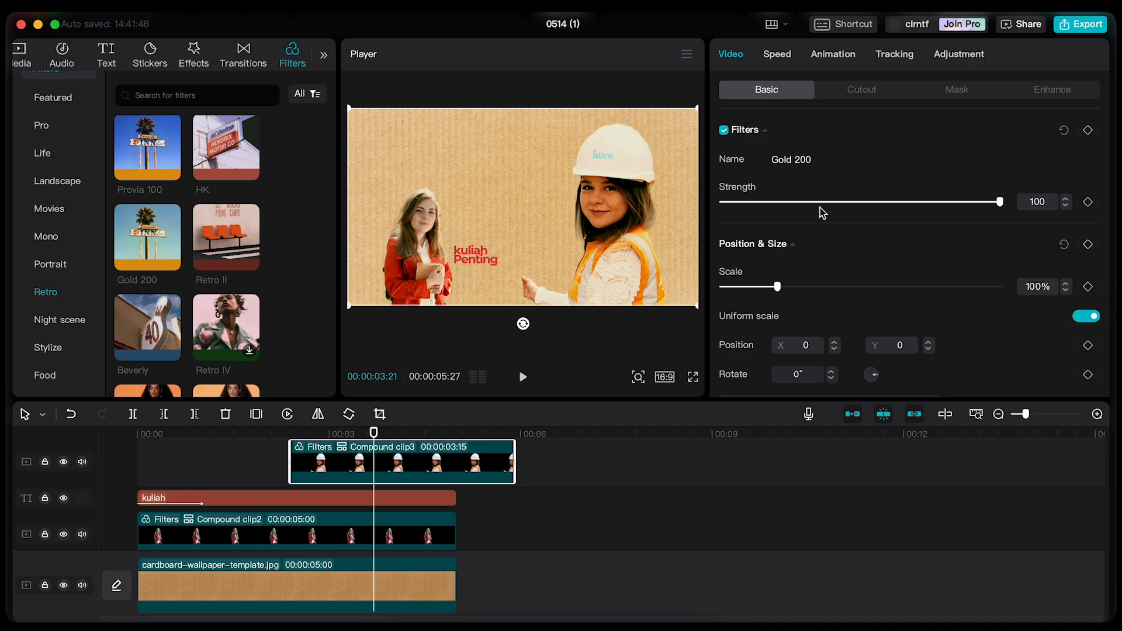
pyautogui.scroll(-3, 823, 212)
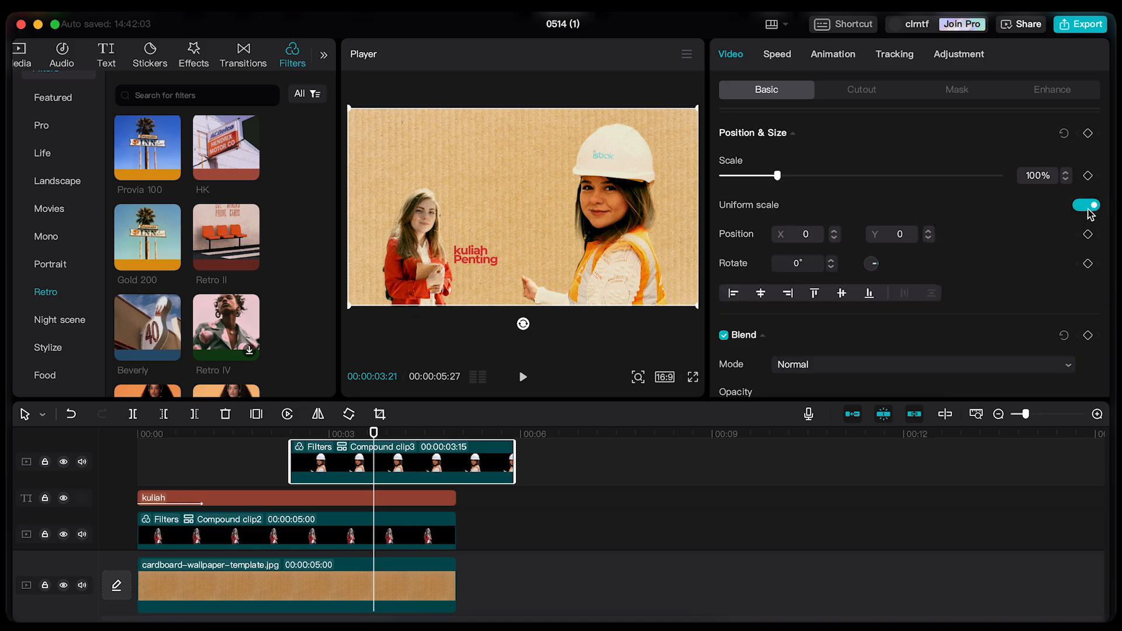
pyautogui.click(1088, 176)
pyautogui.click(1087, 234)
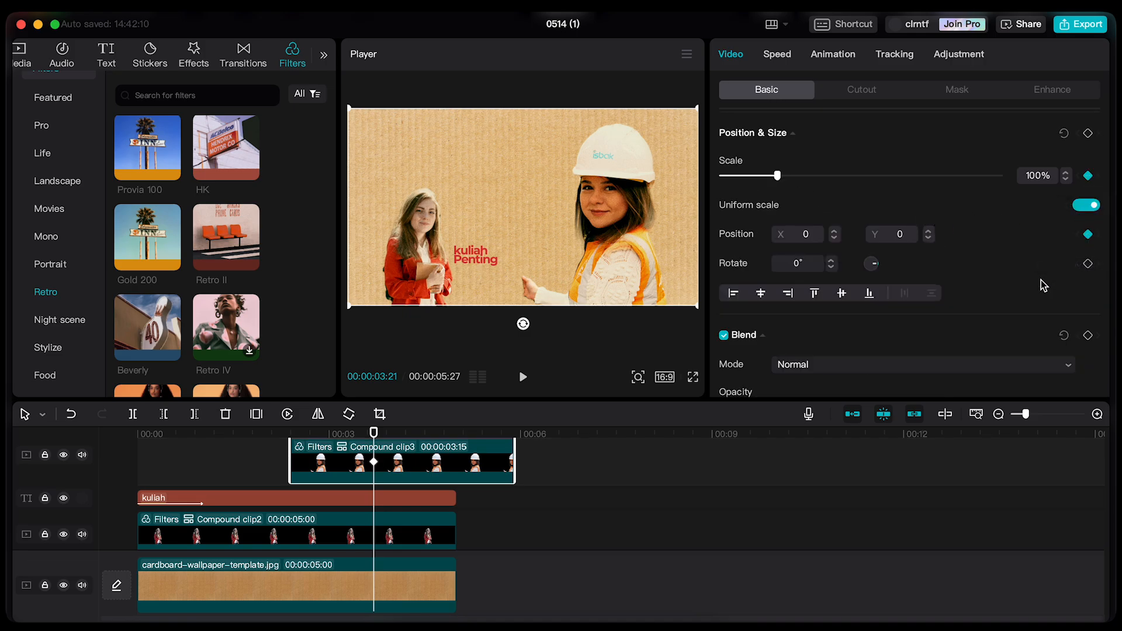
pyautogui.scroll(-2, 1042, 283)
pyautogui.click(1088, 352)
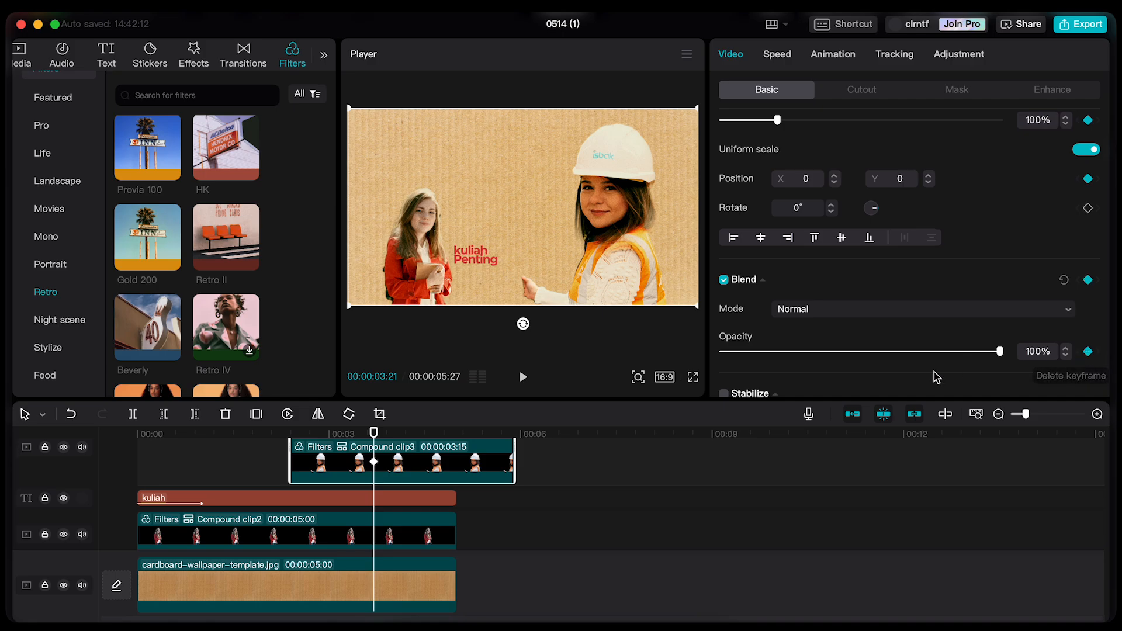
# - Nudge the end keyframes slightly earlier and set the helmeted woman's opacity to 20% at 00:00:02:14, near her clip's start
pyautogui.click(374, 463)
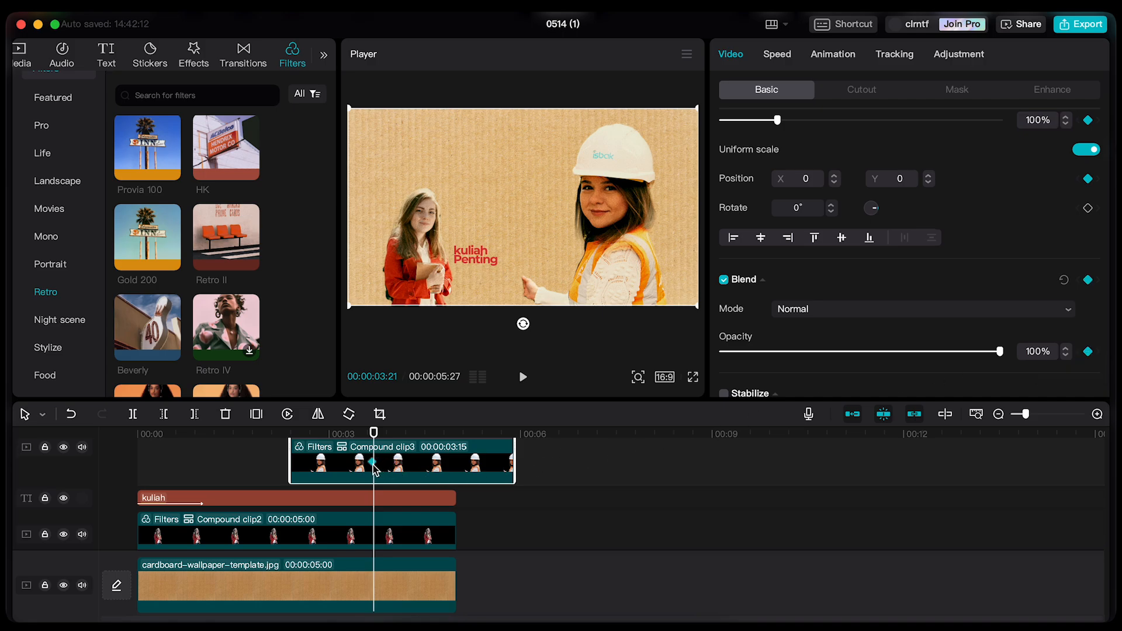
pyautogui.moveTo(377, 469); pyautogui.dragTo(305, 434)
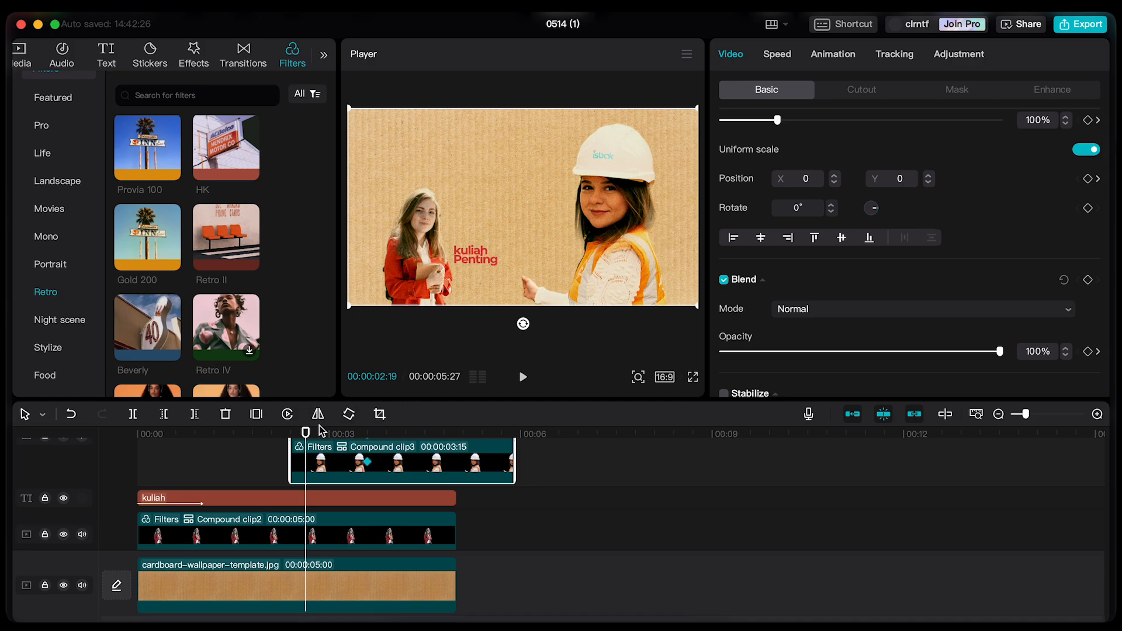
pyautogui.moveTo(309, 439); pyautogui.dragTo(297, 443)
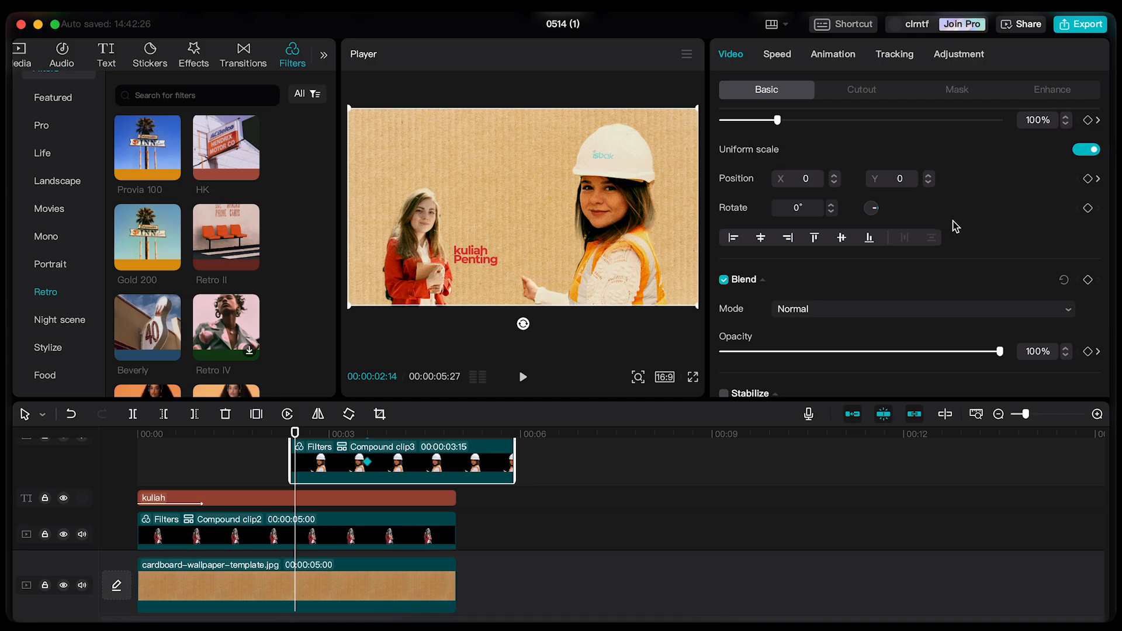
pyautogui.scroll(2, 955, 227)
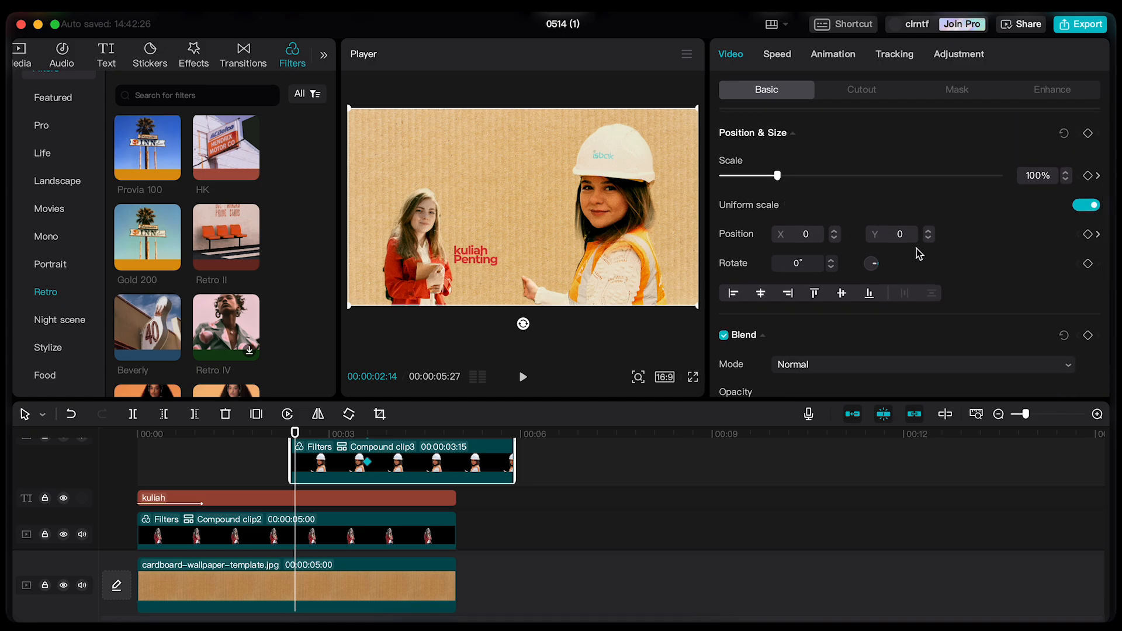
pyautogui.scroll(-4, 941, 271)
pyautogui.click(795, 296)
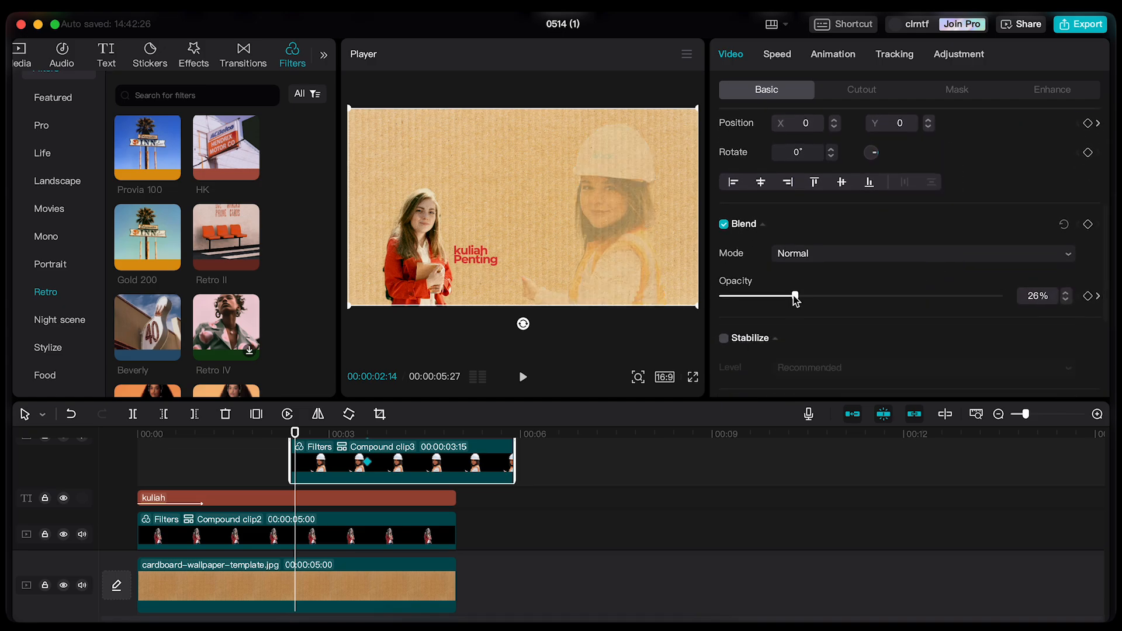
pyautogui.moveTo(795, 296)
pyautogui.mouseDown()
pyautogui.moveTo(757, 297)
pyautogui.moveTo(777, 297)
pyautogui.mouseUp()
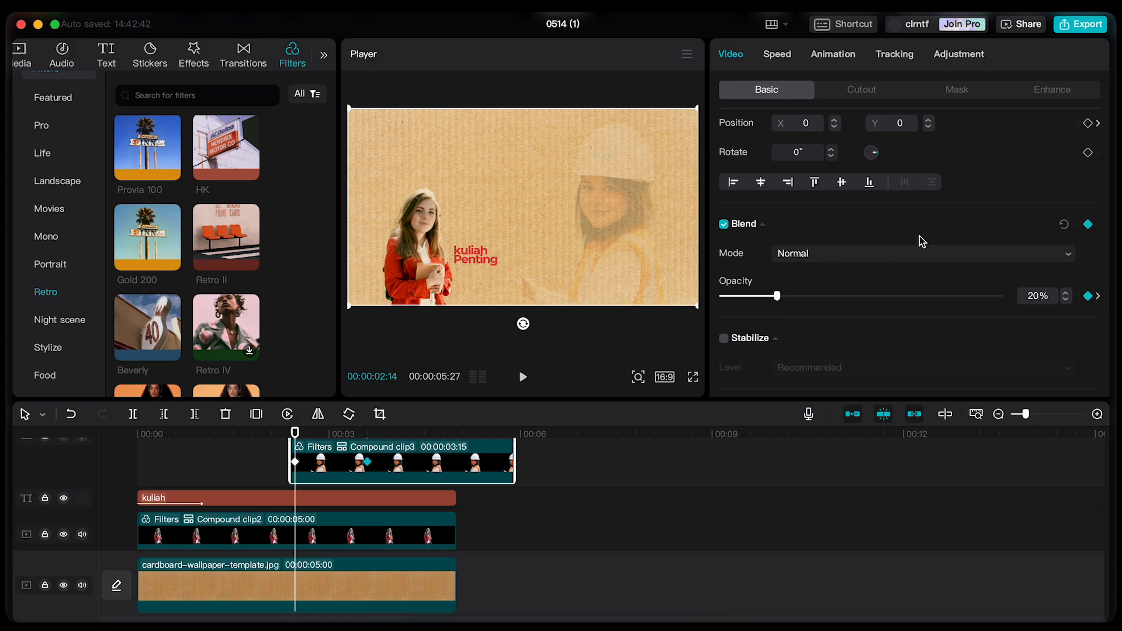
# - Scale the helmeted woman's compound clip to 178% and move it to X 654, Y 0 at 00:00:02:14
pyautogui.scroll(8, 905, 233)
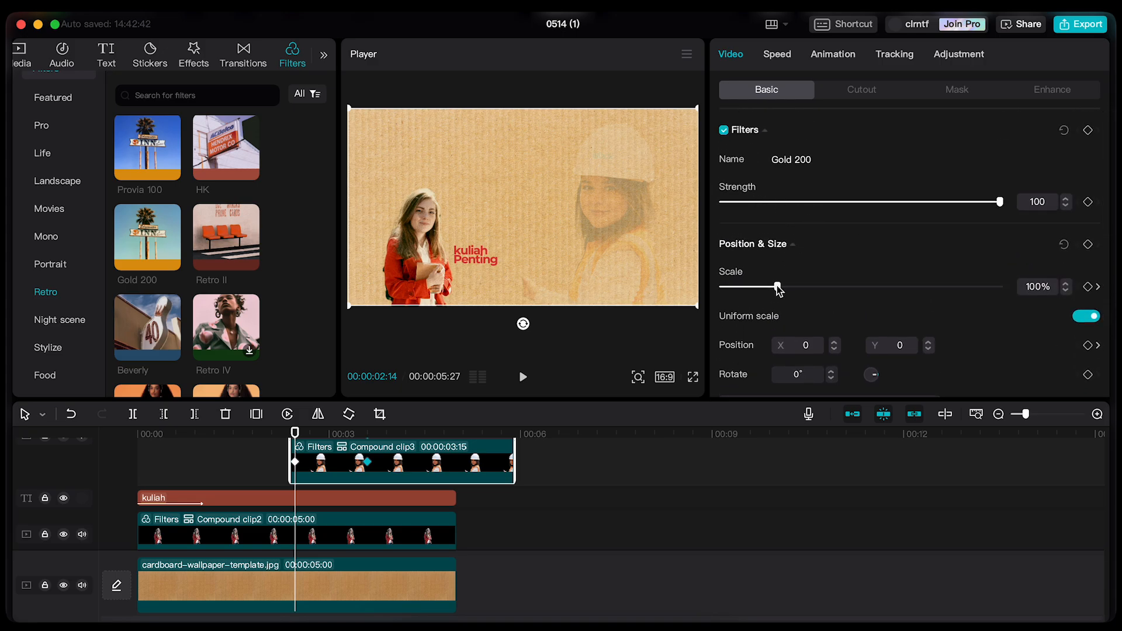
pyautogui.moveTo(778, 288); pyautogui.dragTo(821, 291)
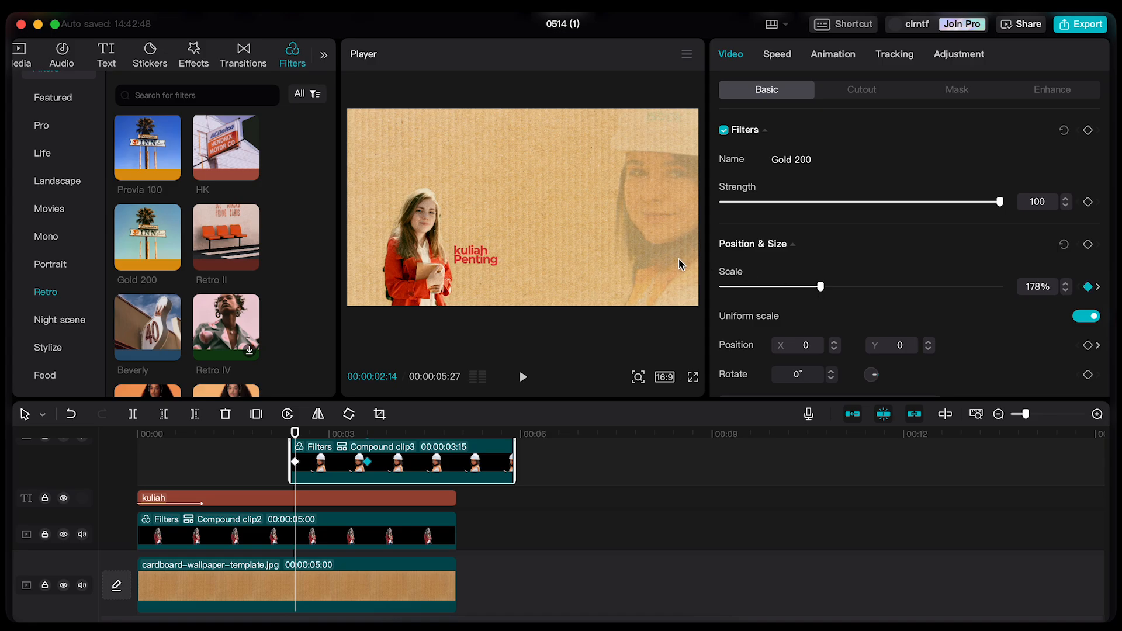
pyautogui.moveTo(679, 258); pyautogui.dragTo(719, 258)
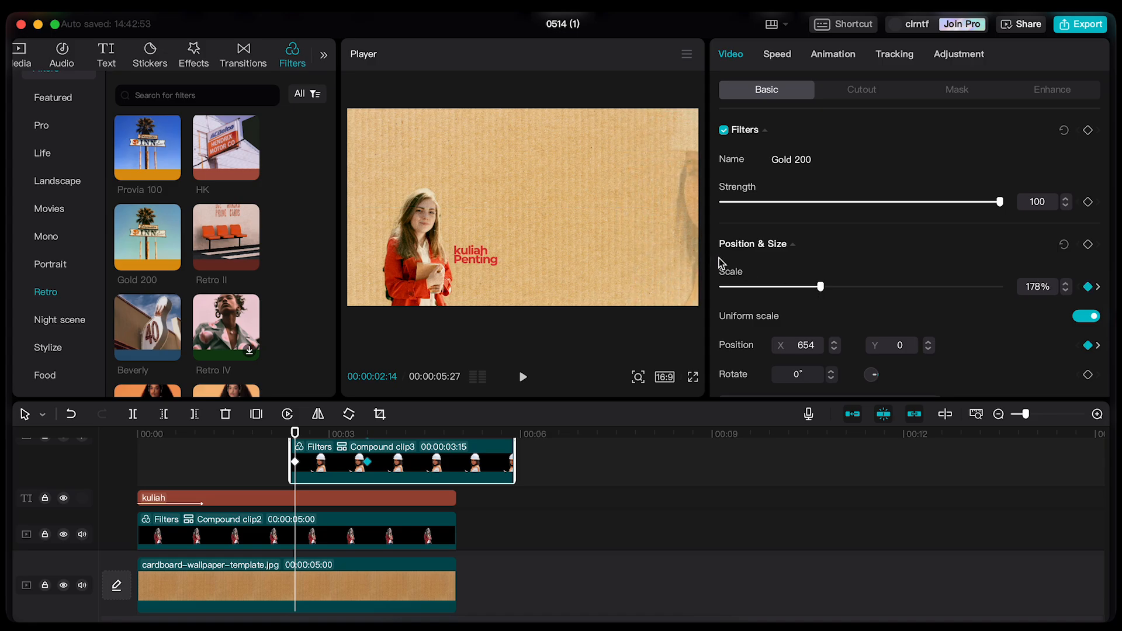
# - Move the helmeted woman's end keyframes earlier, to 00:00:03:01
pyautogui.moveTo(368, 465); pyautogui.dragTo(331, 465)
pyautogui.click(332, 435)
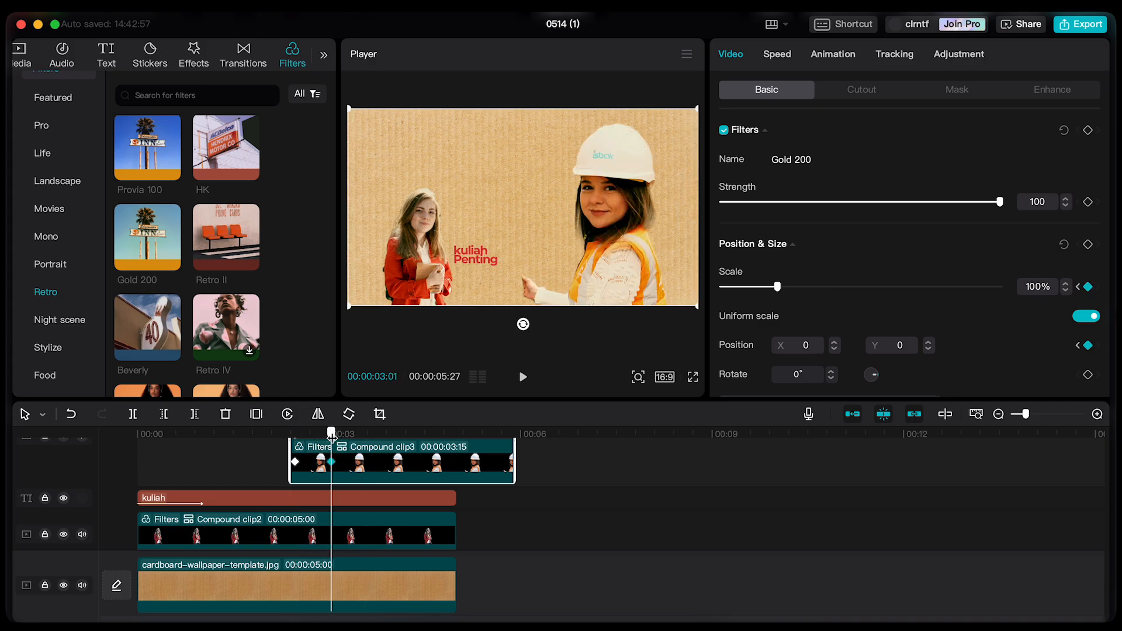
# - Set the helmeted woman's end keyframes to 108% scale and position X -222, Y 0, and move them to 00:00:03:03
pyautogui.moveTo(782, 290); pyautogui.dragTo(784, 290)
pyautogui.moveTo(559, 265); pyautogui.dragTo(601, 276)
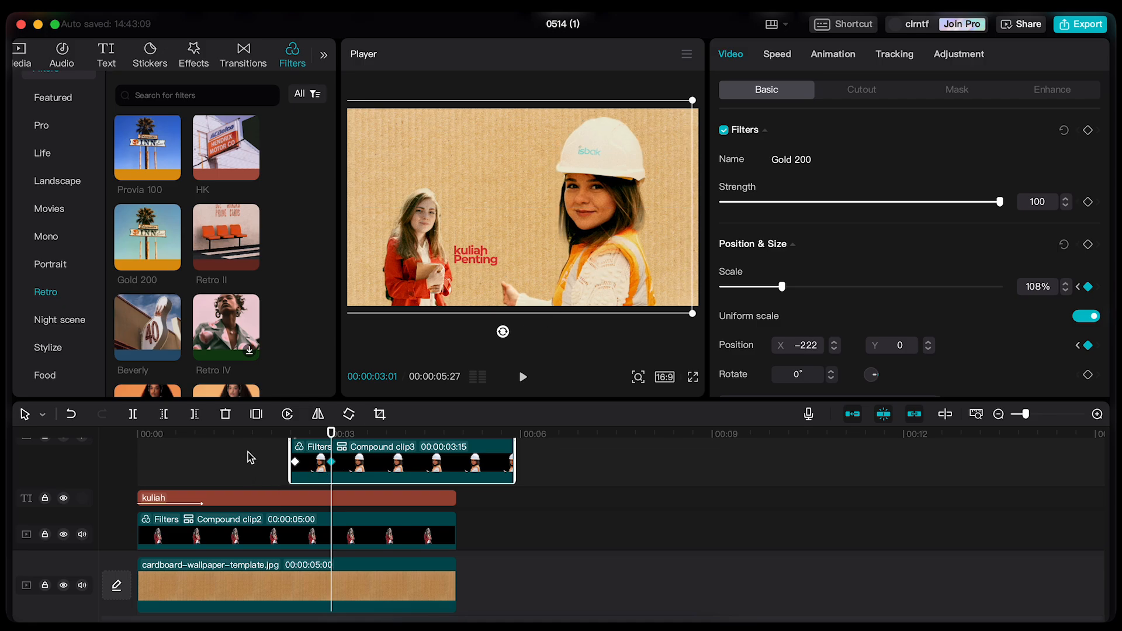
pyautogui.click(251, 451)
pyautogui.press('space')
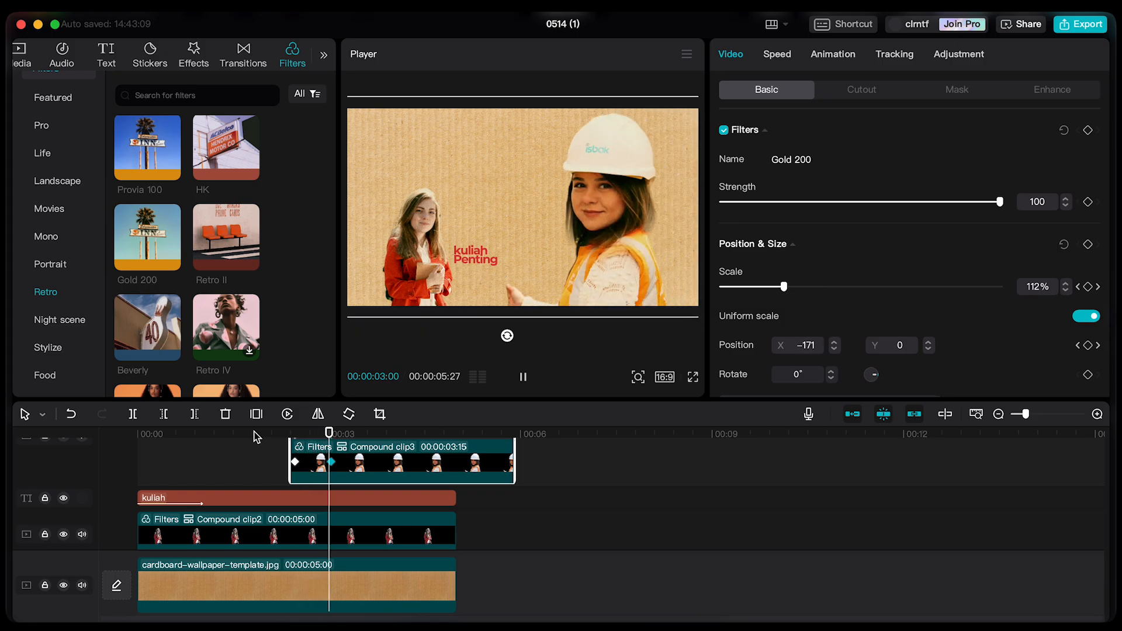
pyautogui.press('space')
pyautogui.moveTo(345, 434)
pyautogui.mouseDown()
pyautogui.moveTo(290, 435)
pyautogui.moveTo(327, 434)
pyautogui.mouseUp()
pyautogui.click(335, 463)
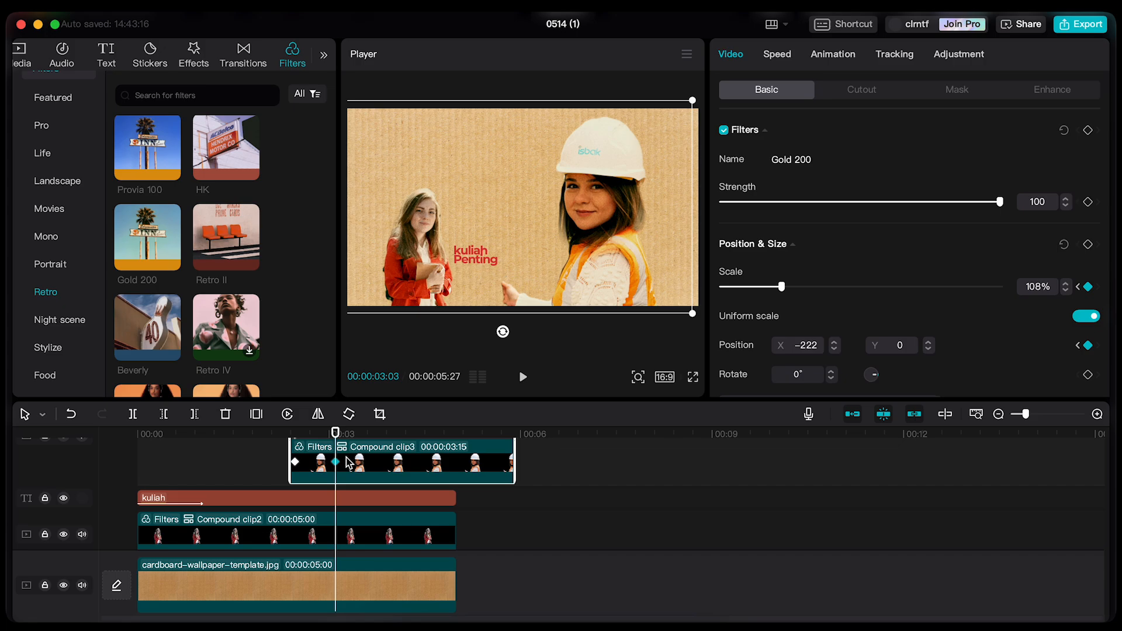
# - Apply the Quad Out graph to the opacity keyframes of the helmeted woman's compound clip
pyautogui.scroll(1, 349, 463)
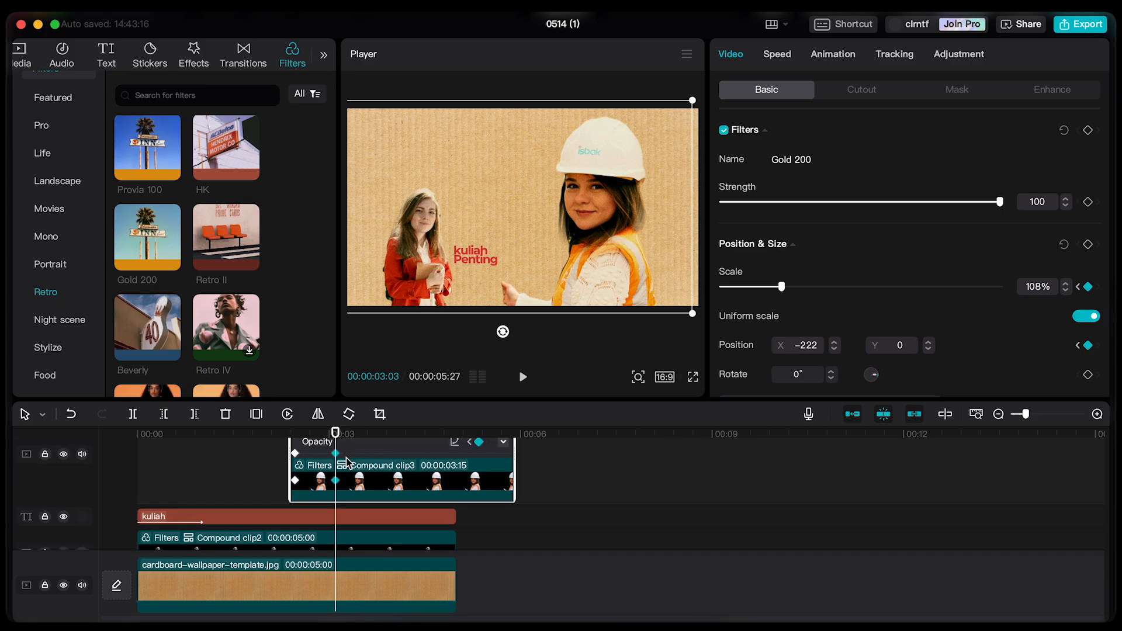
pyautogui.doubleClick(347, 463)
pyautogui.doubleClick(350, 463)
pyautogui.scroll(2, 355, 467)
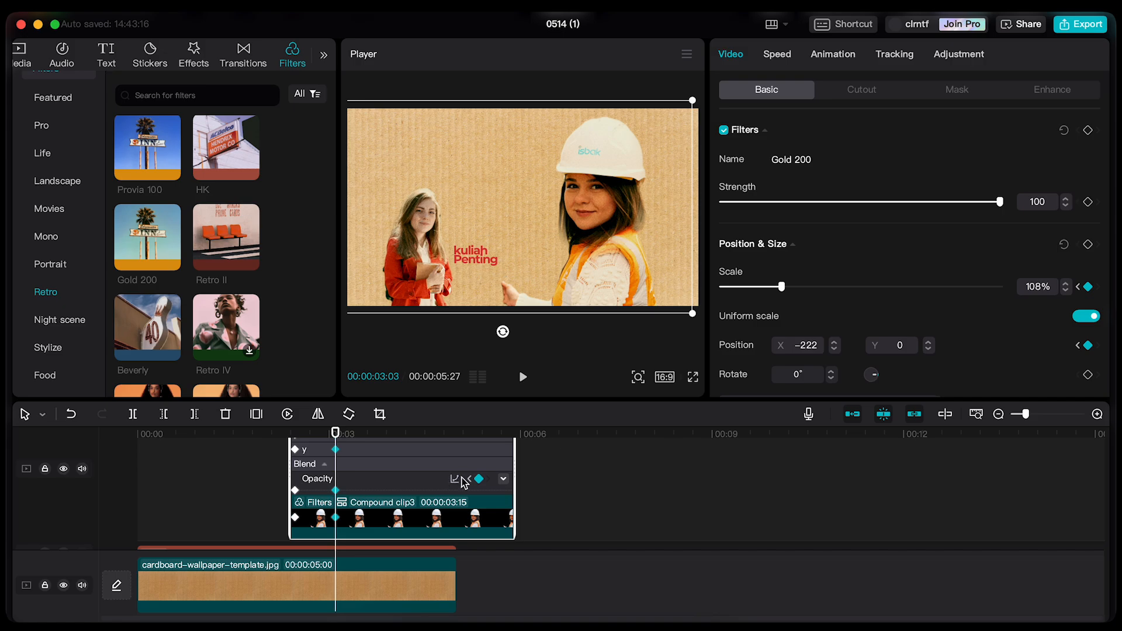
pyautogui.click(455, 479)
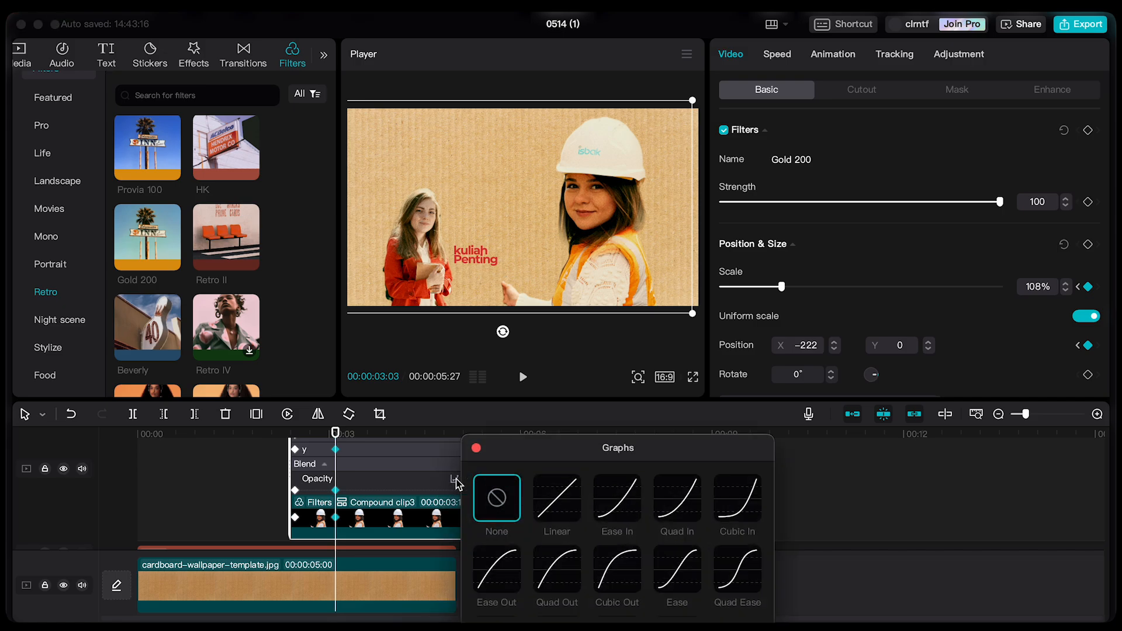
pyautogui.click(562, 568)
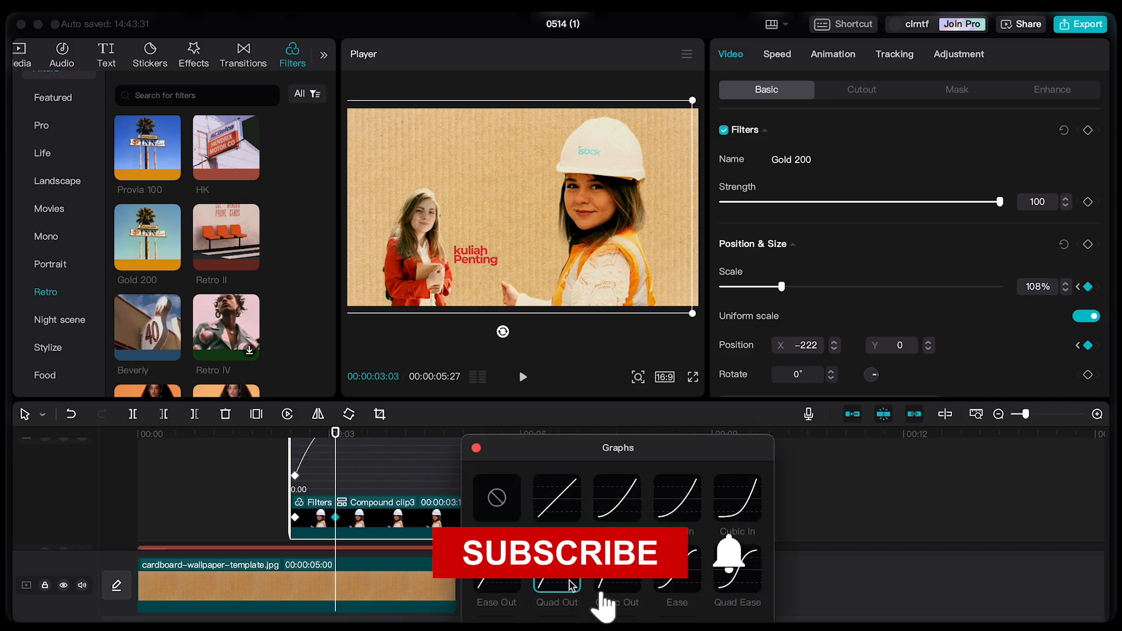
pyautogui.click(477, 447)
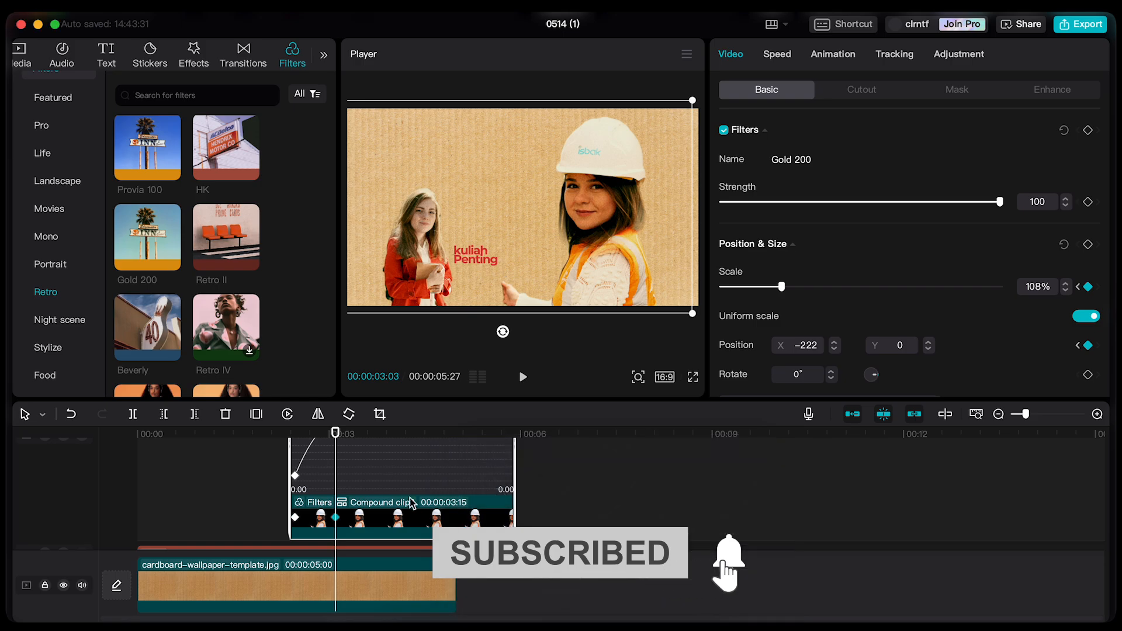
# - Check the Position & Size keyframes of the helmeted woman's clip and play back her entrance from 00:00:01:29
pyautogui.scroll(3, 350, 471)
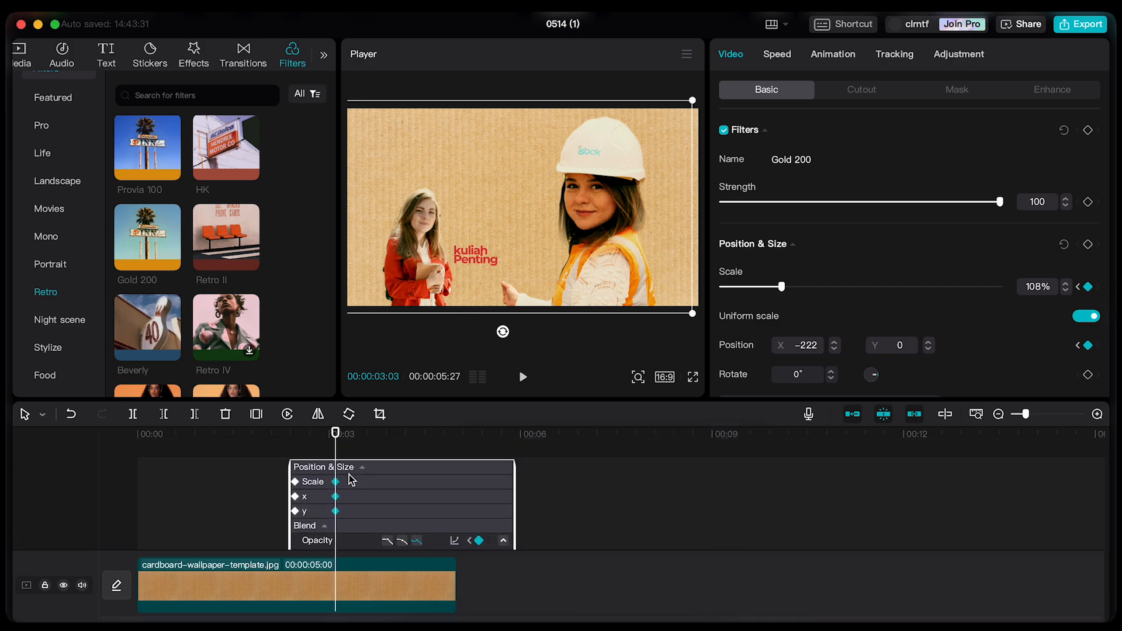
pyautogui.click(363, 468)
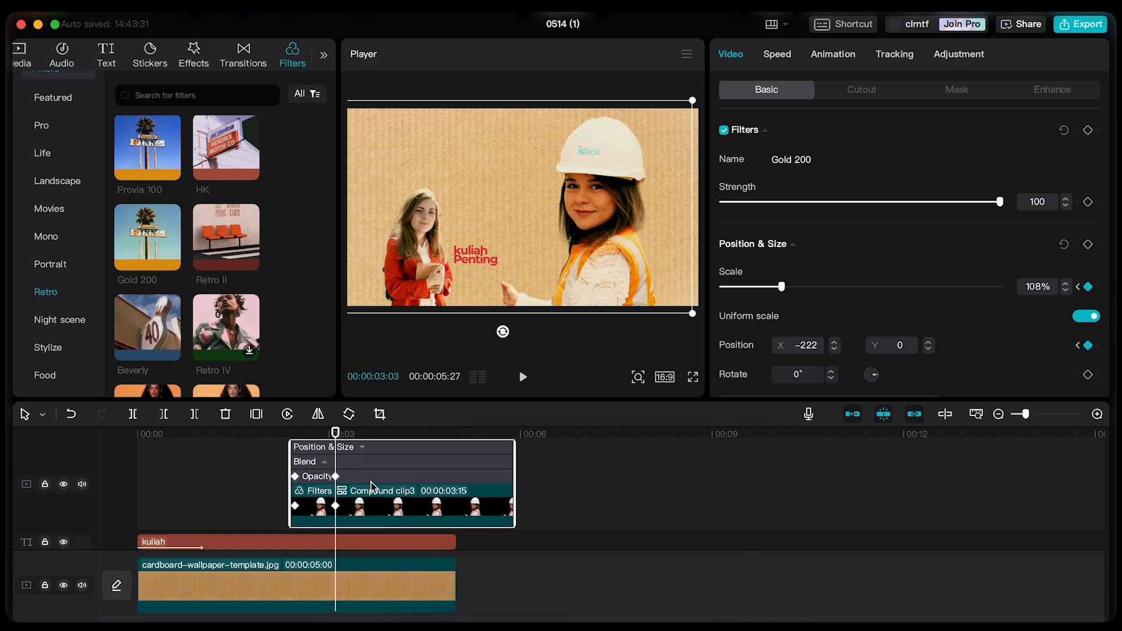
pyautogui.click(362, 447)
pyautogui.scroll(3, 360, 465)
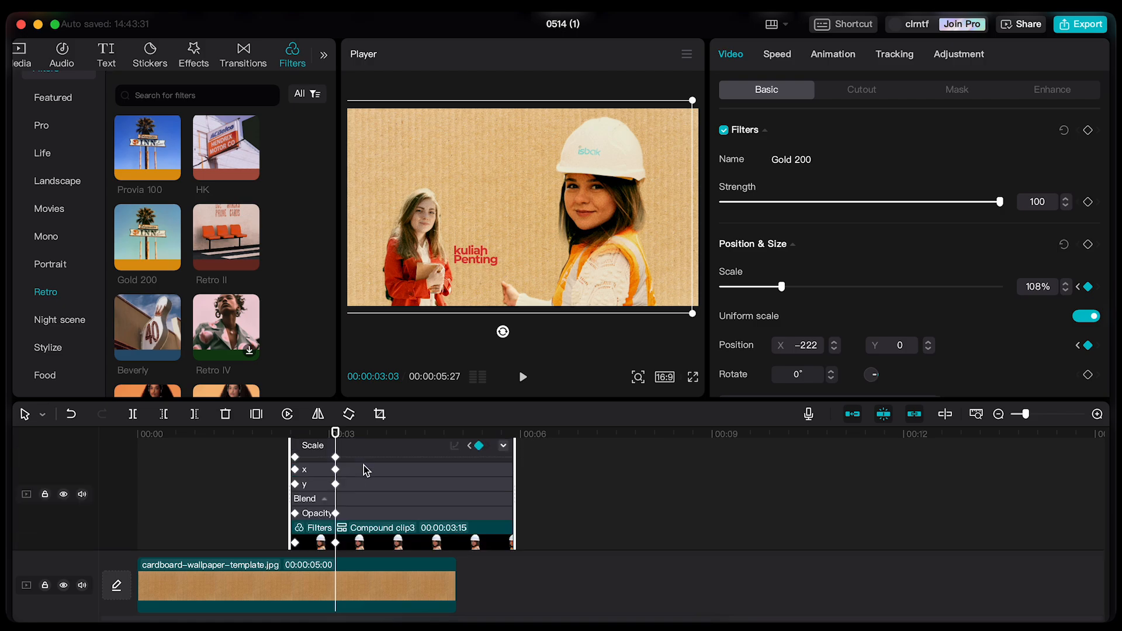
pyautogui.click(264, 442)
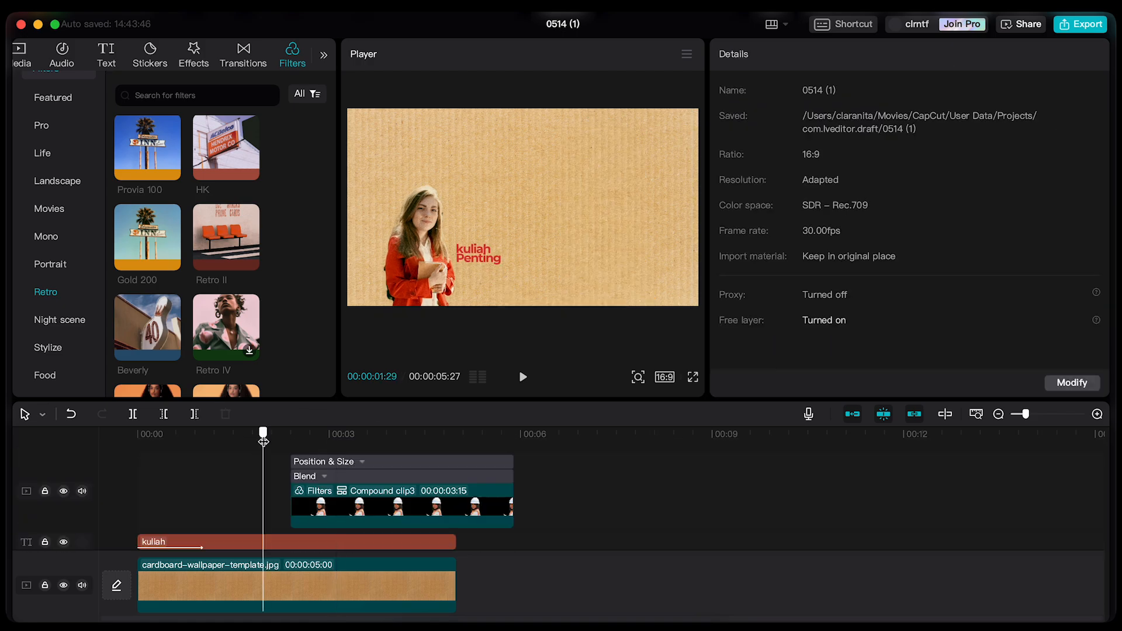
pyautogui.press('space')
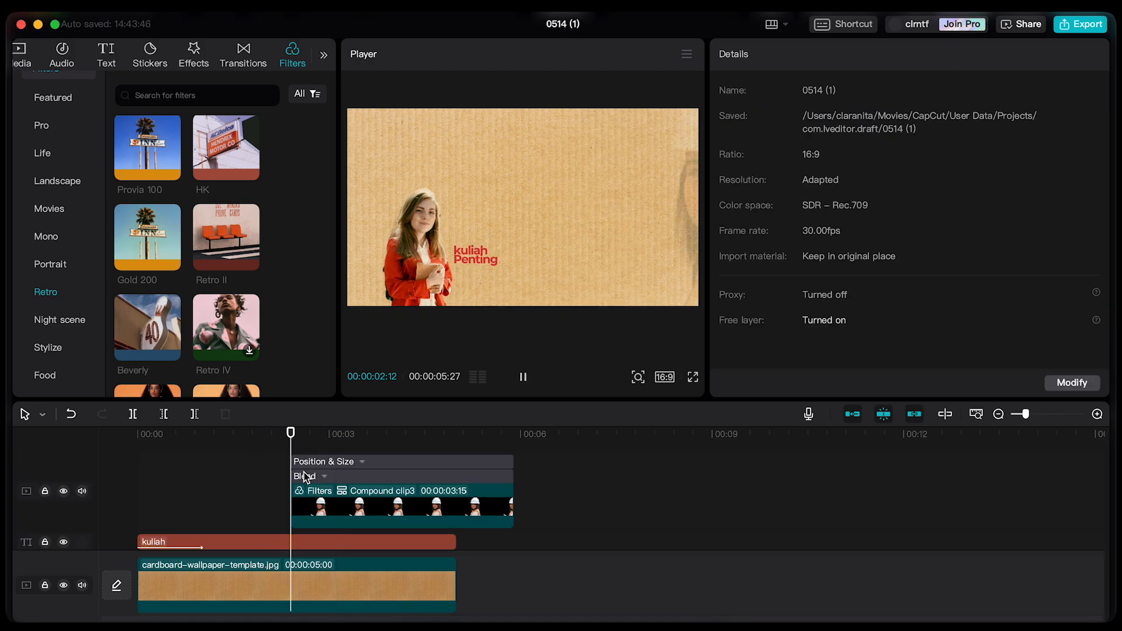
# - Move the helmeted woman's compound clip earlier so it ends just before the cardboard background does, and play the composition from the start
pyautogui.moveTo(229, 443); pyautogui.dragTo(240, 474)
pyautogui.moveTo(394, 494); pyautogui.dragTo(340, 498)
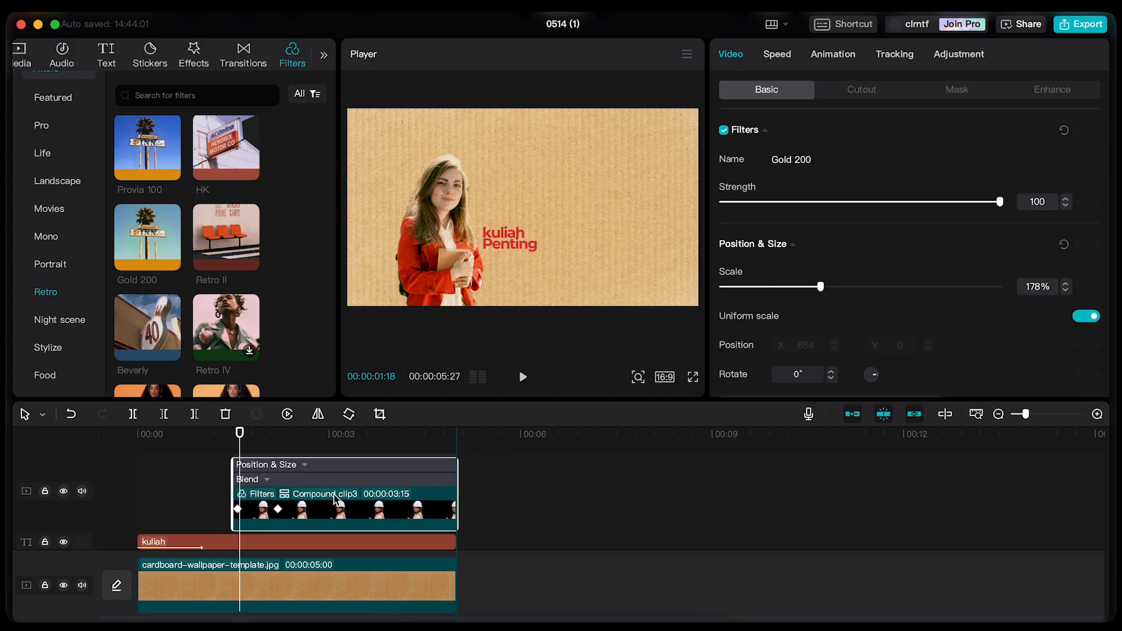
pyautogui.moveTo(335, 499); pyautogui.dragTo(329, 499)
pyautogui.moveTo(244, 442); pyautogui.dragTo(143, 466)
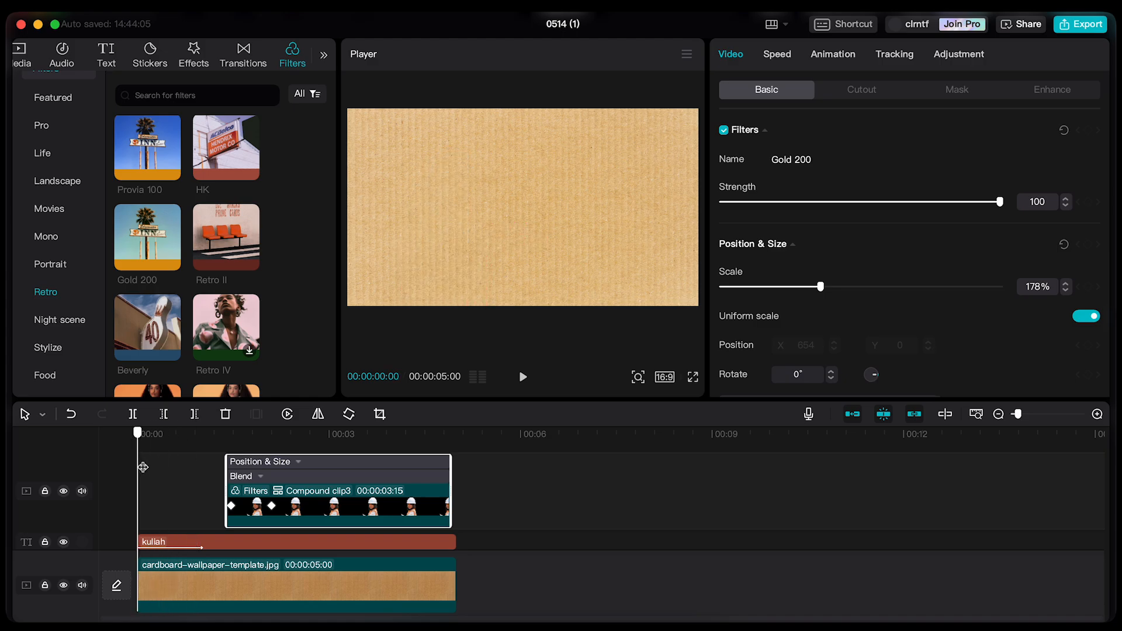
pyautogui.click(180, 499)
pyautogui.press('space')
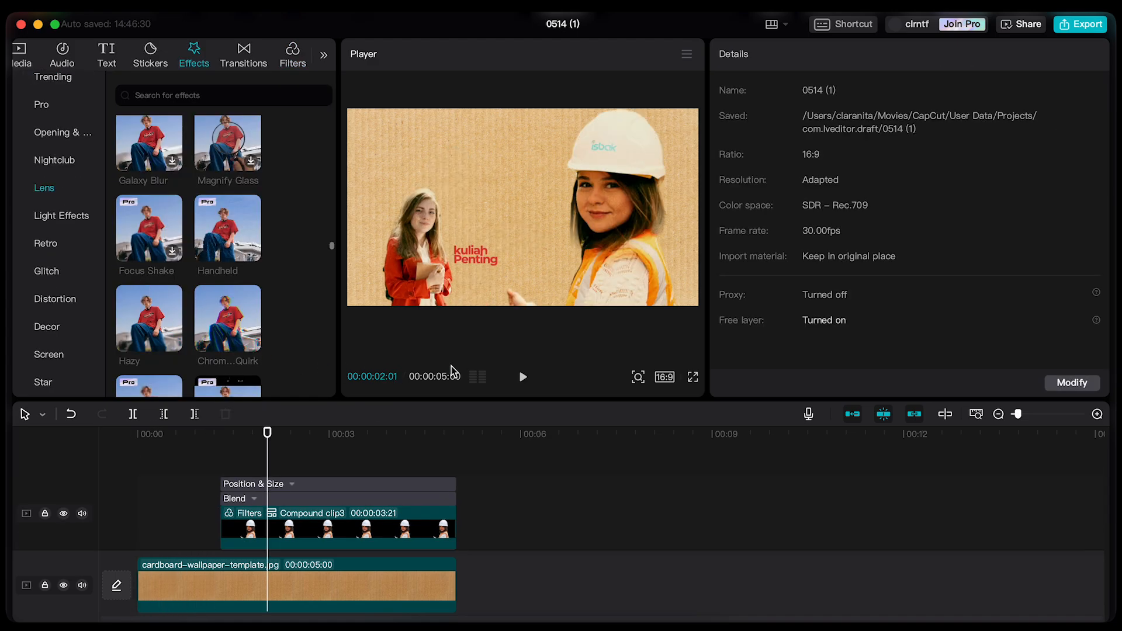
# - Add the Hazy lens effect on its own track from the start and extend it to the end of the cardboard background
pyautogui.click(260, 439)
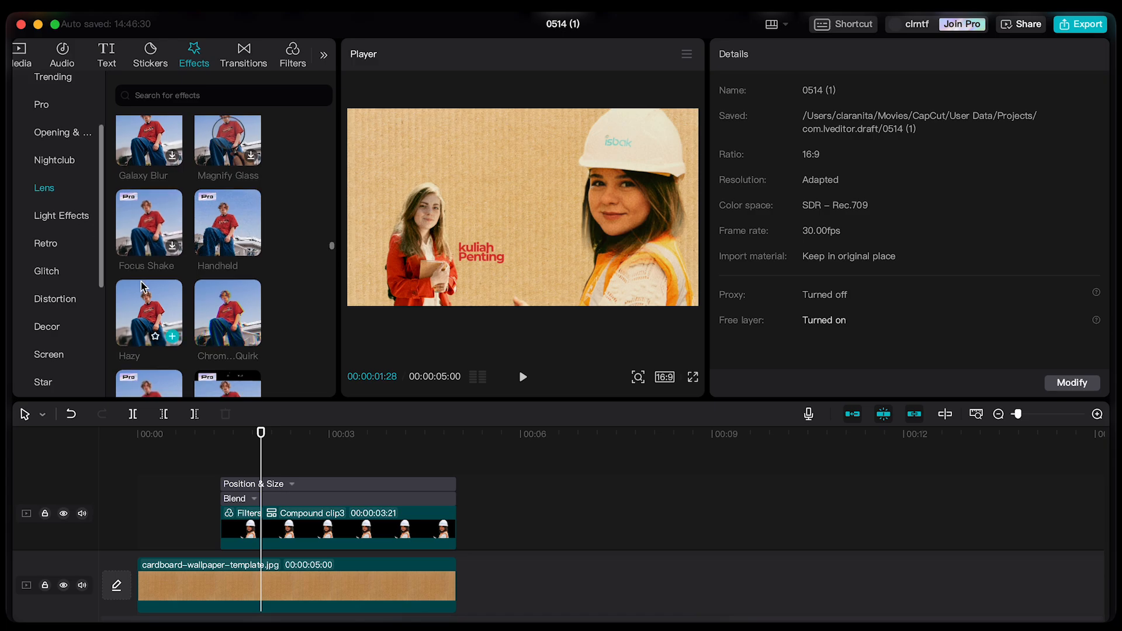
pyautogui.scroll(-2, 173, 317)
pyautogui.moveTo(173, 261)
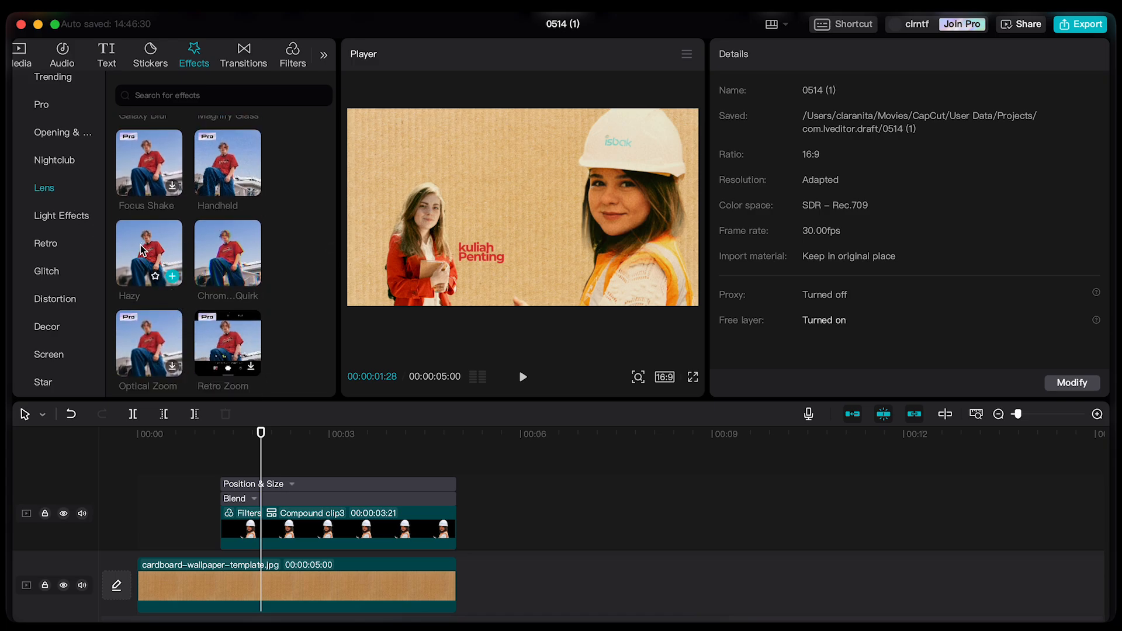
pyautogui.moveTo(141, 251)
pyautogui.mouseDown()
pyautogui.moveTo(213, 328)
pyautogui.moveTo(246, 452)
pyautogui.moveTo(237, 471)
pyautogui.moveTo(121, 468)
pyautogui.mouseUp()
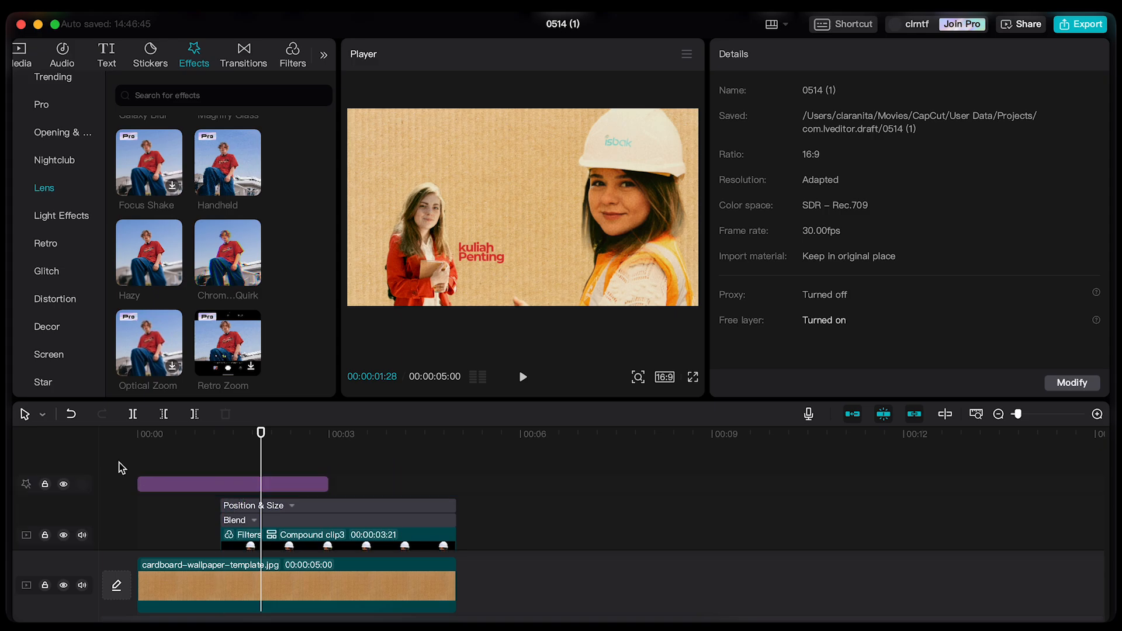
pyautogui.moveTo(329, 484); pyautogui.dragTo(457, 501)
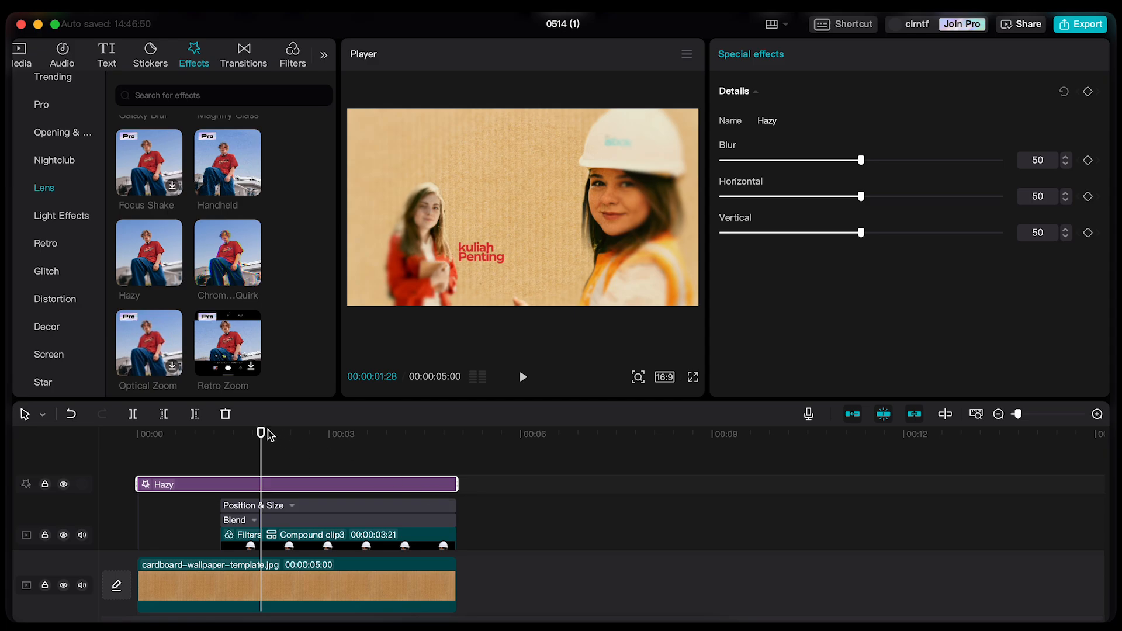
# - Set the Hazy effect's Blur to 32 and Horizontal to 51, judging it at 00:00:02:15
pyautogui.moveTo(264, 433); pyautogui.dragTo(296, 465)
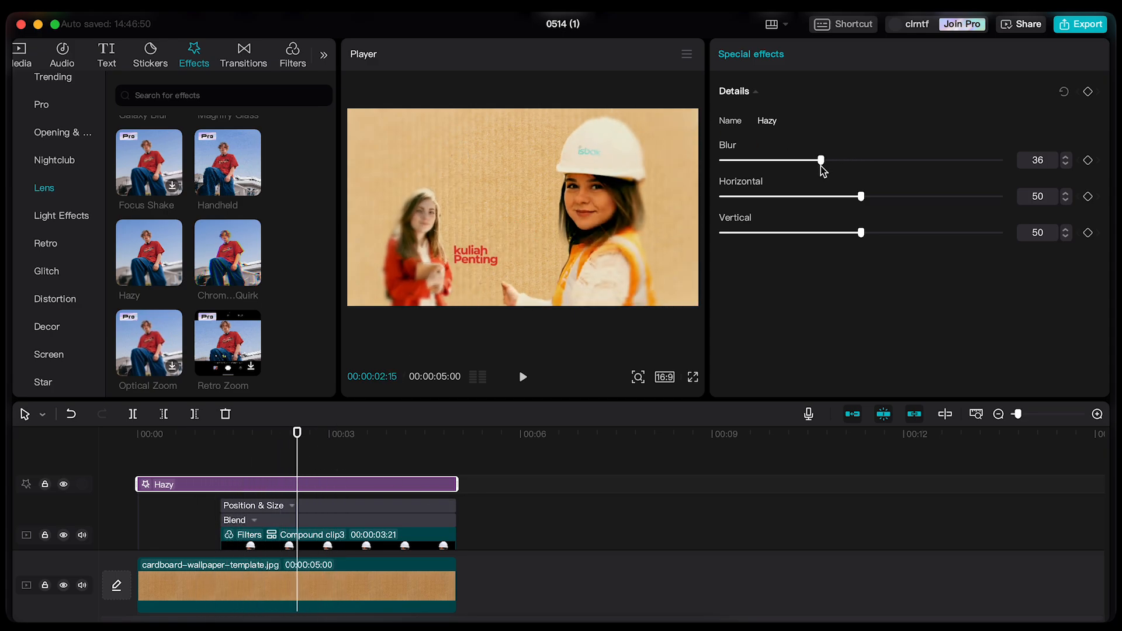
pyautogui.moveTo(820, 166); pyautogui.dragTo(811, 171)
pyautogui.moveTo(861, 197)
pyautogui.mouseDown()
pyautogui.moveTo(818, 201)
pyautogui.moveTo(864, 203)
pyautogui.mouseUp()
pyautogui.moveTo(811, 162); pyautogui.dragTo(813, 161)
# - Shift the helmeted woman's compound clip slightly later so that it ends at 00:00:05:03
pyautogui.scroll(-3, 336, 514)
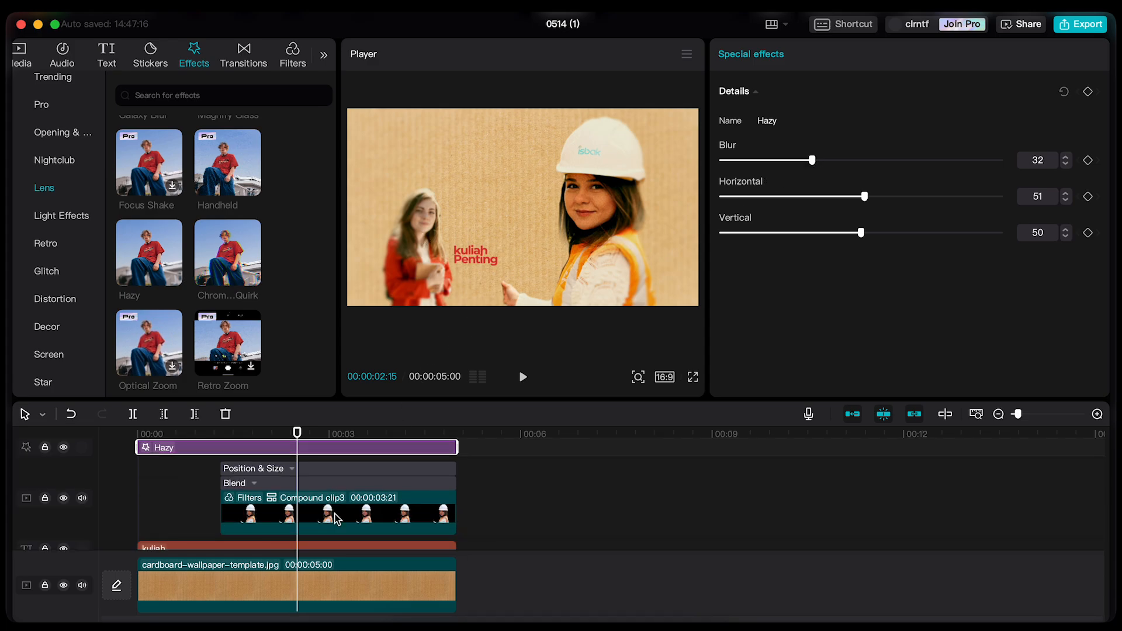
pyautogui.scroll(-2, 333, 518)
pyautogui.click(183, 436)
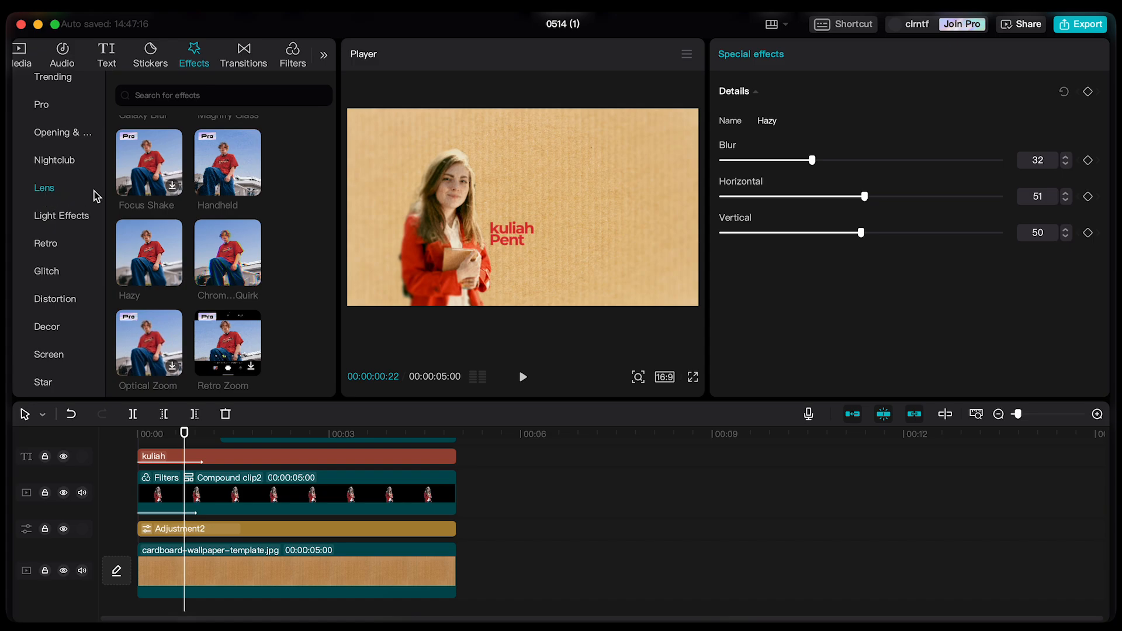
pyautogui.scroll(1, 162, 300)
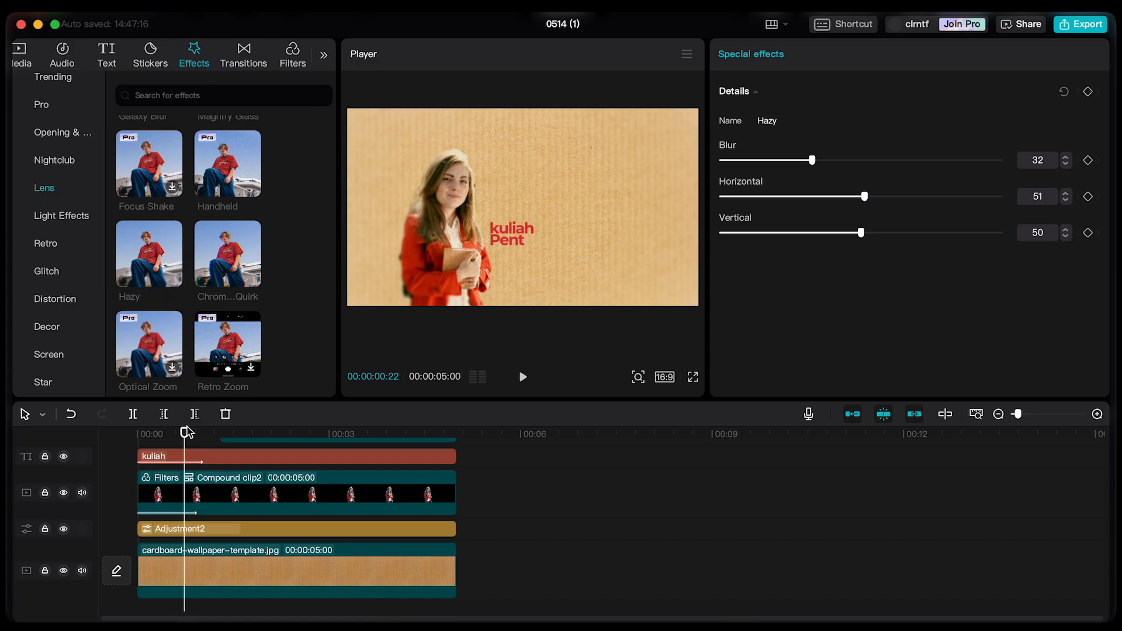
pyautogui.moveTo(184, 436); pyautogui.dragTo(227, 443)
pyautogui.moveTo(200, 445); pyautogui.dragTo(245, 455)
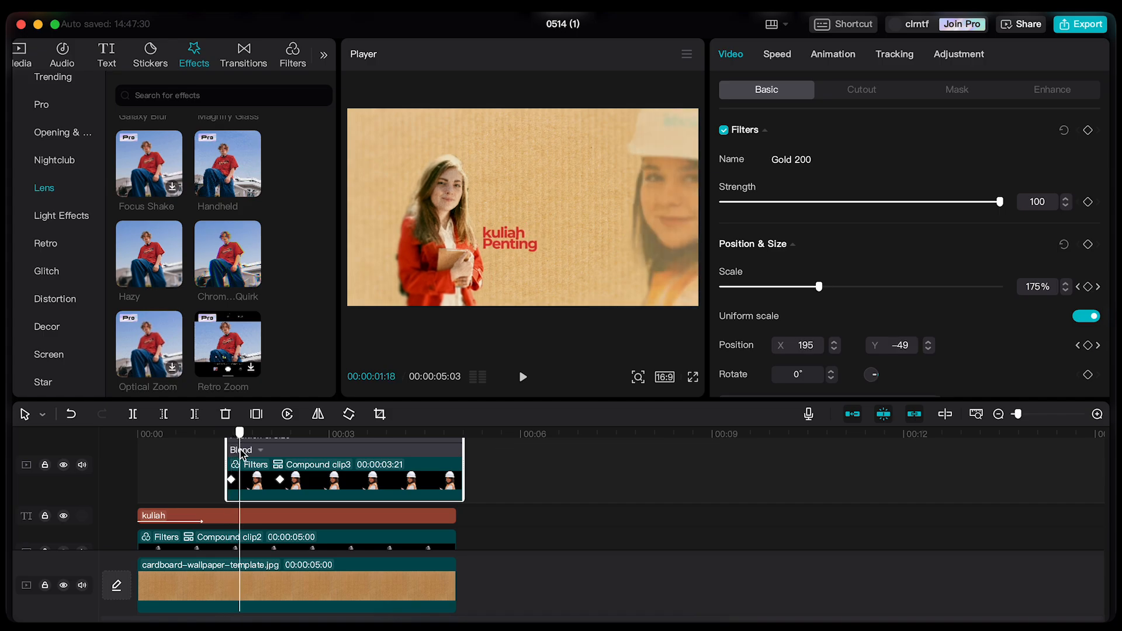
# - Find the Blur effect among the Lens effects and apply it to the red-jacketed woman's compound clip
pyautogui.click(263, 518)
pyautogui.scroll(-2, 261, 549)
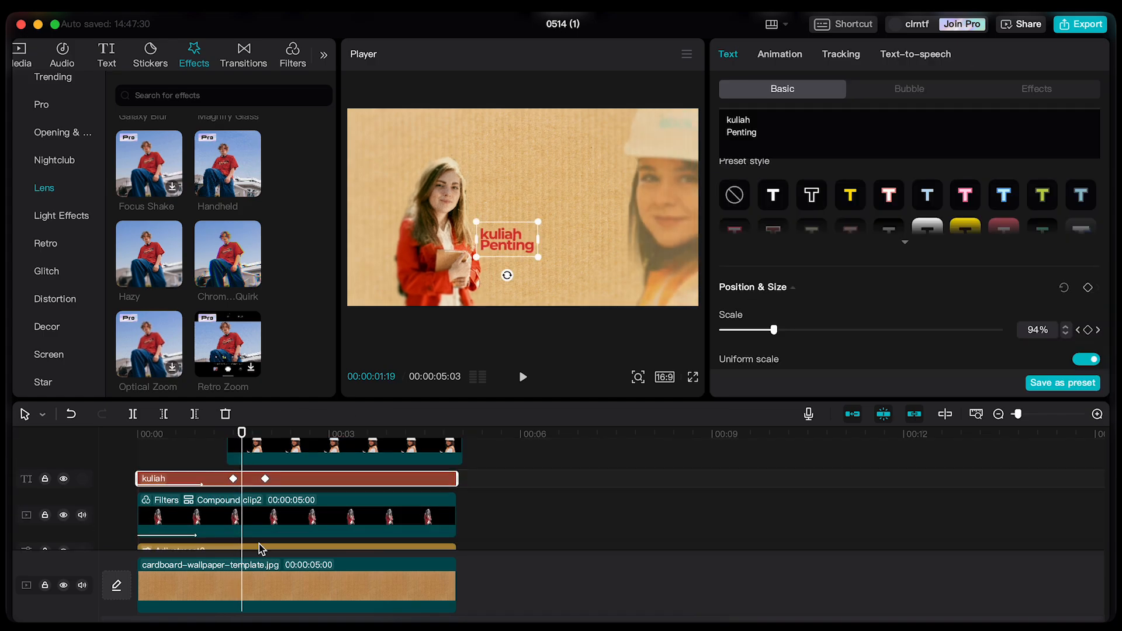
pyautogui.click(255, 506)
pyautogui.click(271, 483)
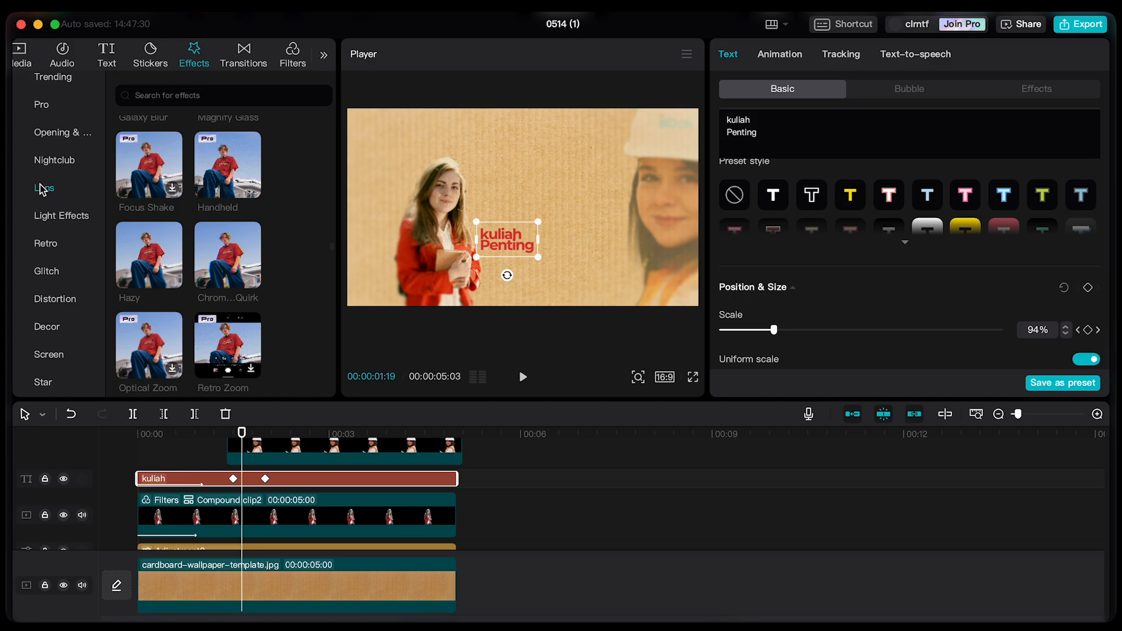
pyautogui.scroll(-3, 163, 292)
pyautogui.scroll(-8, 167, 285)
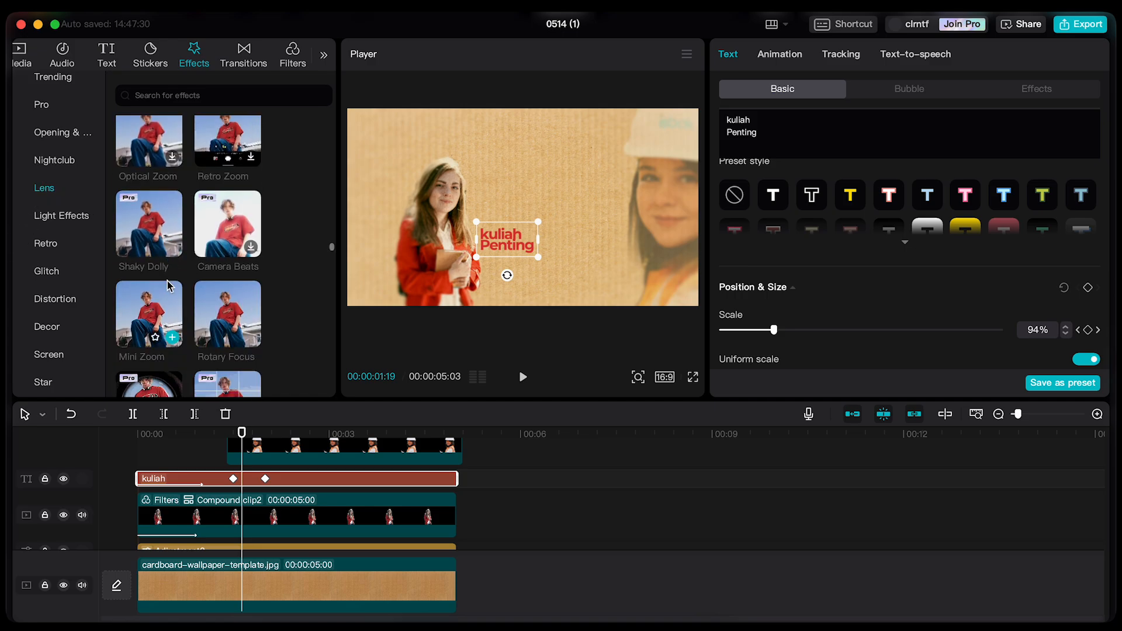
pyautogui.scroll(-10, 168, 285)
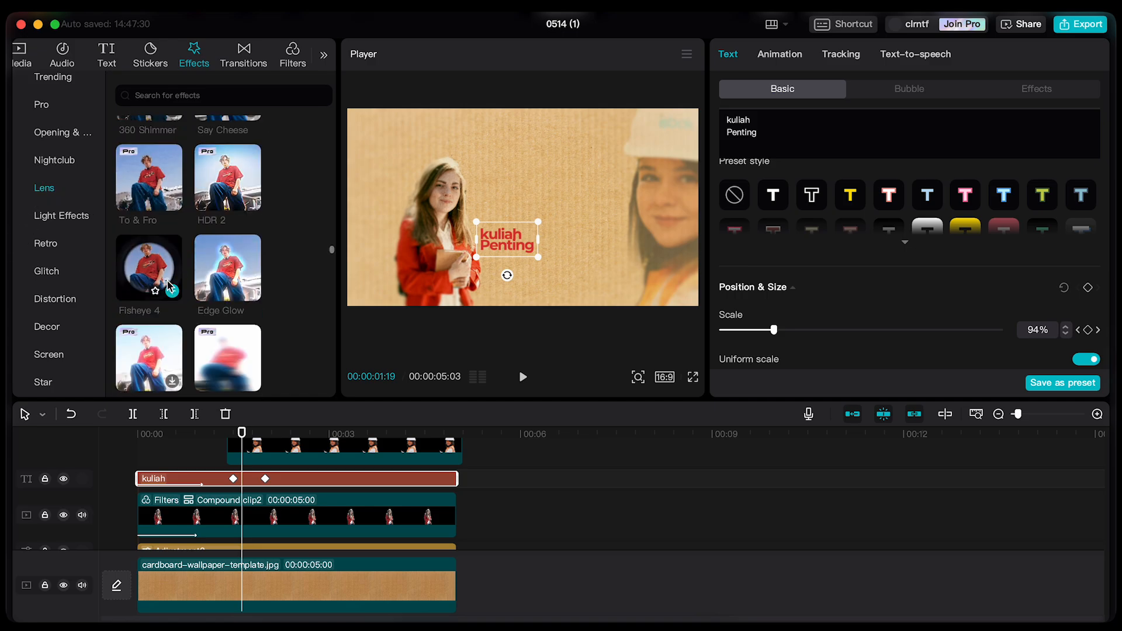
pyautogui.scroll(-5, 167, 285)
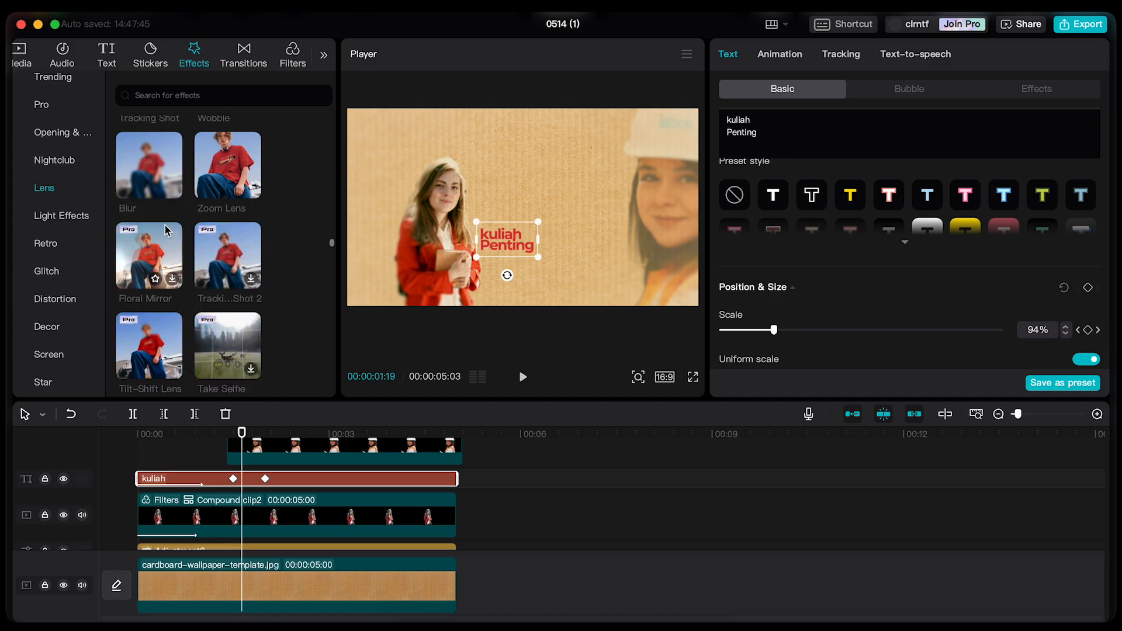
pyautogui.click(270, 480)
pyautogui.click(270, 466)
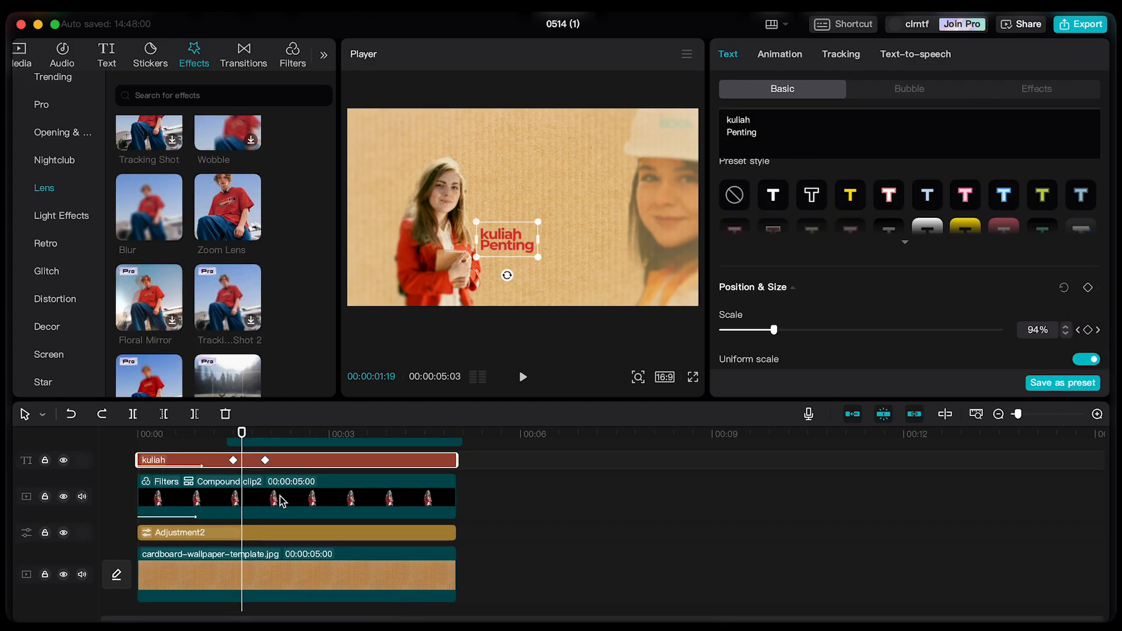
pyautogui.click(286, 498)
pyautogui.moveTo(148, 206); pyautogui.dragTo(247, 503)
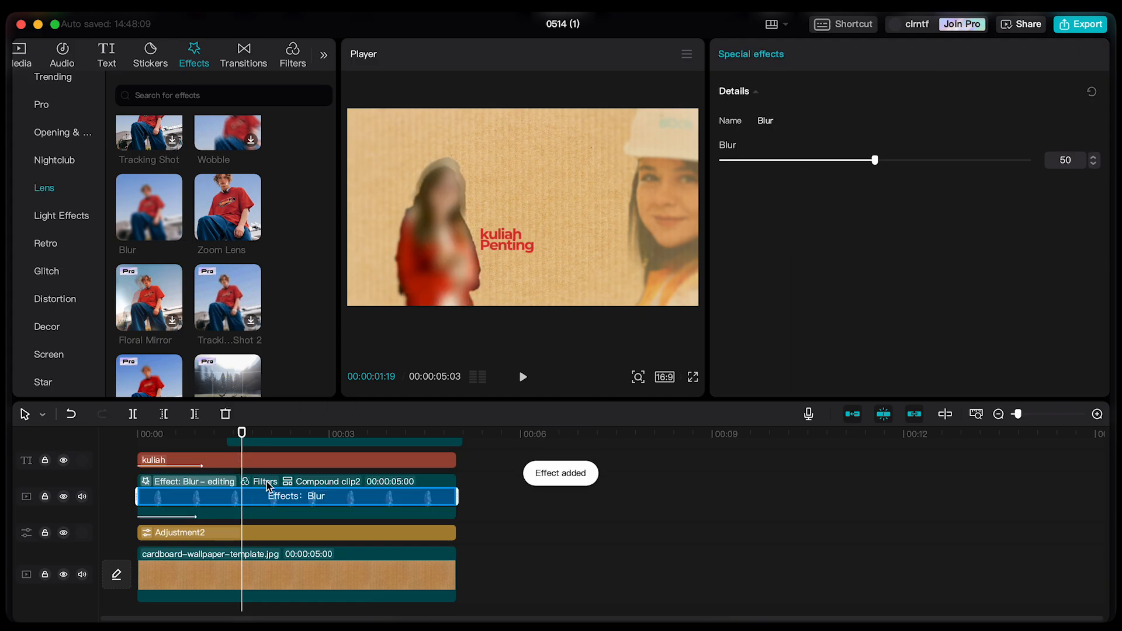
# - Lower the Blur effect's strength to 5 and trim its start to about 00:00:01:24 on the red-jacketed woman's clip
pyautogui.moveTo(807, 159); pyautogui.dragTo(733, 176)
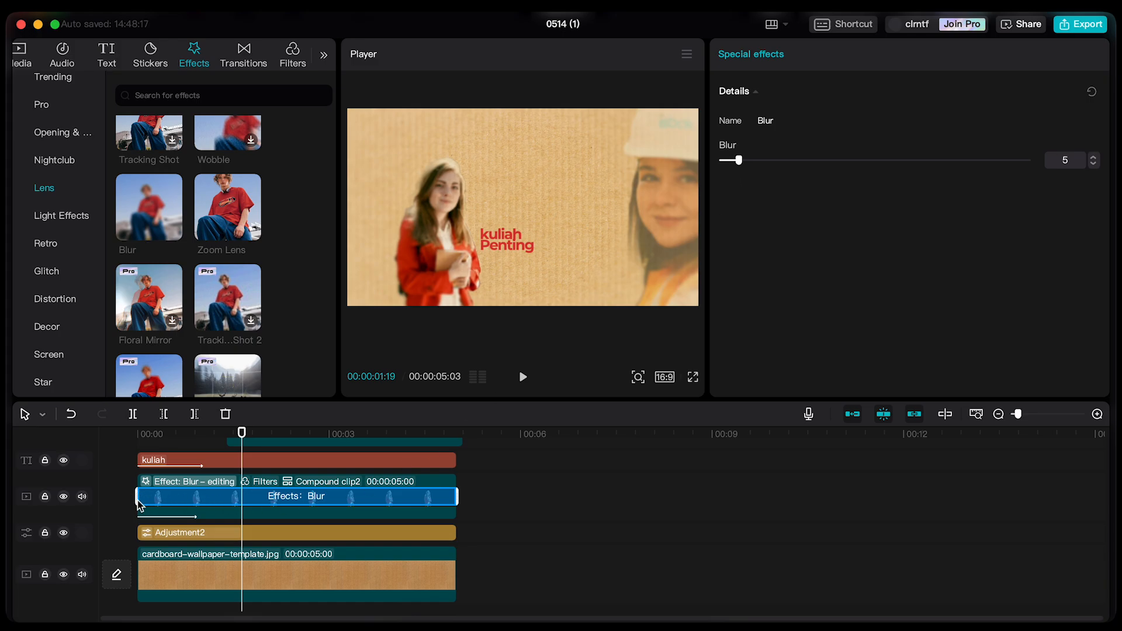
pyautogui.moveTo(139, 497); pyautogui.dragTo(258, 506)
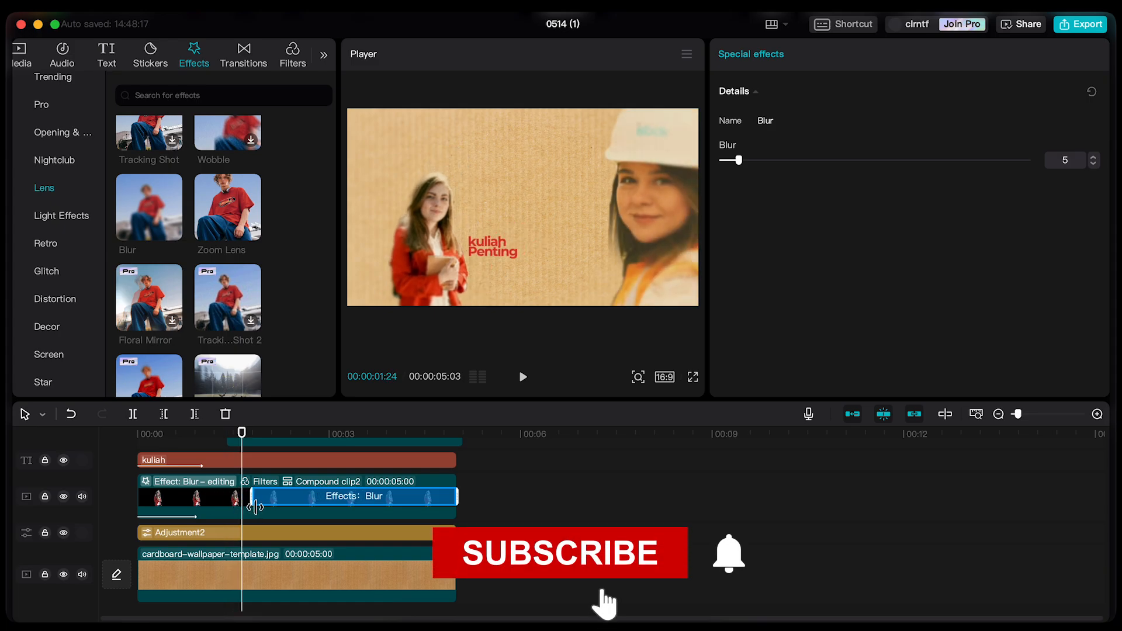
pyautogui.moveTo(248, 438); pyautogui.dragTo(259, 443)
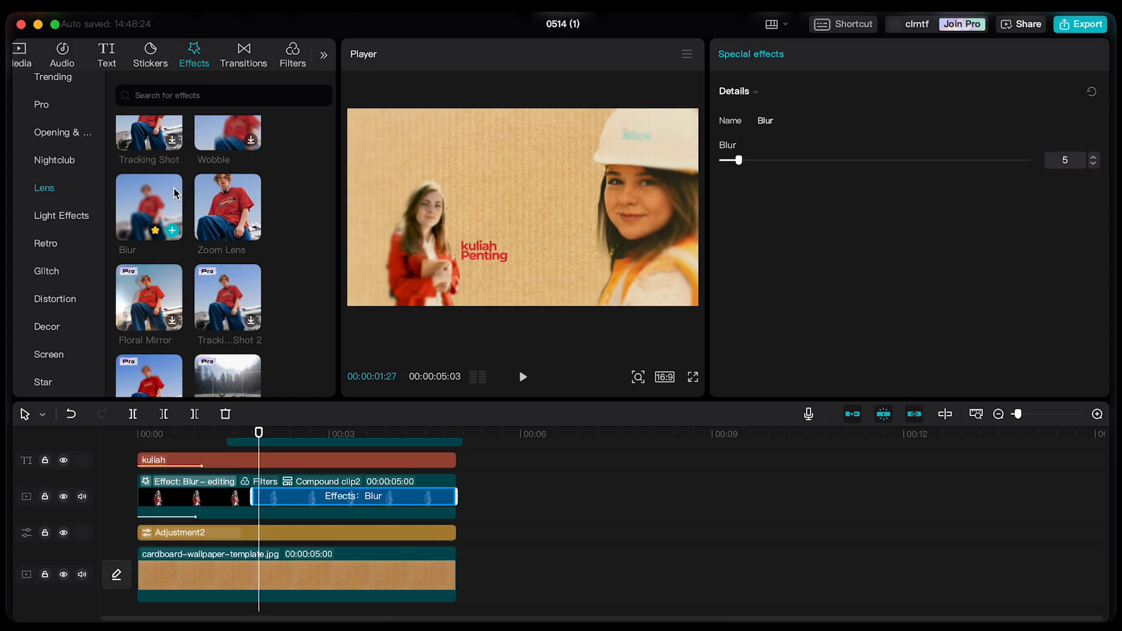
# - Browse the Retro effects and preview Noise 1, Film Frame, Black Noise and Retro DV 3 on the composition
pyautogui.click(260, 451)
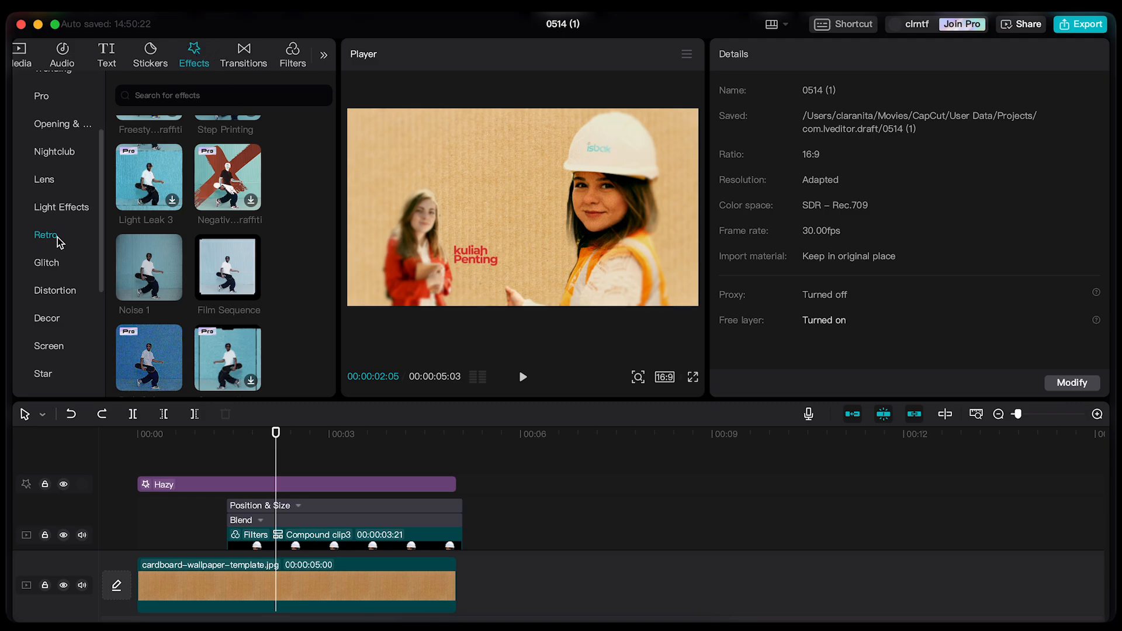
pyautogui.click(167, 266)
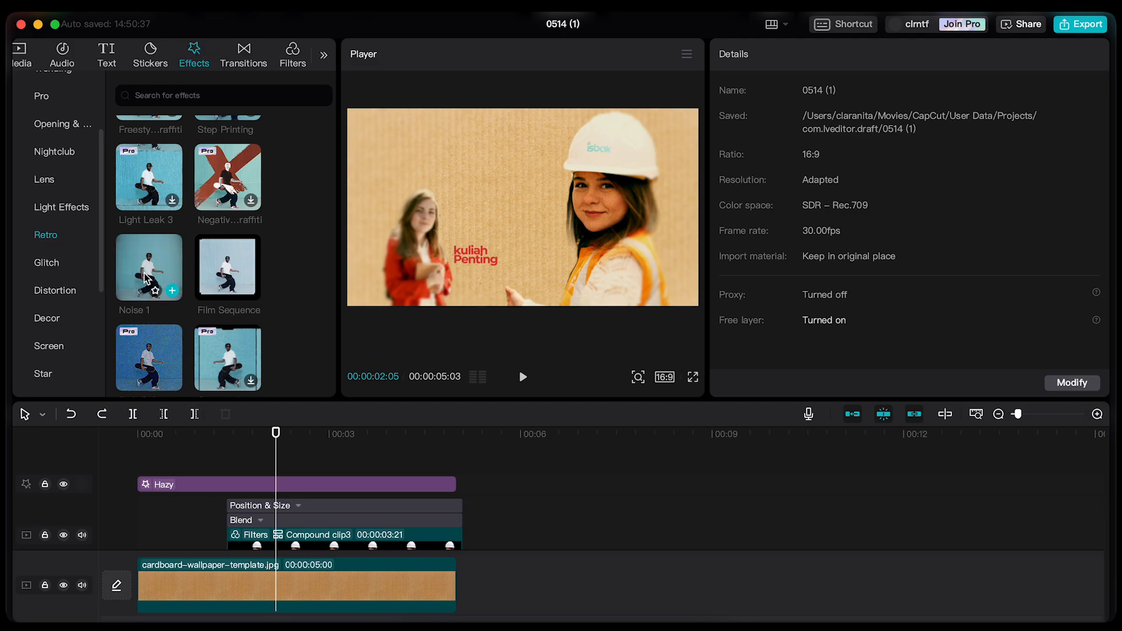
pyautogui.scroll(10, 211, 269)
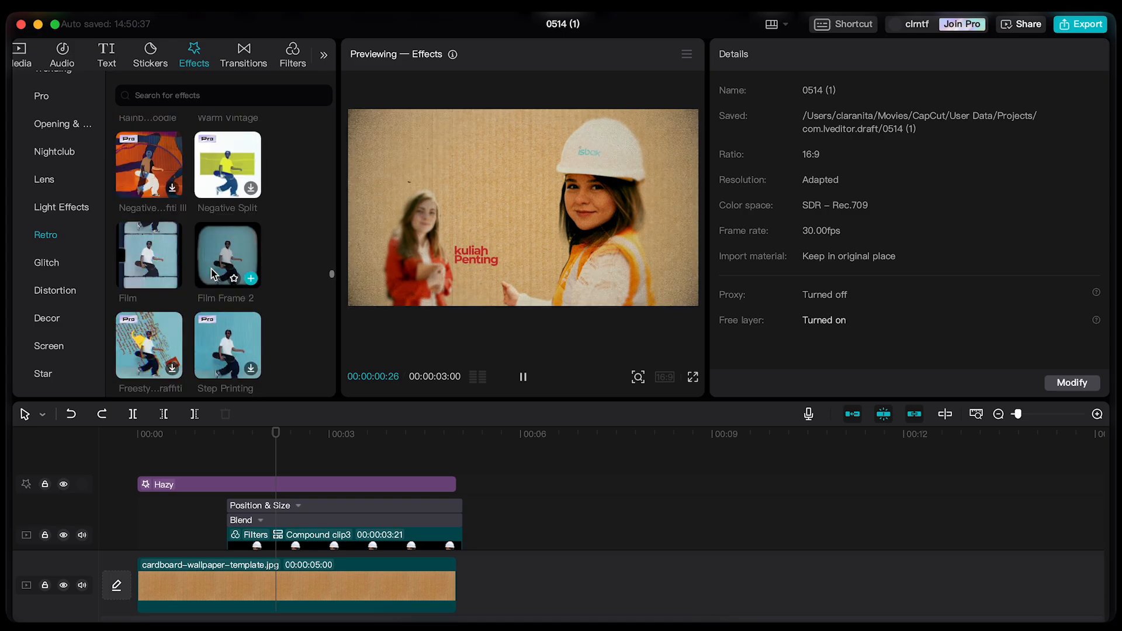
pyautogui.click(154, 269)
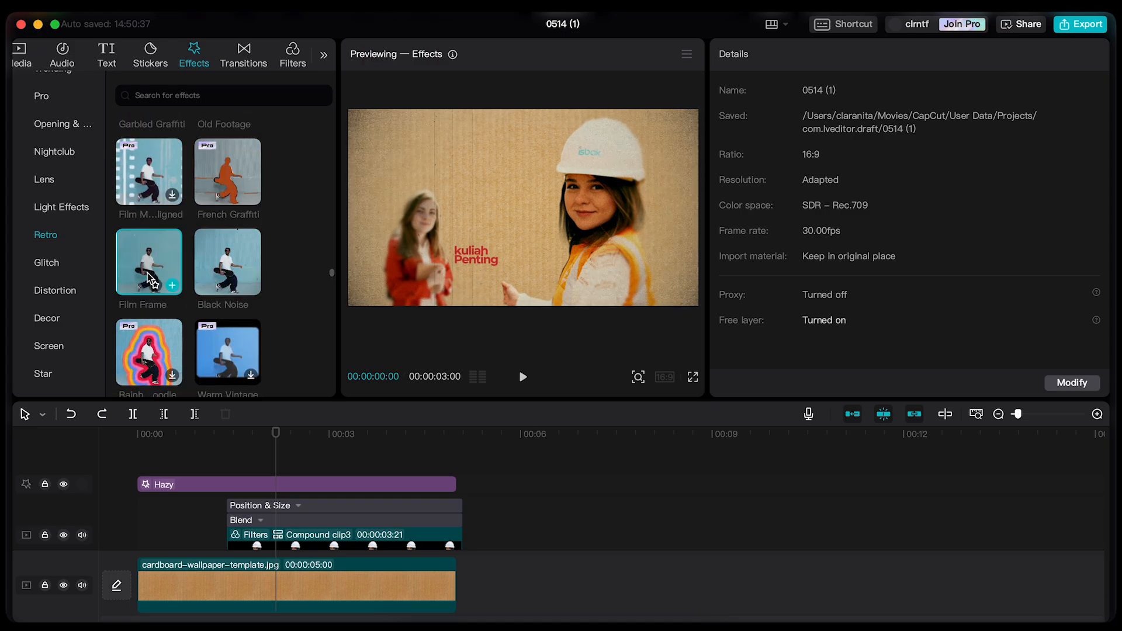
pyautogui.click(217, 260)
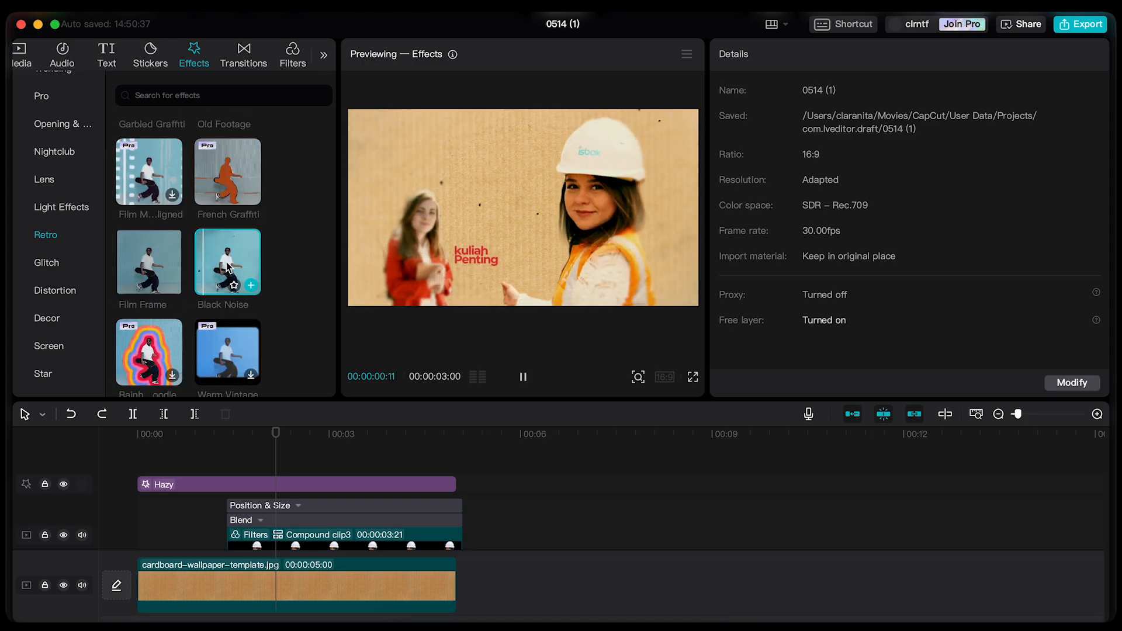
pyautogui.scroll(3, 226, 262)
pyautogui.scroll(-15, 209, 262)
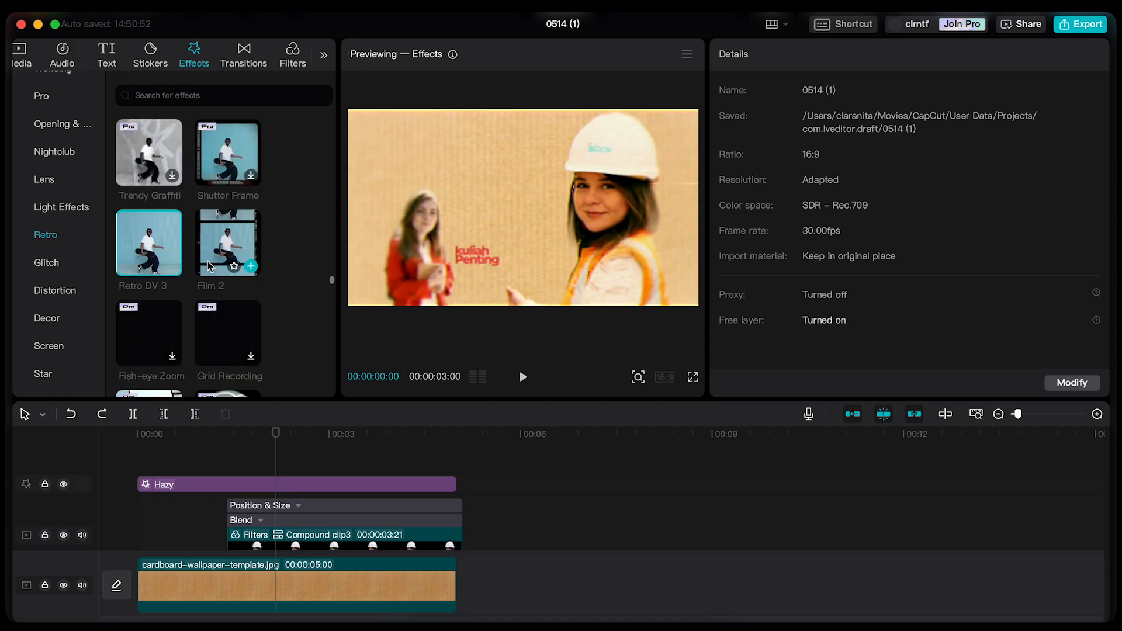
pyautogui.scroll(5, 208, 261)
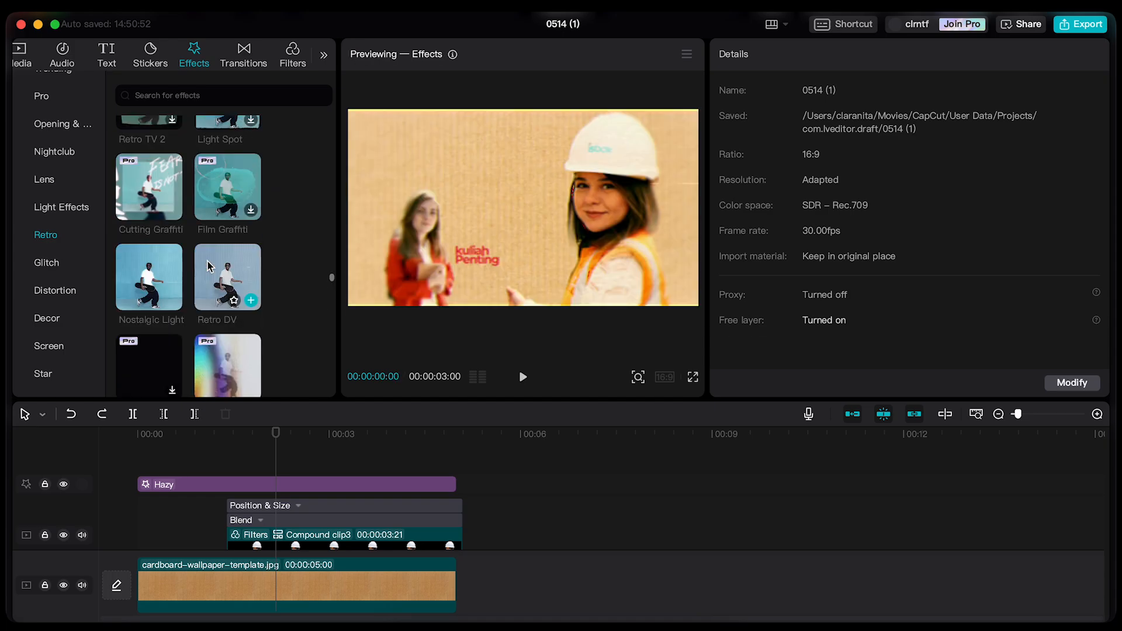
pyautogui.scroll(5, 208, 261)
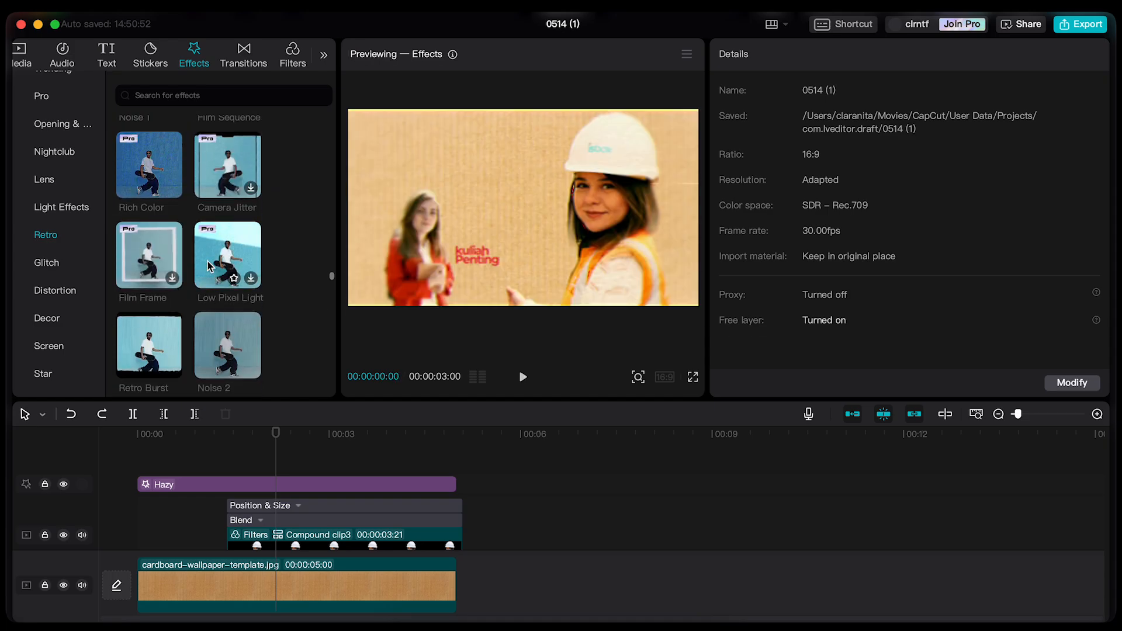
# - Compare the Noise 1 and Film Frame retro effects again on the composition
pyautogui.click(164, 188)
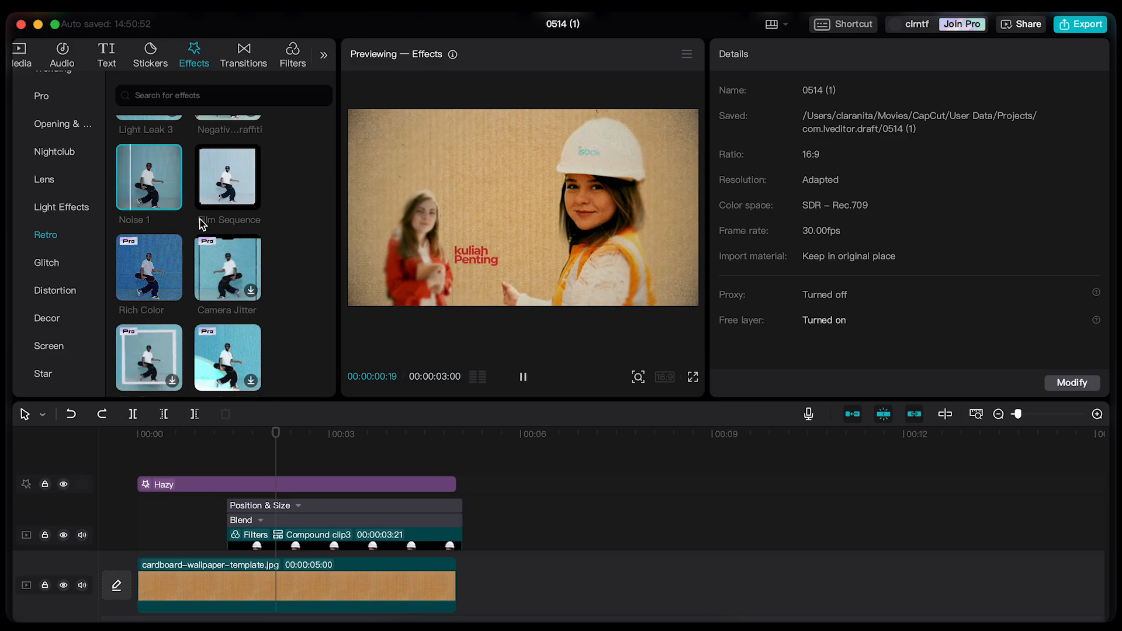
pyautogui.scroll(1, 200, 222)
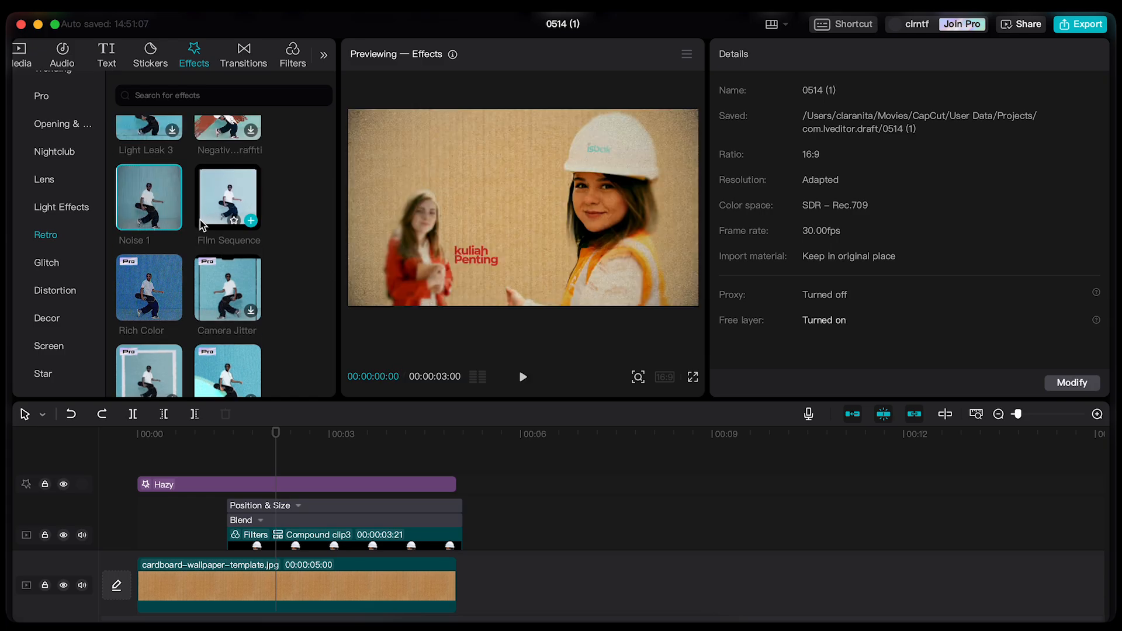
pyautogui.scroll(2, 200, 221)
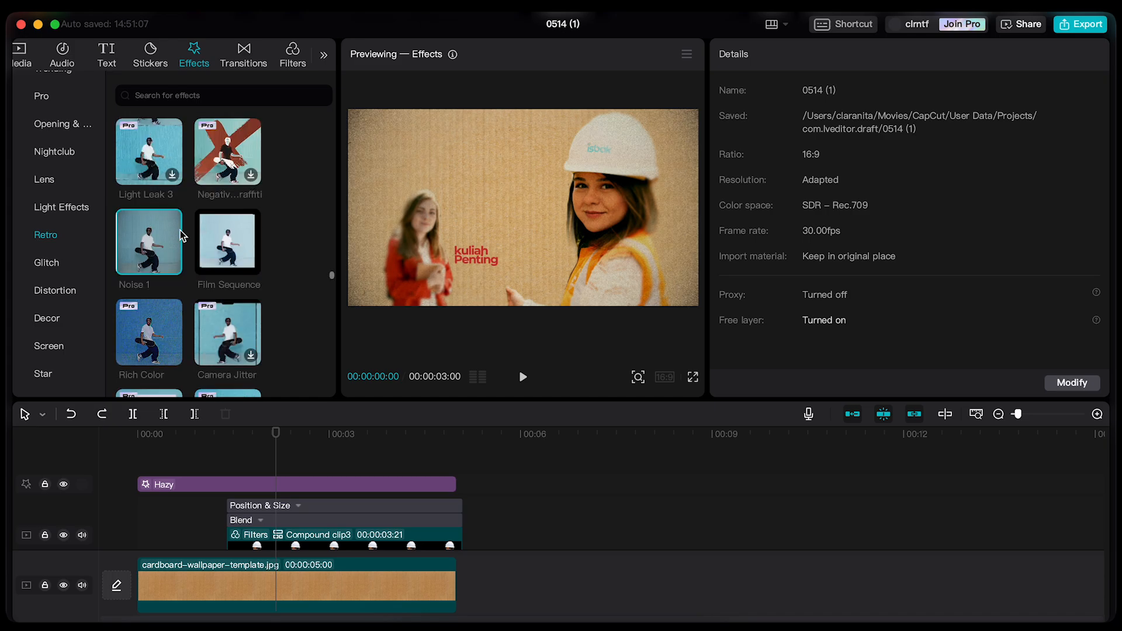
pyautogui.click(139, 232)
pyautogui.click(227, 234)
pyautogui.click(155, 238)
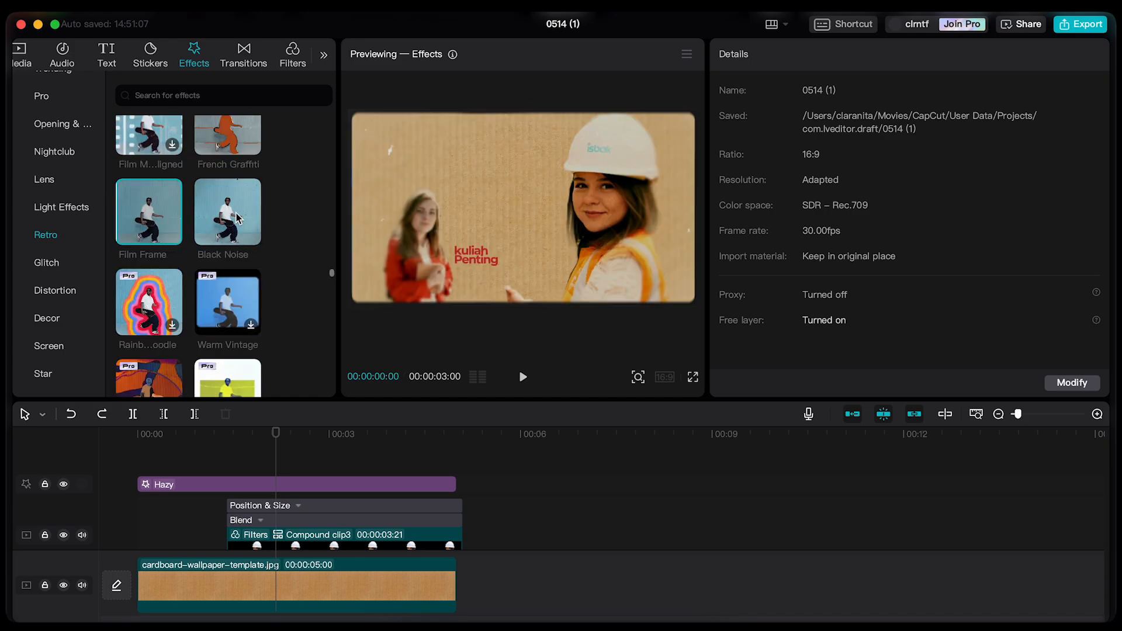
# - Add the Film Frame effect above Hazy from the start to 00:00:05:00, and trim the helmeted woman's compound clip to end there too
pyautogui.moveTo(142, 204); pyautogui.dragTo(137, 470)
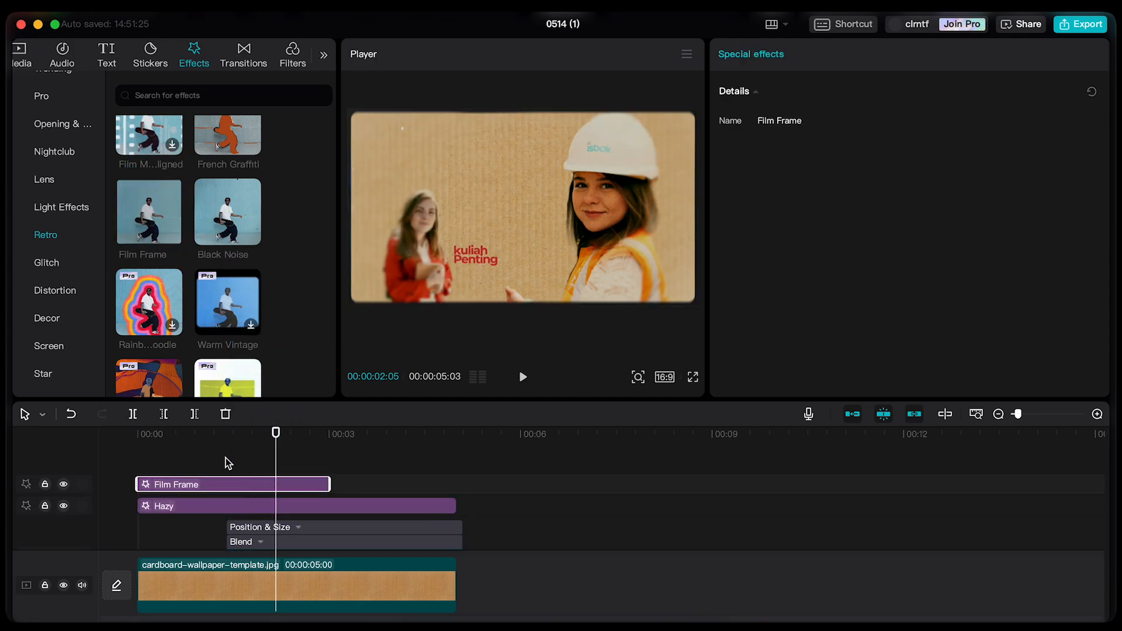
pyautogui.moveTo(329, 485); pyautogui.dragTo(456, 535)
pyautogui.click(433, 485)
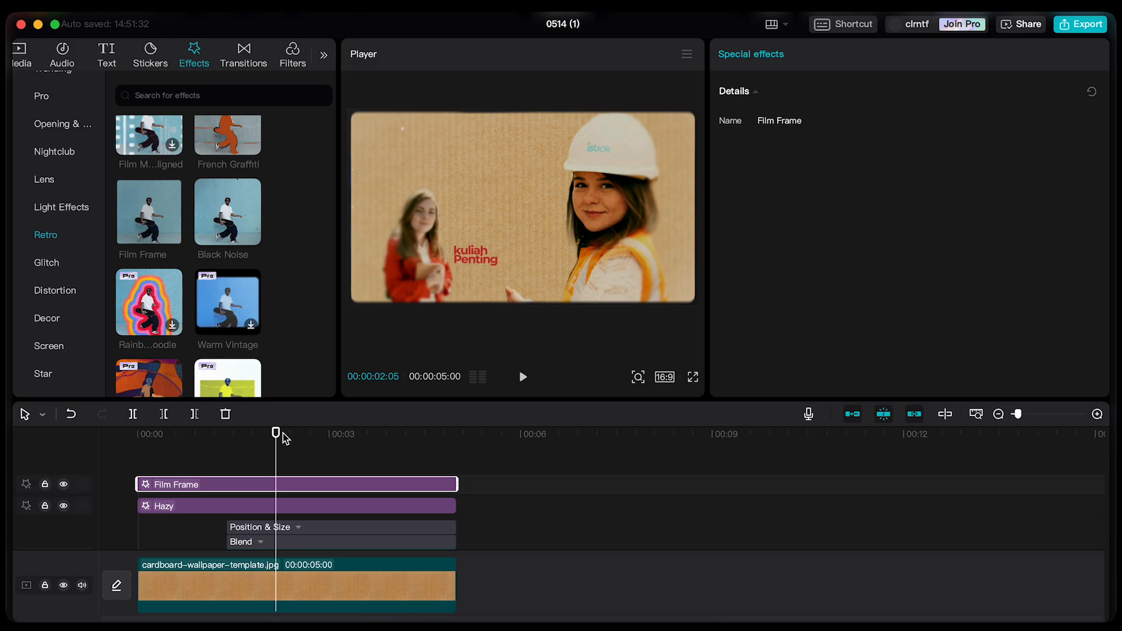
# - Try to turn the Film Frame effect into a compound clip
pyautogui.moveTo(284, 438); pyautogui.dragTo(302, 437)
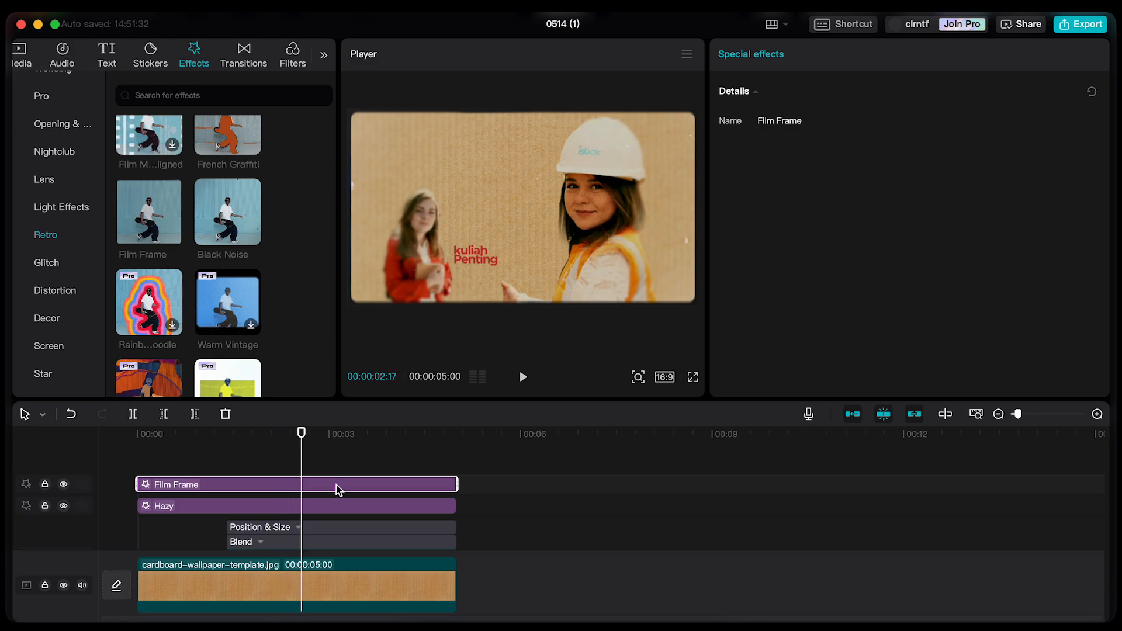
pyautogui.click(311, 470)
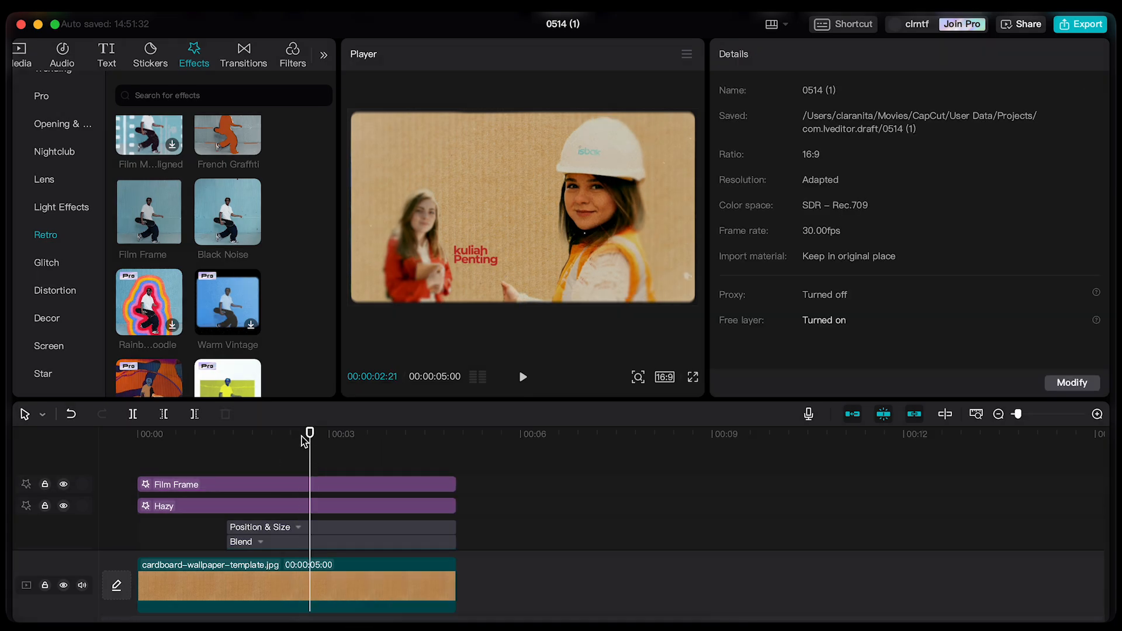
pyautogui.click(305, 453)
pyautogui.click(319, 485)
pyautogui.rightClick(316, 486)
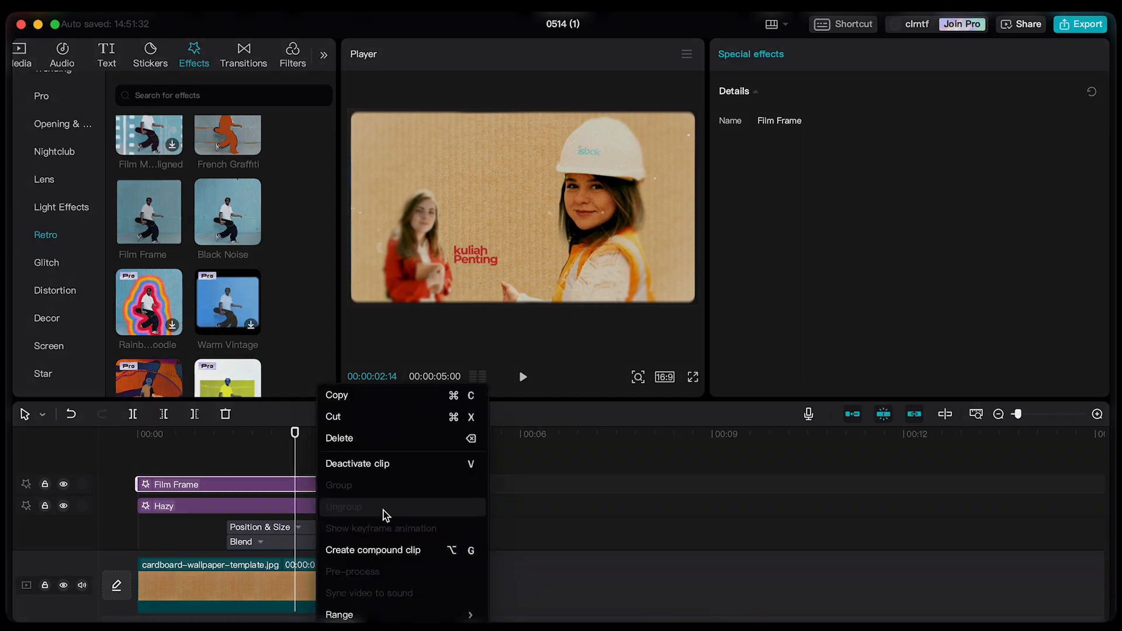
pyautogui.click(388, 556)
pyautogui.click(356, 484)
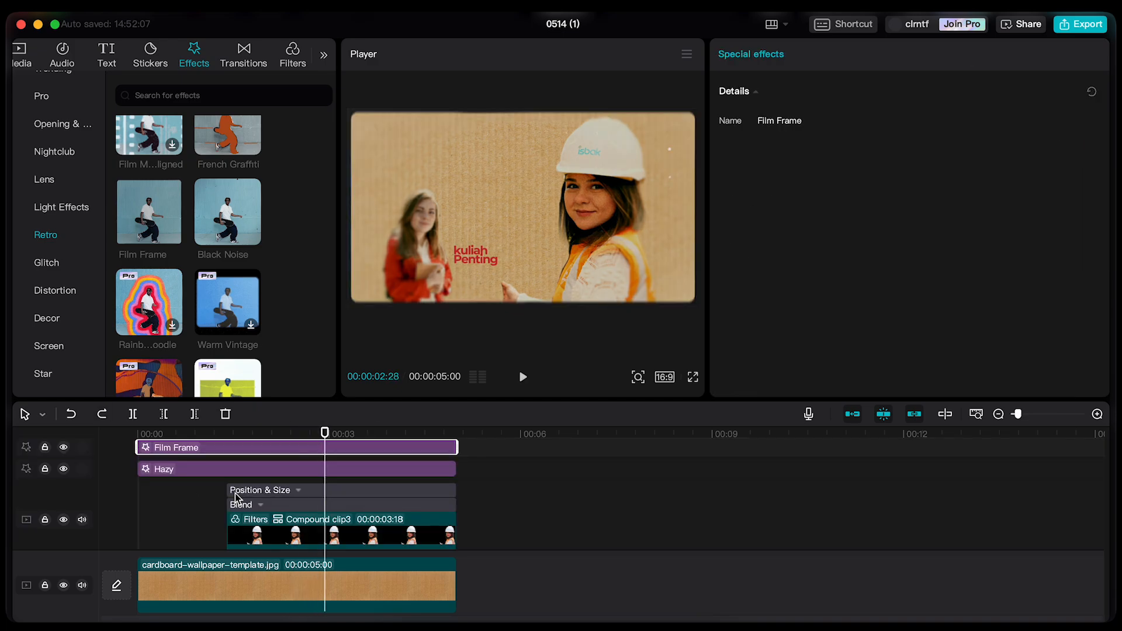
# - Select the second motion keyframe on the helmeted woman's compound clip and review the animation around 00:00:03:00
pyautogui.scroll(-2, 272, 515)
pyautogui.click(272, 515)
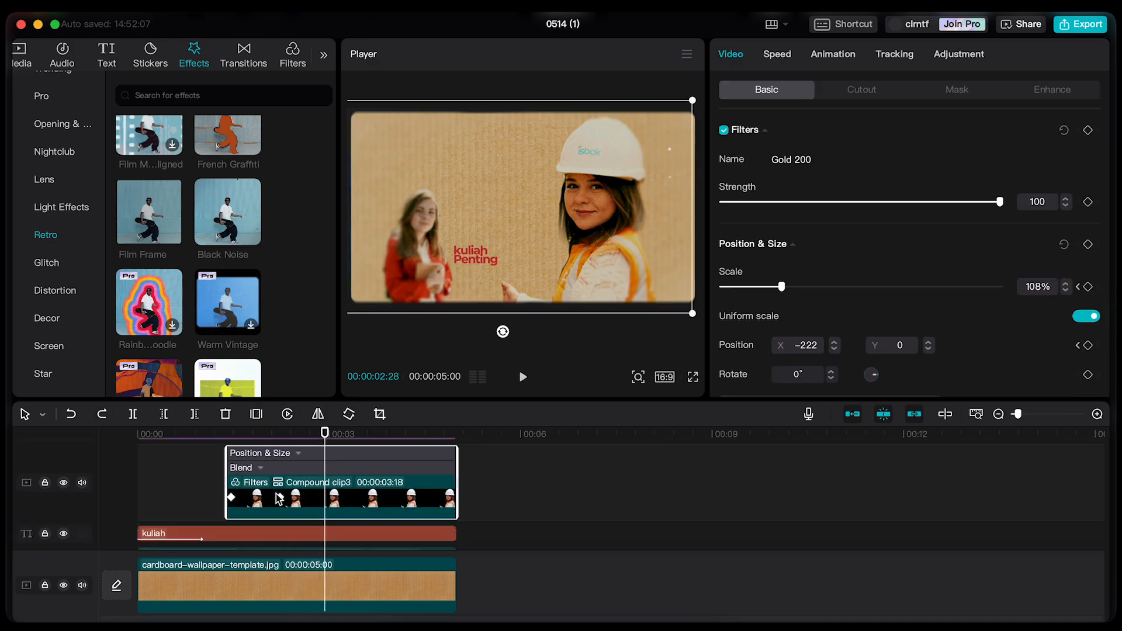
pyautogui.click(281, 497)
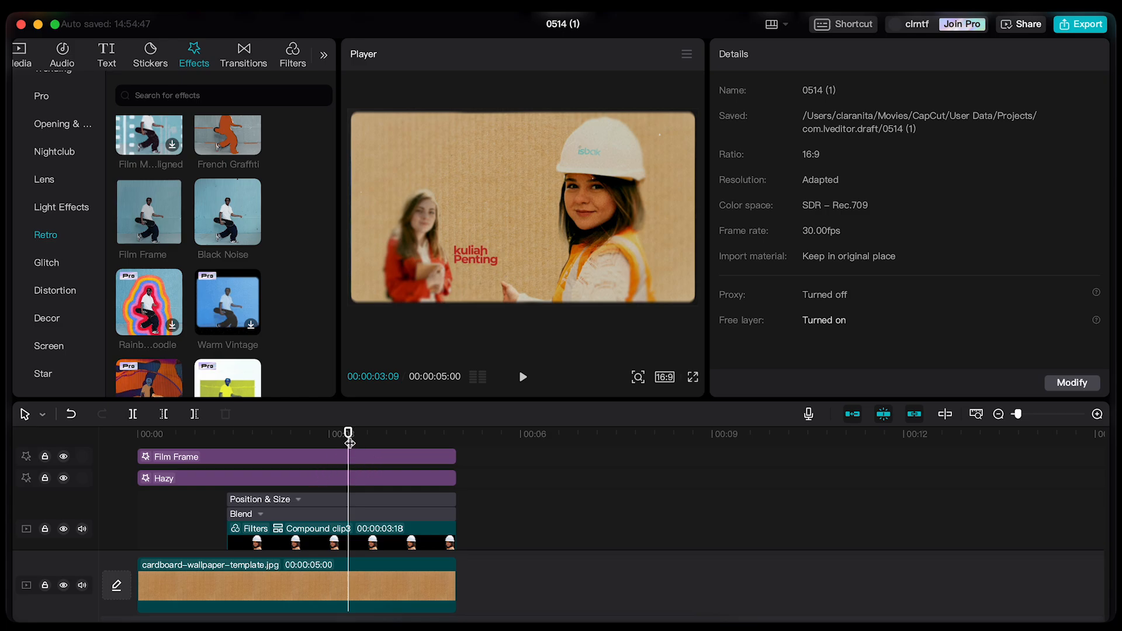
pyautogui.moveTo(349, 443); pyautogui.dragTo(327, 455)
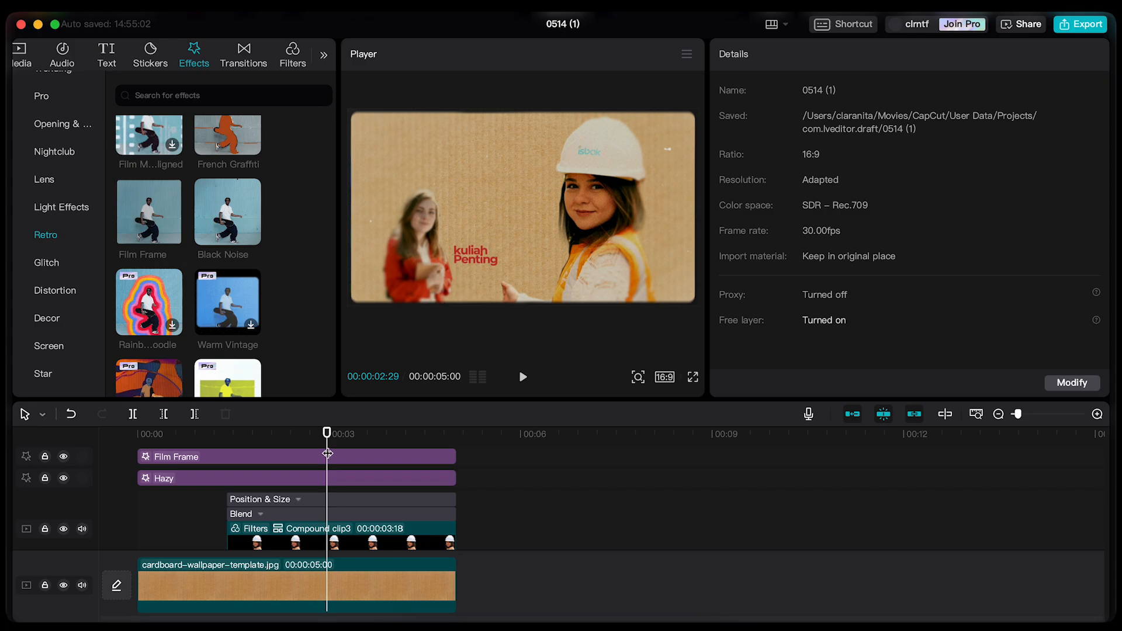
pyautogui.moveTo(327, 438); pyautogui.dragTo(300, 478)
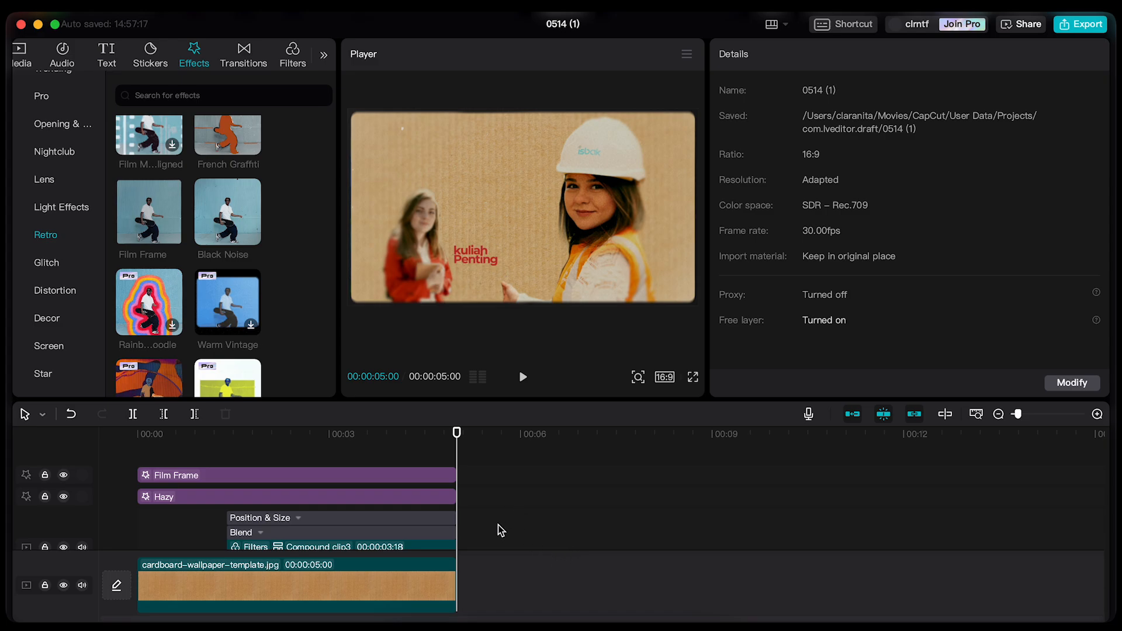
# - Select the effects, title, both women's compound clips and the cardboard background together, and undo the compound clips
pyautogui.scroll(-2, 498, 526)
pyautogui.scroll(2, 497, 528)
pyautogui.scroll(-1, 503, 529)
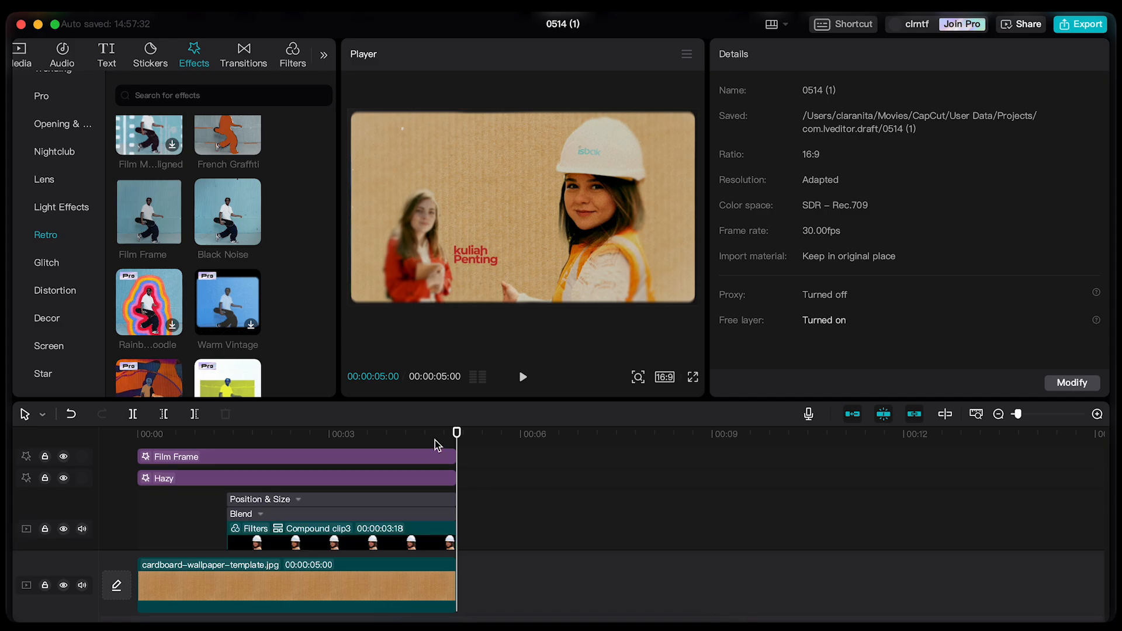
pyautogui.scroll(2, 435, 446)
pyautogui.moveTo(485, 501); pyautogui.dragTo(448, 598)
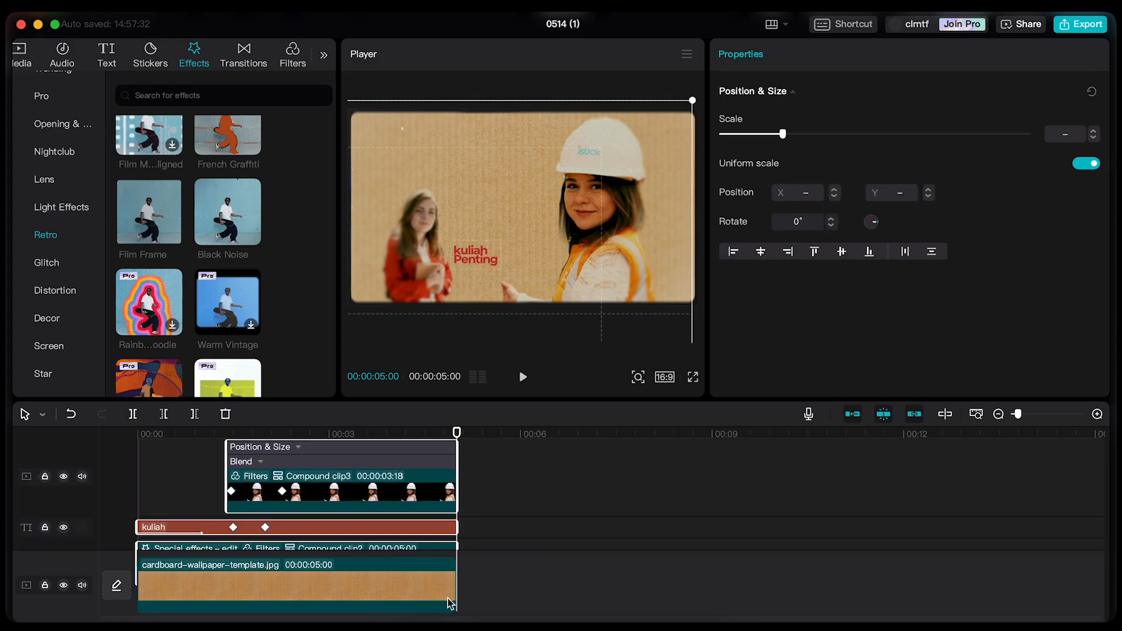
pyautogui.click(412, 584)
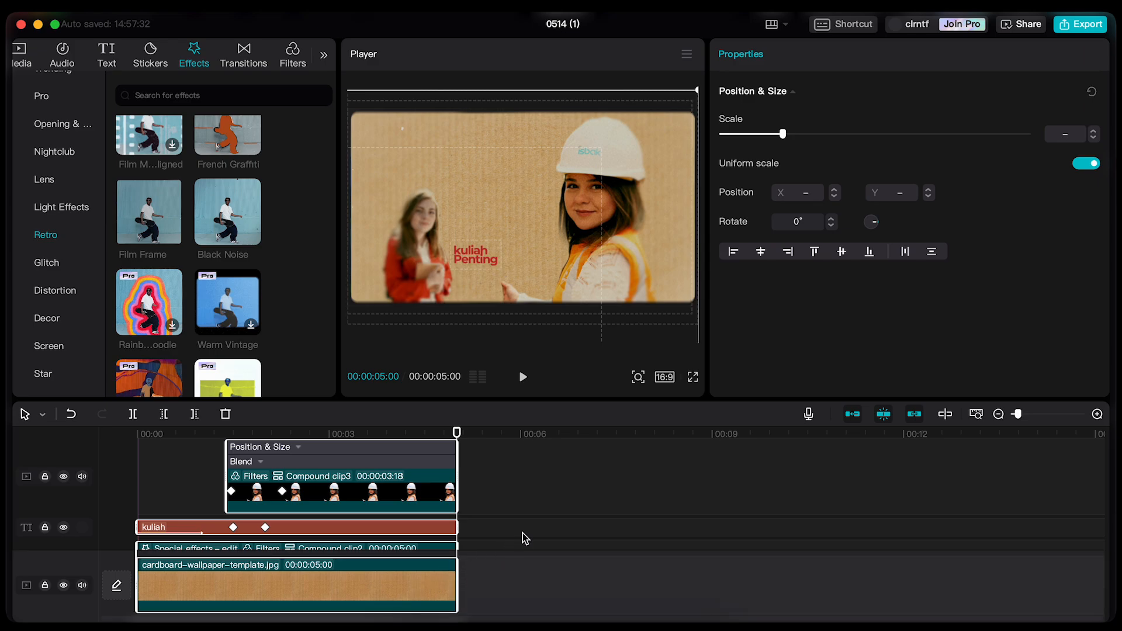
pyautogui.scroll(-1, 523, 532)
pyautogui.scroll(1, 523, 531)
pyautogui.scroll(-5, 515, 535)
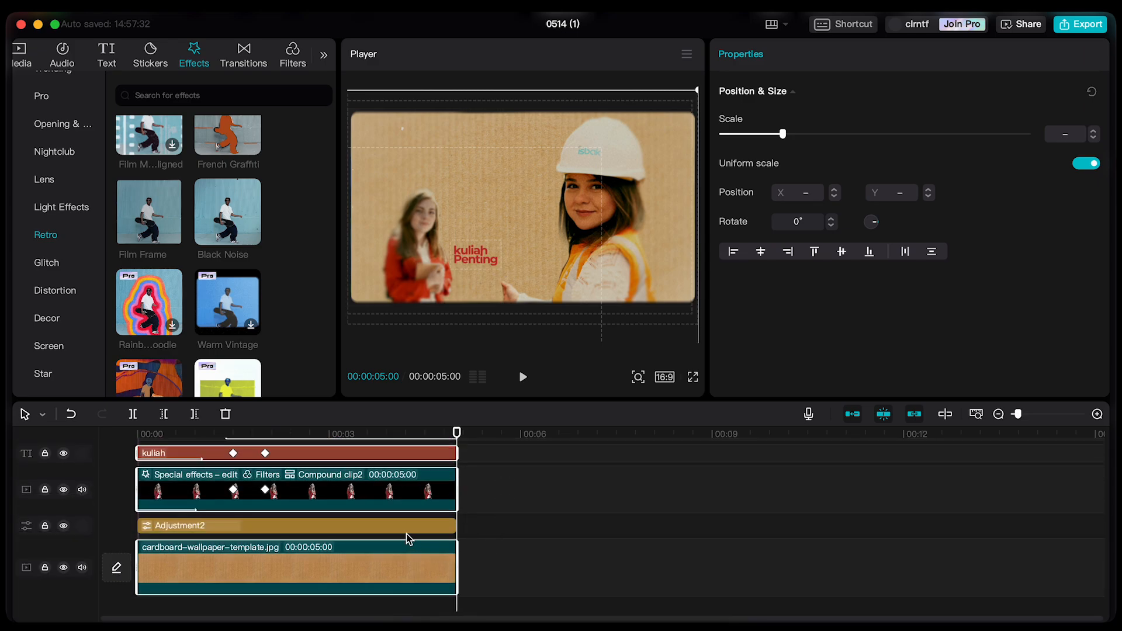
pyautogui.scroll(10, 450, 533)
pyautogui.click(398, 444)
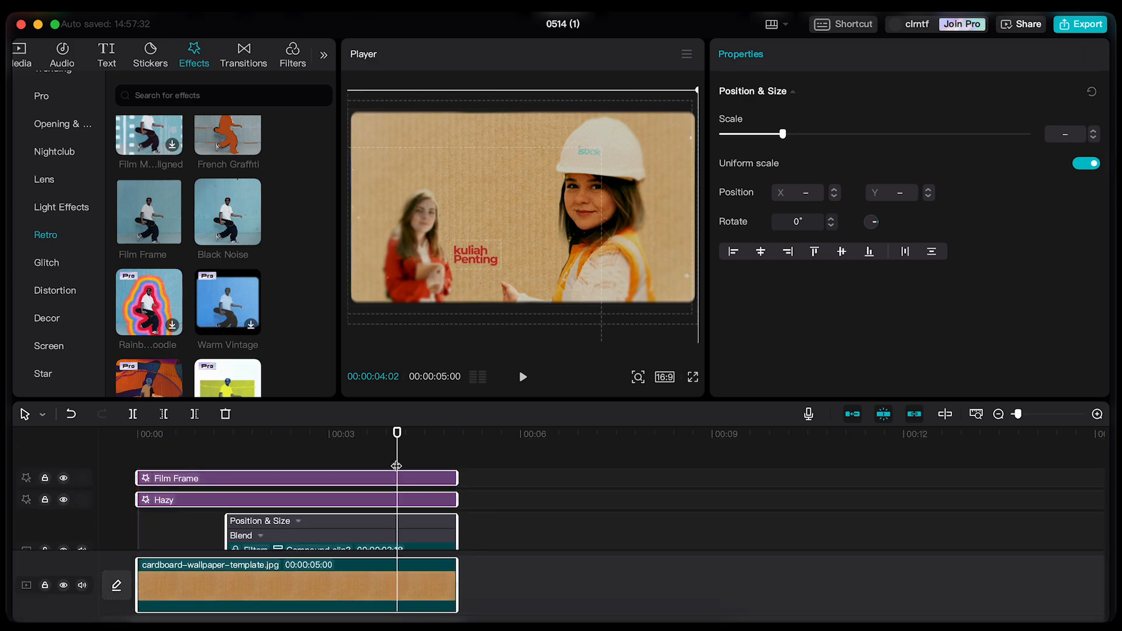
pyautogui.rightClick(407, 480)
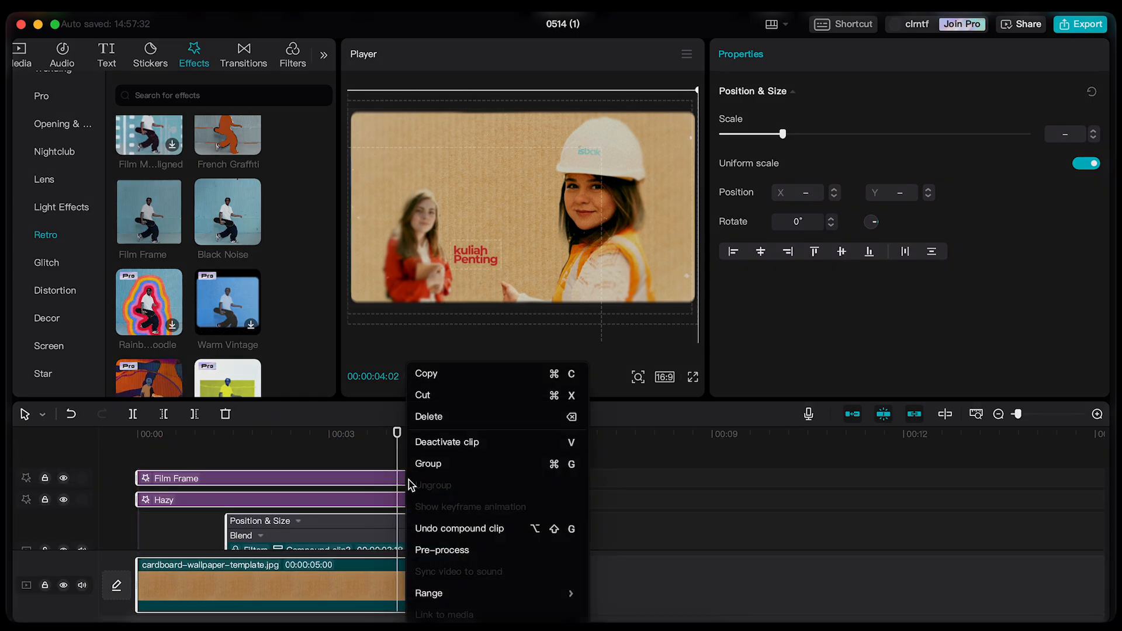
pyautogui.click(443, 537)
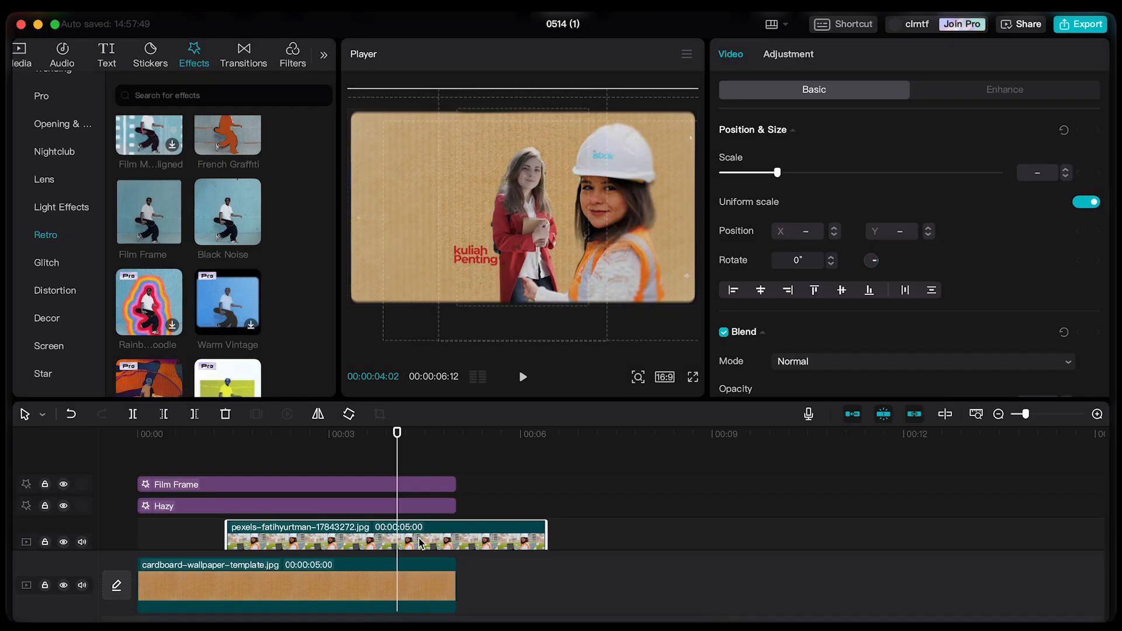
# - Apply the Gold 200 retro filter to both photo layers of the helmeted woman
pyautogui.scroll(-2, 419, 543)
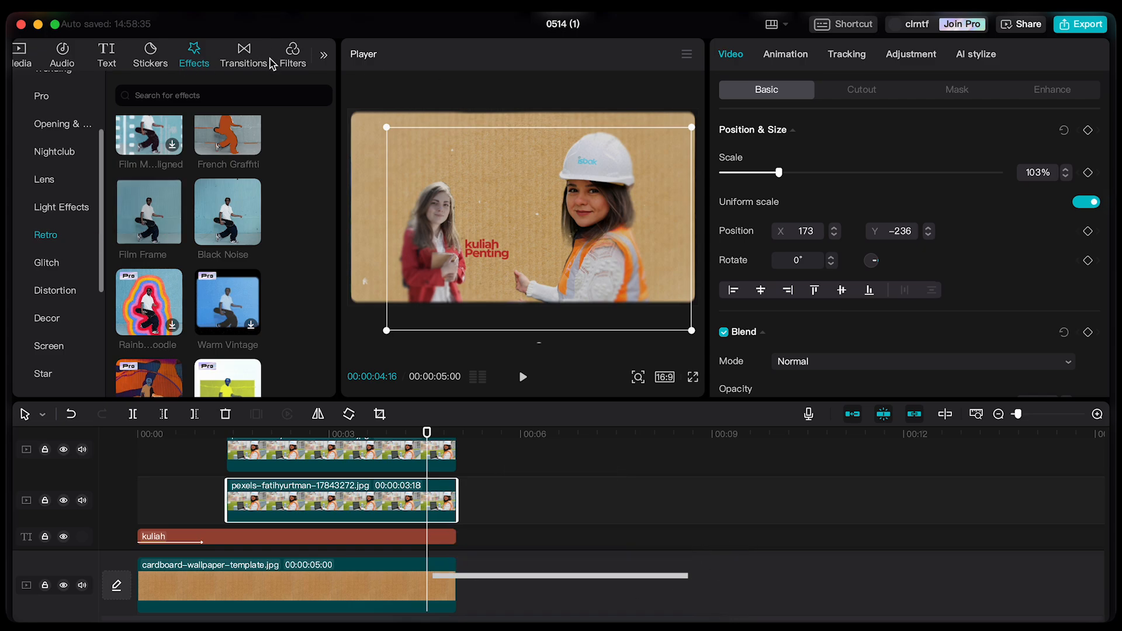
pyautogui.click(290, 56)
pyautogui.moveTo(150, 260); pyautogui.dragTo(330, 462)
pyautogui.moveTo(156, 228); pyautogui.dragTo(331, 493)
# - Apply the Gold 200 retro filter to both photo layers of the red-jacketed woman
pyautogui.scroll(-3, 286, 547)
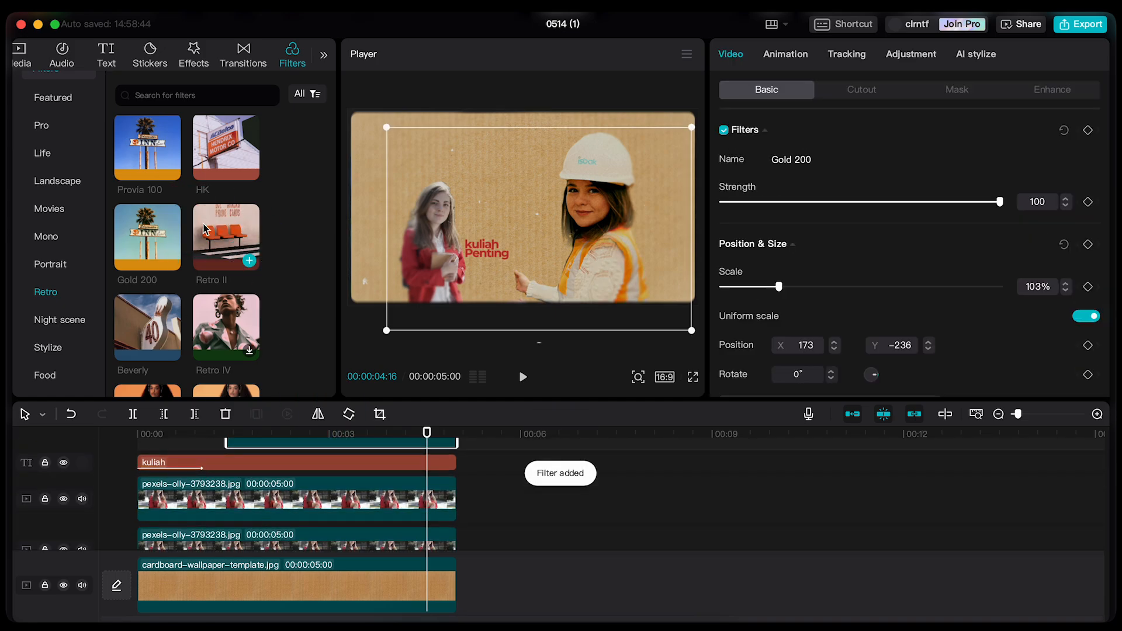
pyautogui.moveTo(148, 234); pyautogui.dragTo(281, 497)
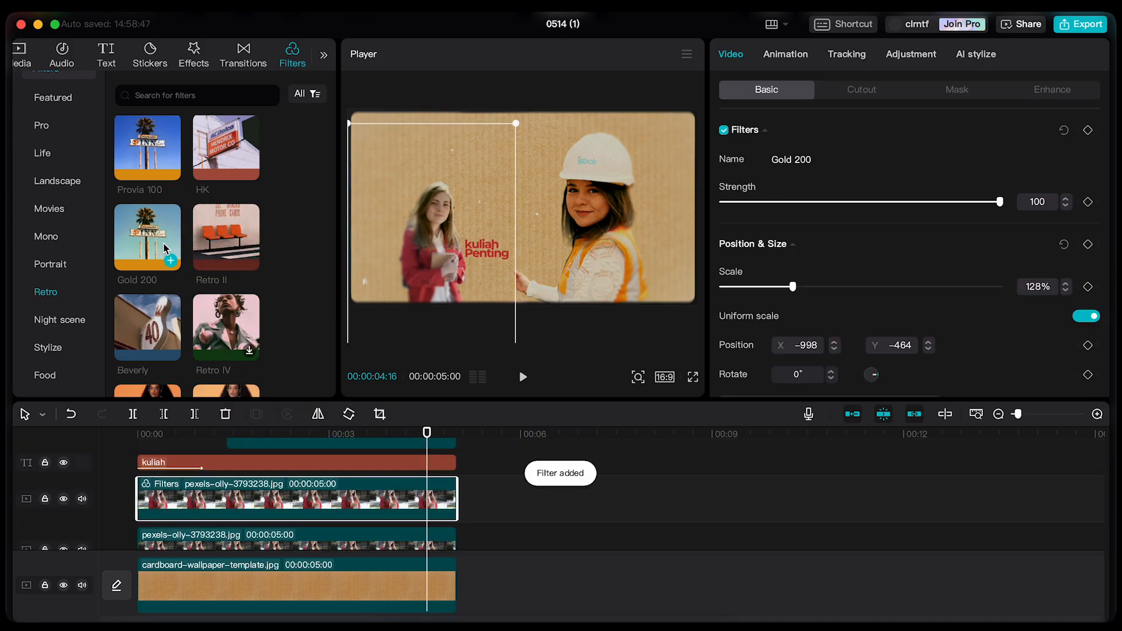
pyautogui.moveTo(158, 249); pyautogui.dragTo(326, 538)
# - Try combining the effects, title, adjustment, both women's photo layers and the cardboard background into one compound clip, and undo it
pyautogui.scroll(2, 326, 538)
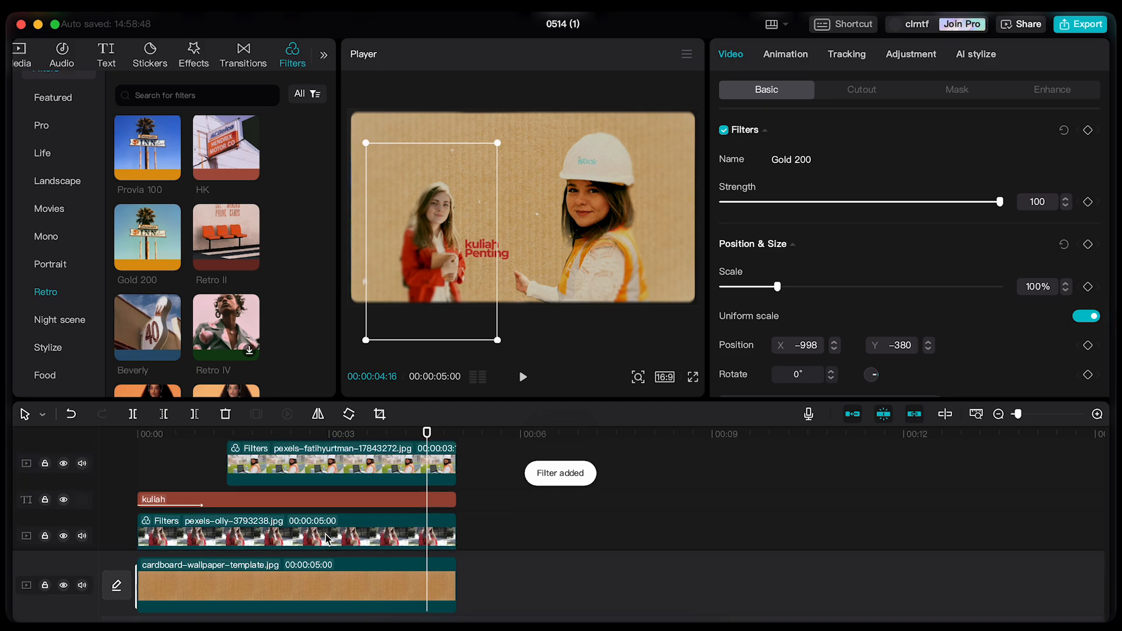
pyautogui.scroll(4, 374, 514)
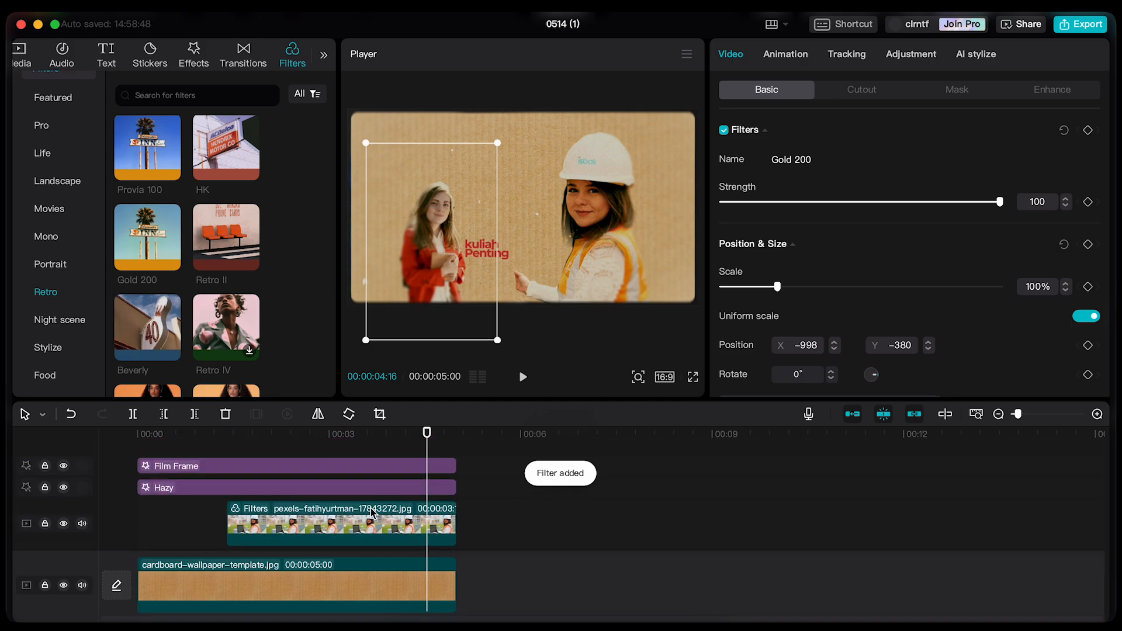
pyautogui.moveTo(504, 454); pyautogui.dragTo(414, 579)
pyautogui.scroll(-4, 455, 517)
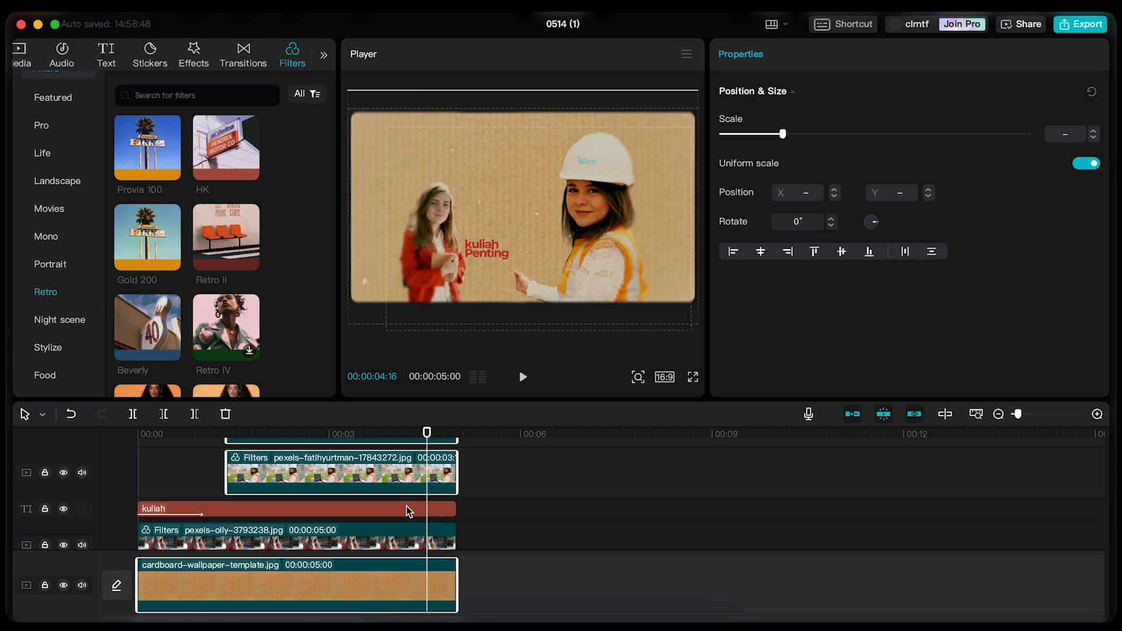
pyautogui.scroll(-3, 412, 540)
pyautogui.keyDown('super'); pyautogui.click(378, 524); pyautogui.keyUp('super')
pyautogui.scroll(-3, 395, 545)
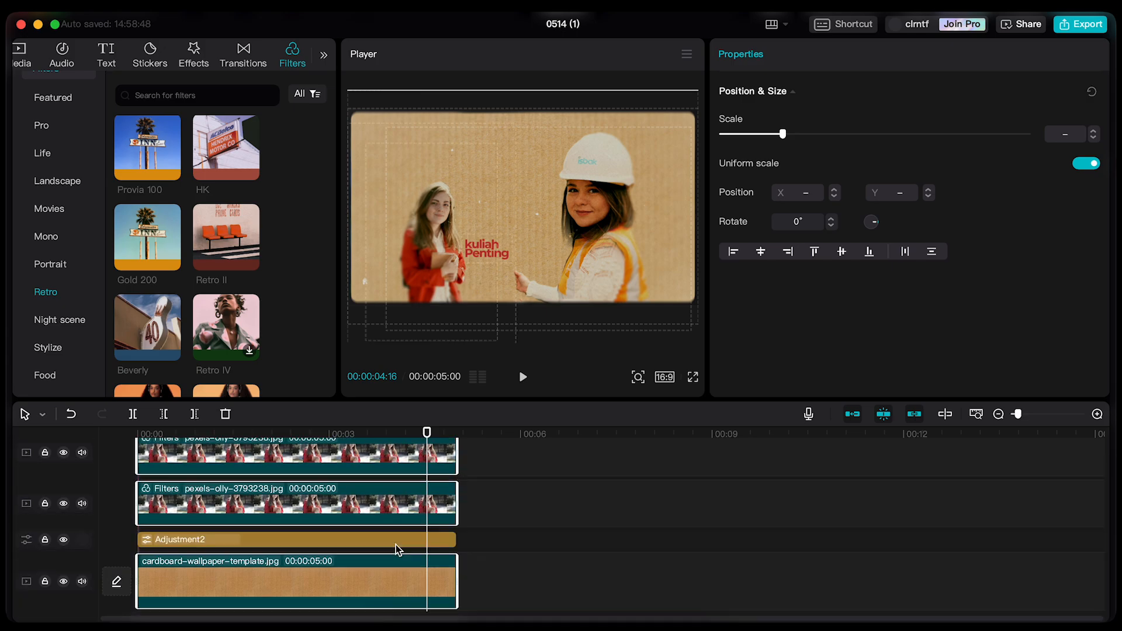
pyautogui.keyDown('super'); pyautogui.click(375, 504); pyautogui.keyUp('super')
pyautogui.scroll(3, 443, 525)
pyautogui.scroll(5, 446, 531)
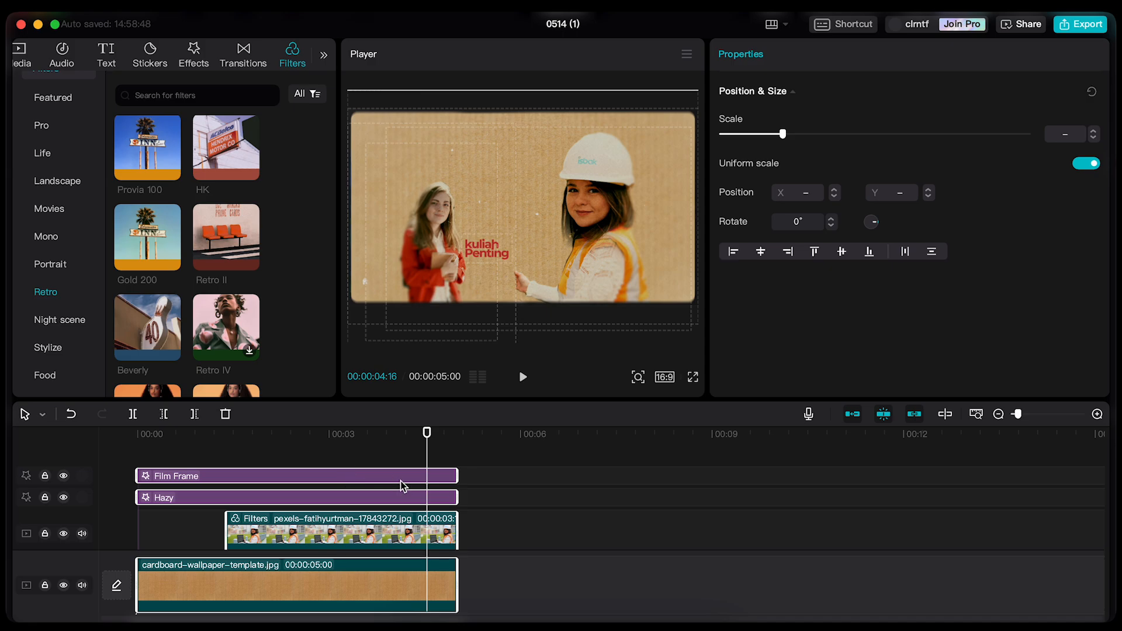
pyautogui.rightClick(401, 480)
pyautogui.click(448, 532)
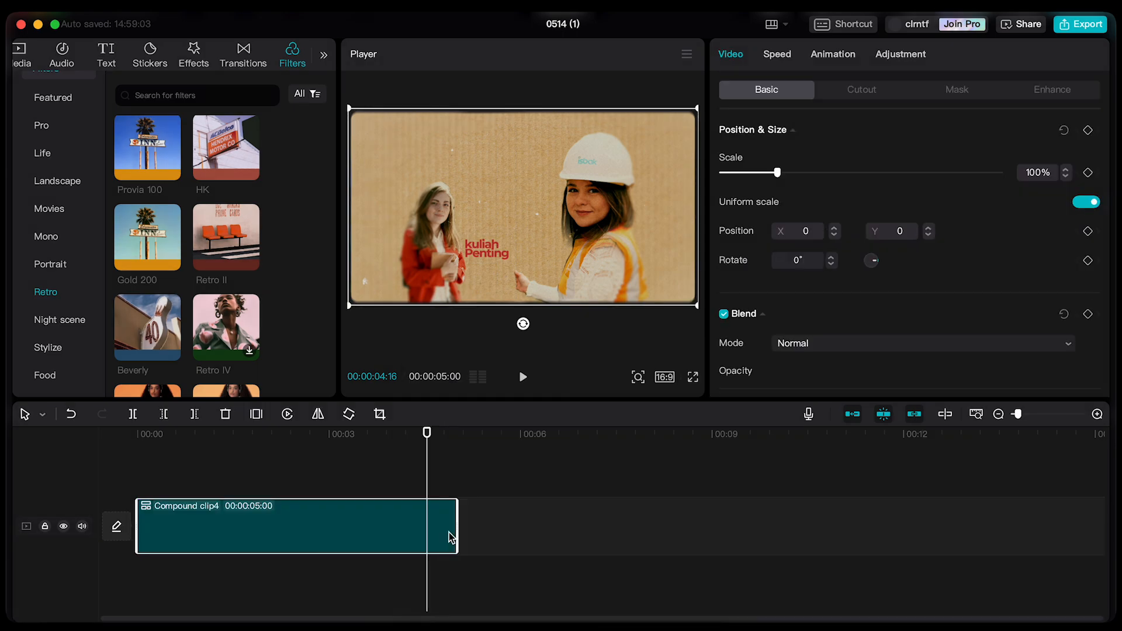
pyautogui.moveTo(421, 451); pyautogui.dragTo(180, 519)
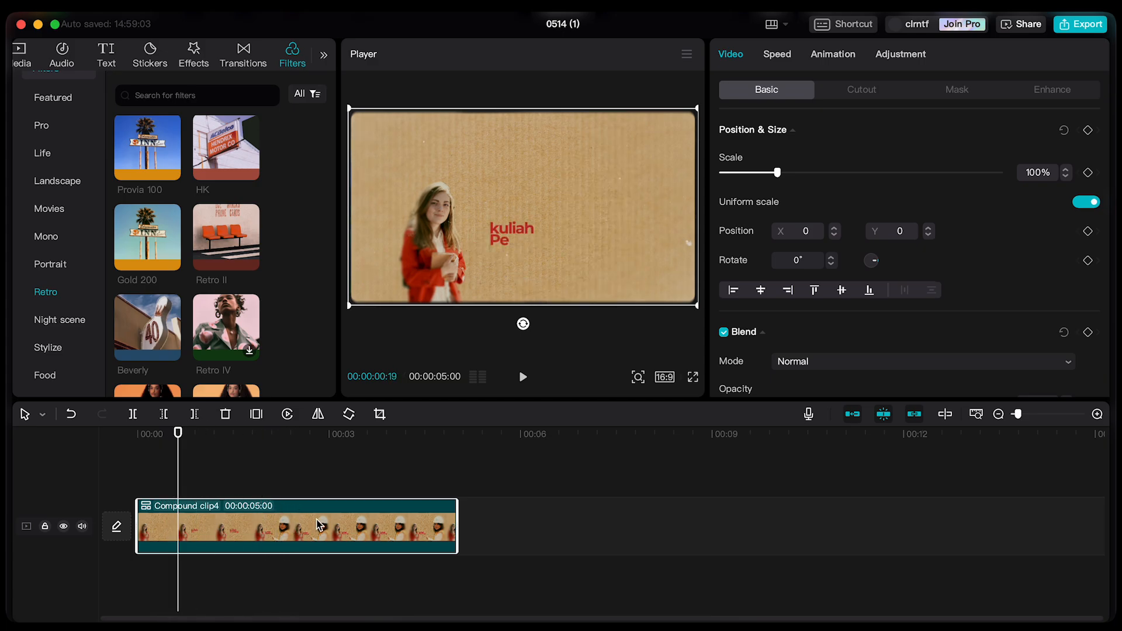
pyautogui.press('super+z')
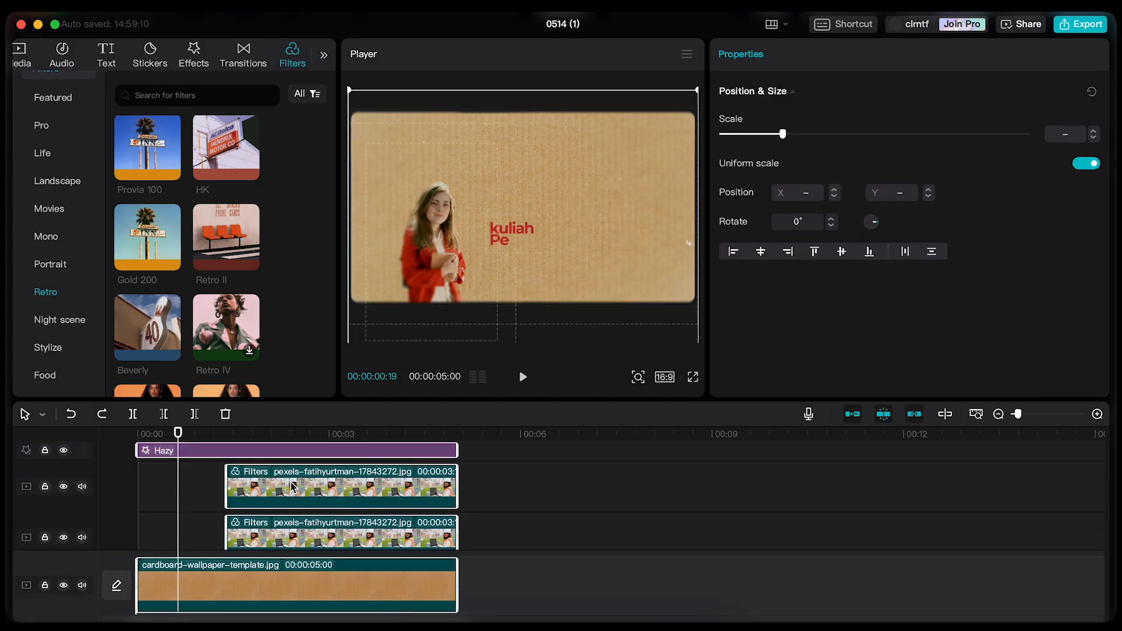
# - Extend both photo layers of the helmeted woman to start earlier, each with a duration of 00:00:04:07
pyautogui.click(292, 486)
pyautogui.moveTo(221, 488); pyautogui.dragTo(176, 501)
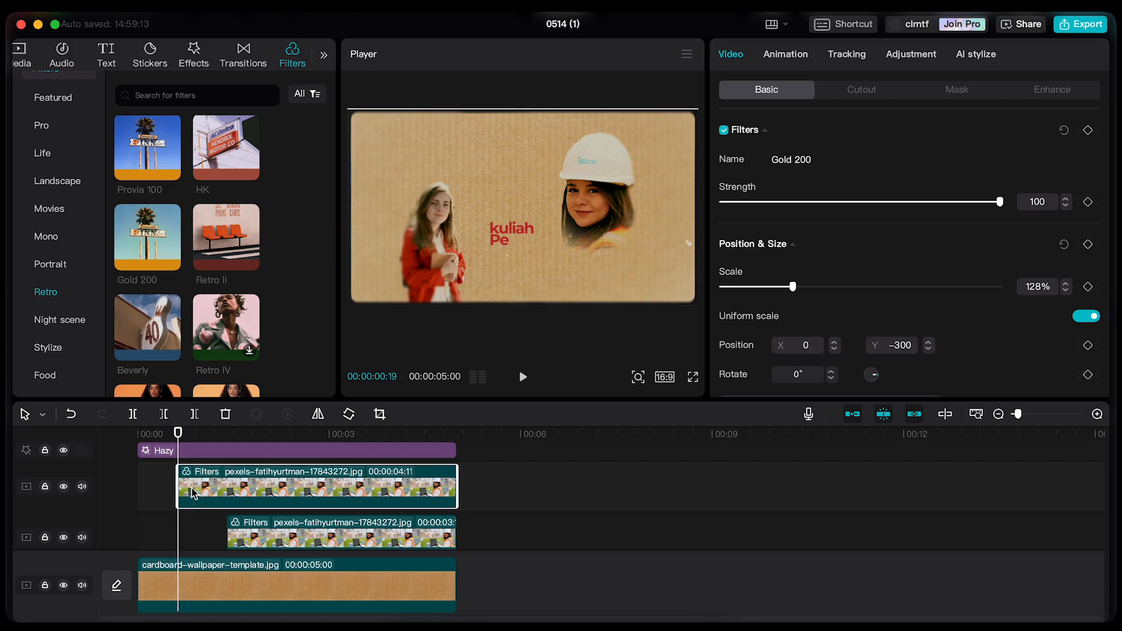
pyautogui.moveTo(176, 487); pyautogui.dragTo(196, 487)
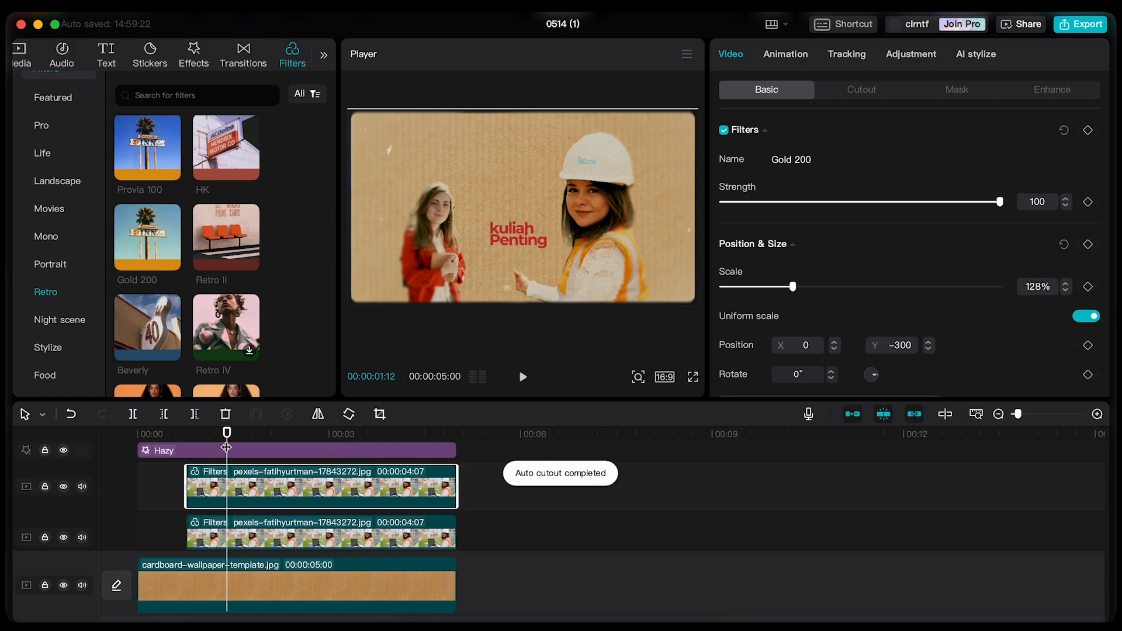
# - Keyframe the lower helmeted woman layer's opacity at 100% at 00:00:01:03 and about 3% at 00:00:00:23
pyautogui.moveTo(226, 447); pyautogui.dragTo(208, 449)
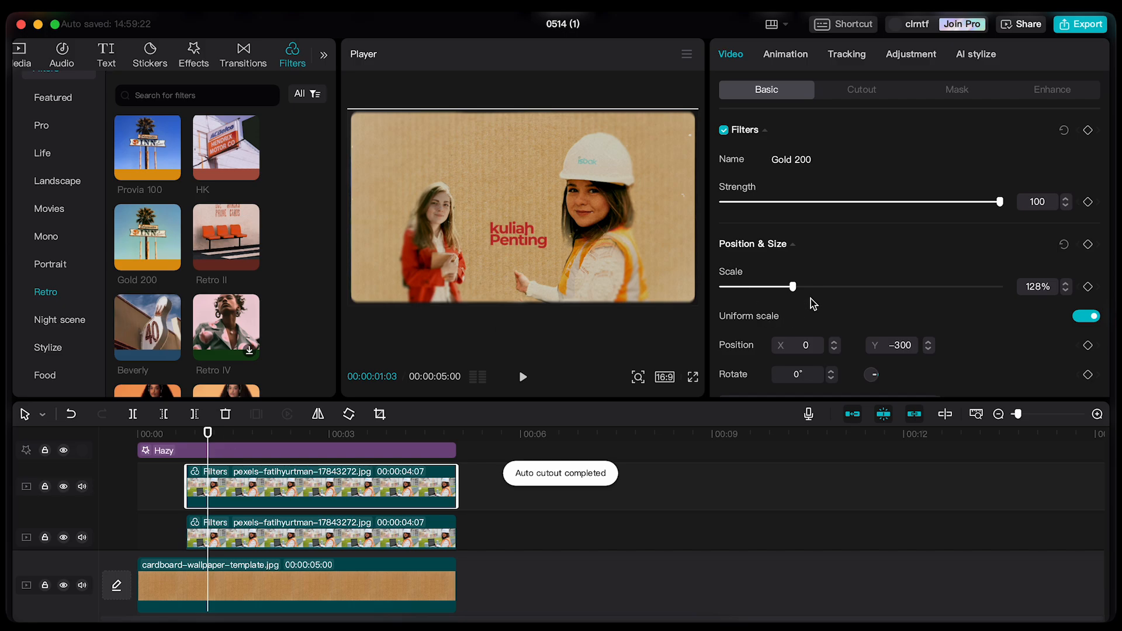
pyautogui.scroll(-8, 811, 299)
pyautogui.scroll(5, 795, 288)
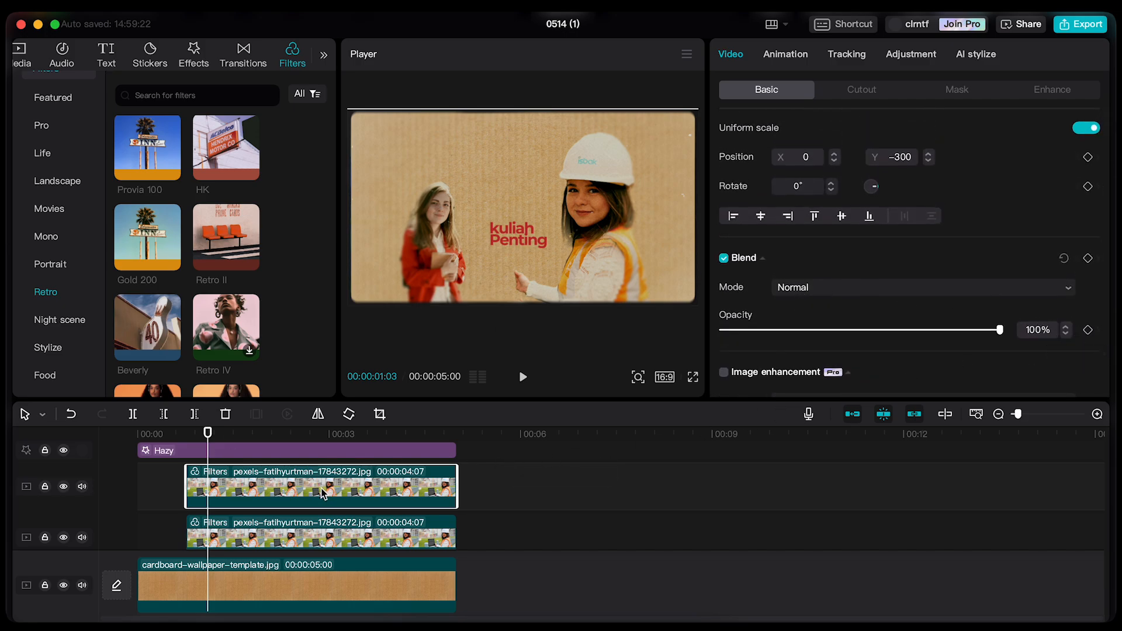
pyautogui.press('super+z')
pyautogui.click(301, 538)
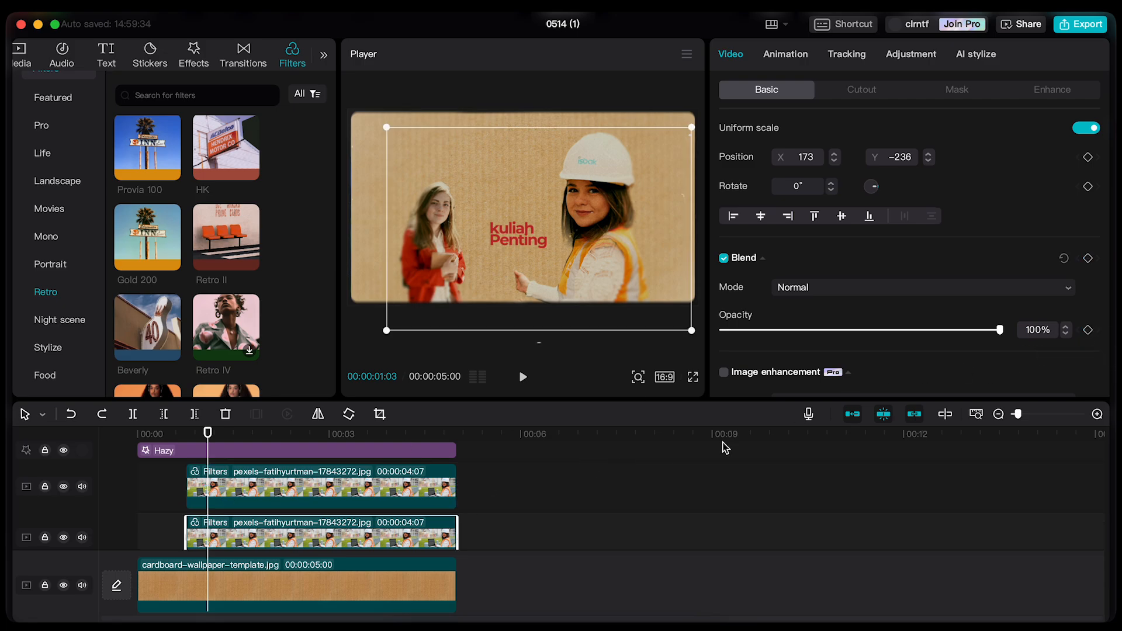
pyautogui.click(1088, 330)
pyautogui.moveTo(208, 434); pyautogui.dragTo(188, 437)
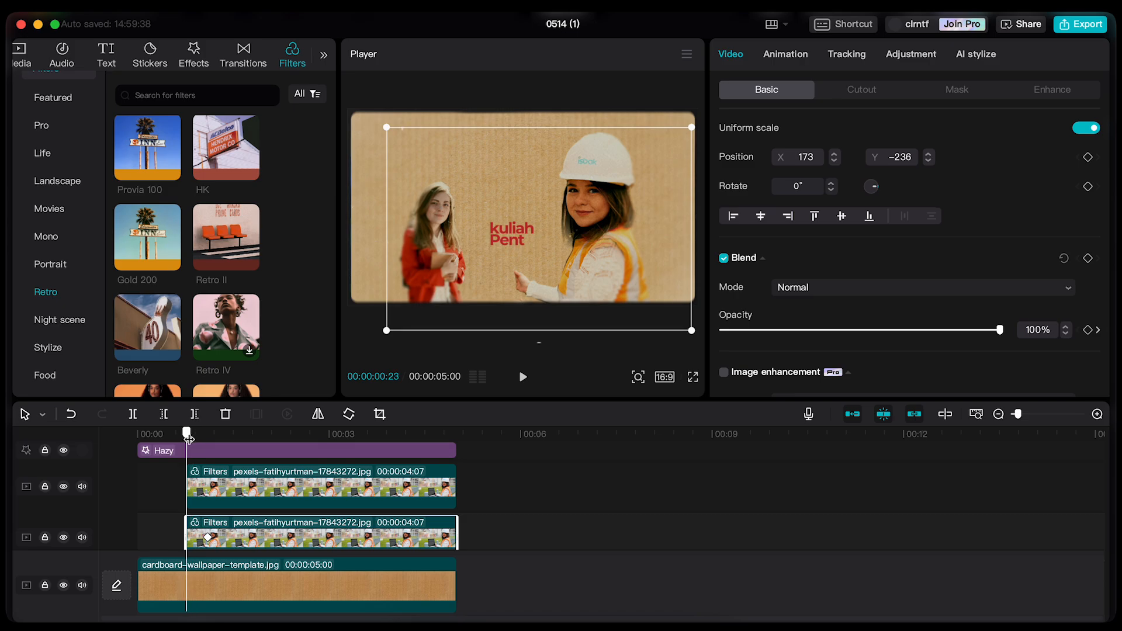
pyautogui.moveTo(899, 328); pyautogui.dragTo(712, 335)
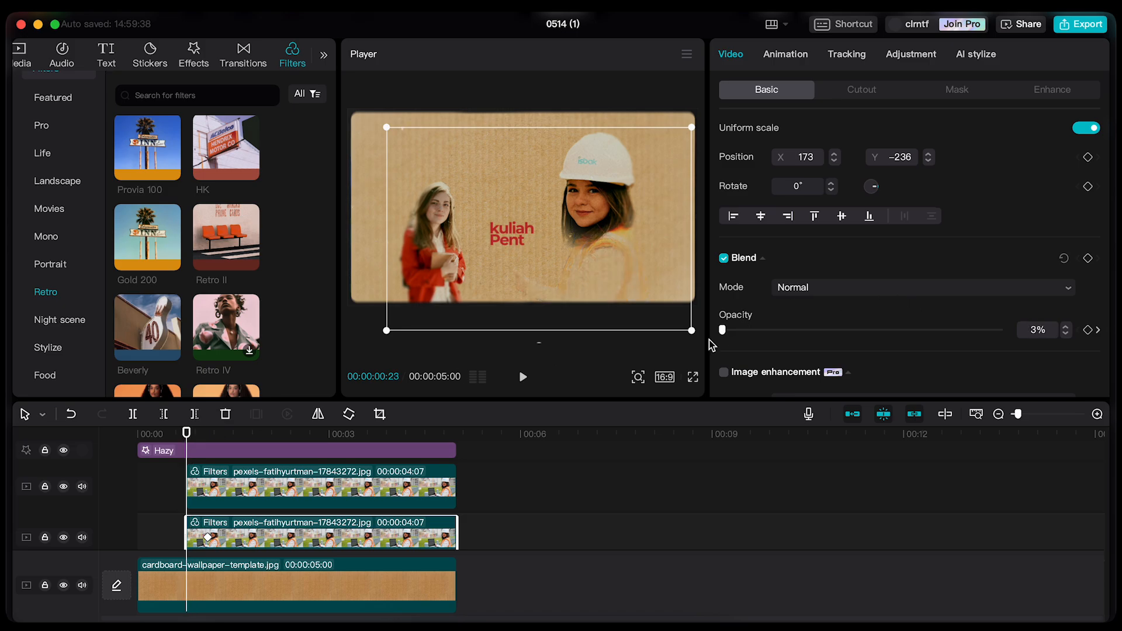
# - Set the upper helmeted woman layer's opacity to 0% at 00:00:00:23 and review the fade-in up to 00:00:01:08
pyautogui.click(300, 497)
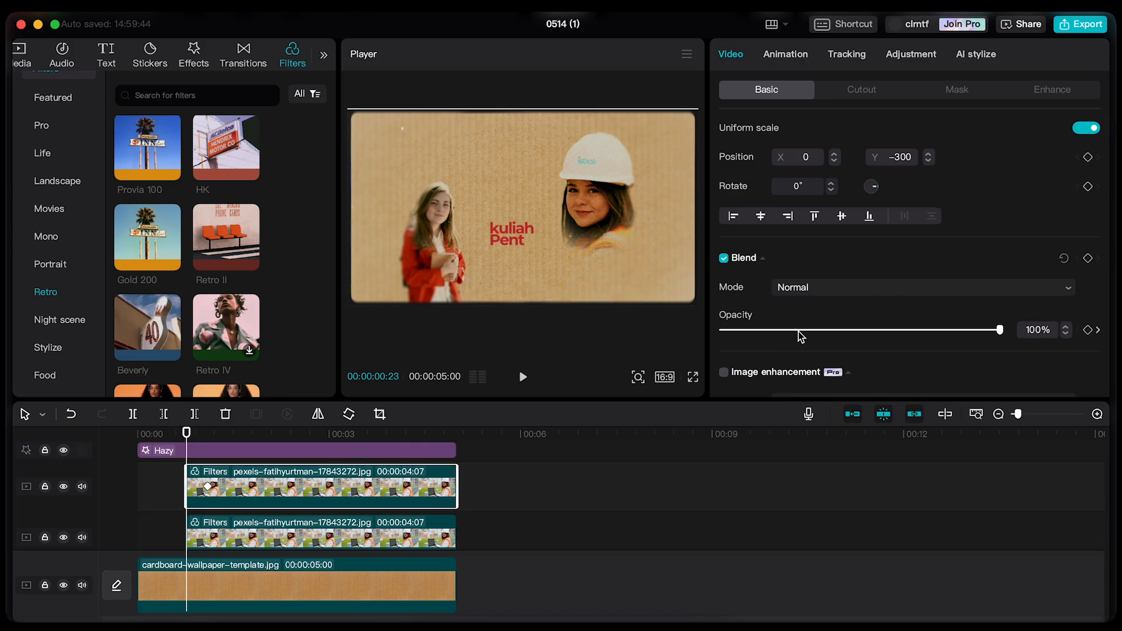
pyautogui.moveTo(869, 331); pyautogui.dragTo(646, 350)
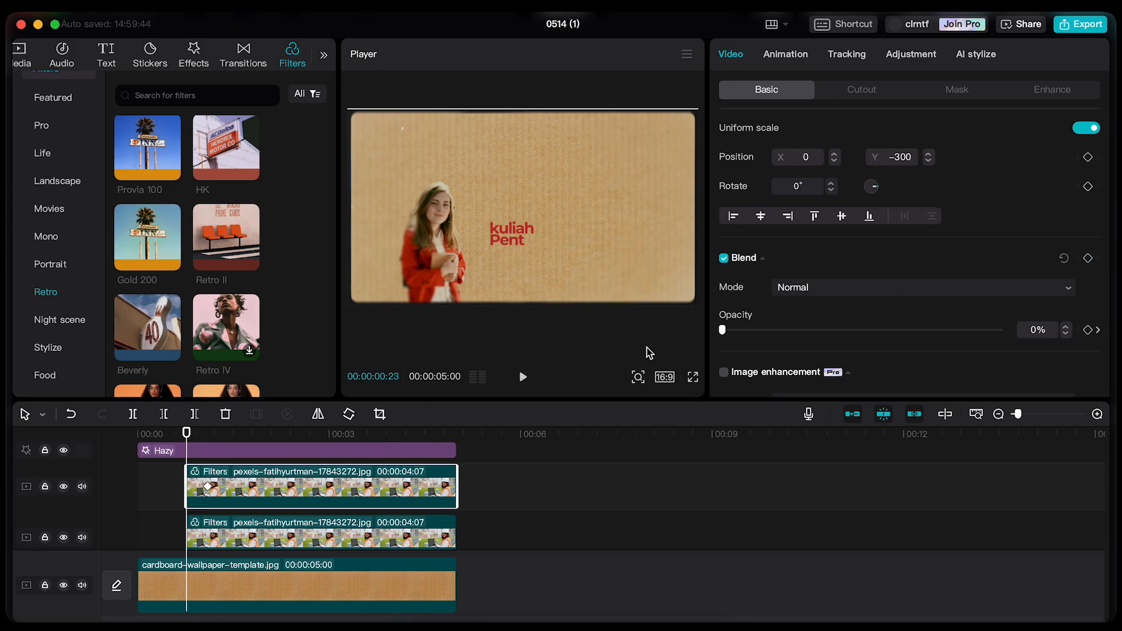
pyautogui.click(158, 483)
pyautogui.scroll(1, 221, 492)
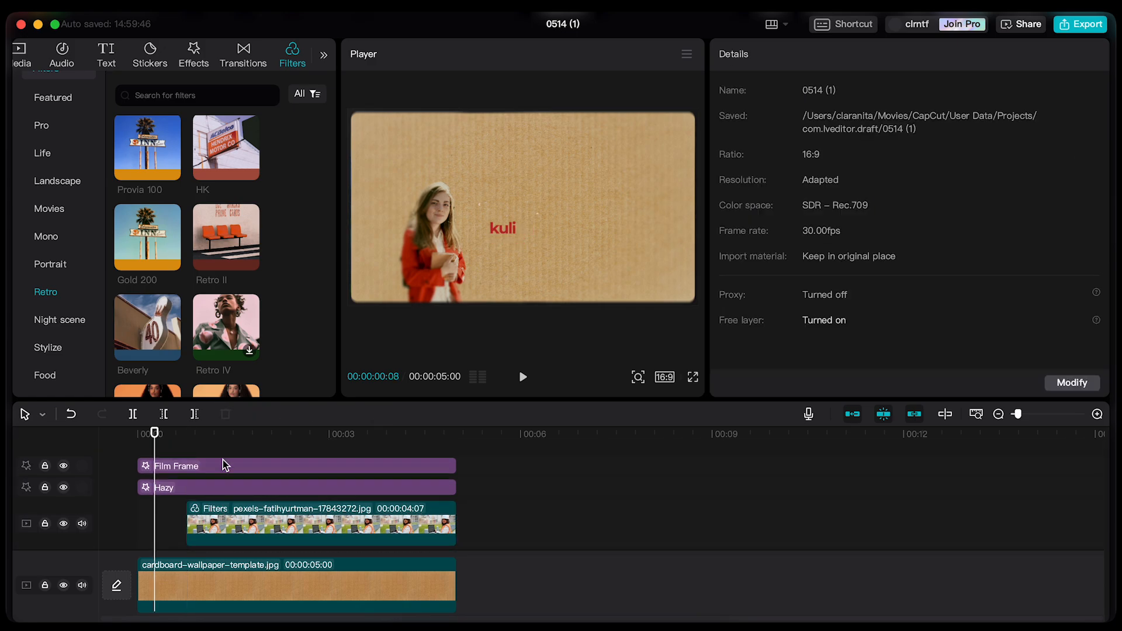
pyautogui.moveTo(226, 434); pyautogui.dragTo(218, 462)
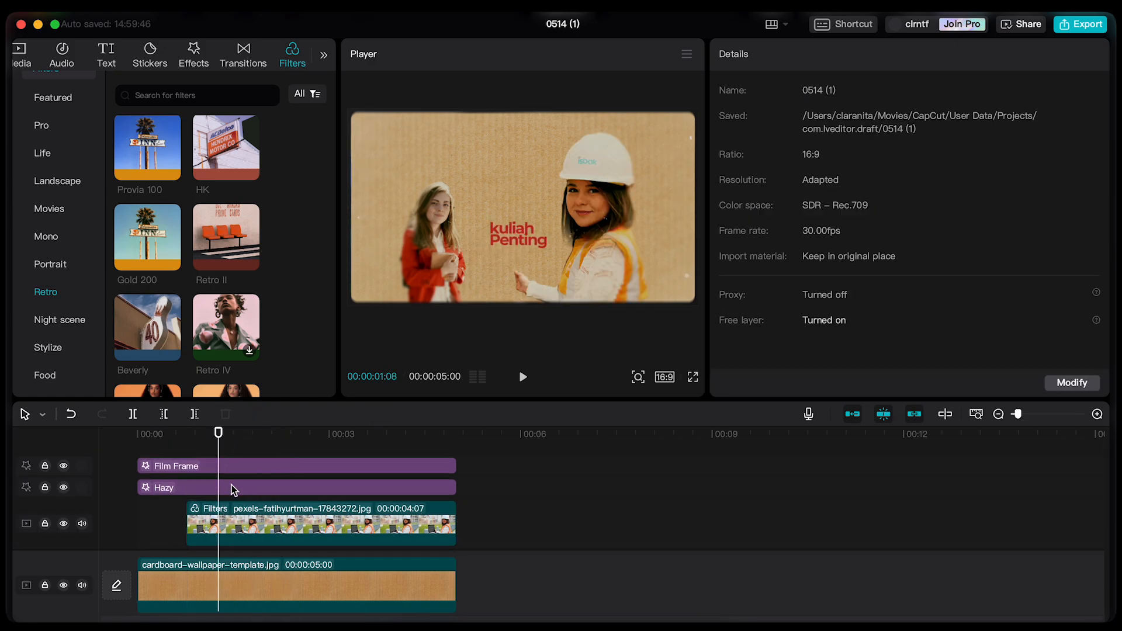
# - Try removing the entrance animation from the "kuliah Penting" title, and undo the removal
pyautogui.click(233, 490)
pyautogui.scroll(-3, 234, 491)
pyautogui.click(233, 519)
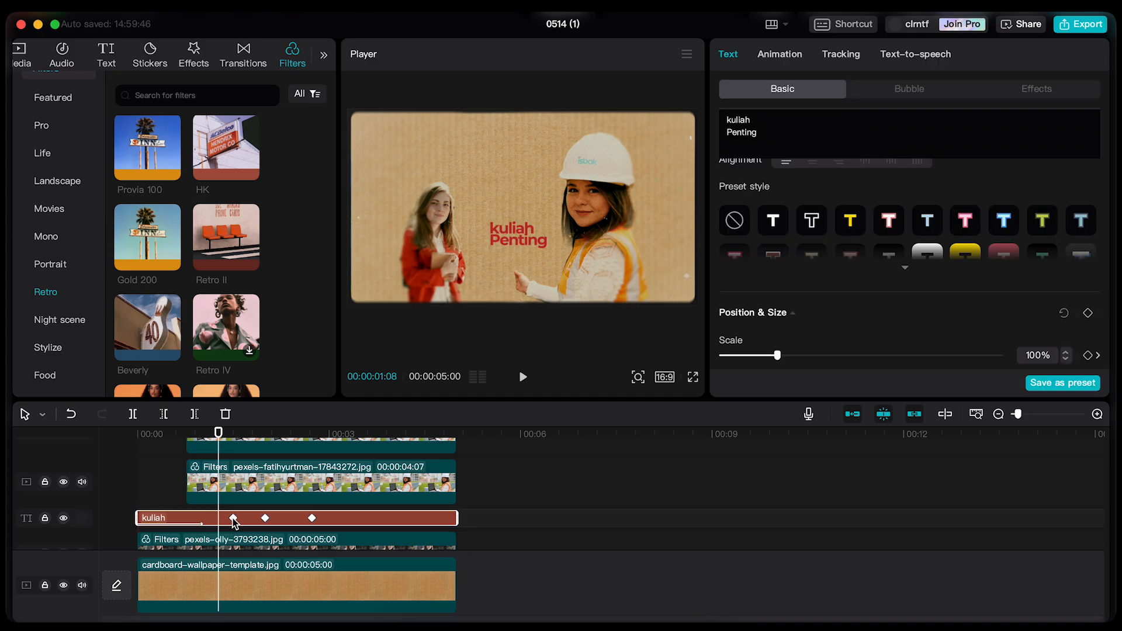
pyautogui.click(792, 58)
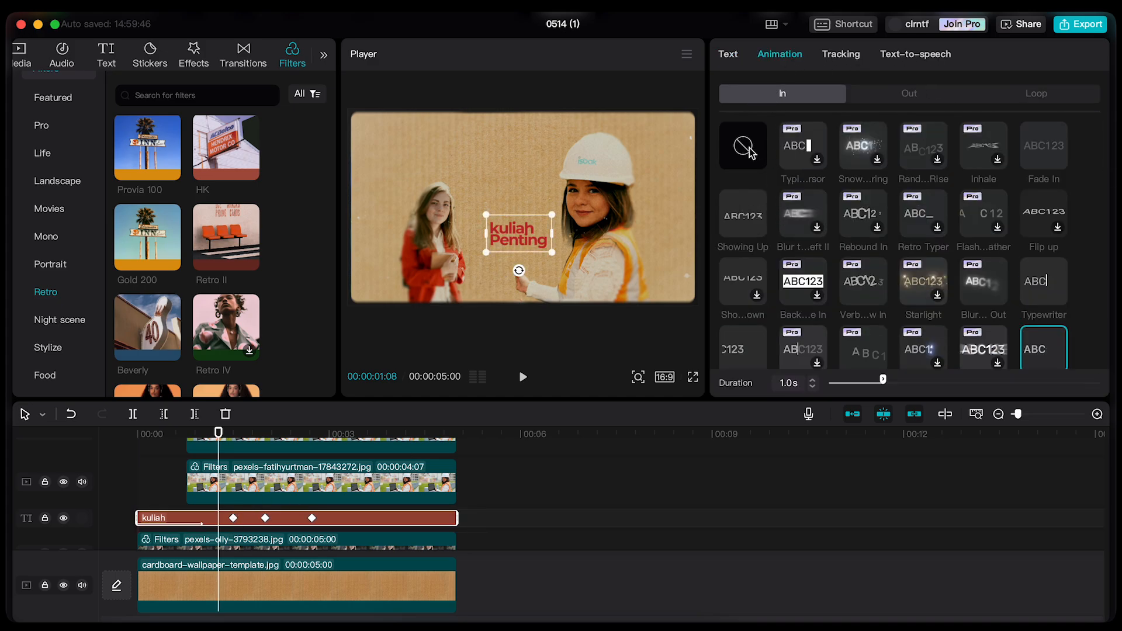
pyautogui.click(753, 152)
pyautogui.press('super+z')
pyautogui.click(728, 56)
pyautogui.scroll(-5, 853, 313)
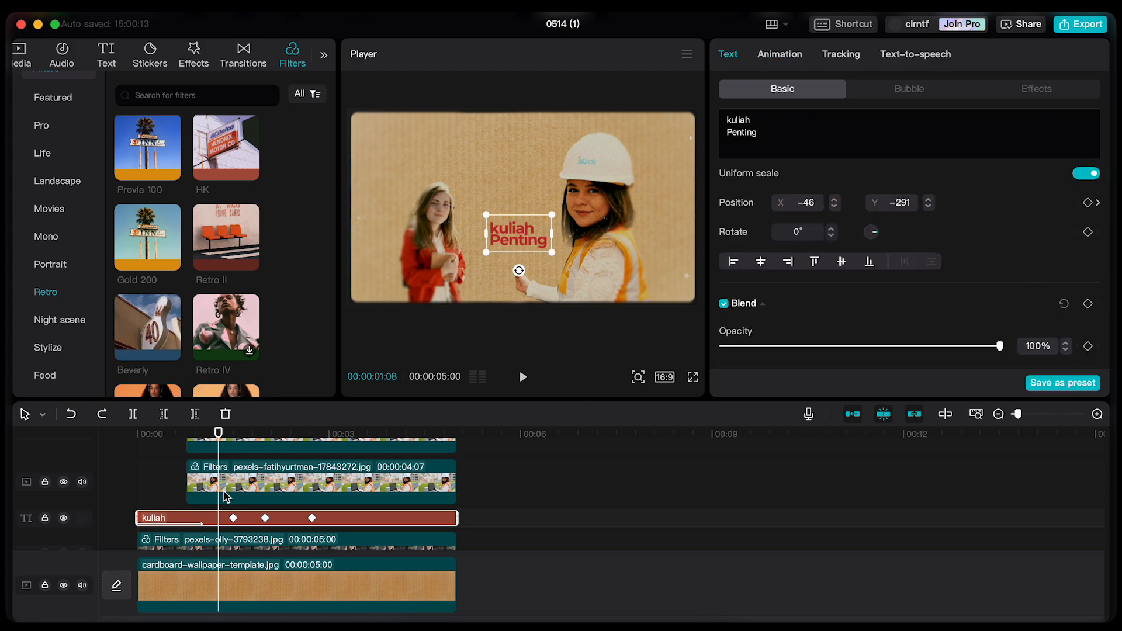
# - Delete all three motion keyframes from the "kuliah Penting" title
pyautogui.click(232, 518)
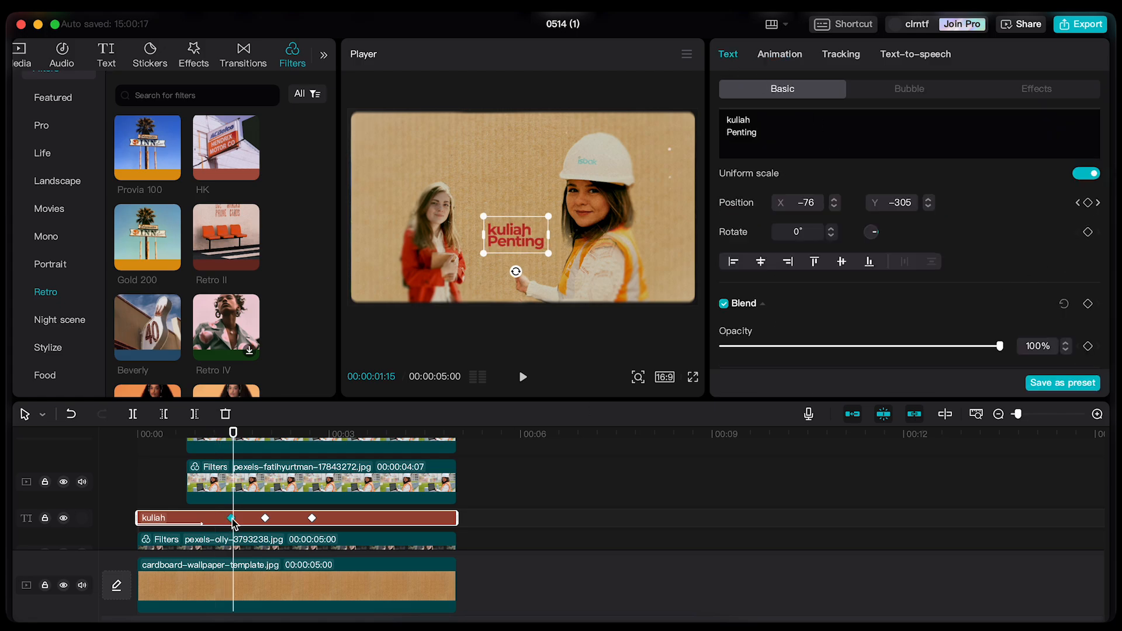
pyautogui.moveTo(232, 518); pyautogui.dragTo(278, 519)
pyautogui.click(266, 519)
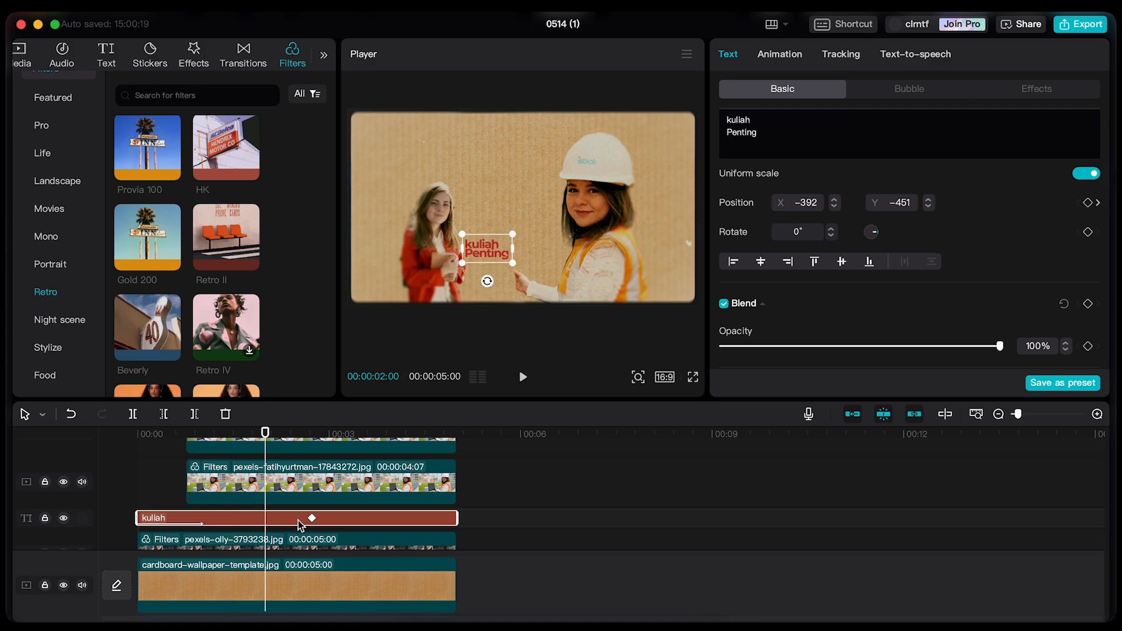
pyautogui.click(311, 519)
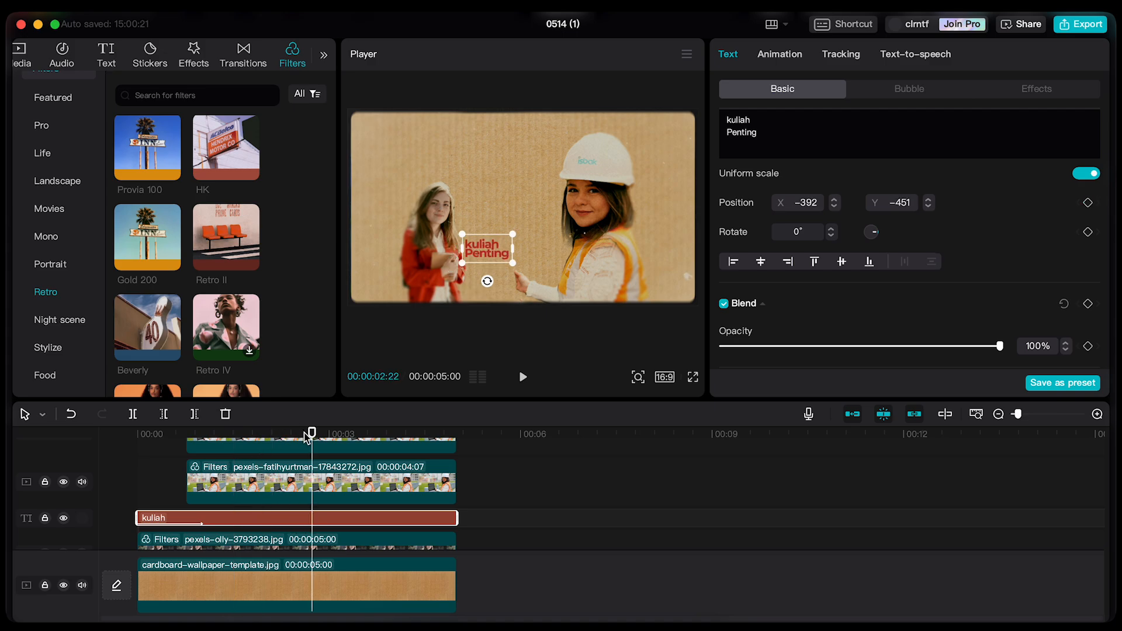
pyautogui.moveTo(306, 437); pyautogui.dragTo(256, 509)
# - Extend both helmeted woman layers to a duration of 00:00:04:13 and move their first opacity keyframes toward the clip start
pyautogui.scroll(1, 274, 502)
pyautogui.click(195, 465)
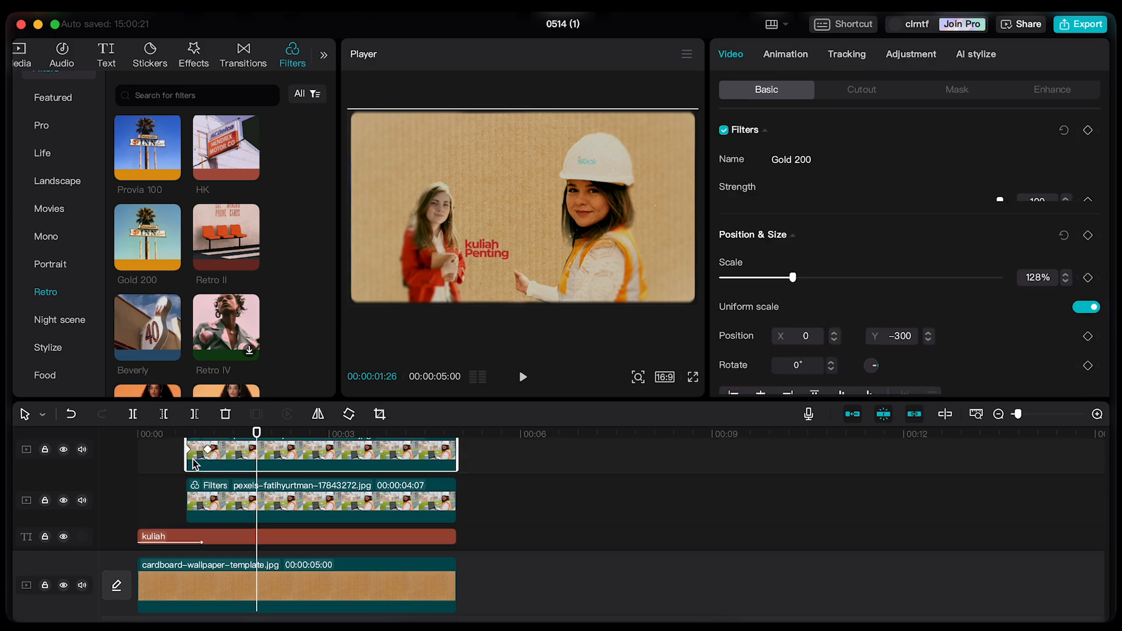
pyautogui.moveTo(187, 459); pyautogui.dragTo(173, 458)
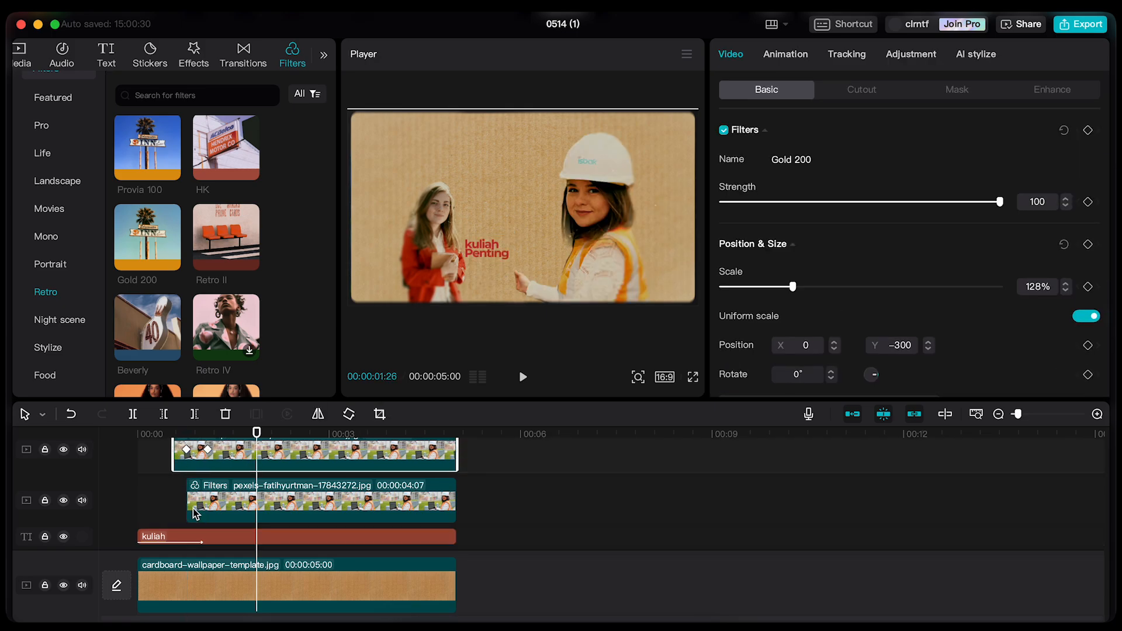
pyautogui.moveTo(195, 513); pyautogui.dragTo(182, 513)
pyautogui.click(188, 457)
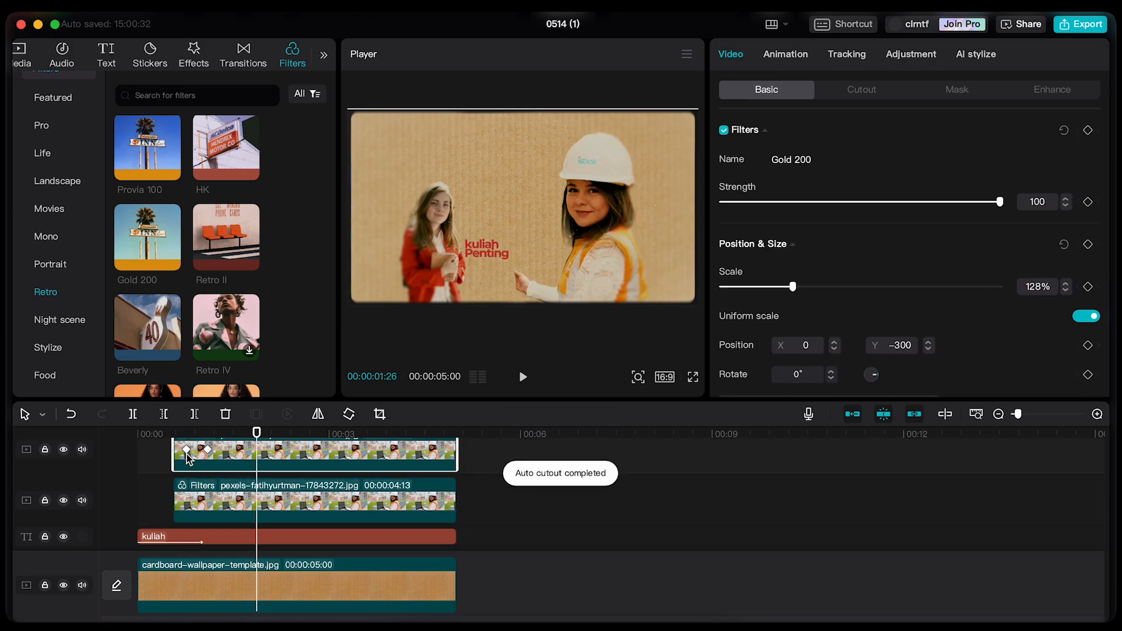
pyautogui.click(187, 451)
pyautogui.click(192, 514)
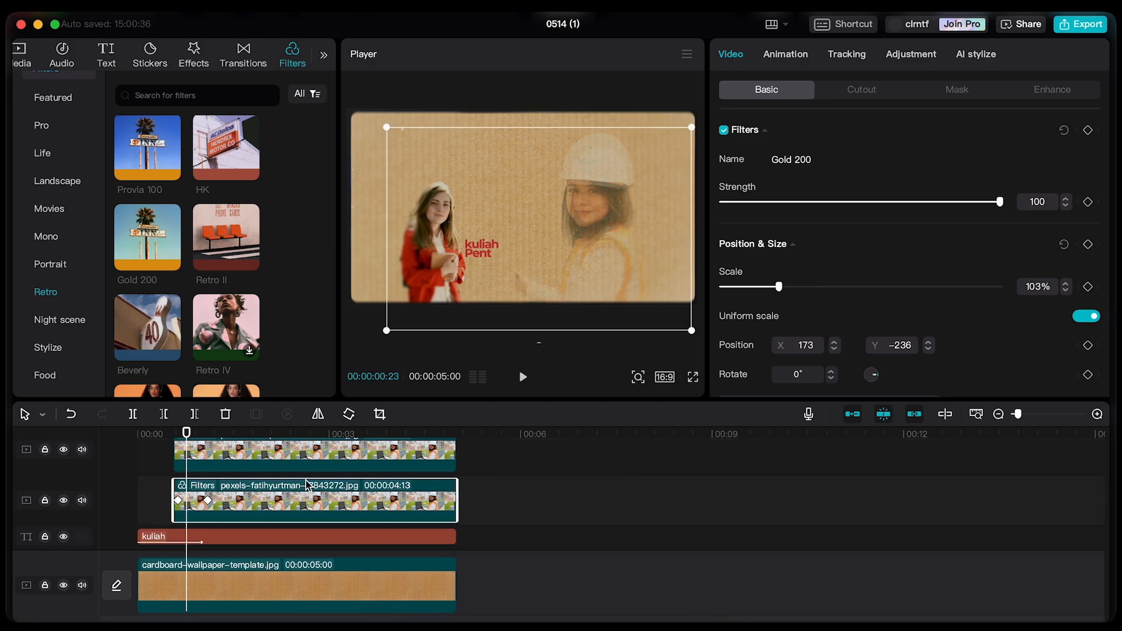
# - Combine the effects, title, adjustment, all photo layers of both women and the cardboard background into one compound clip
pyautogui.scroll(1, 310, 485)
pyautogui.scroll(4, 387, 489)
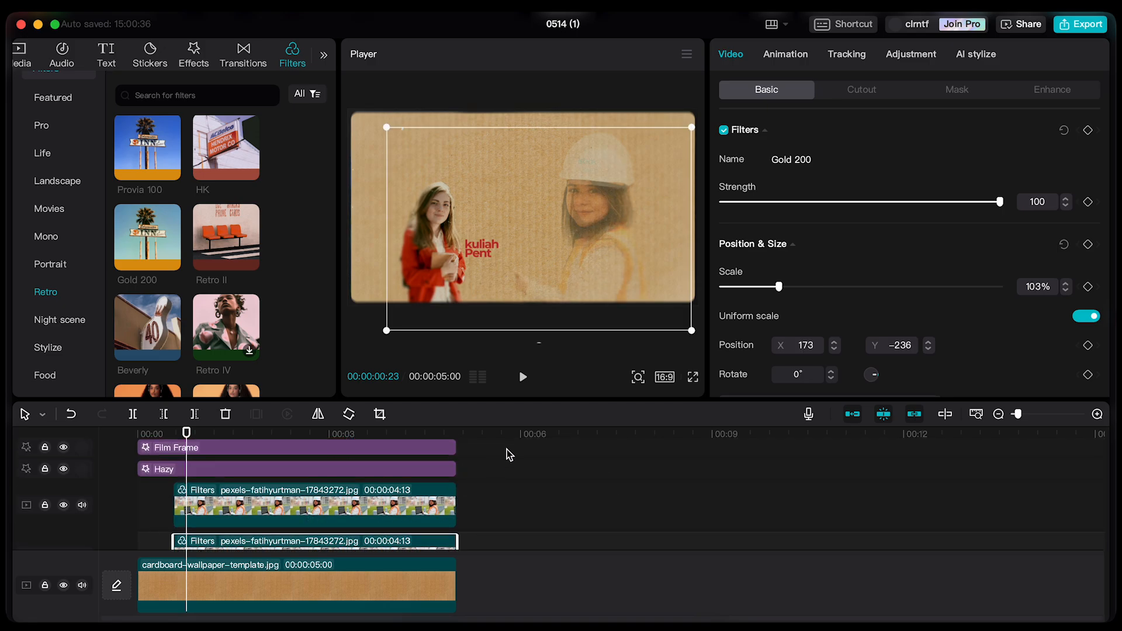
pyautogui.click(472, 524)
pyautogui.click(421, 535)
pyautogui.scroll(-4, 409, 526)
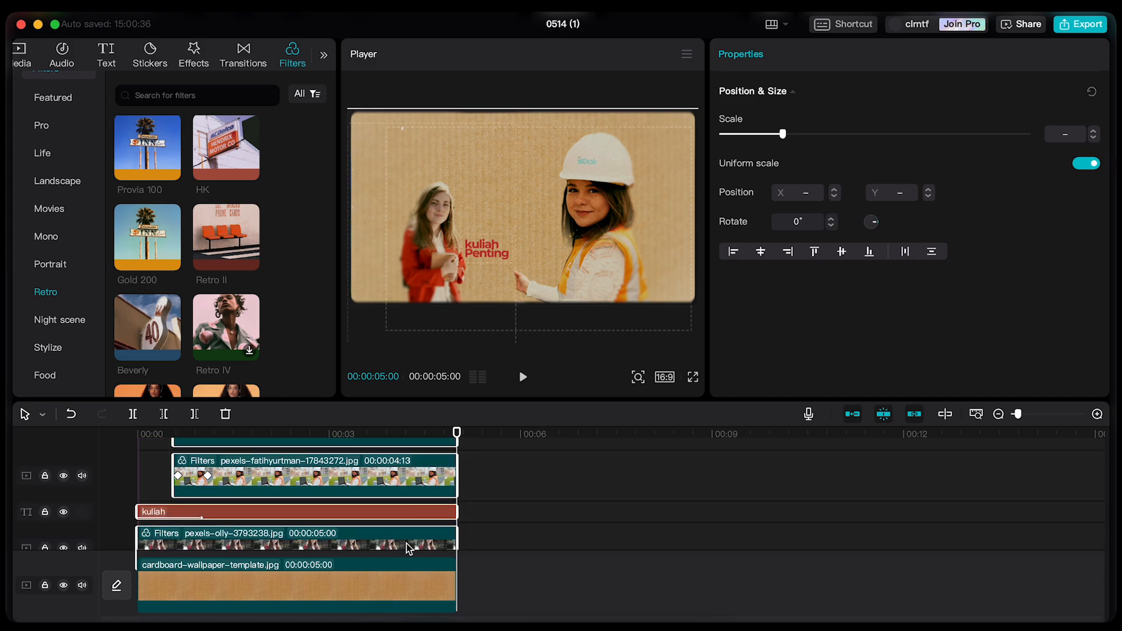
pyautogui.scroll(-1, 397, 544)
pyautogui.scroll(-3, 399, 539)
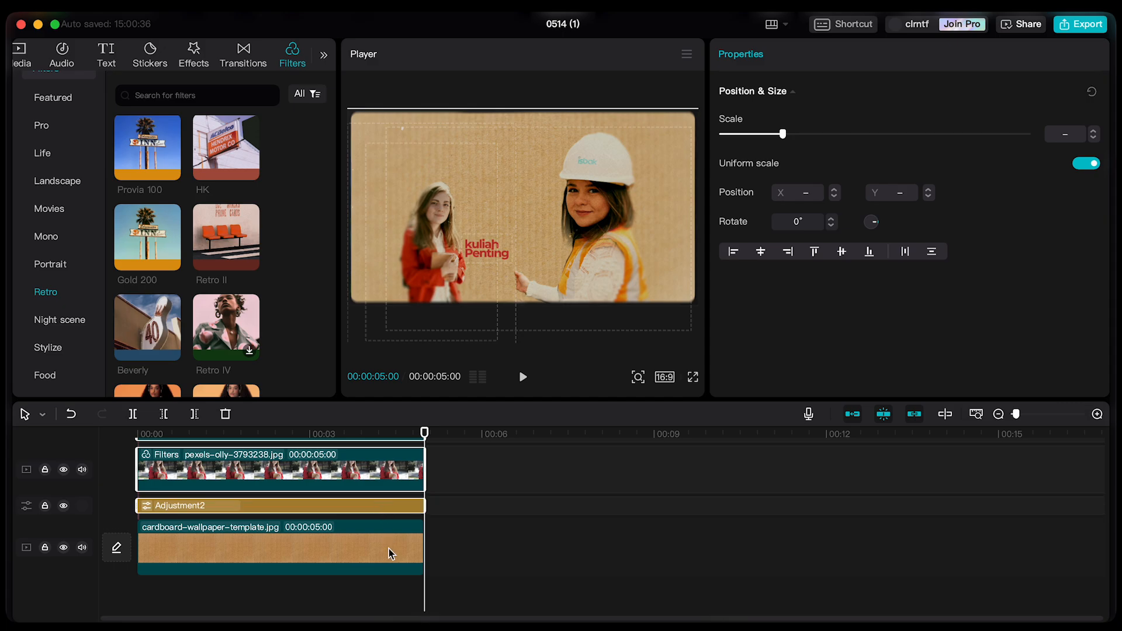
pyautogui.keyDown('super'); pyautogui.click(388, 549); pyautogui.keyUp('super')
pyautogui.rightClick(371, 534)
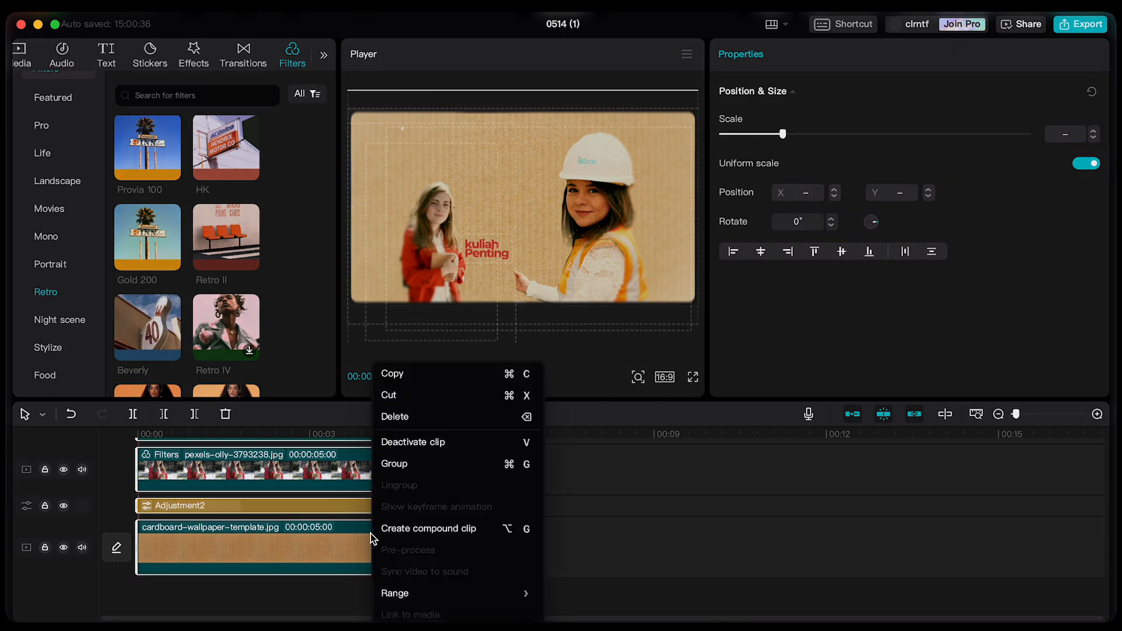
pyautogui.click(430, 534)
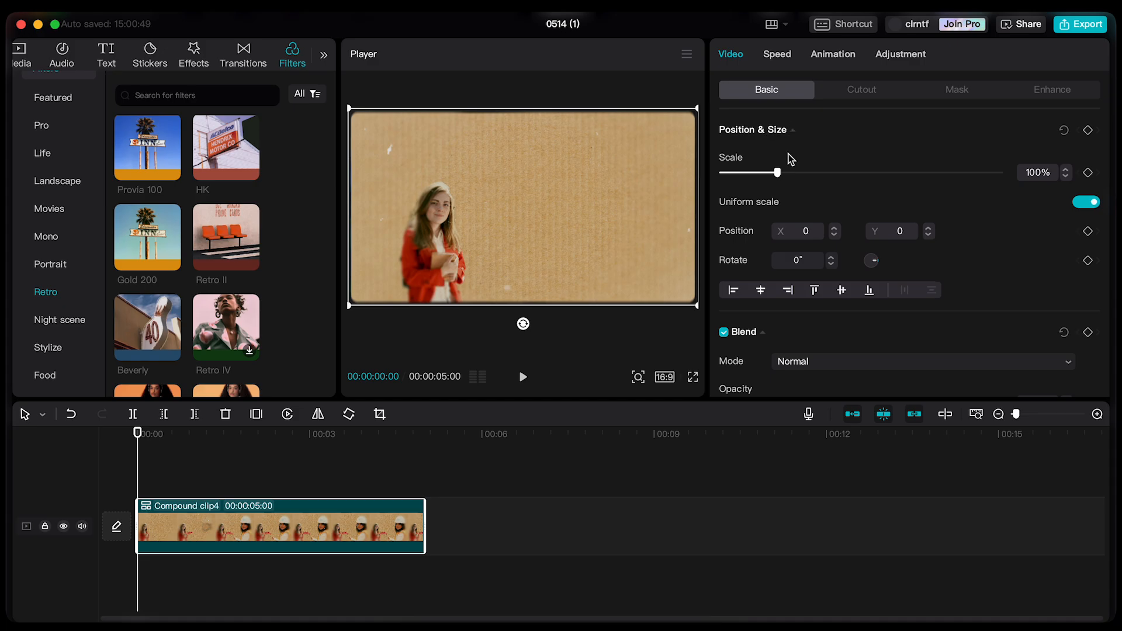
# - Add position and scale keyframes at the very start of the compound clip
pyautogui.click(1087, 173)
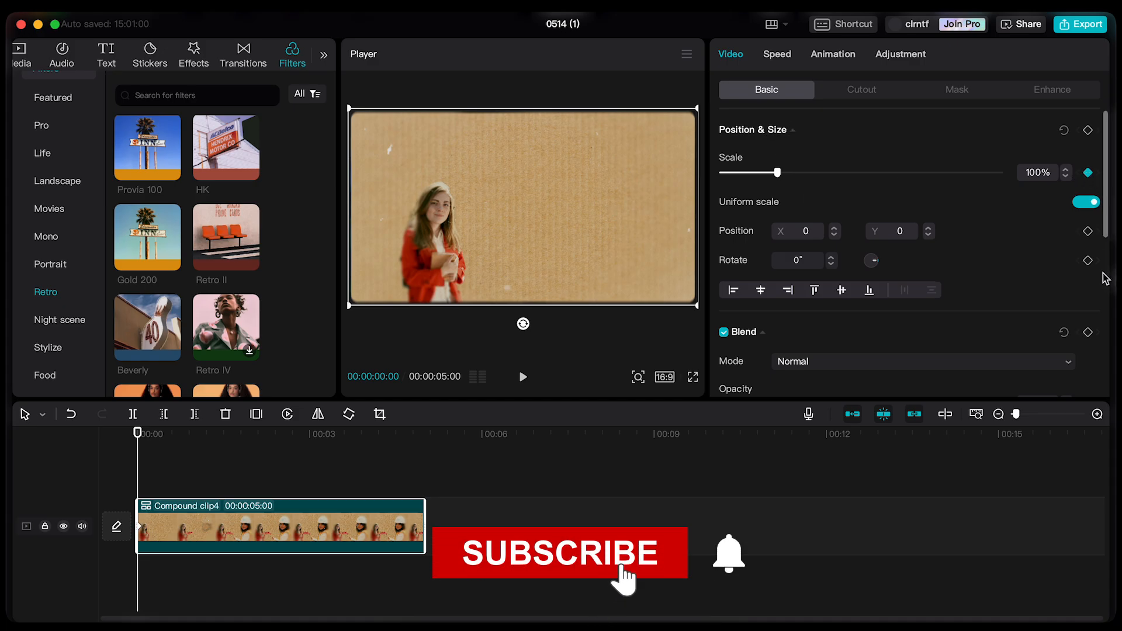
pyautogui.press('super+z')
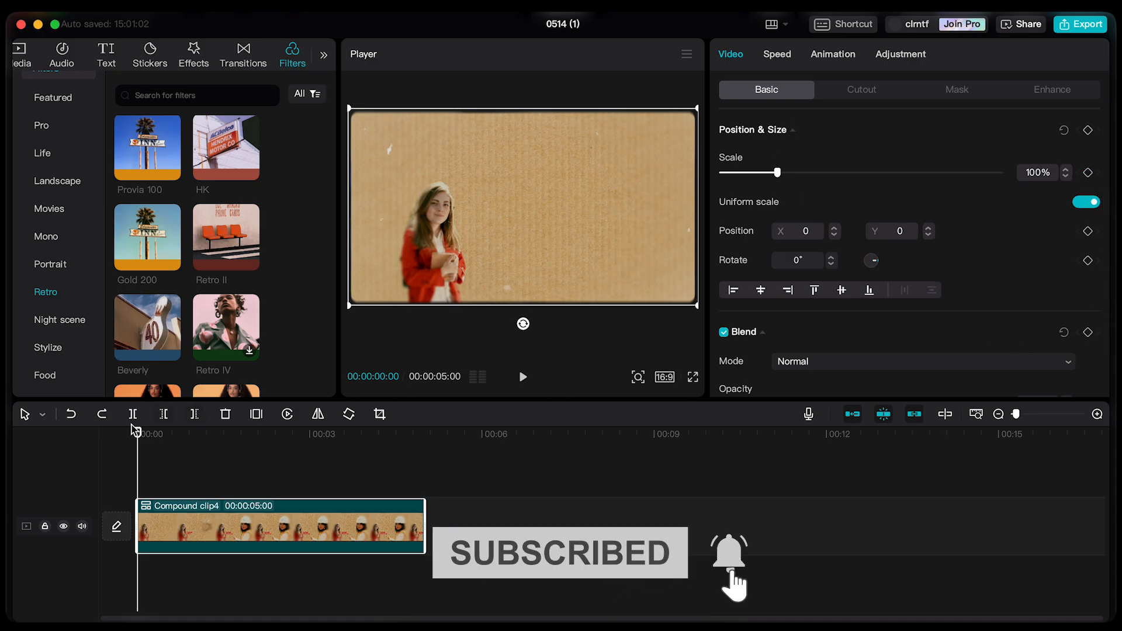
pyautogui.moveTo(144, 438)
pyautogui.mouseDown()
pyautogui.moveTo(177, 446)
pyautogui.moveTo(136, 459)
pyautogui.mouseUp()
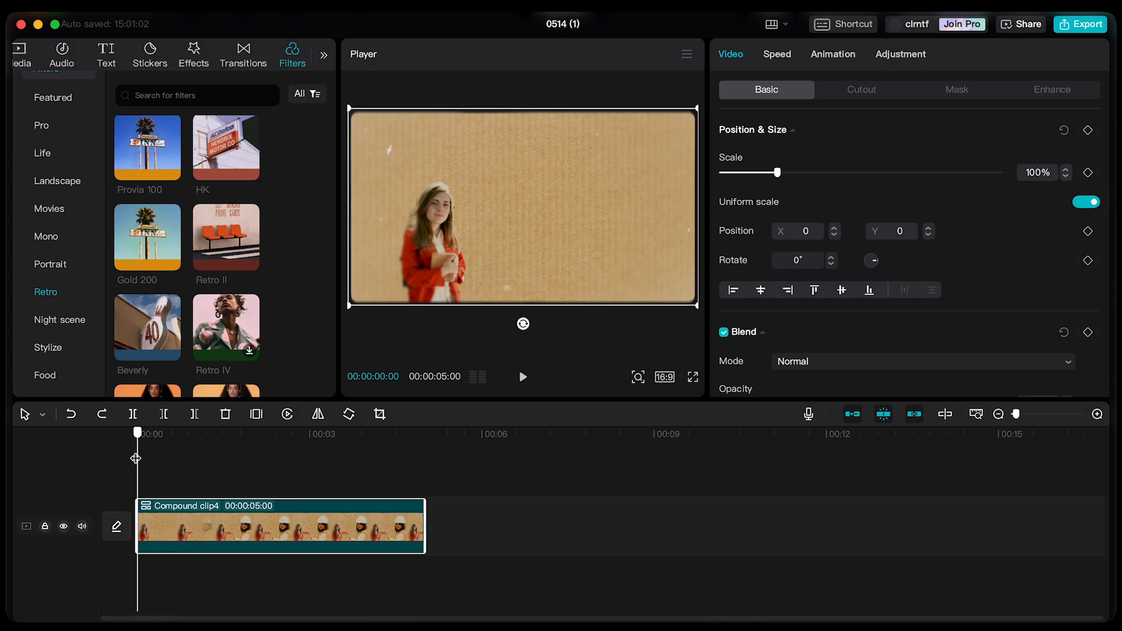
pyautogui.click(1088, 232)
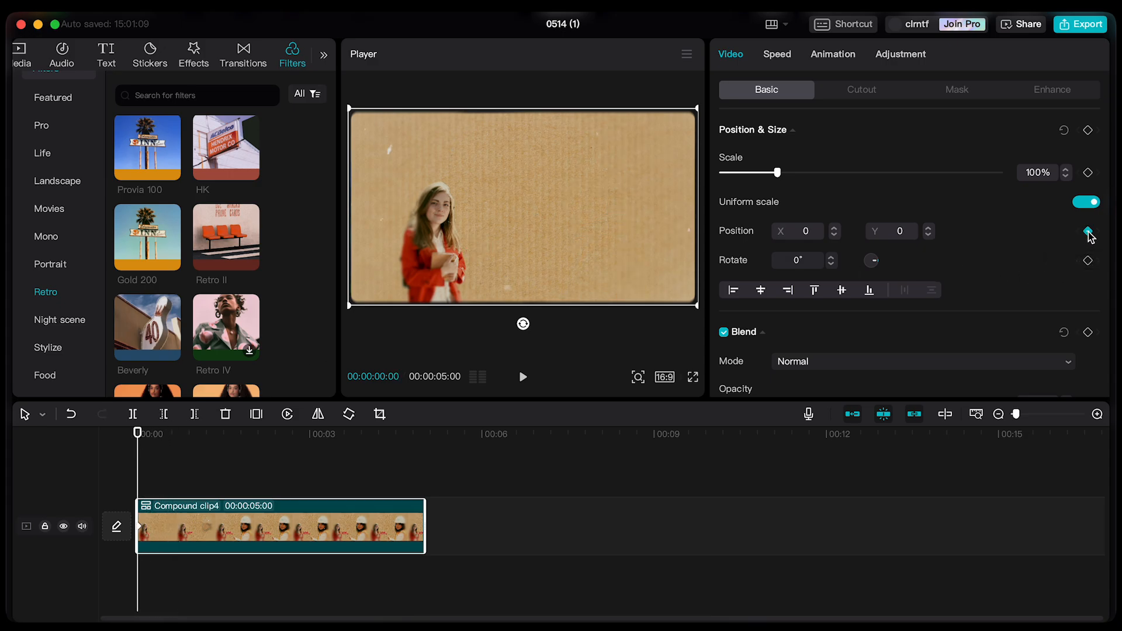
pyautogui.click(1084, 173)
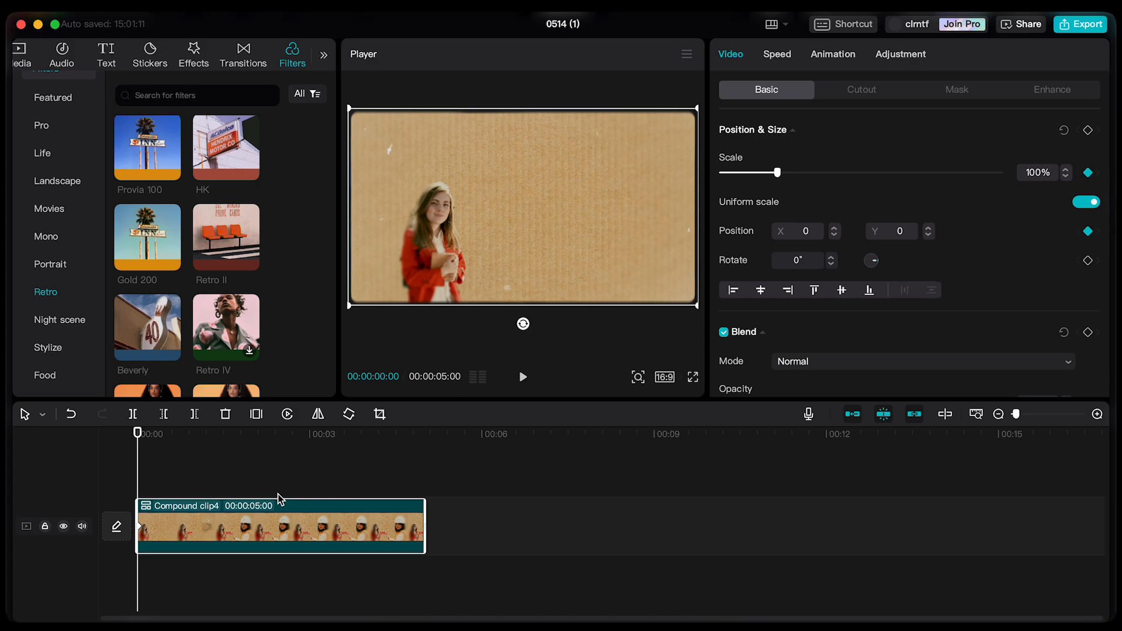
# - Enlarge the compound clip to about 138% at the first keyframe and reposition it to about X 675, Y 270
pyautogui.click(696, 103)
pyautogui.click(173, 529)
pyautogui.moveTo(695, 115); pyautogui.dragTo(789, 82)
pyautogui.moveTo(595, 216); pyautogui.dragTo(634, 195)
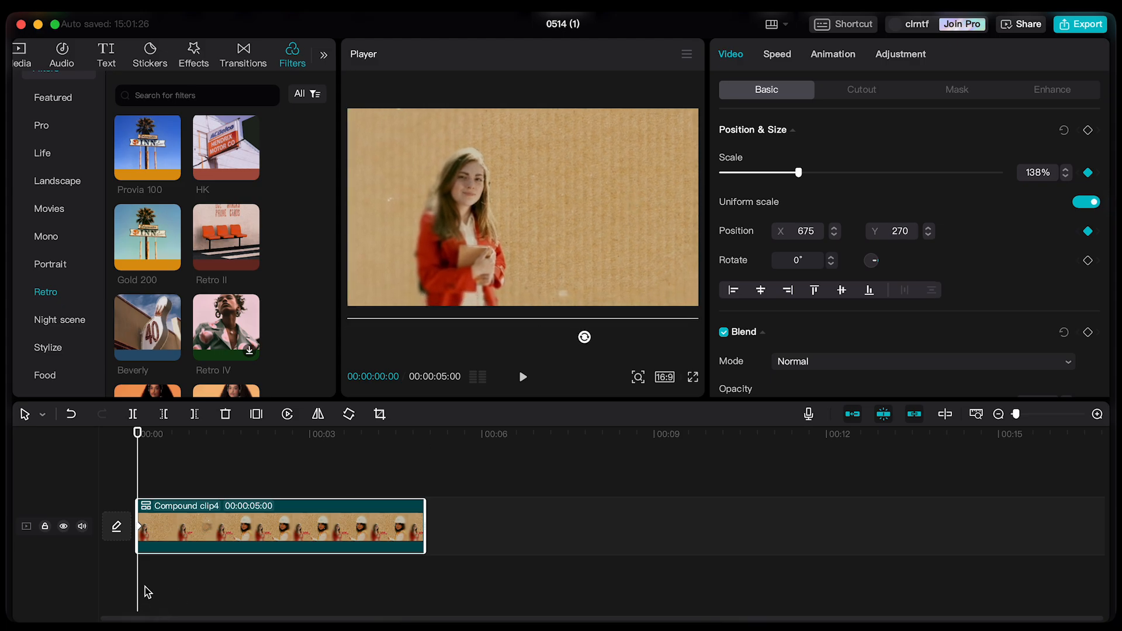
# - Move the compound clip's first position and scale keyframe to 00:00:00:17
pyautogui.moveTo(141, 440); pyautogui.dragTo(159, 447)
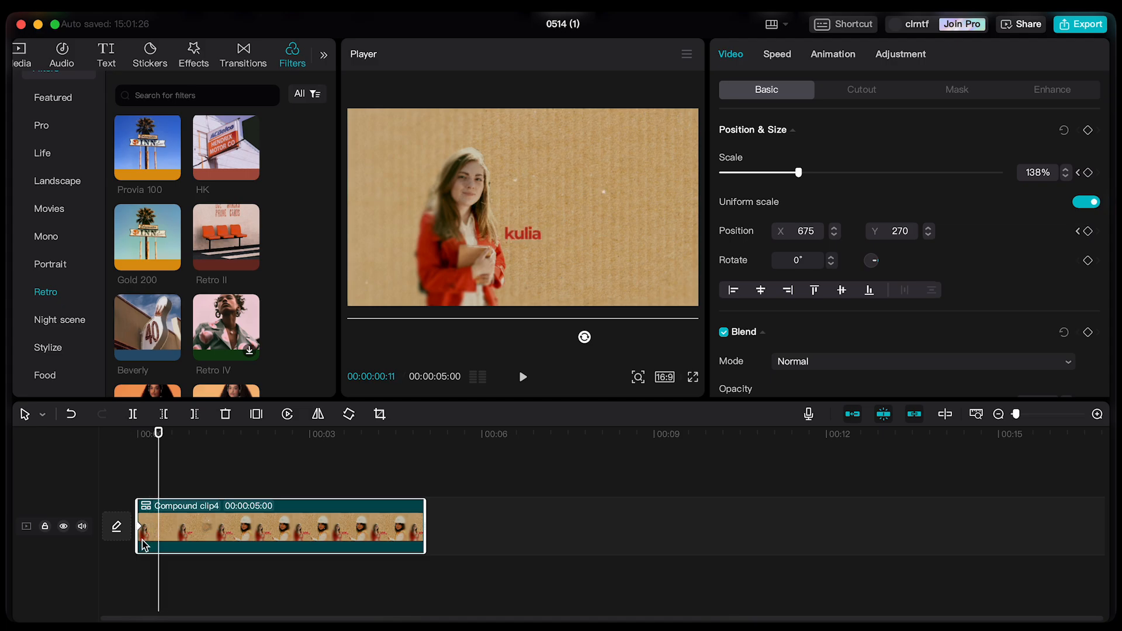
pyautogui.moveTo(144, 529); pyautogui.dragTo(162, 530)
pyautogui.moveTo(159, 450); pyautogui.dragTo(175, 457)
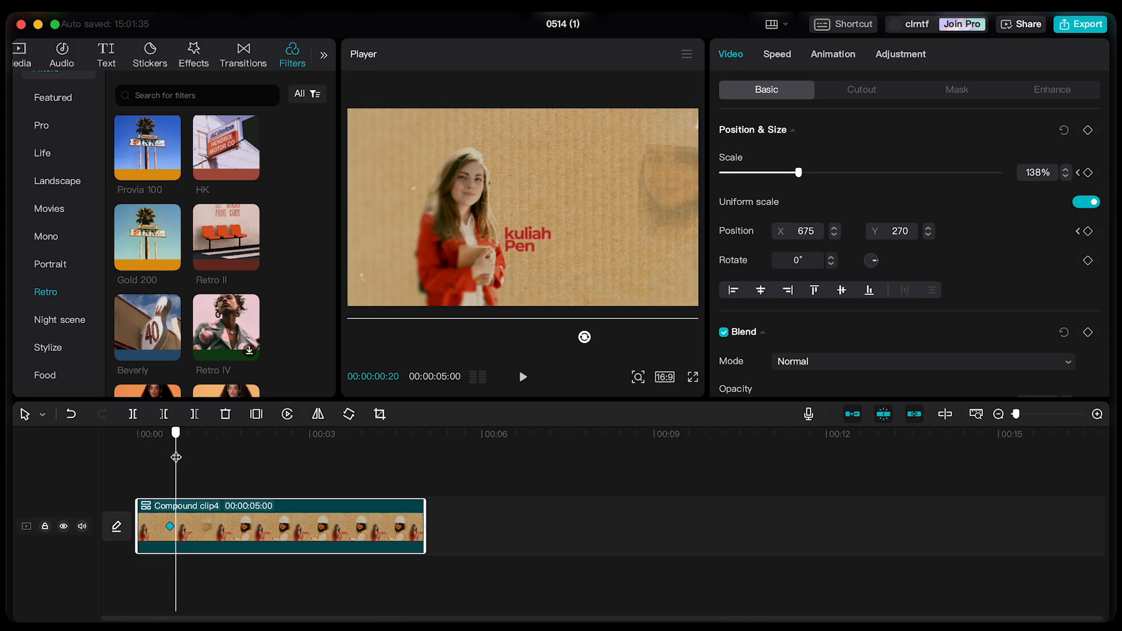
pyautogui.click(169, 527)
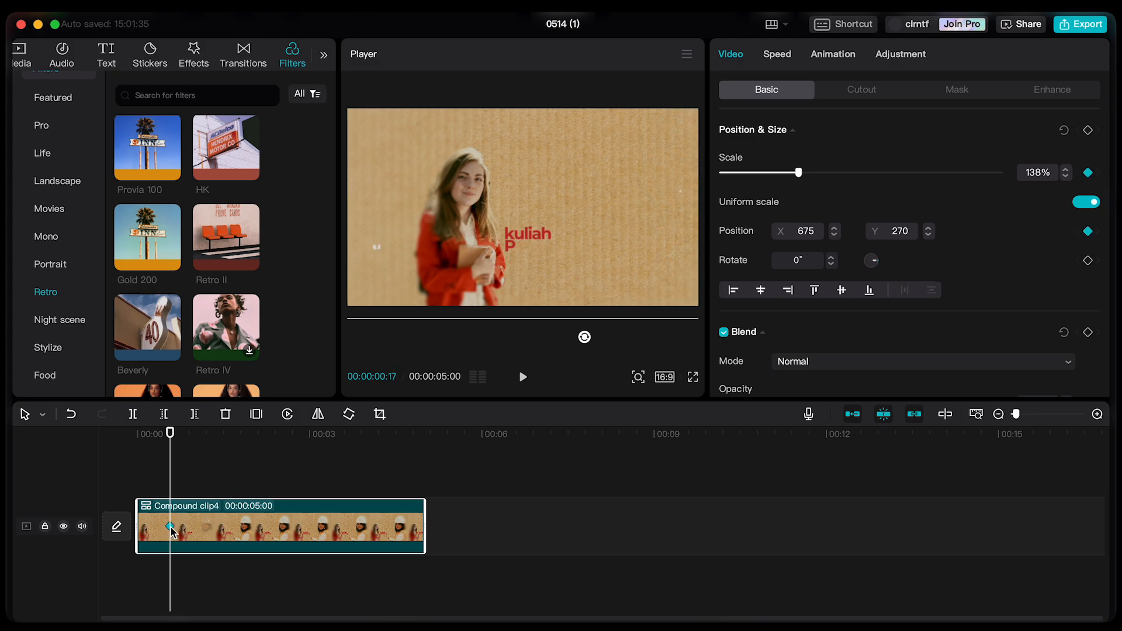
# - Create a second keyframe at 00:00:01:01 with the compound clip's scale at 100% and position at about X 80, Y 0
pyautogui.moveTo(175, 447); pyautogui.dragTo(199, 462)
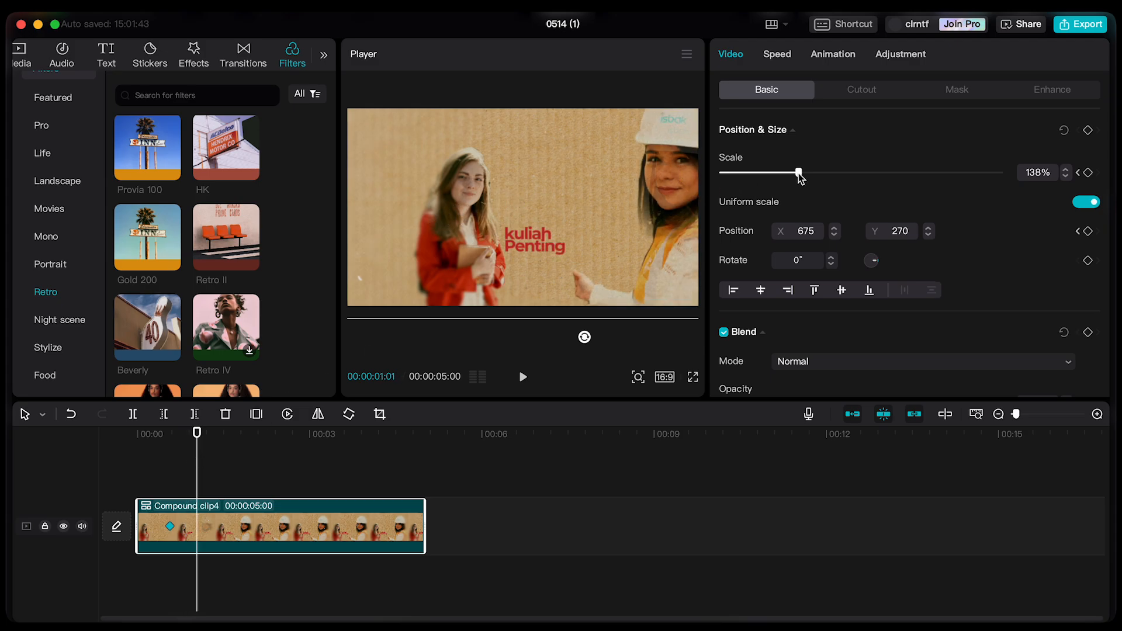
pyautogui.moveTo(799, 174); pyautogui.dragTo(772, 194)
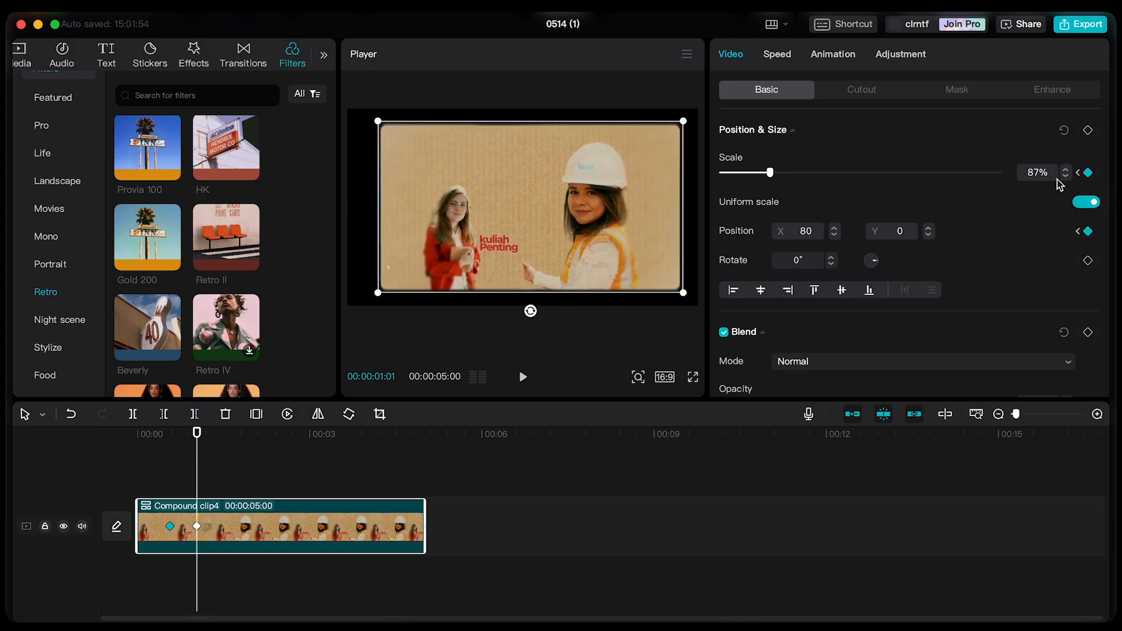
pyautogui.click(1041, 169)
pyautogui.write('100')
pyautogui.press('Return')
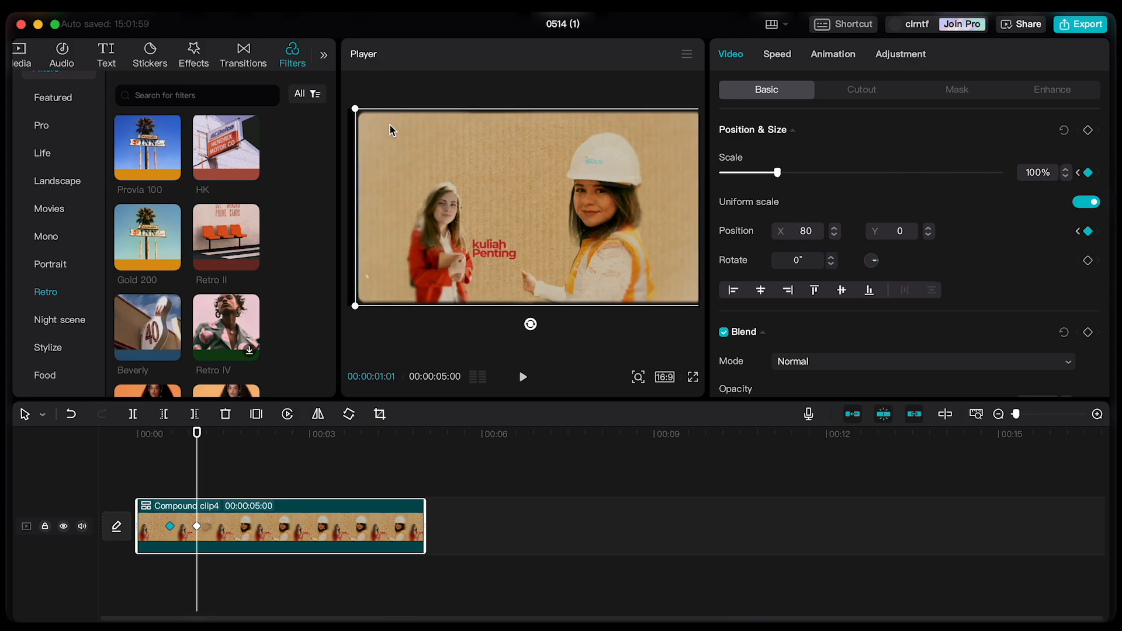
# - Enlarge the compound clip at the second keyframe to about 122% and reposition it to about X 419, Y 0
pyautogui.moveTo(352, 110)
pyautogui.mouseDown()
pyautogui.moveTo(336, 101)
pyautogui.moveTo(352, 104)
pyautogui.mouseUp()
pyautogui.moveTo(529, 155); pyautogui.dragTo(545, 145)
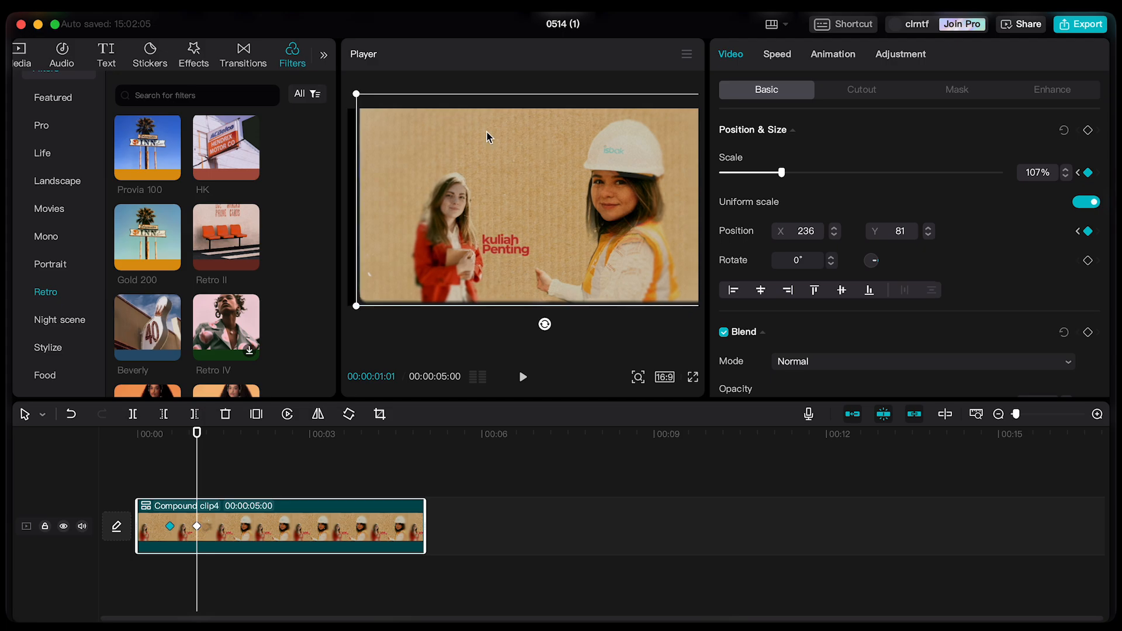
pyautogui.moveTo(352, 92); pyautogui.dragTo(345, 94)
pyautogui.moveTo(352, 311); pyautogui.dragTo(335, 333)
pyautogui.moveTo(432, 262); pyautogui.dragTo(452, 269)
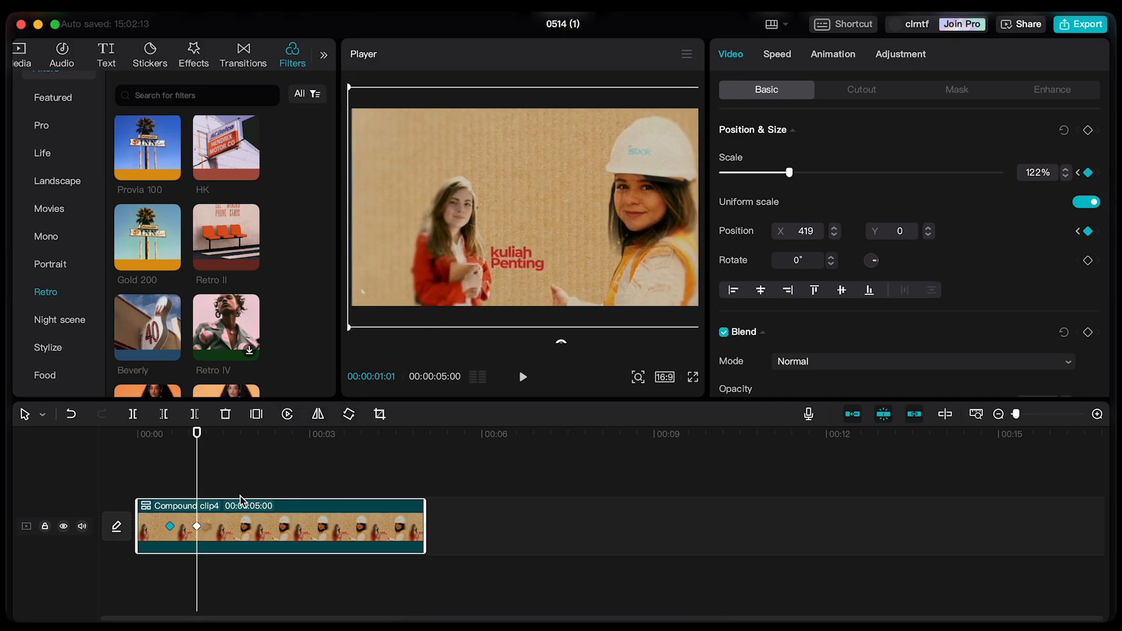
# - Play back the opening of the compound clip repeatedly to examine the zoom motion between the two keyframes
pyautogui.click(203, 481)
pyautogui.moveTo(200, 444); pyautogui.dragTo(45, 473)
pyautogui.press('space')
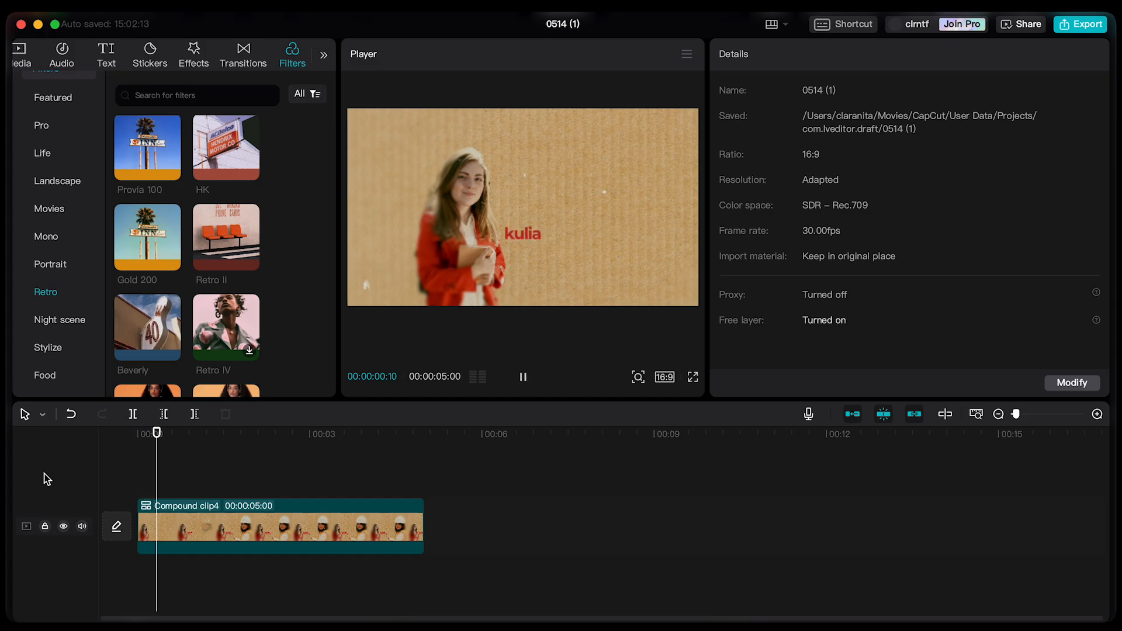
pyautogui.press('space')
pyautogui.click(170, 469)
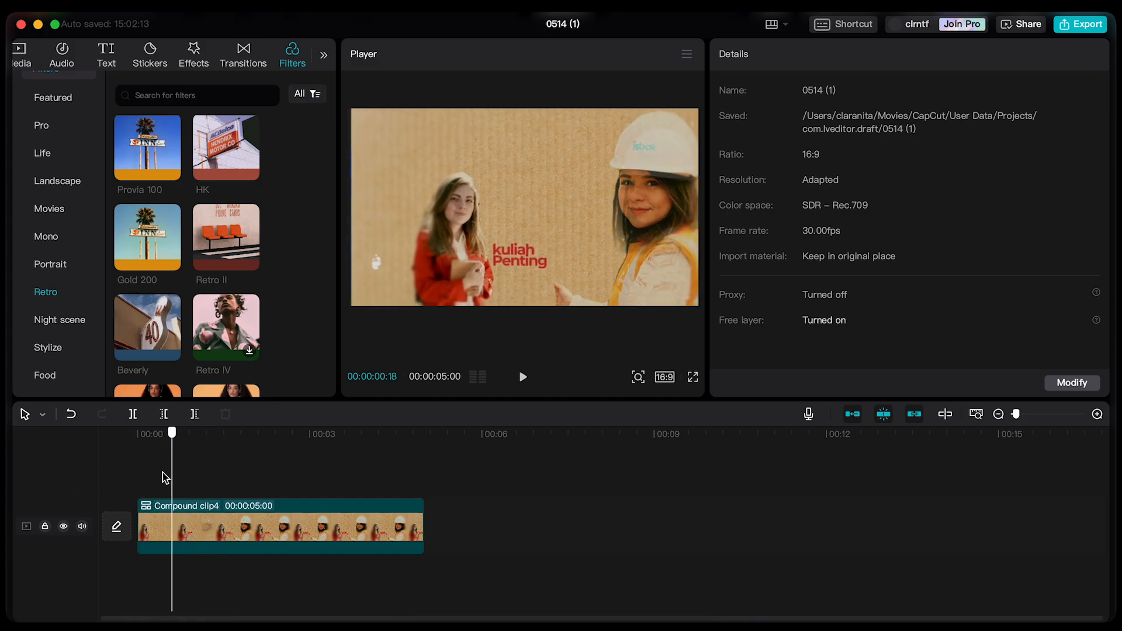
pyautogui.moveTo(163, 473); pyautogui.dragTo(147, 477)
pyautogui.press('space')
pyautogui.press('space')
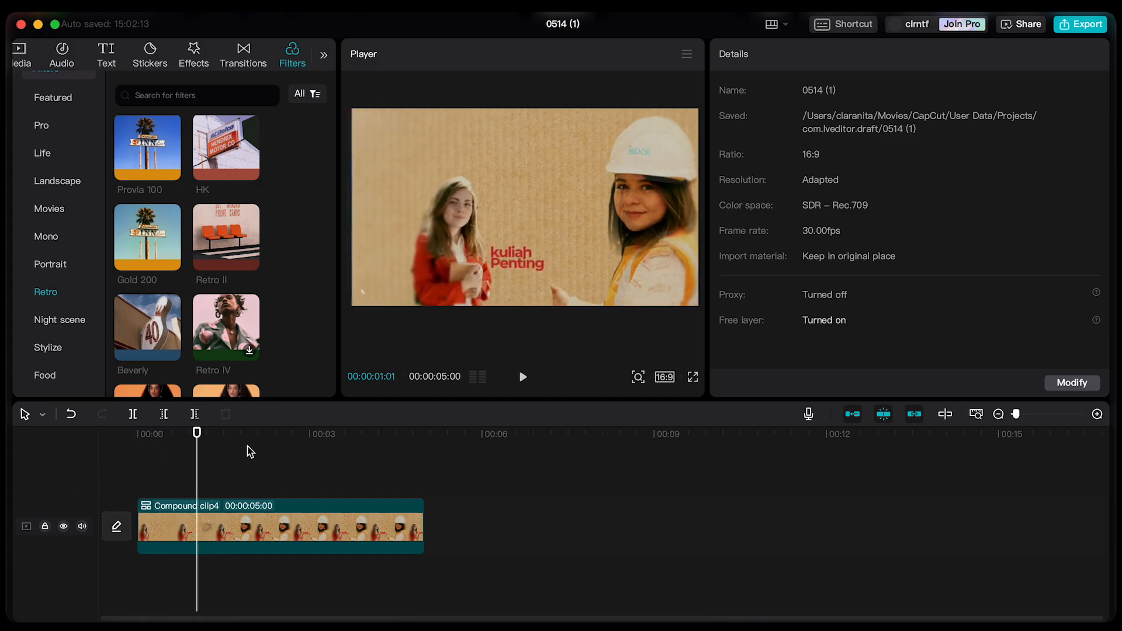
pyautogui.press('space')
pyautogui.press('space')
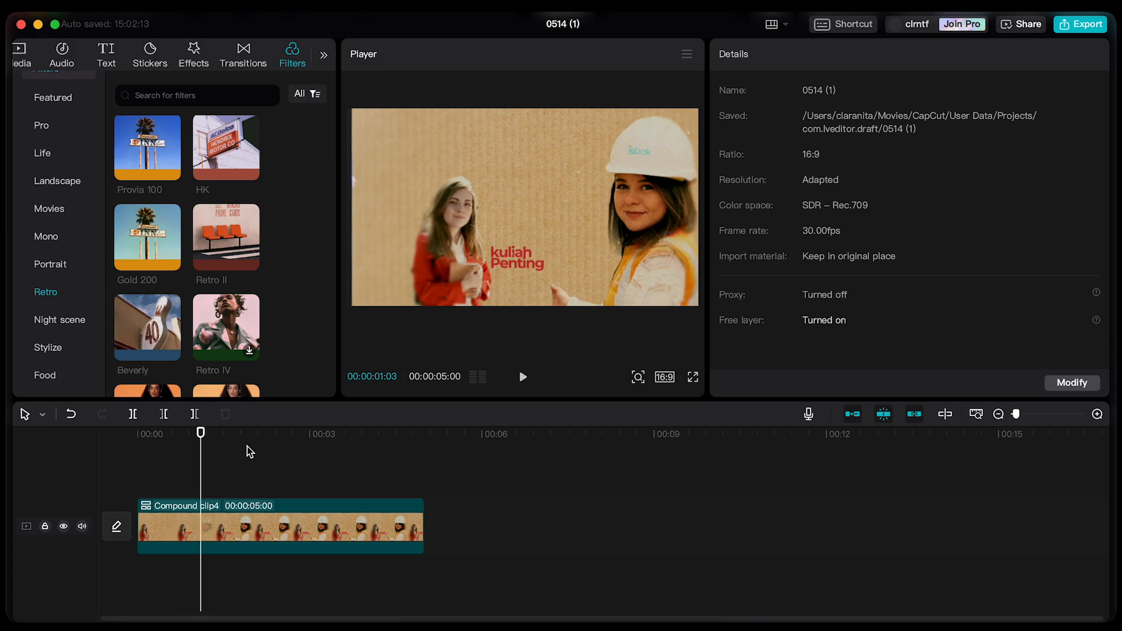
pyautogui.click(182, 467)
pyautogui.click(145, 467)
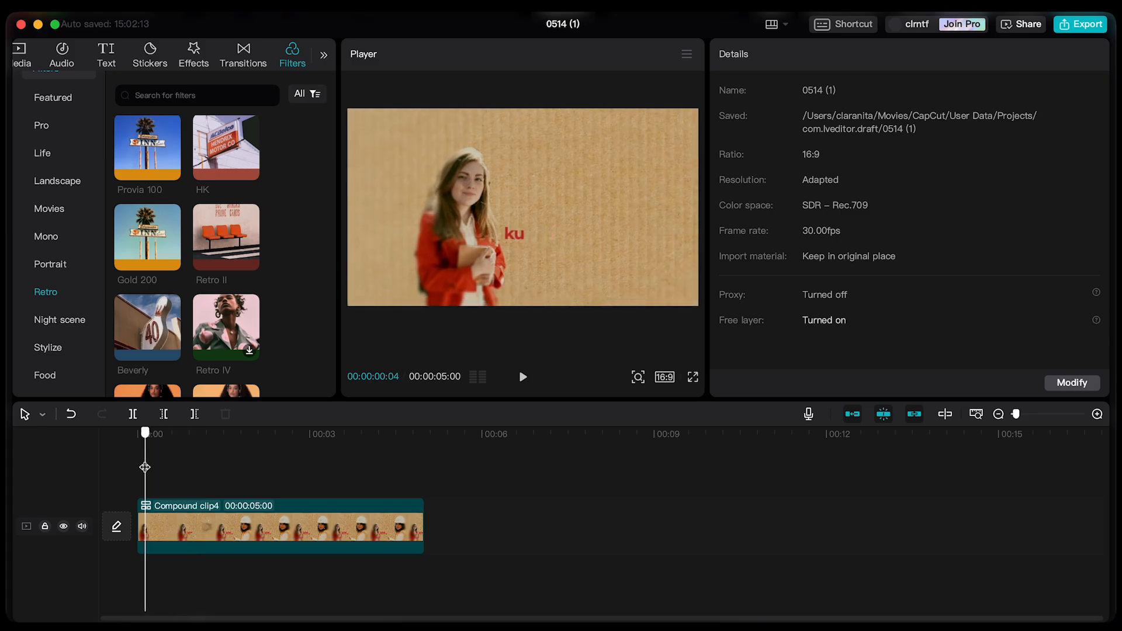
# - Try enlarging the compound clip to about 133% at the 00:00:01:01 keyframe, and undo the change
pyautogui.click(234, 512)
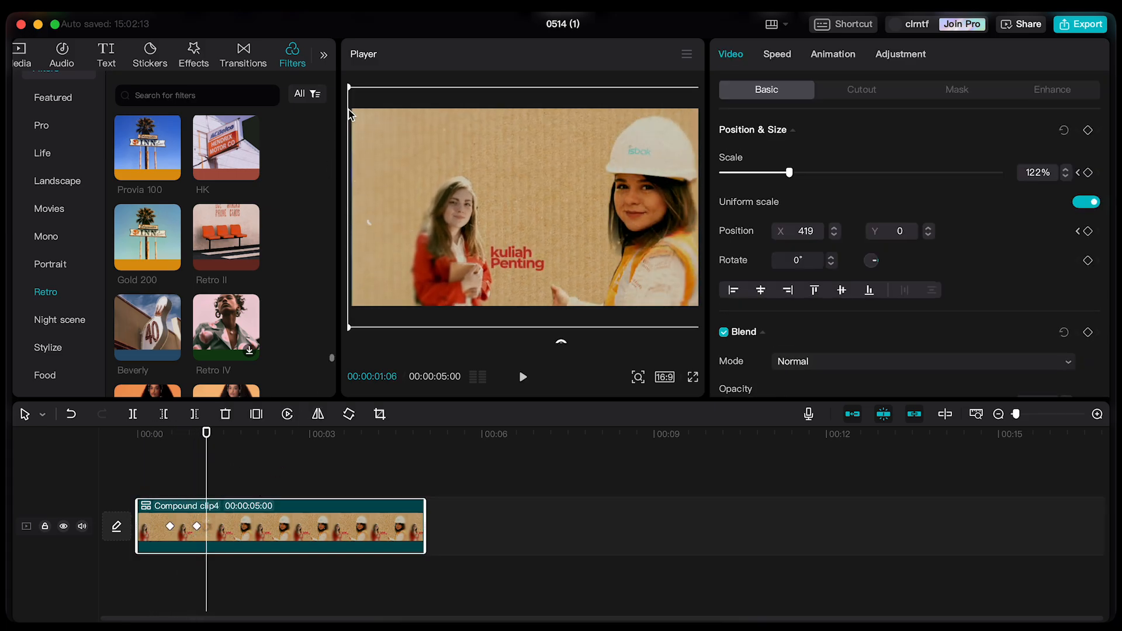
pyautogui.moveTo(202, 441); pyautogui.dragTo(197, 442)
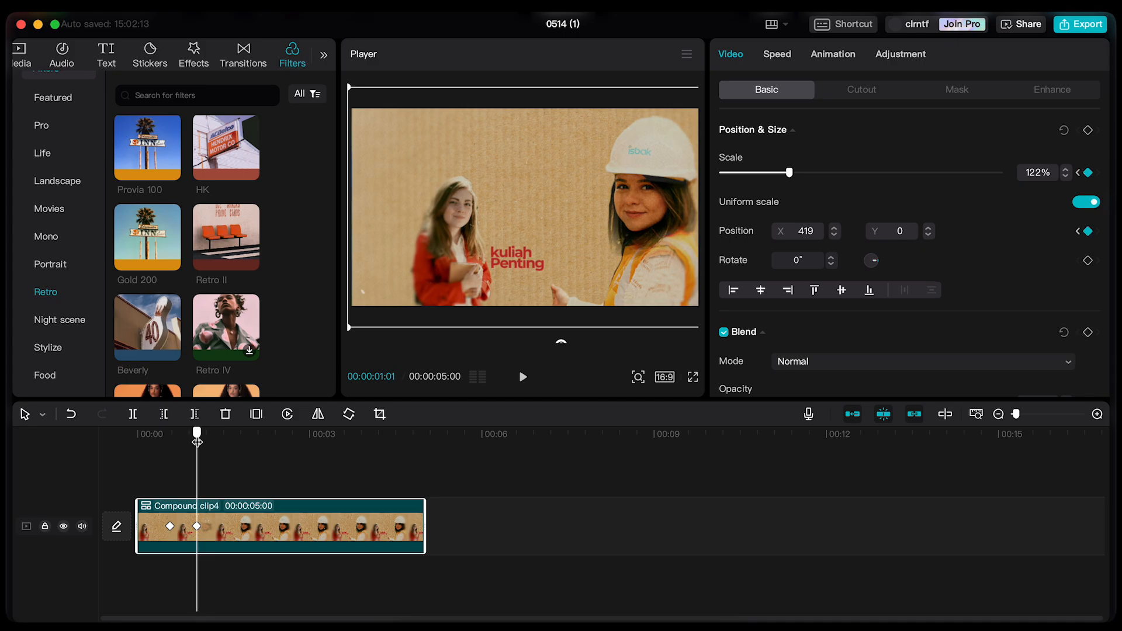
pyautogui.moveTo(352, 91); pyautogui.dragTo(333, 80)
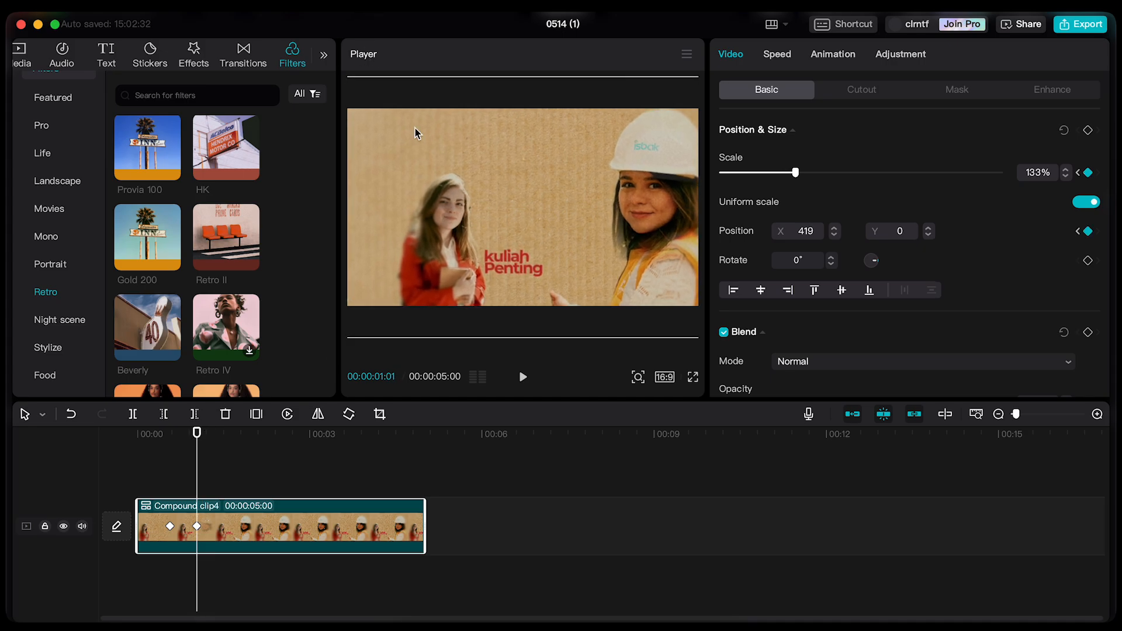
pyautogui.press('super+z')
# - Enlarge the compound clip to about 158% at the 00:00:00:17 keyframe and shift the image slightly right and up
pyautogui.moveTo(197, 443); pyautogui.dragTo(171, 450)
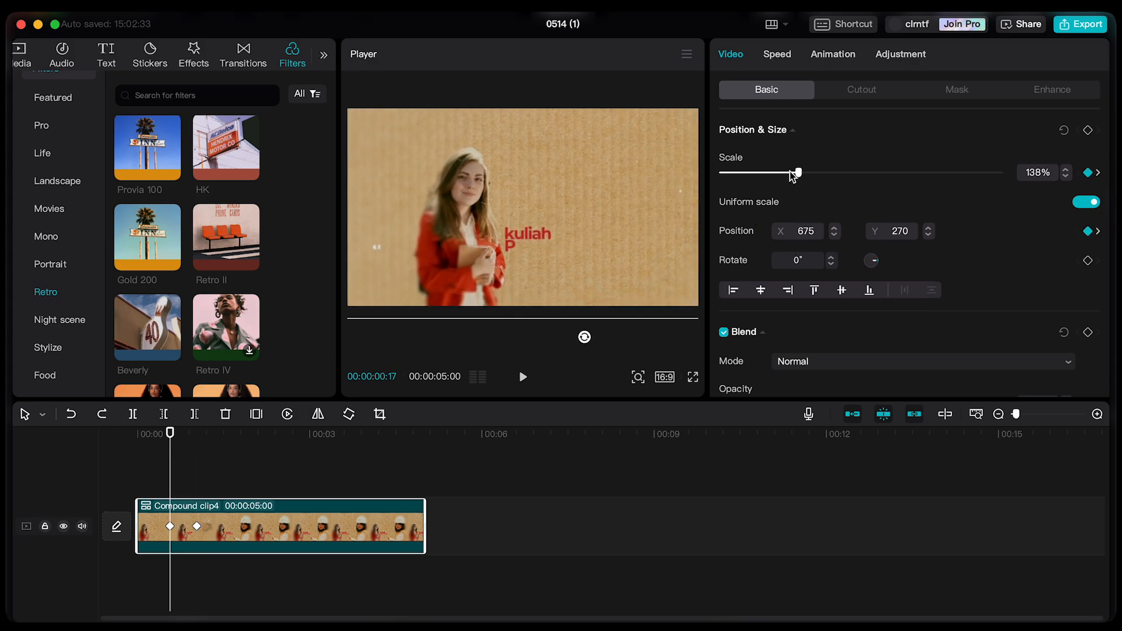
pyautogui.moveTo(793, 177); pyautogui.dragTo(811, 177)
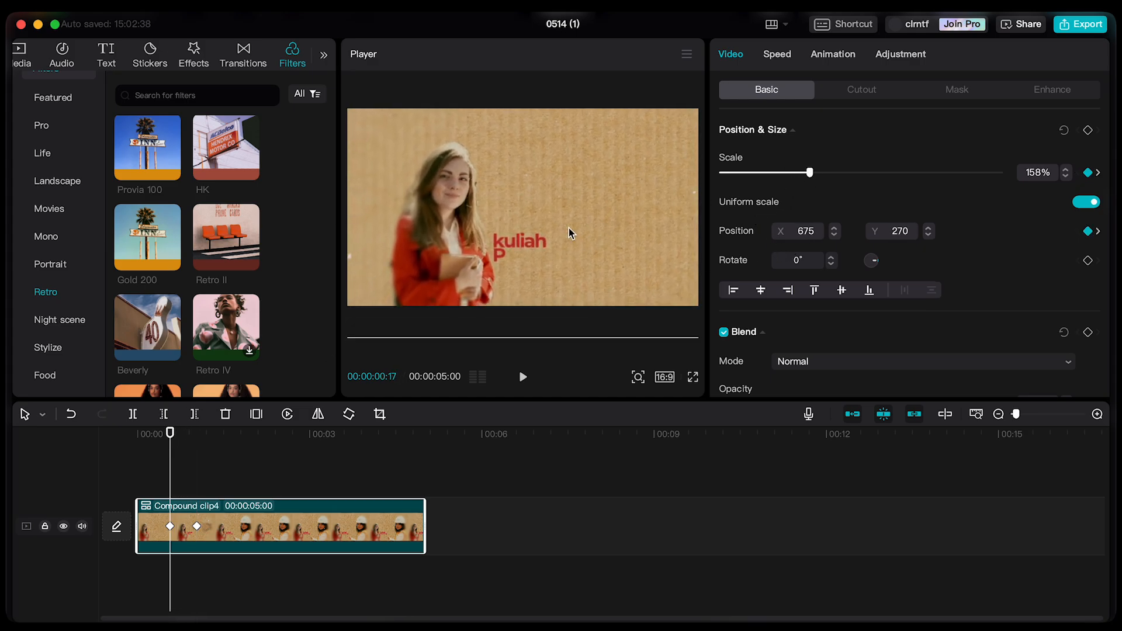
pyautogui.moveTo(570, 232); pyautogui.dragTo(601, 220)
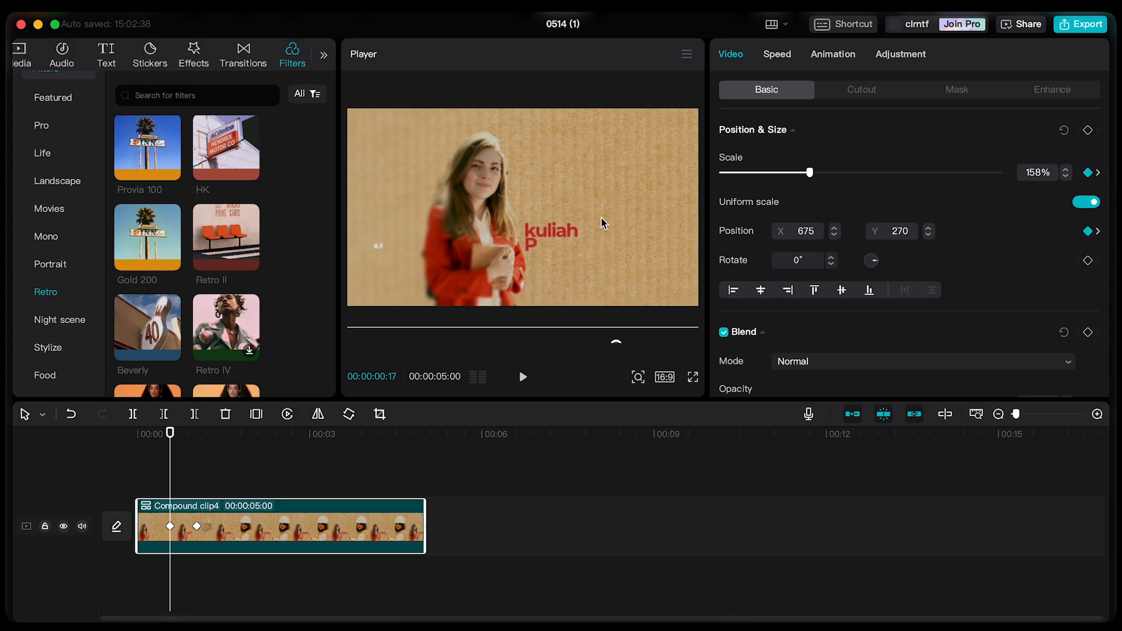
# - At the 00:00:01:01 keyframe, reduce the compound clip's scale to about 110% and reposition it to about X 132, Y 0
pyautogui.moveTo(172, 445); pyautogui.dragTo(194, 450)
pyautogui.moveTo(618, 185)
pyautogui.mouseDown()
pyautogui.moveTo(622, 200)
pyautogui.moveTo(610, 205)
pyautogui.mouseUp()
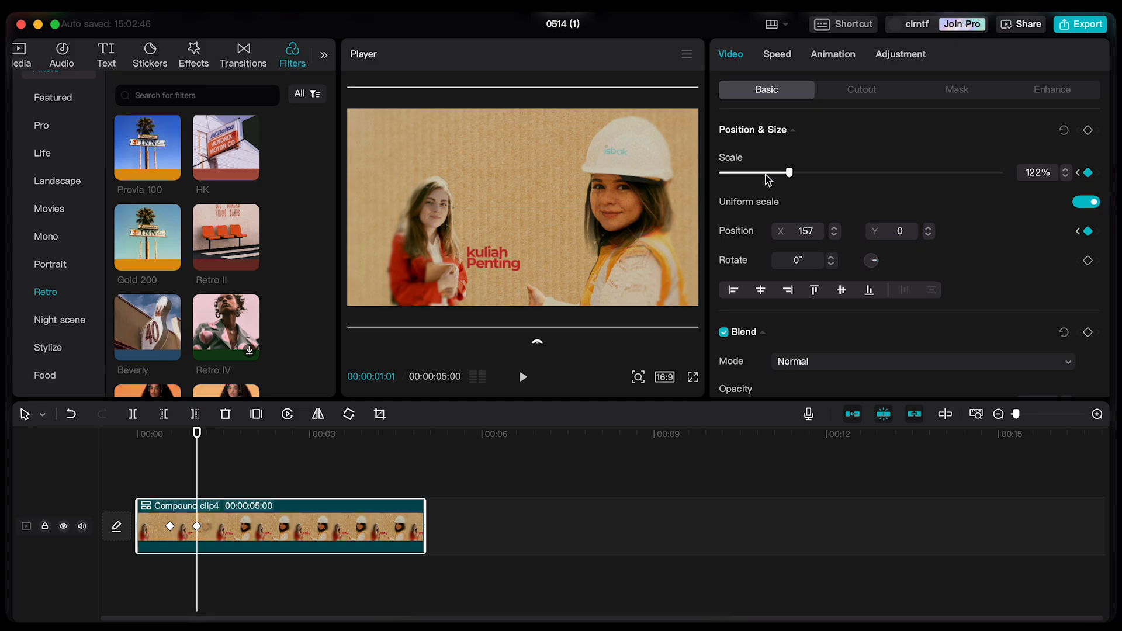
pyautogui.moveTo(787, 174); pyautogui.dragTo(783, 175)
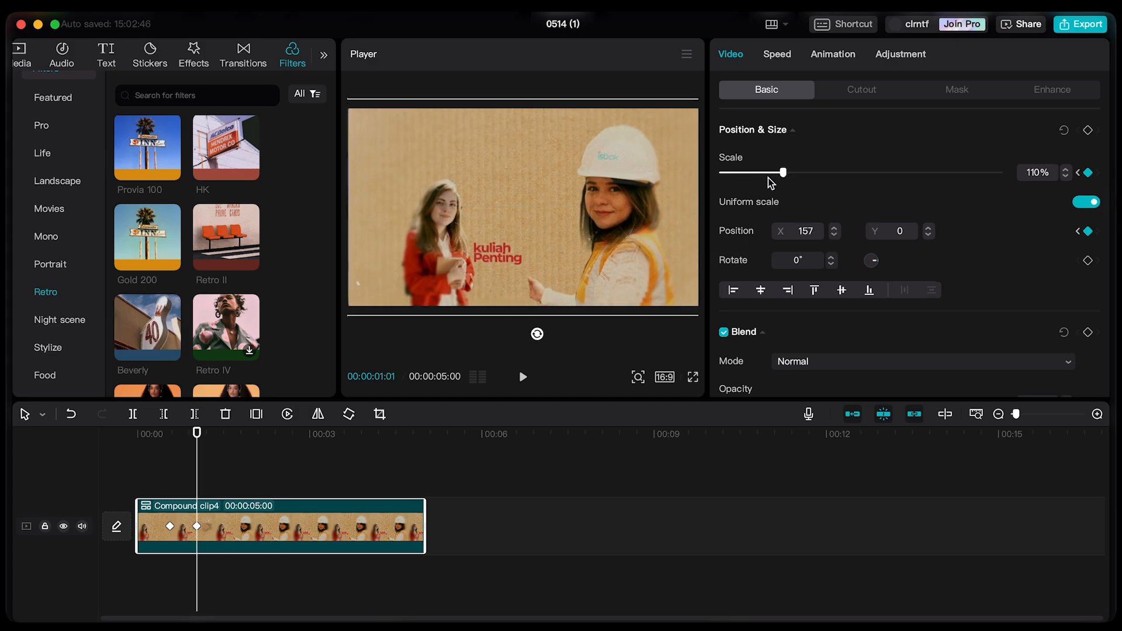
pyautogui.moveTo(676, 215); pyautogui.dragTo(674, 215)
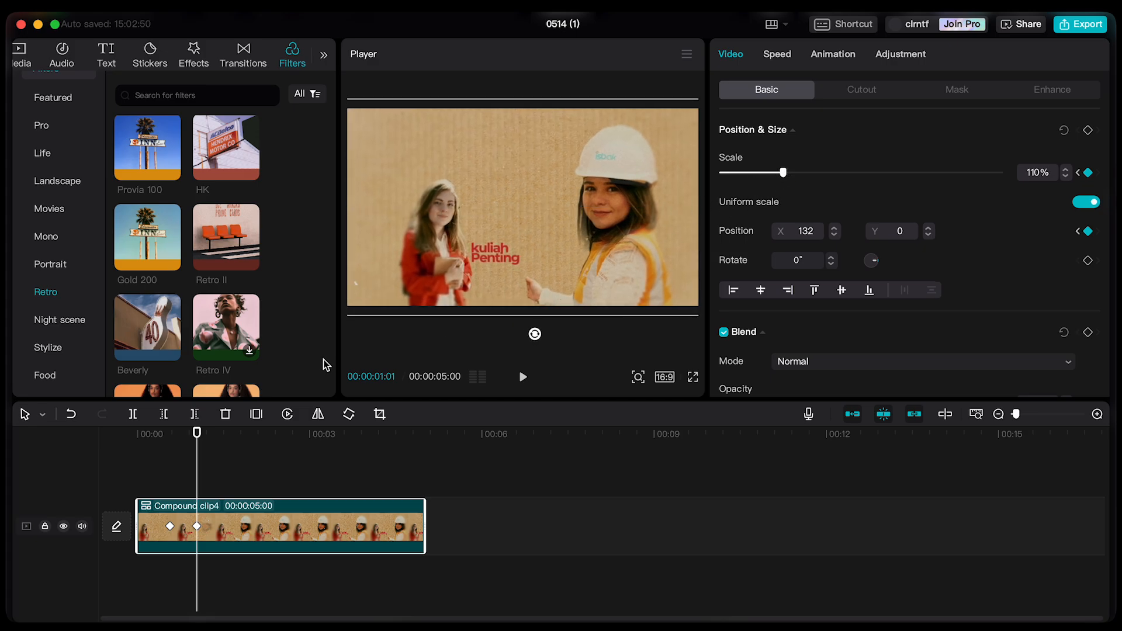
# - Play the compound clip from the start to review the adjusted zoom-out motion
pyautogui.moveTo(168, 437); pyautogui.dragTo(131, 459)
pyautogui.press('space')
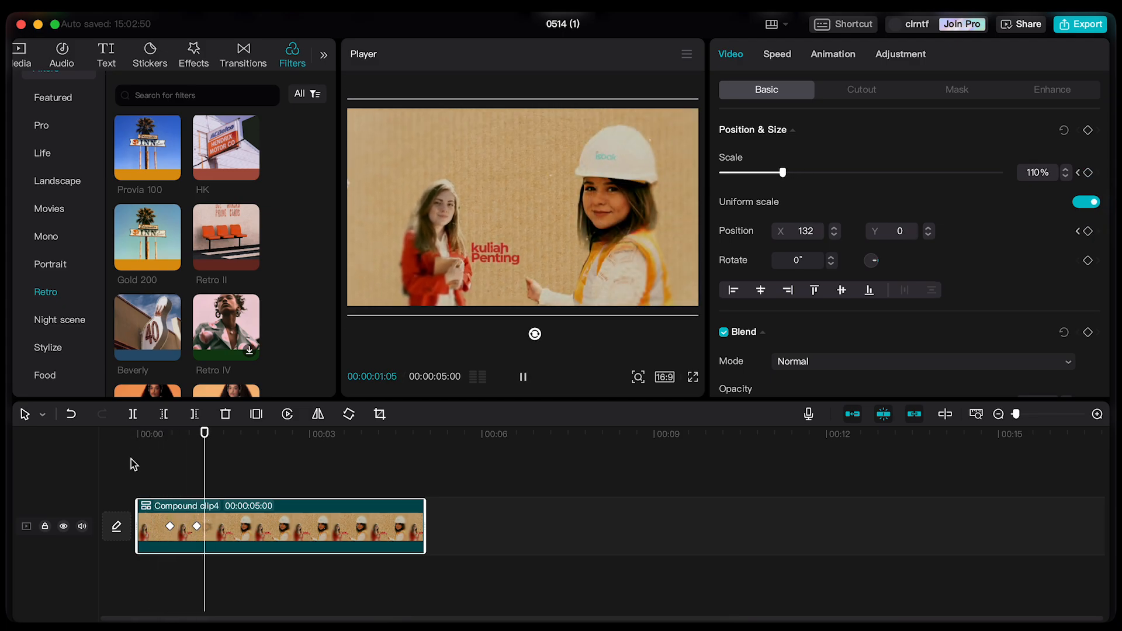
pyautogui.click(224, 472)
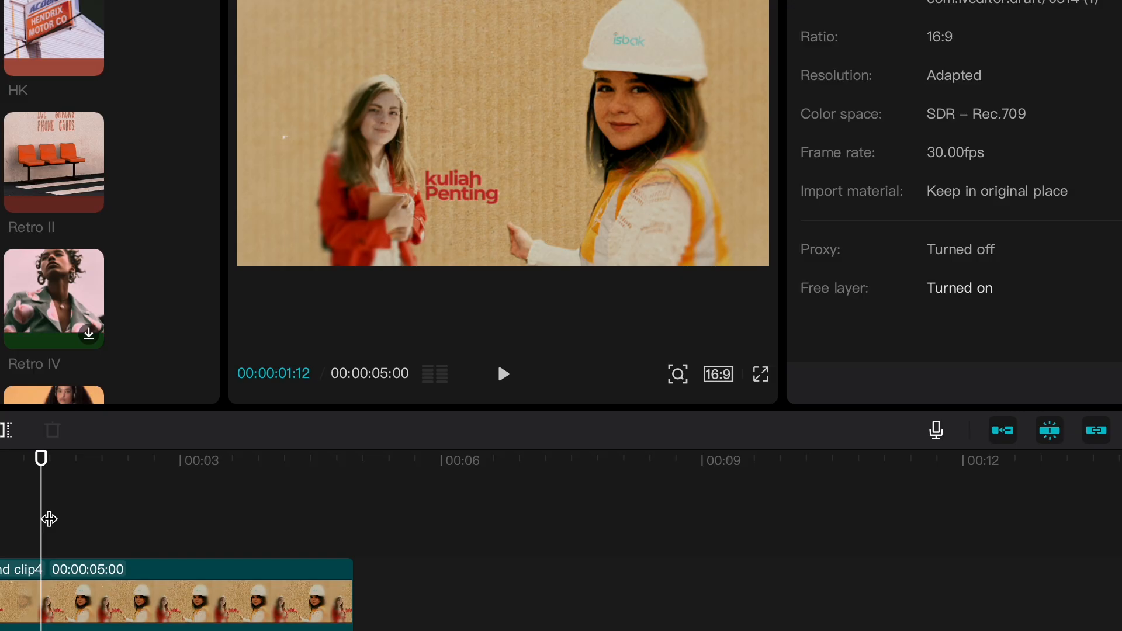